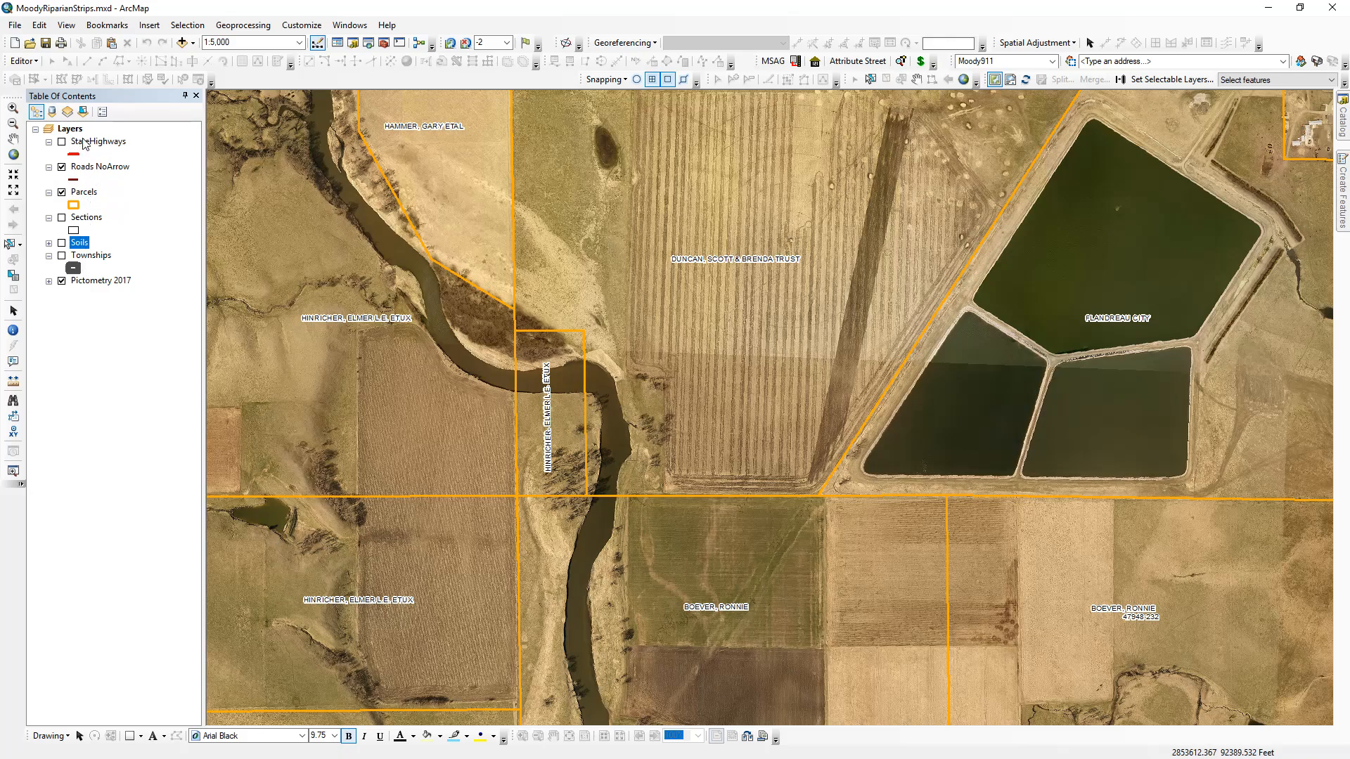
{"action": "left_click", "coordinate": [83, 194]}
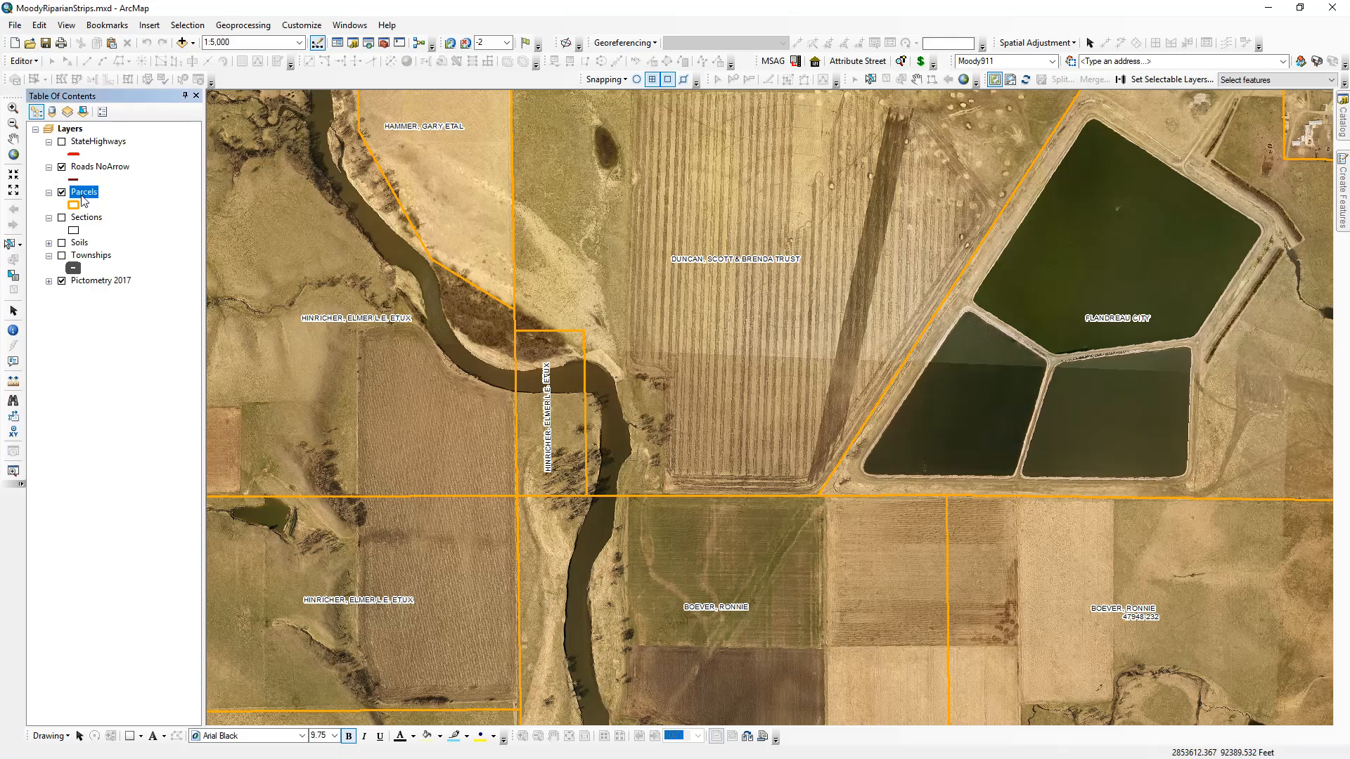
{"action": "left_click", "coordinate": [79, 243]}
{"action": "left_click", "coordinate": [61, 243]}
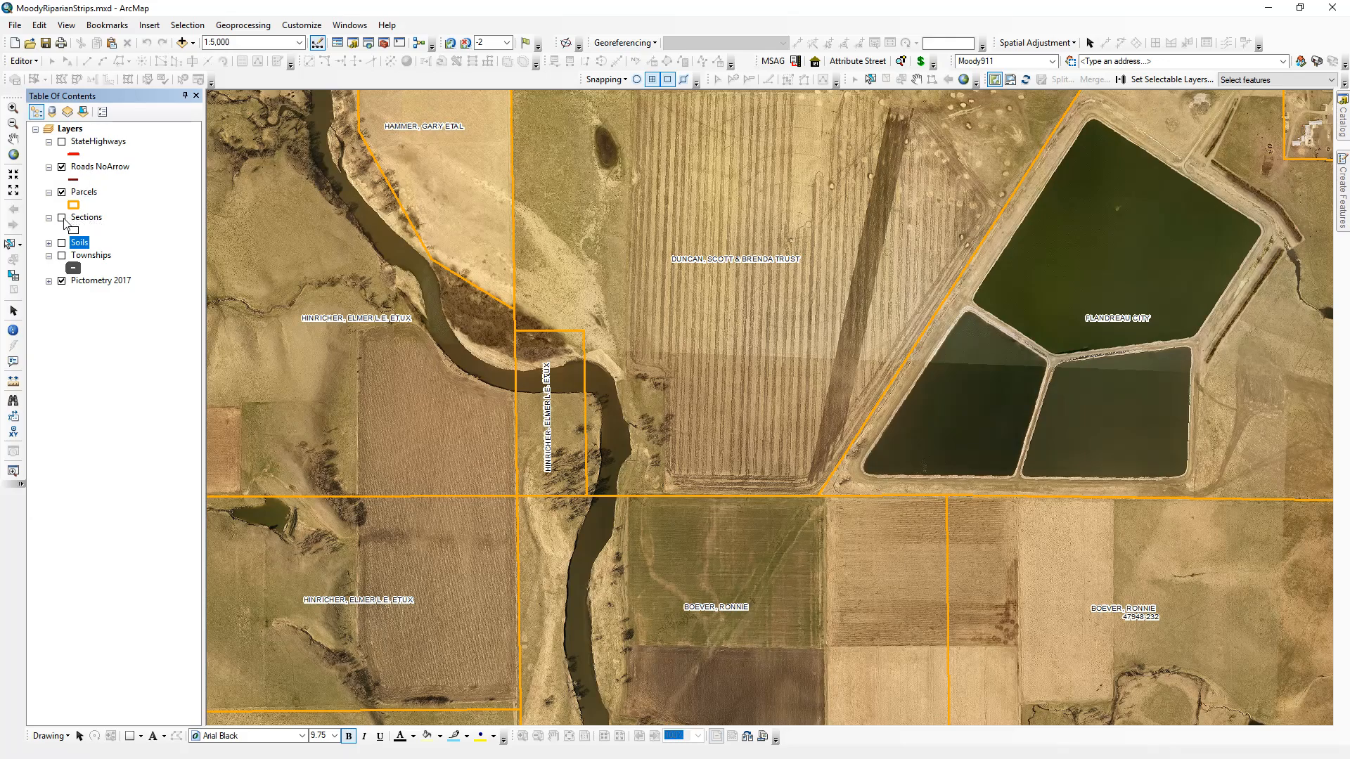
{"action": "left_click", "coordinate": [93, 281]}
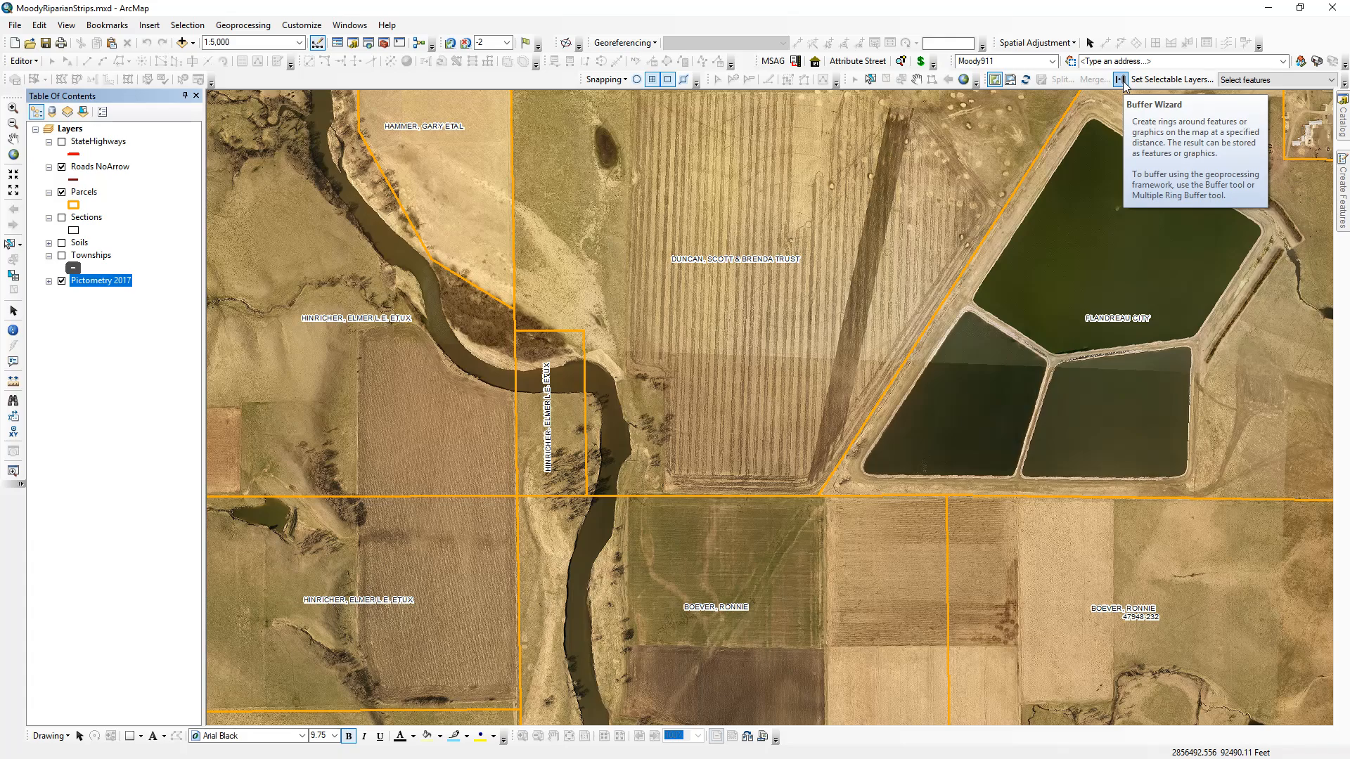
Search the customizable commands for "buffer" and add Buffer Wizard from the Tools category to a toolbar
{"action": "double_click", "coordinate": [1300, 49]}
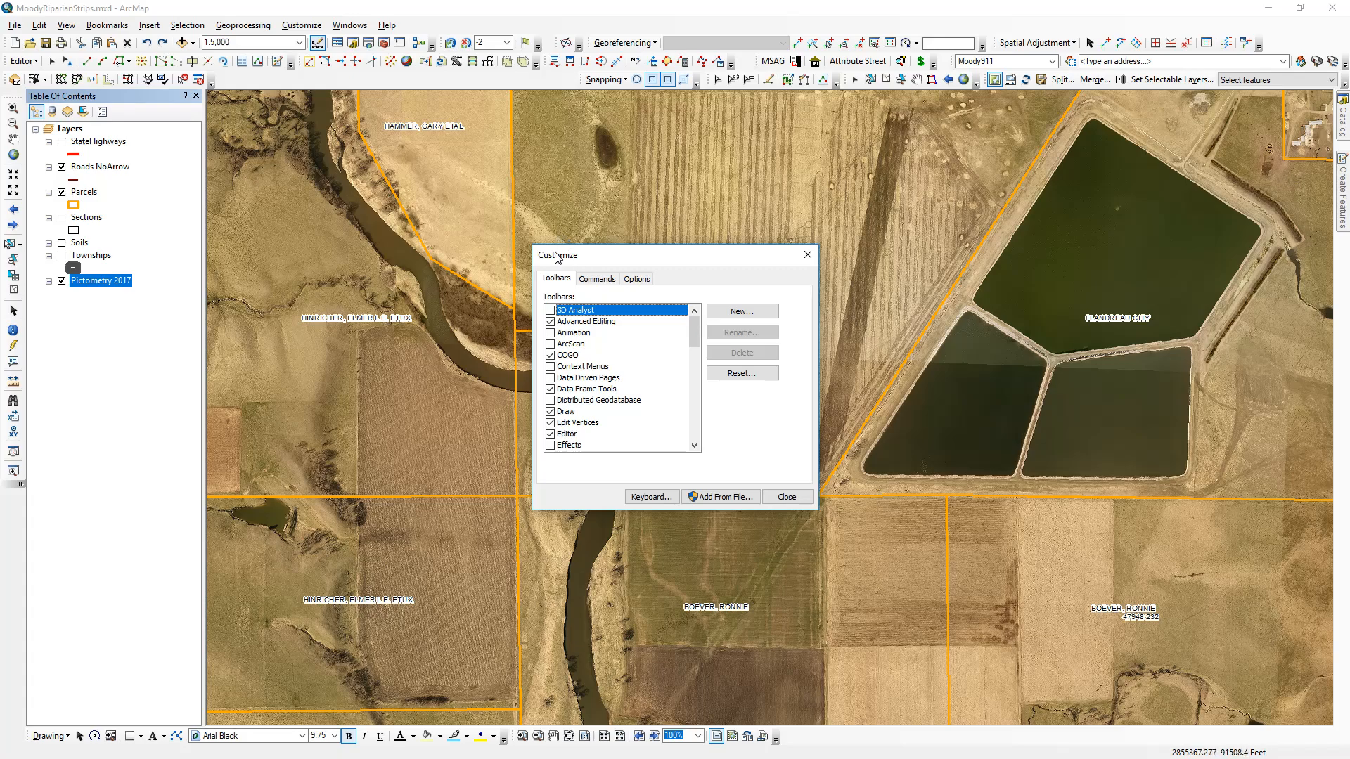
{"action": "left_click", "coordinate": [591, 279]}
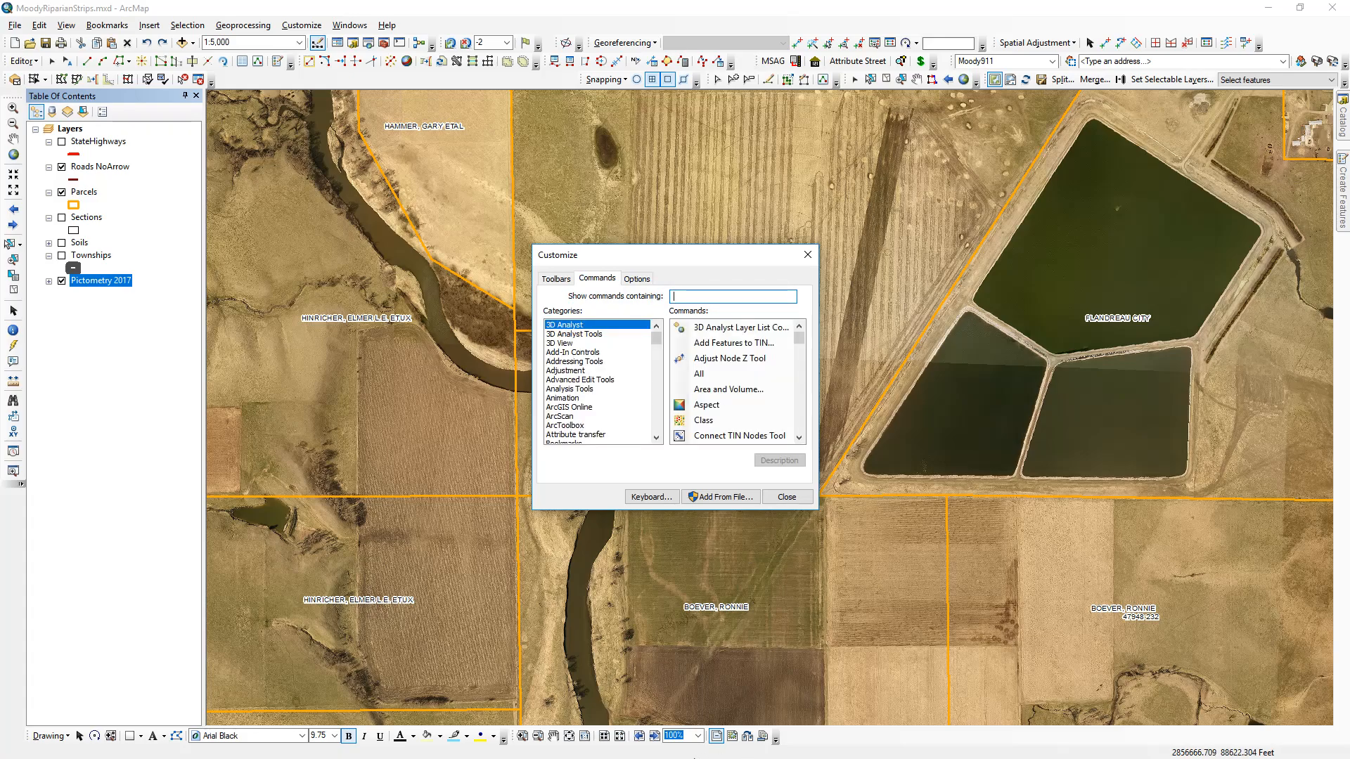
{"action": "type", "text": "buffer"}
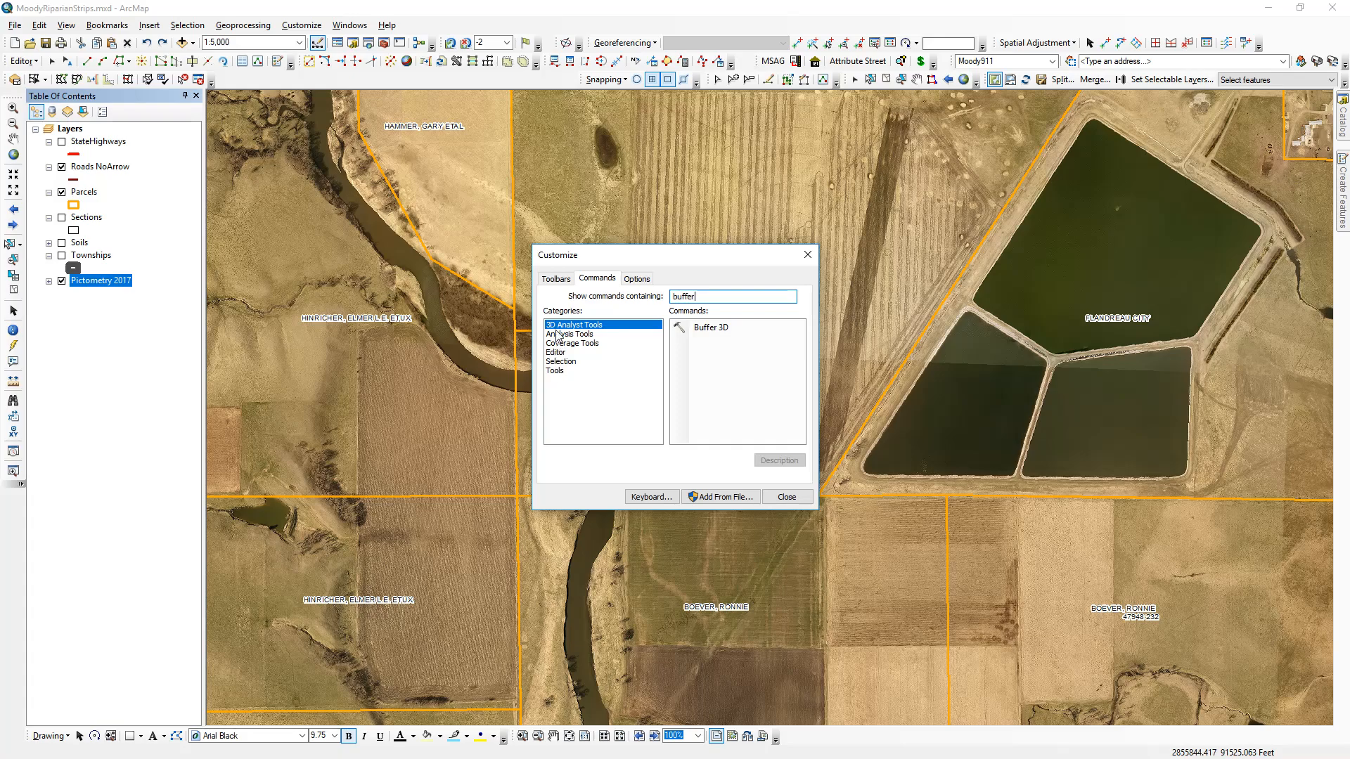
{"action": "left_click", "coordinate": [555, 371]}
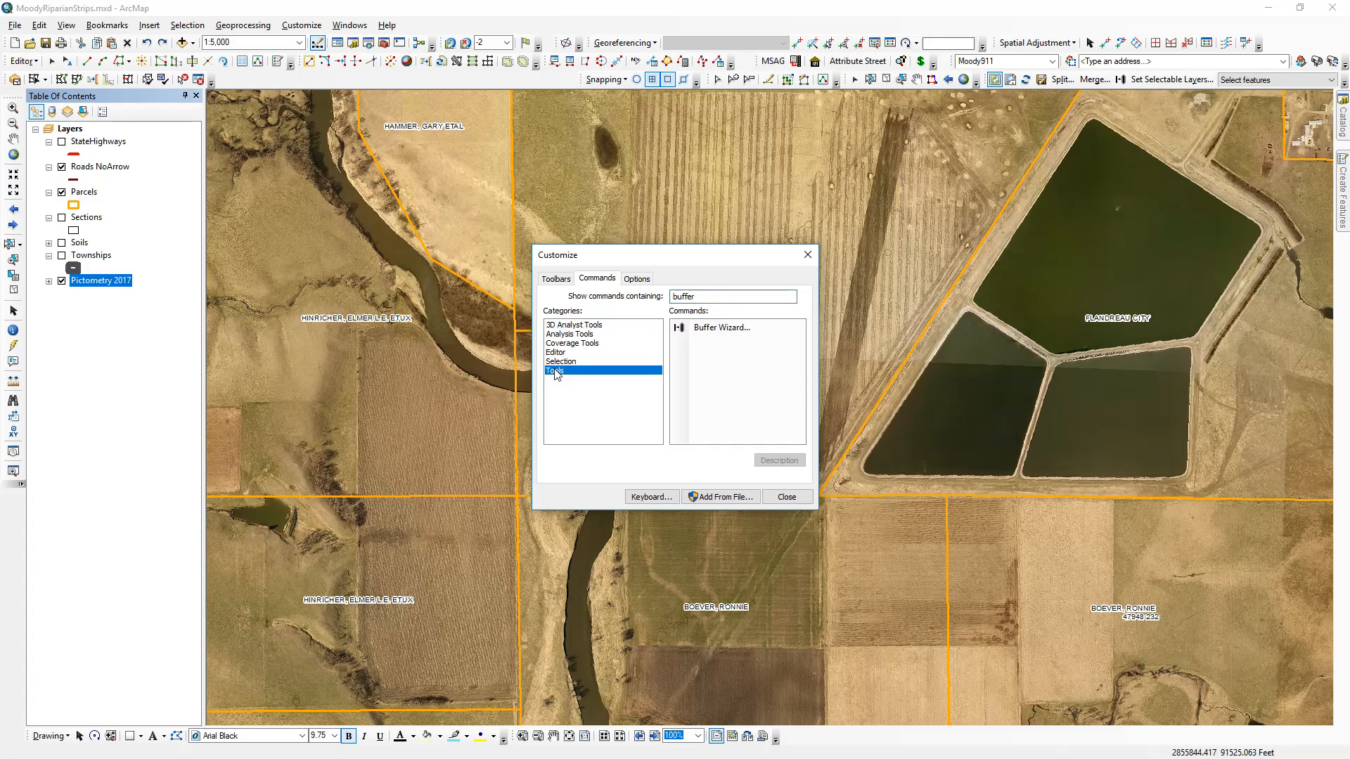
{"action": "left_click", "coordinate": [710, 332]}
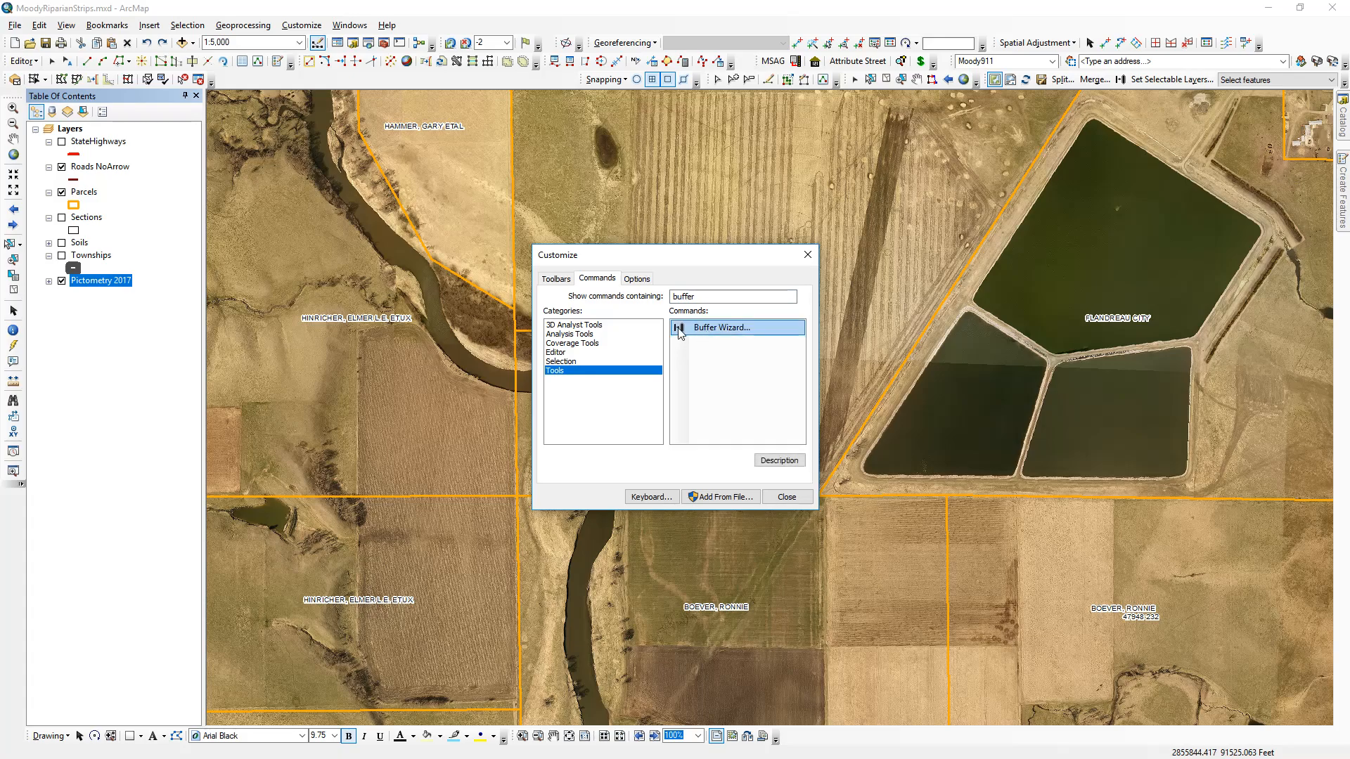
{"action": "mouse_move", "coordinate": [679, 333]}
{"action": "left_mouse_down"}
{"action": "mouse_move", "coordinate": [820, 102]}
{"action": "mouse_move", "coordinate": [875, 77]}
{"action": "mouse_move", "coordinate": [808, 82]}
{"action": "mouse_move", "coordinate": [869, 79]}
{"action": "mouse_move", "coordinate": [496, 27]}
{"action": "mouse_move", "coordinate": [425, 69]}
{"action": "left_mouse_up"}
{"action": "mouse_move", "coordinate": [899, 43]}
{"action": "left_mouse_down"}
{"action": "mouse_move", "coordinate": [997, 86]}
{"action": "mouse_move", "coordinate": [1052, 81]}
{"action": "mouse_move", "coordinate": [956, 90]}
{"action": "mouse_move", "coordinate": [963, 79]}
{"action": "mouse_move", "coordinate": [964, 105]}
{"action": "mouse_move", "coordinate": [955, 88]}
{"action": "mouse_move", "coordinate": [854, 78]}
{"action": "left_mouse_up"}
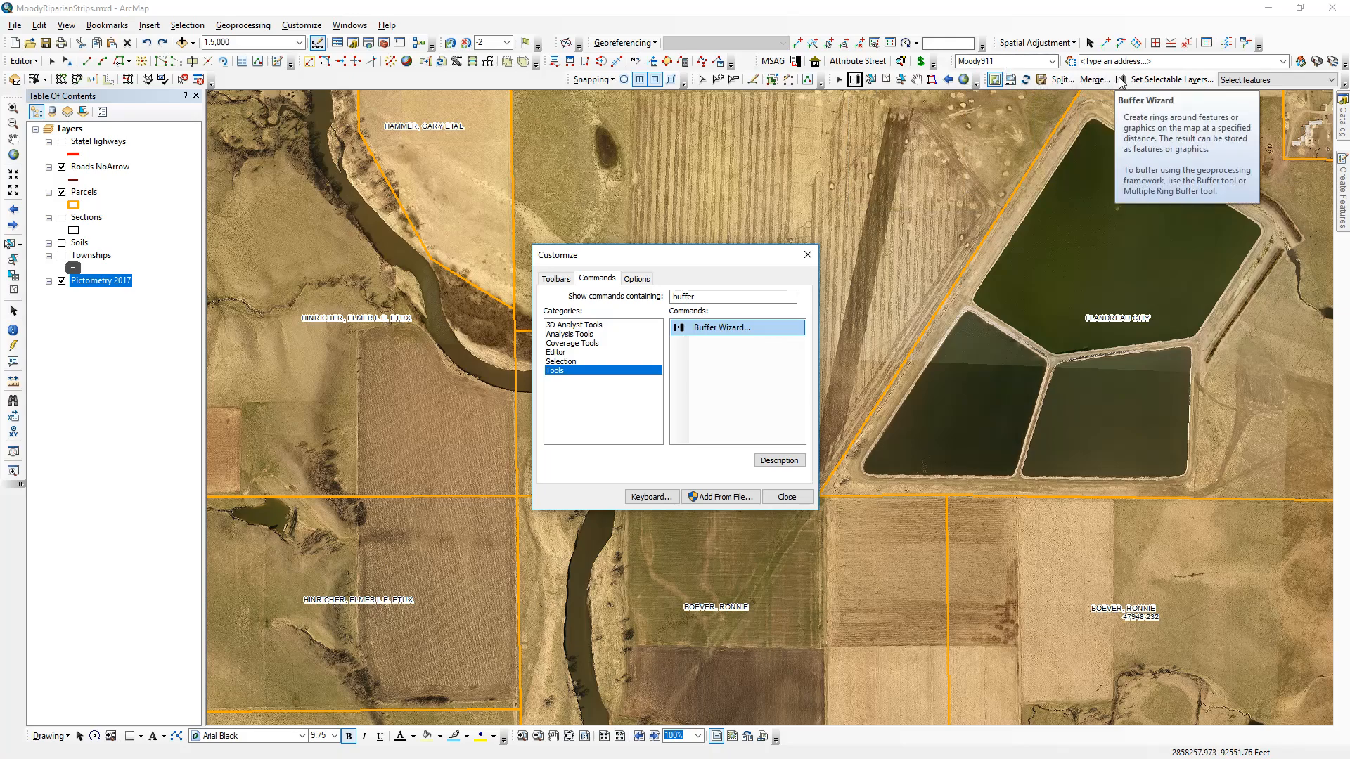
Remove the newly added Buffer Wizard from the toolbar and close the customization dialog
{"action": "left_click_drag", "start_coordinate": [855, 82], "coordinate": [888, 153]}
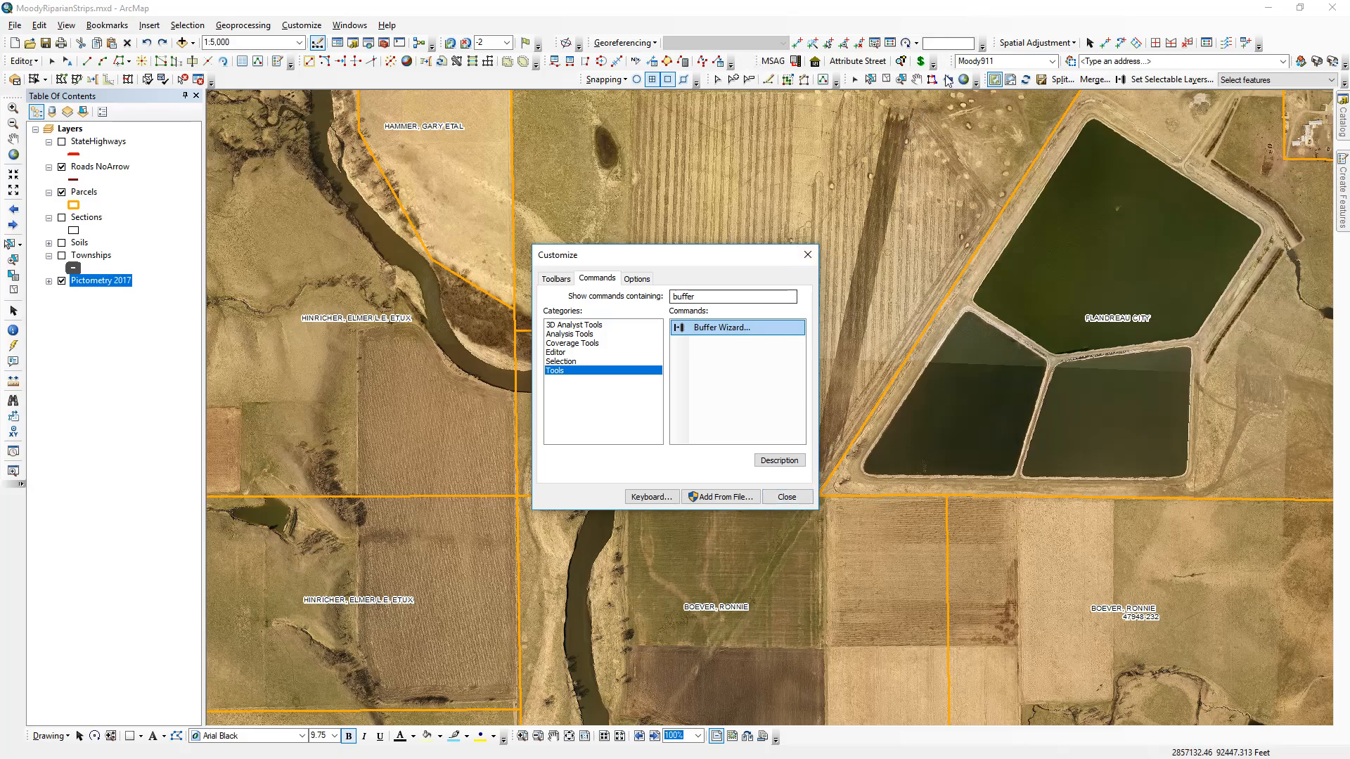
{"action": "left_click", "coordinate": [787, 496]}
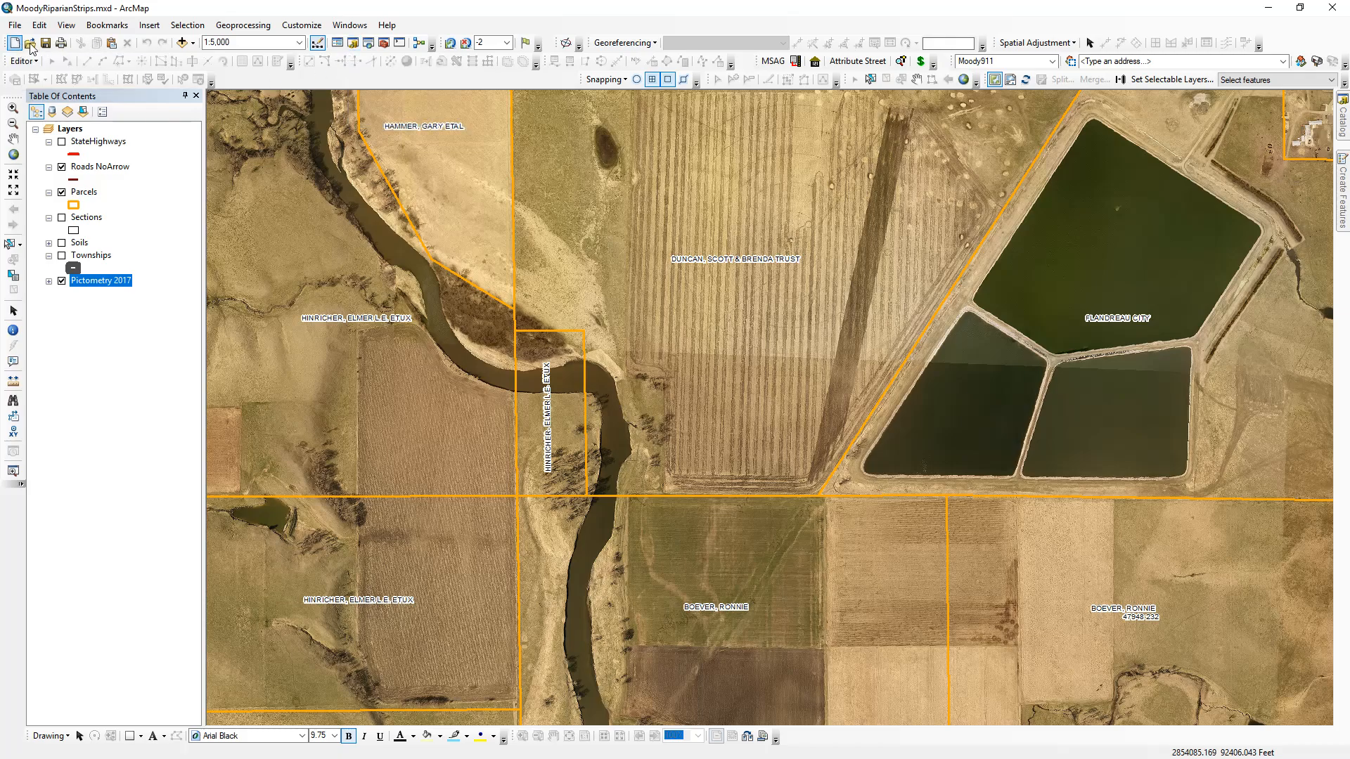
Show the Catalog and browse to the Moody folder inside CountyMaster
{"action": "left_click", "coordinate": [353, 44]}
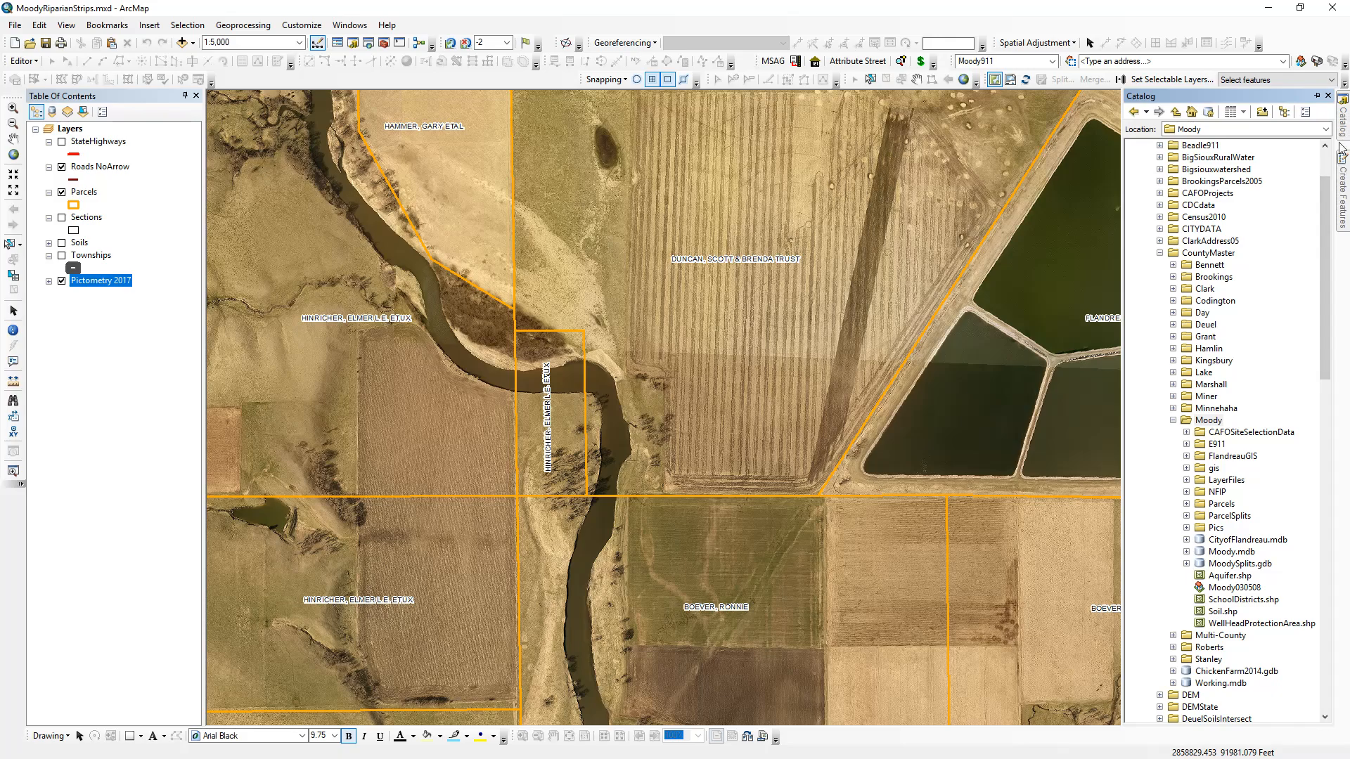
{"action": "left_click", "coordinate": [1343, 184]}
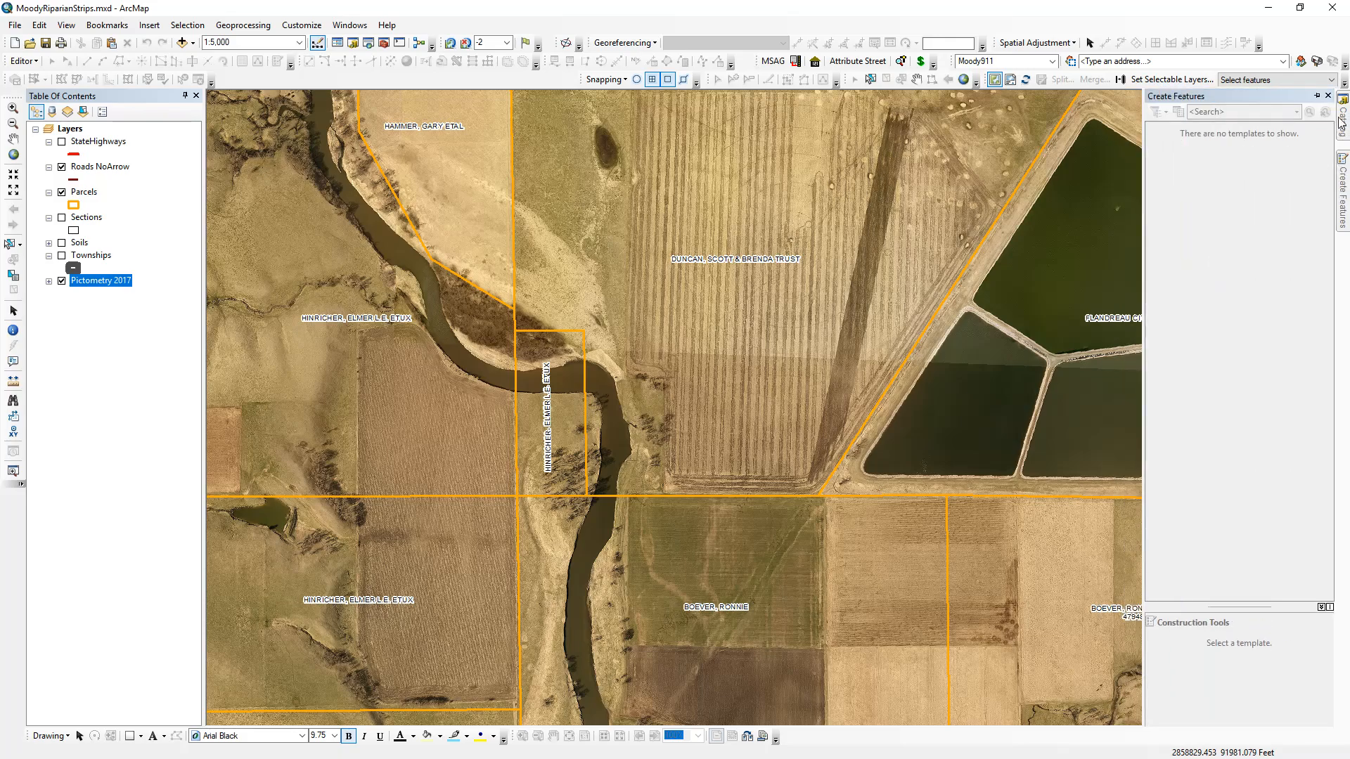
{"action": "mouse_move", "coordinate": [1342, 124]}
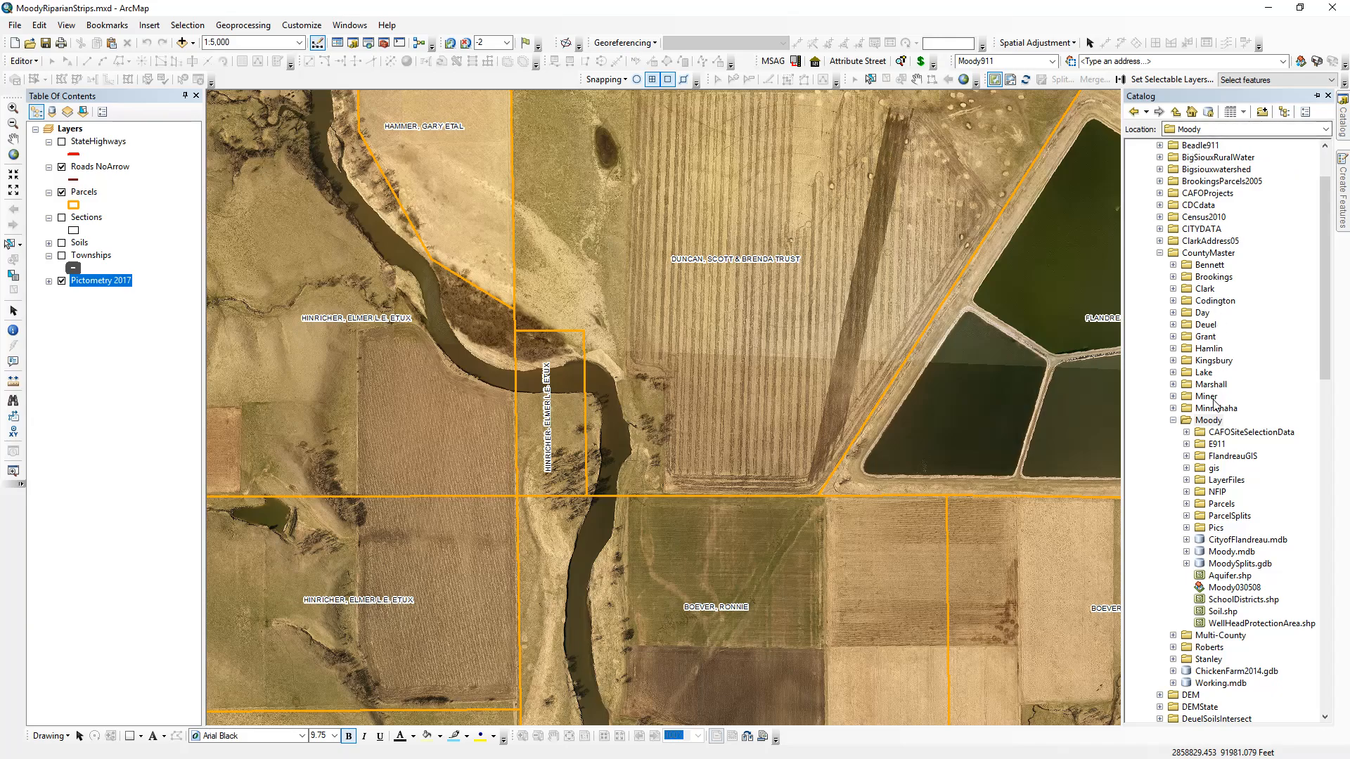
{"action": "left_click", "coordinate": [1204, 255]}
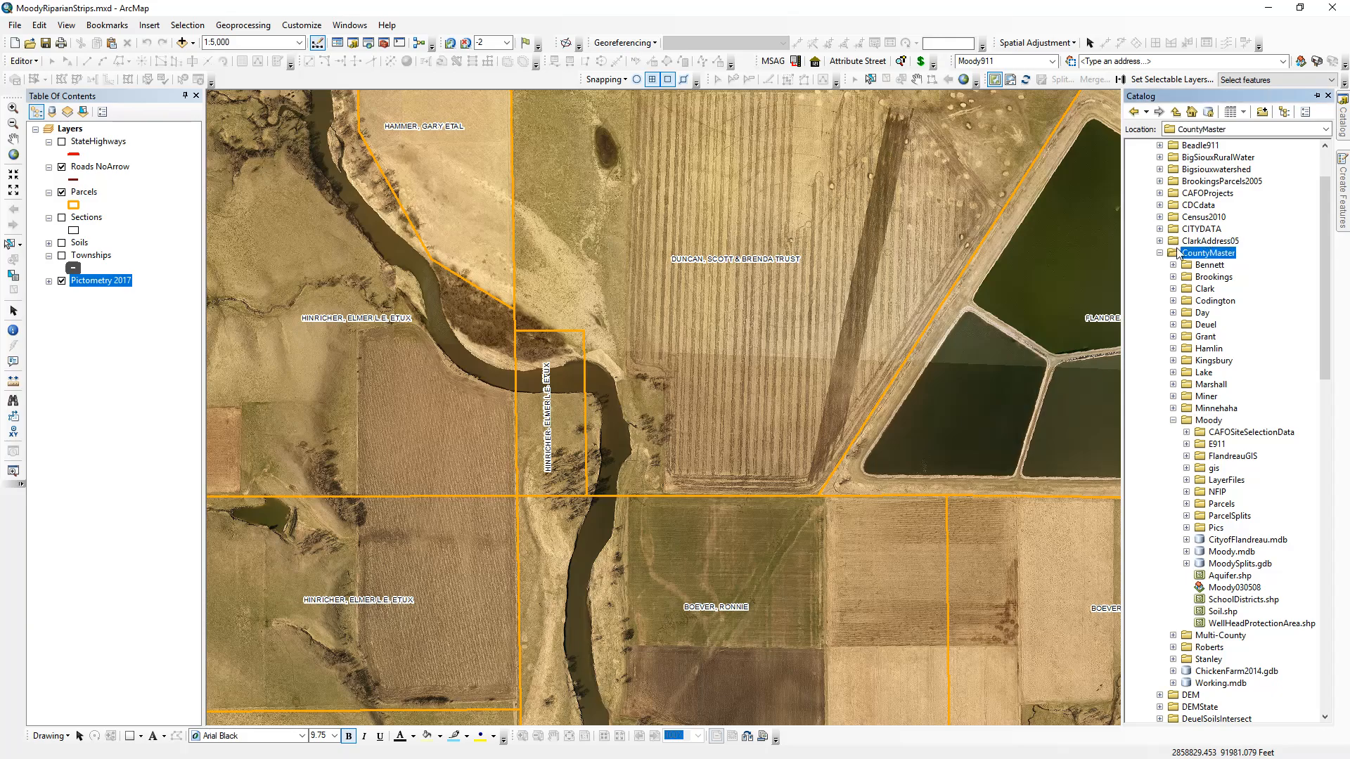
{"action": "left_click", "coordinate": [1211, 424]}
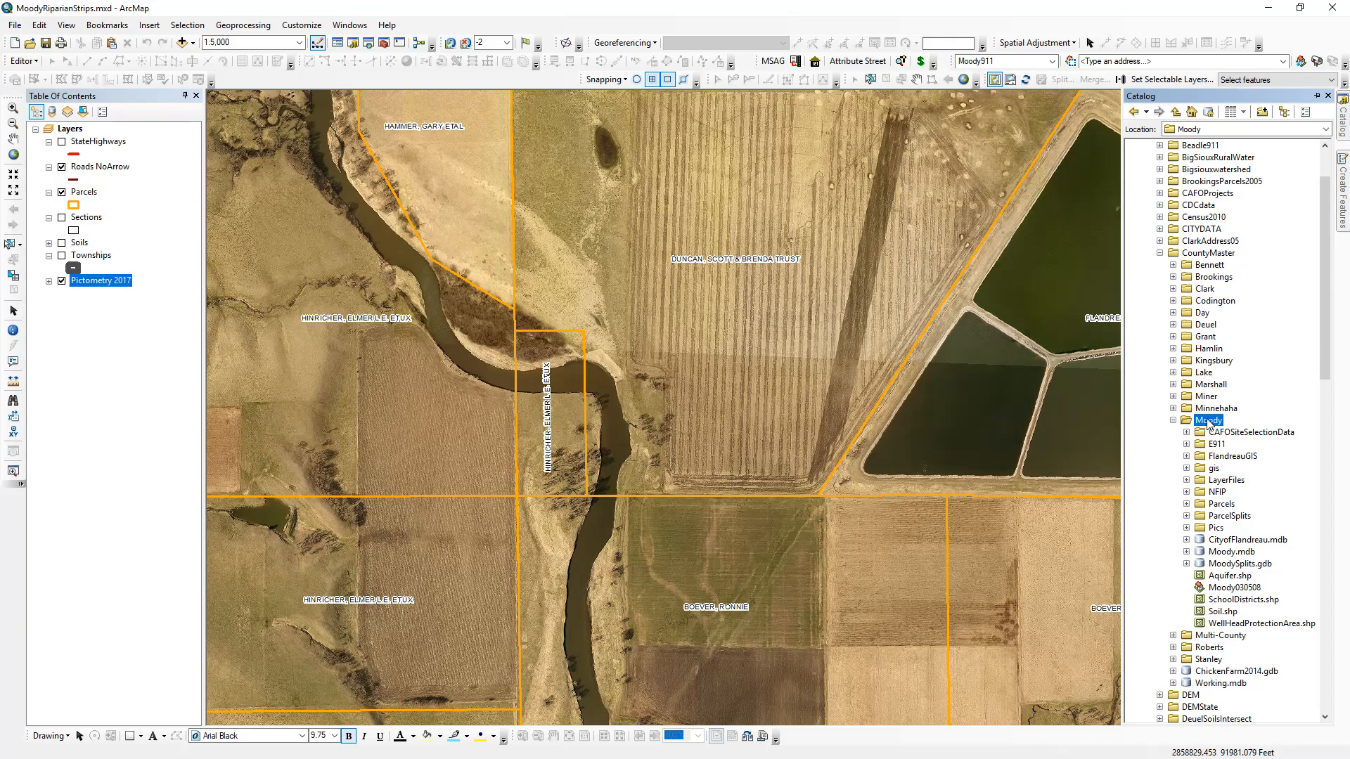
{"action": "left_click", "coordinate": [1262, 111]}
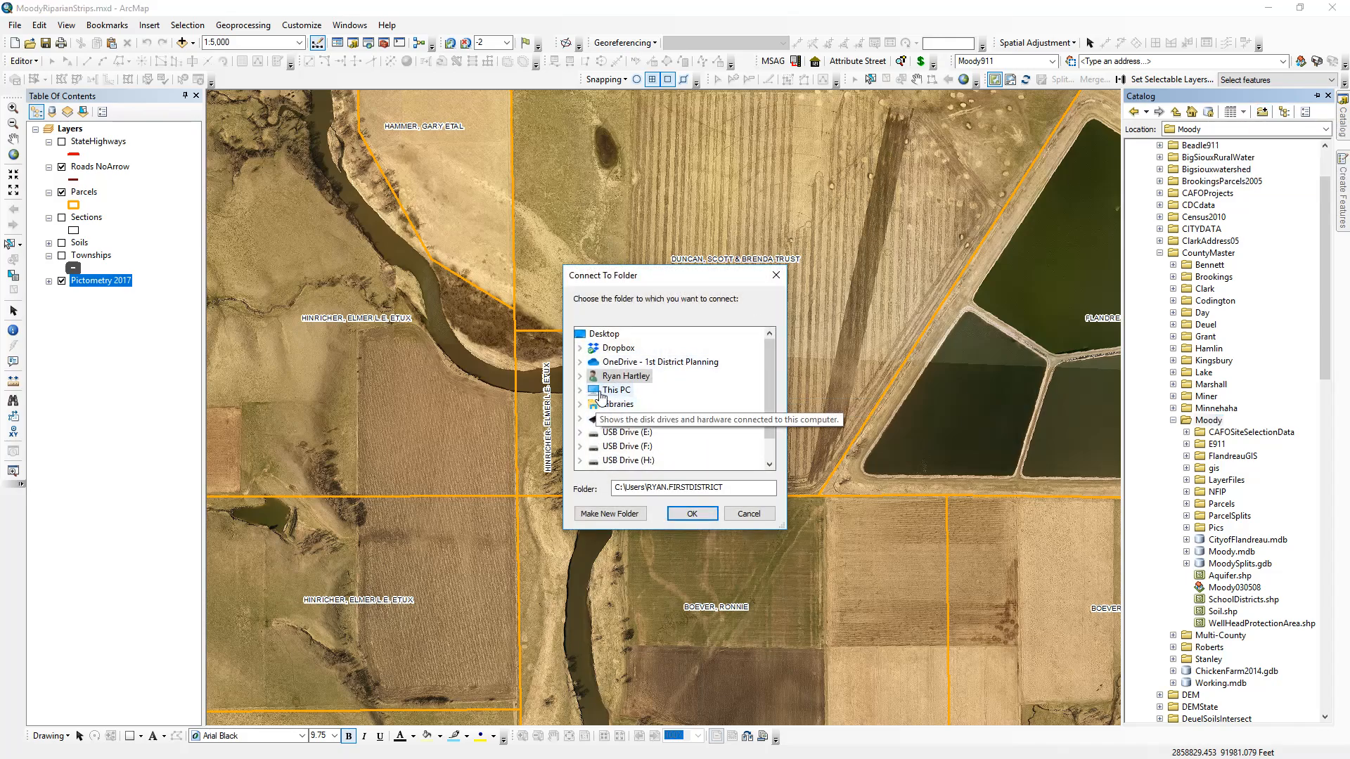
{"action": "double_click", "coordinate": [628, 391]}
{"action": "scroll", "coordinate": [626, 397], "scroll_direction": "down", "scroll_amount": 2}
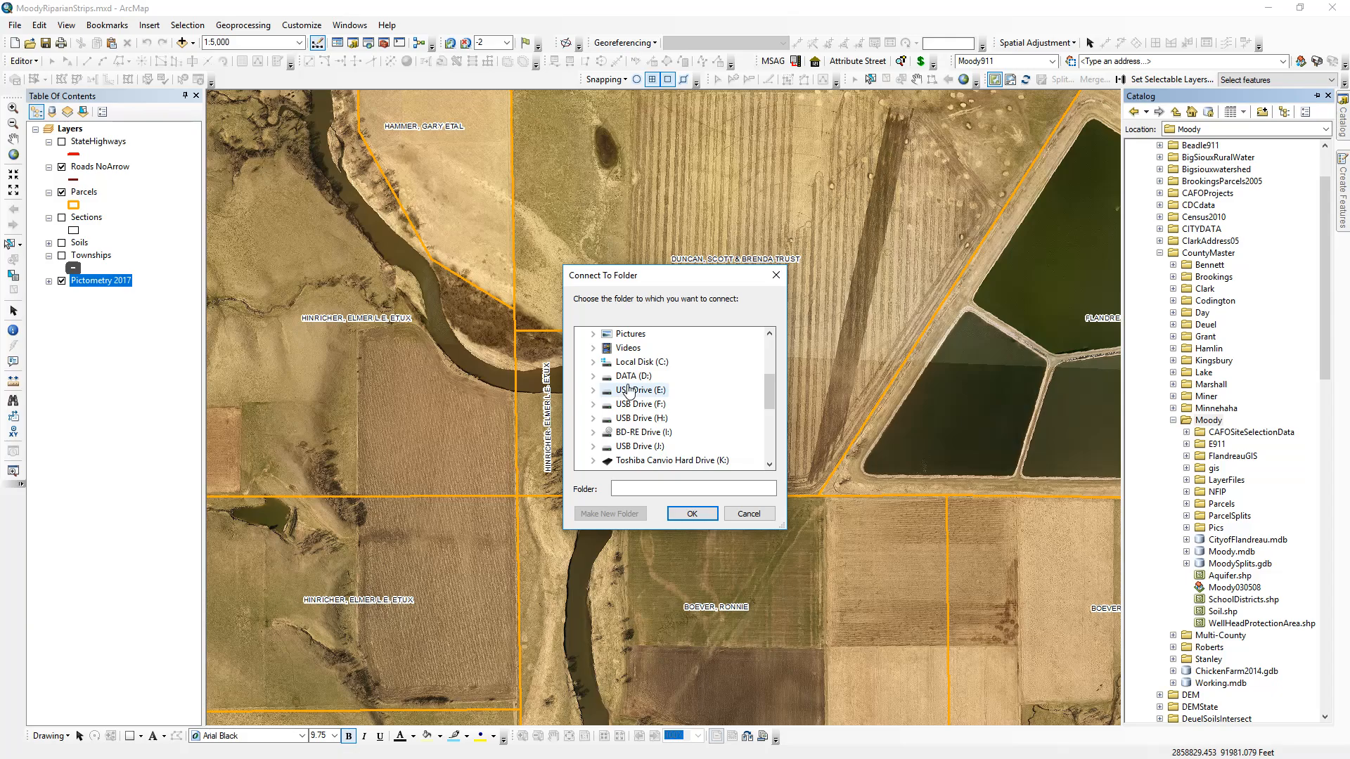
{"action": "double_click", "coordinate": [633, 377]}
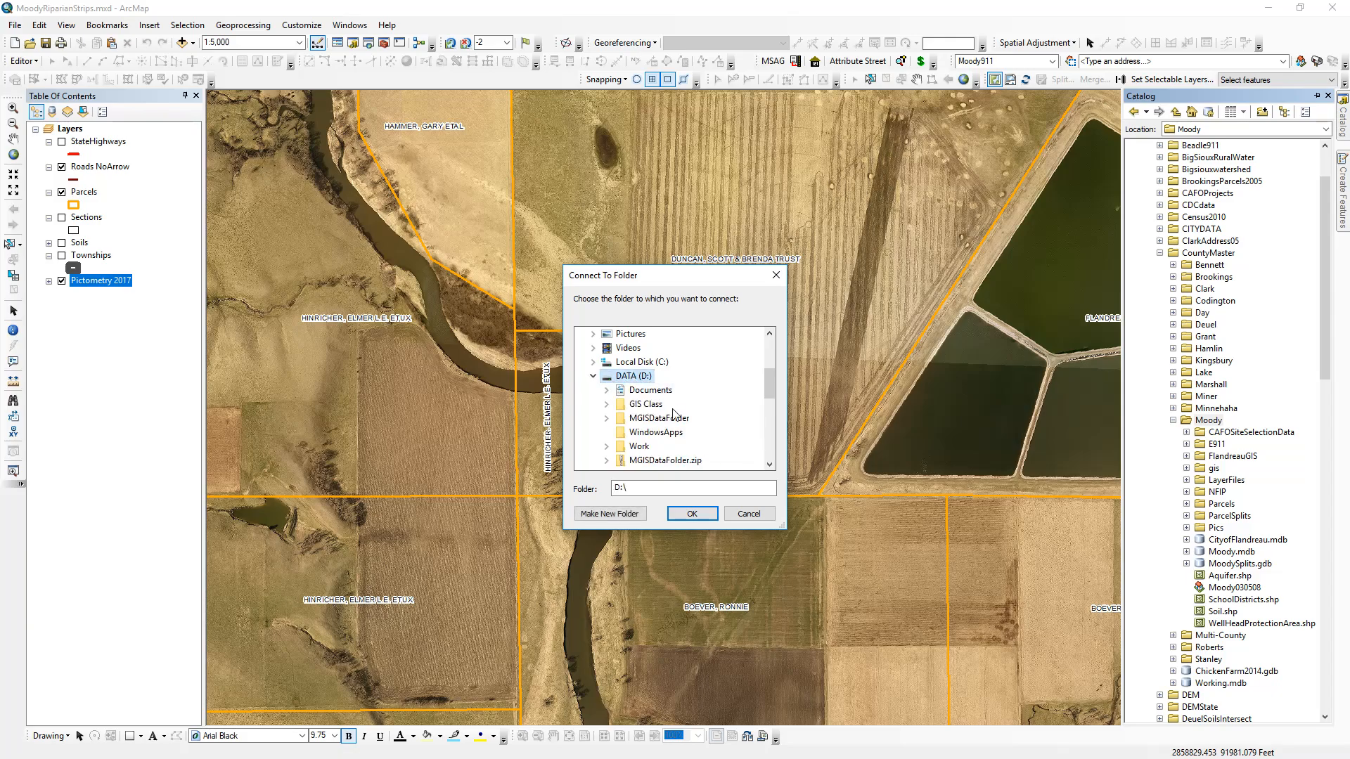
{"action": "scroll", "coordinate": [679, 405], "scroll_direction": "down", "scroll_amount": 1}
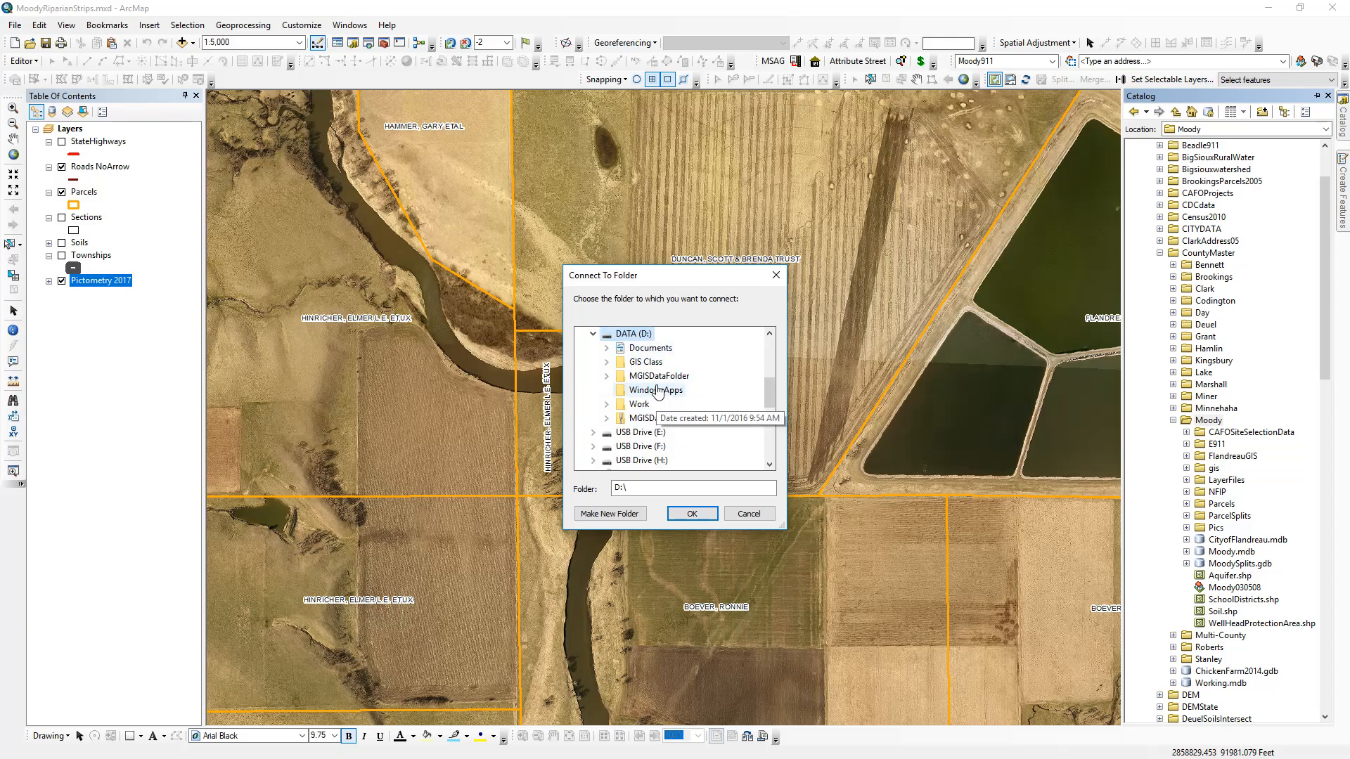
{"action": "left_click", "coordinate": [643, 391]}
{"action": "double_click", "coordinate": [643, 406]}
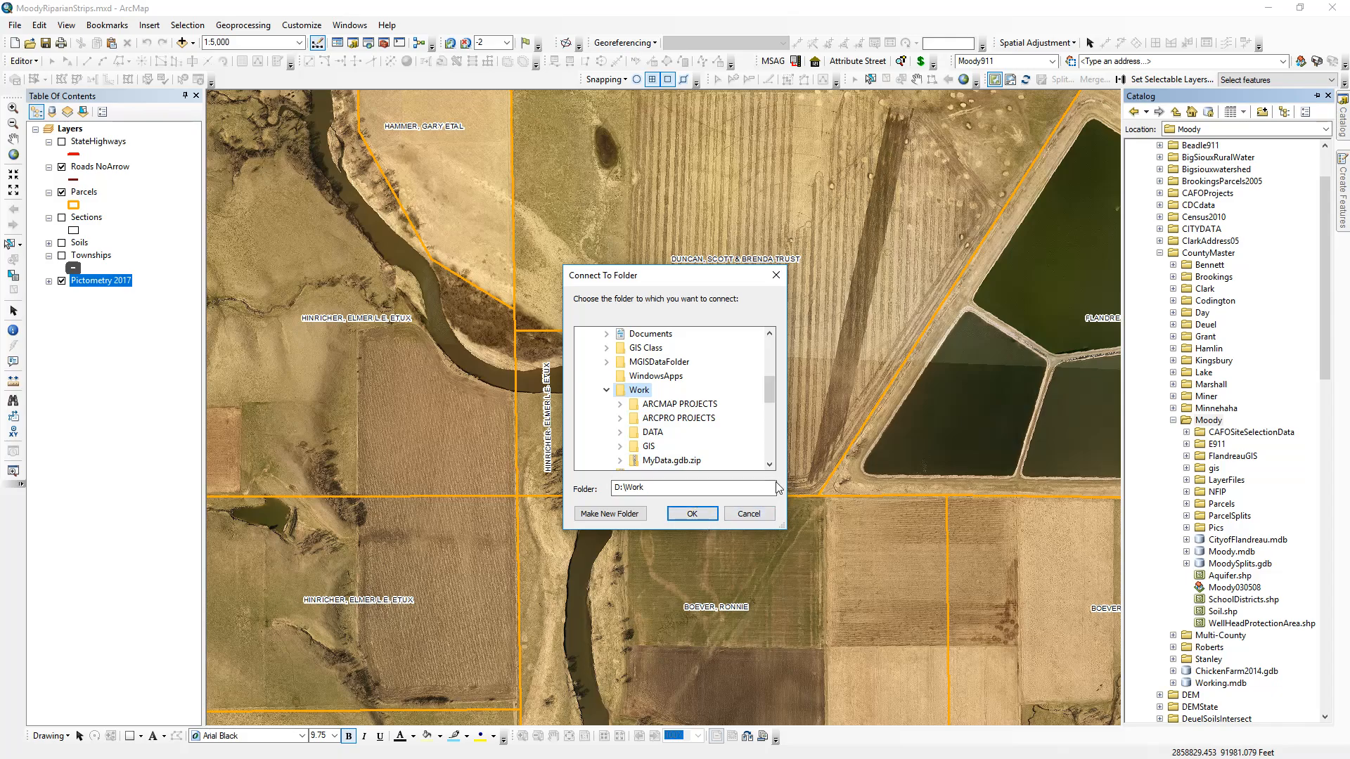
{"action": "left_click", "coordinate": [750, 515]}
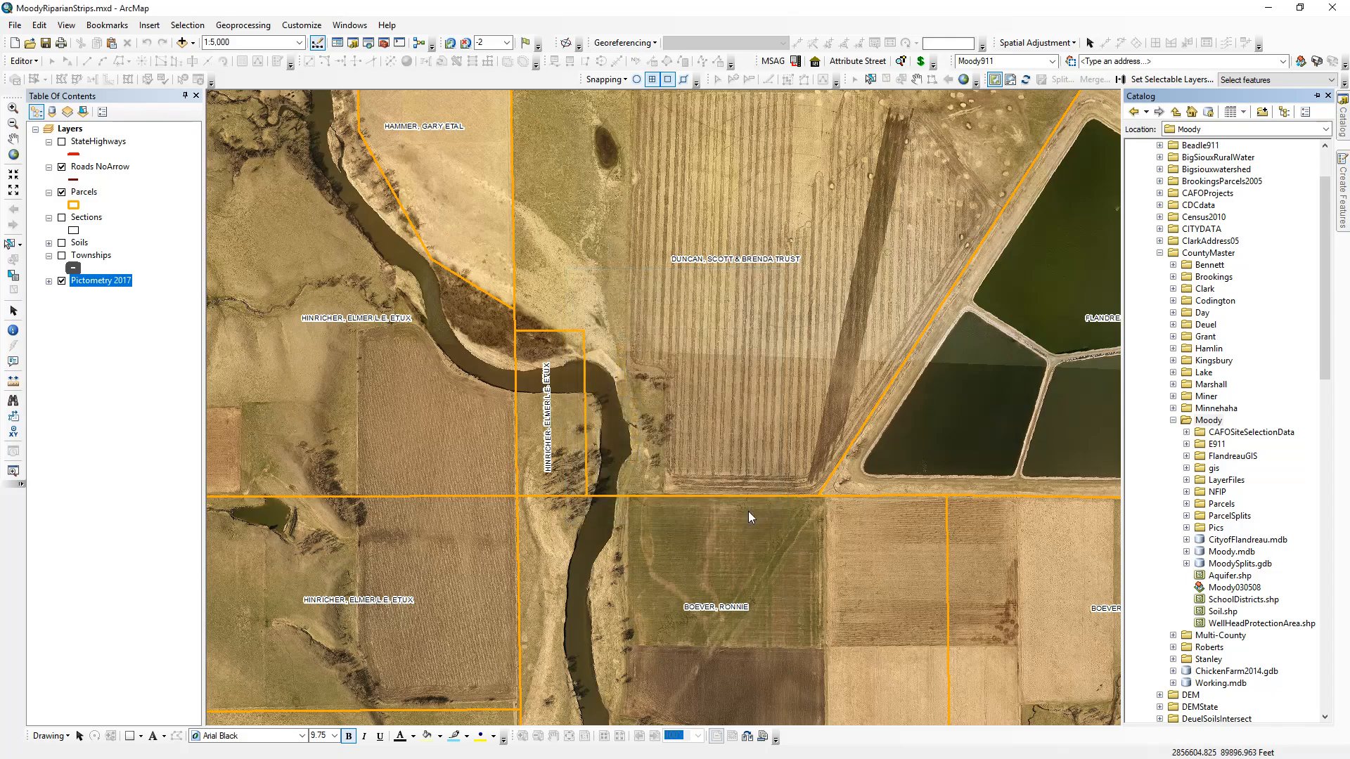
Create a file geodatabase named RiparianStrips in the Moody folder of CountyMaster
{"action": "left_click", "coordinate": [1206, 255]}
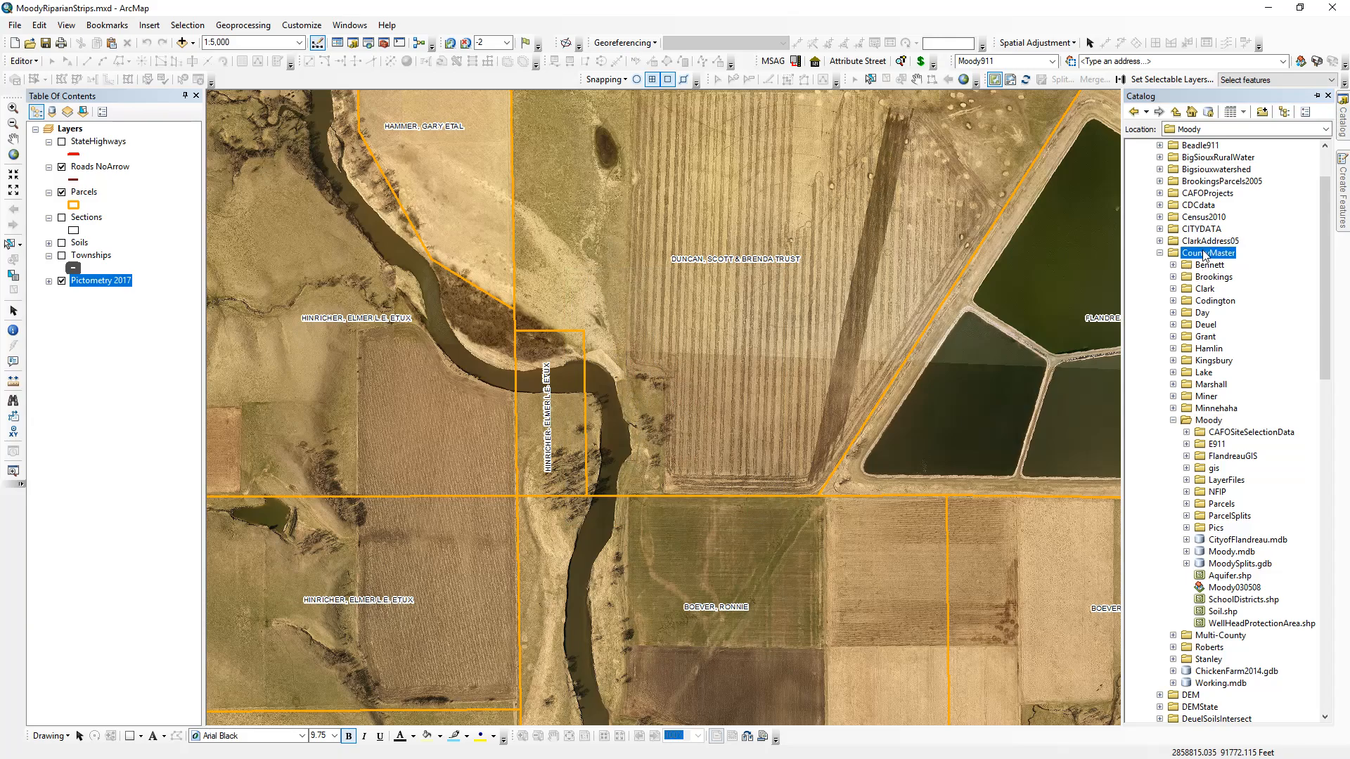
{"action": "left_click", "coordinate": [1206, 421]}
{"action": "right_click", "coordinate": [1210, 422]}
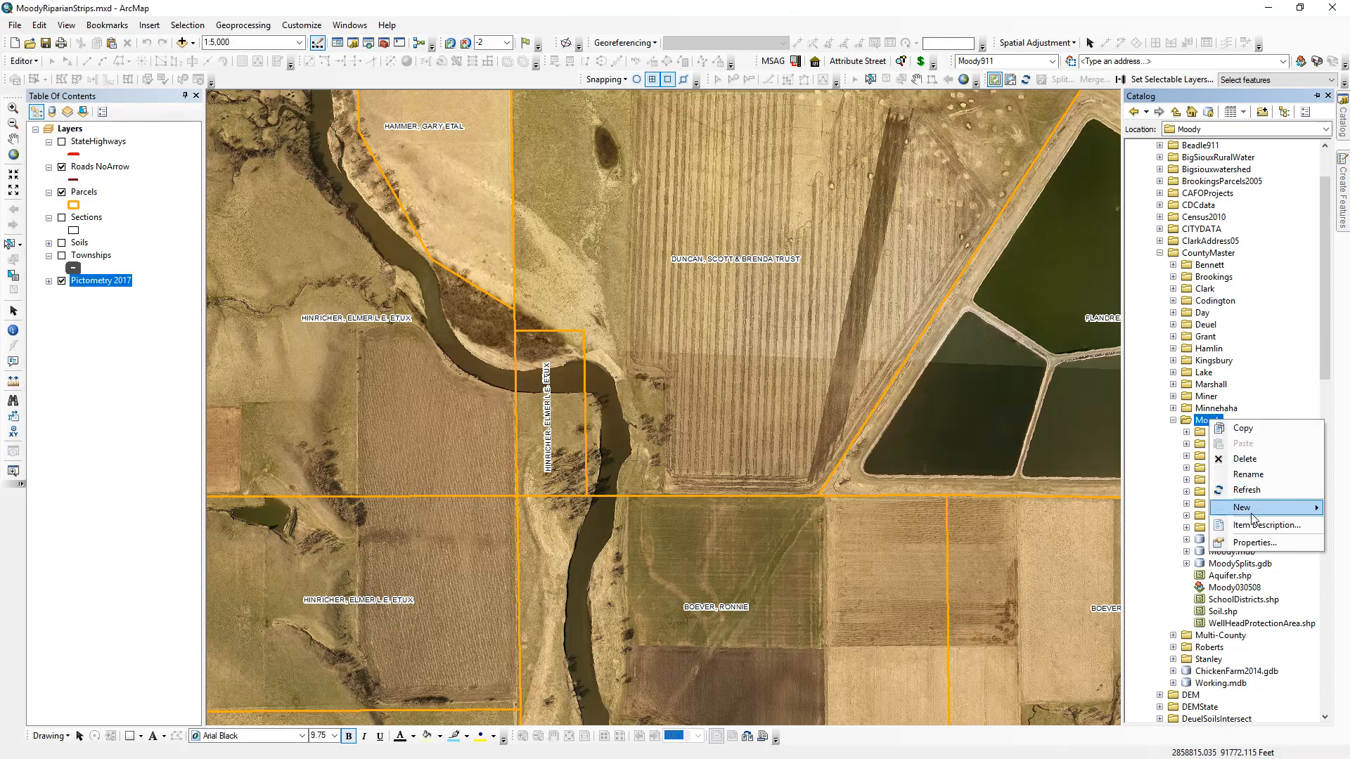
{"action": "mouse_move", "coordinate": [1253, 513]}
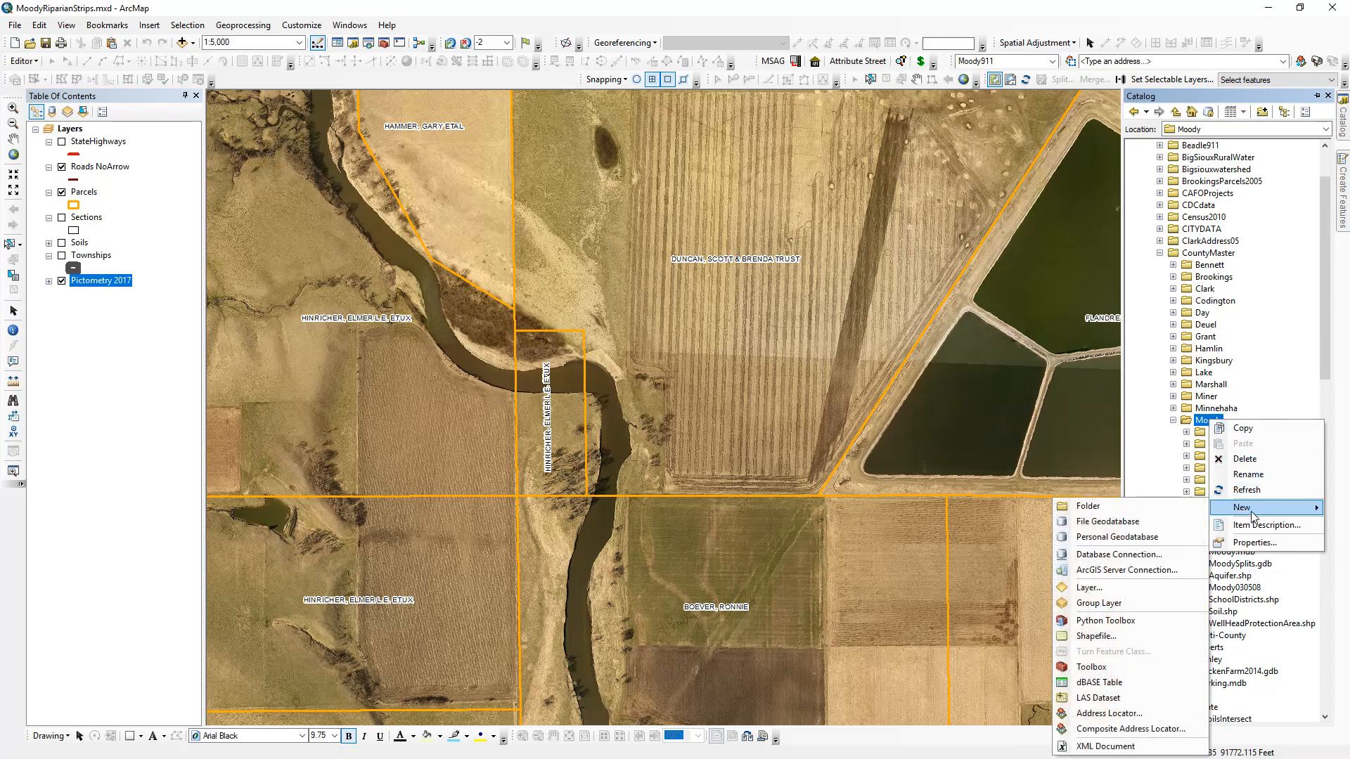
{"action": "left_click", "coordinate": [1126, 523]}
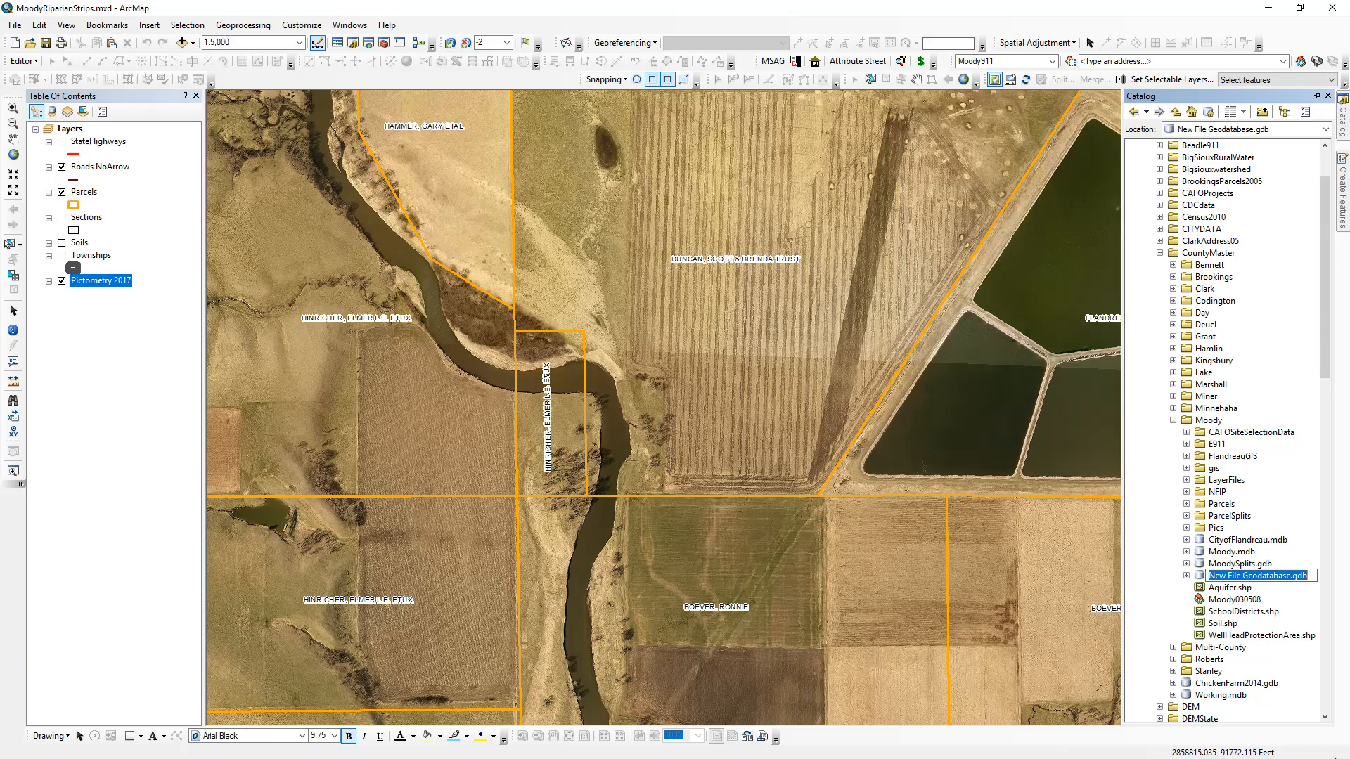
{"action": "type", "text": "Ripari"}
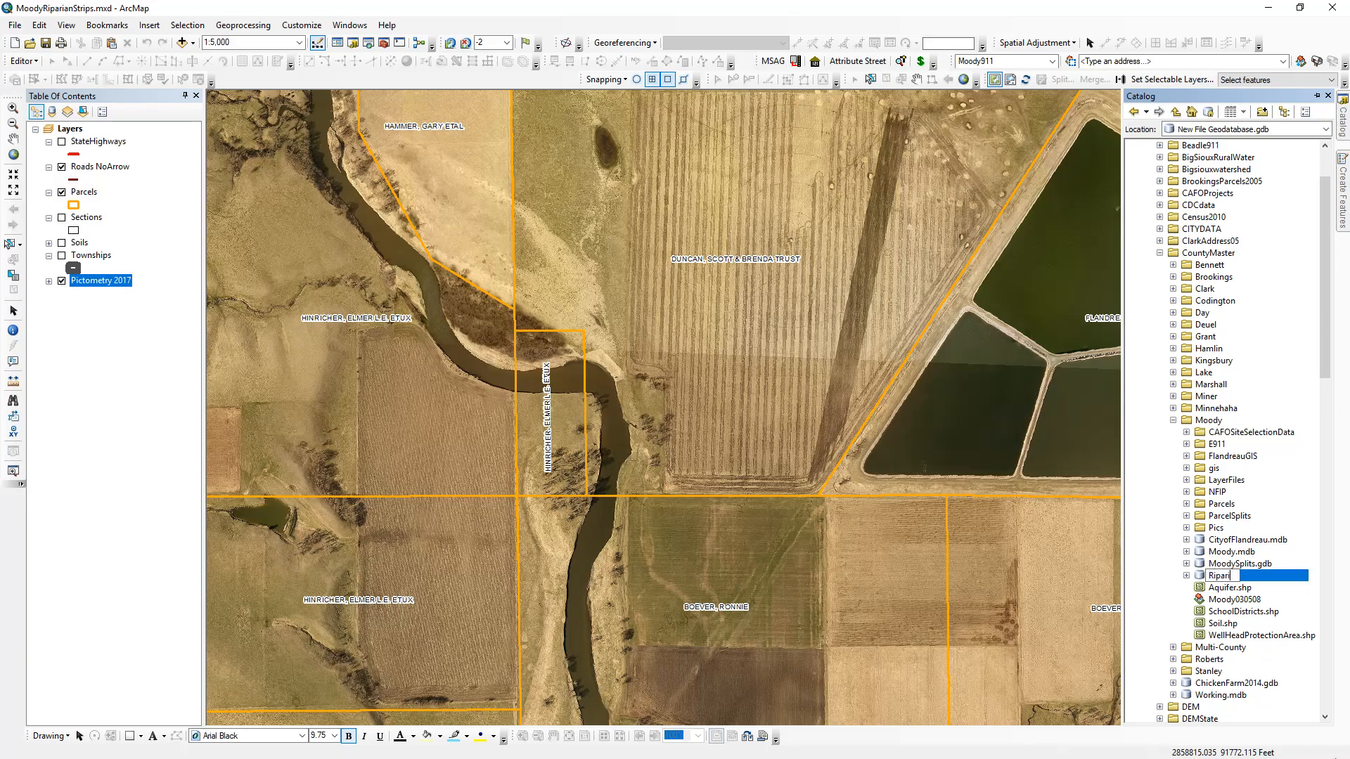
{"action": "type", "text": "anStrips"}
{"action": "key", "text": "Return"}
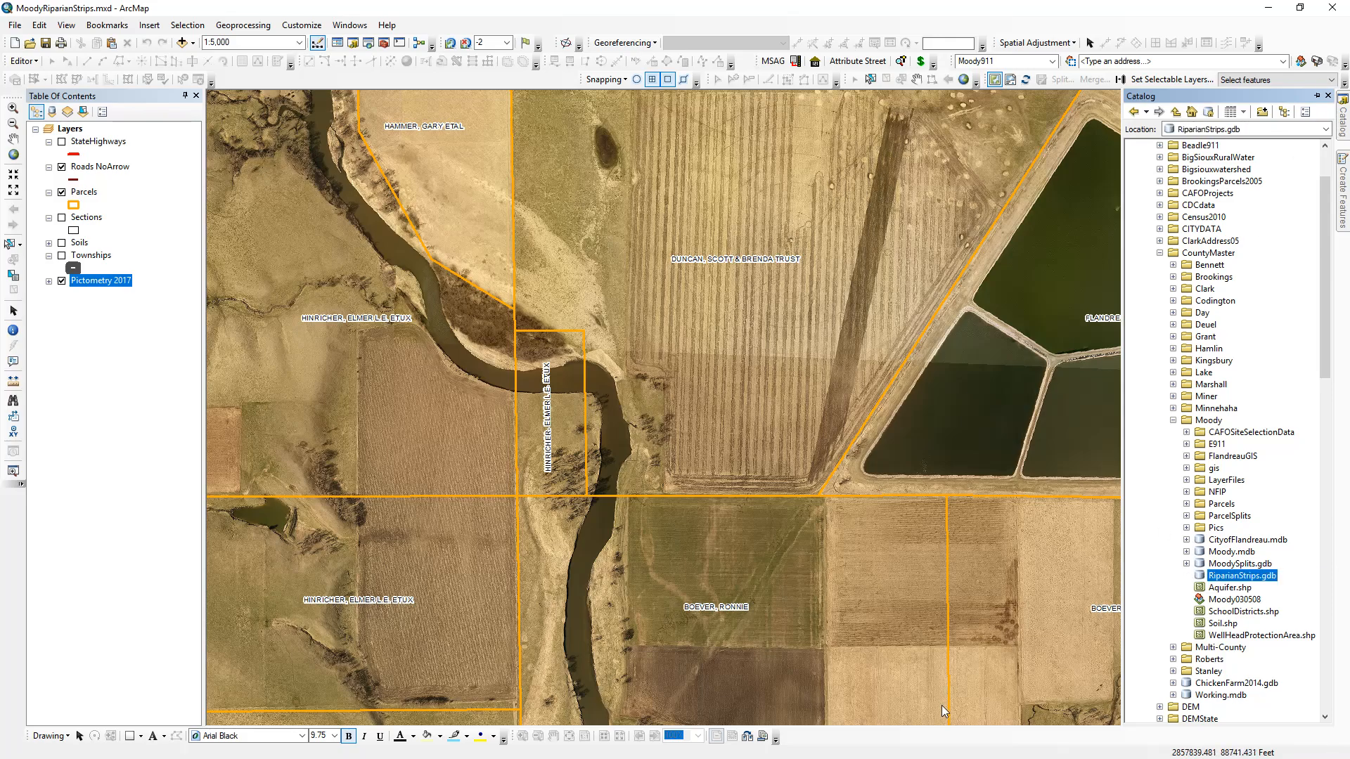
Start a new feature dataset named Datasets in the RiparianStrips geodatabase and proceed to its XY coordinate system choice
{"action": "right_click", "coordinate": [1239, 578]}
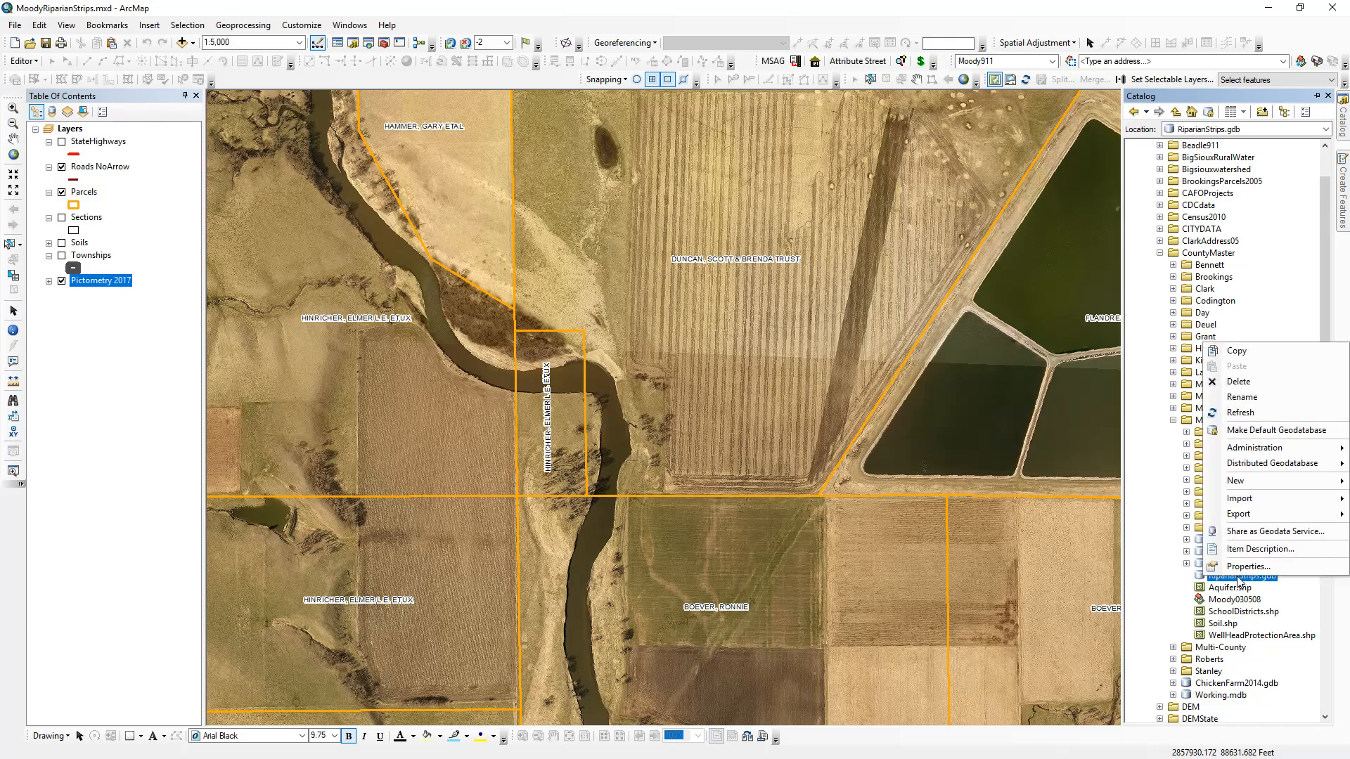
{"action": "mouse_move", "coordinate": [1277, 478]}
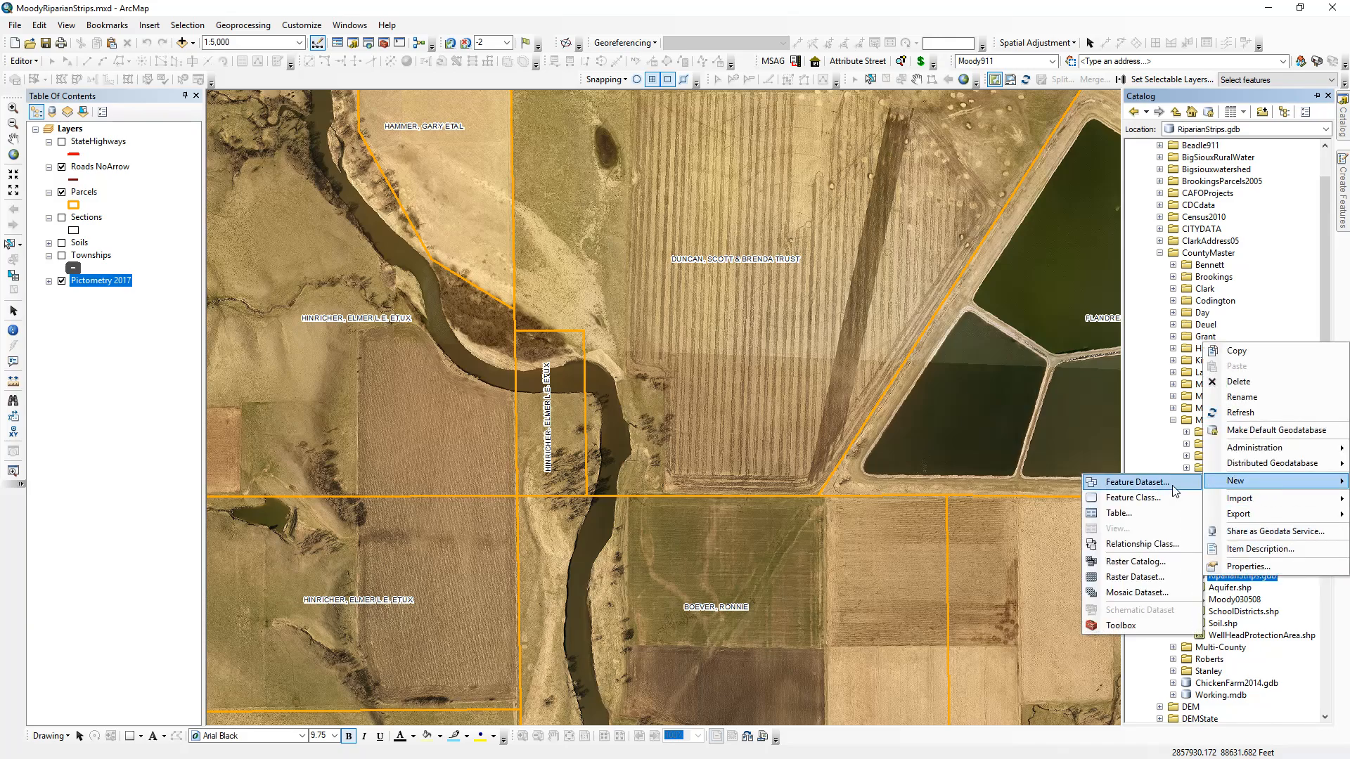
{"action": "left_click", "coordinate": [1137, 483]}
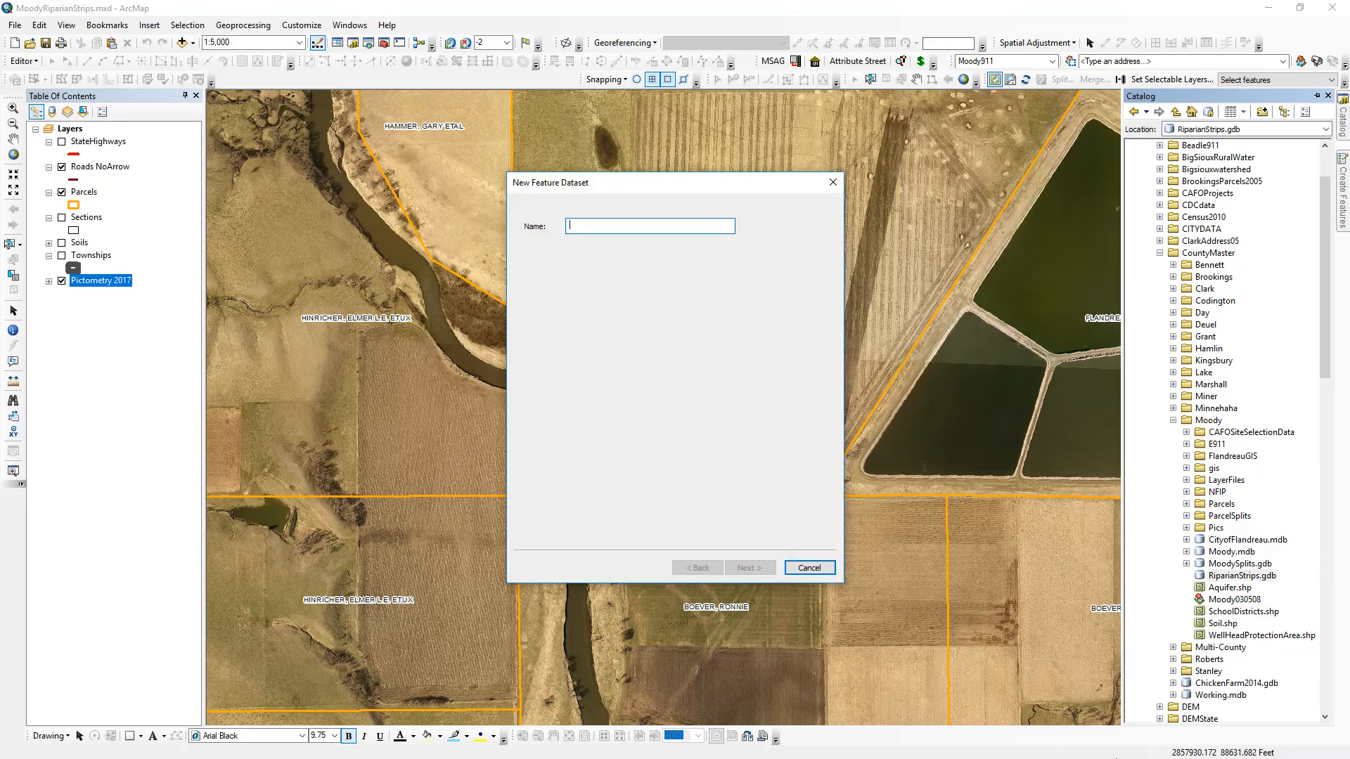
{"action": "type", "text": "Datasets"}
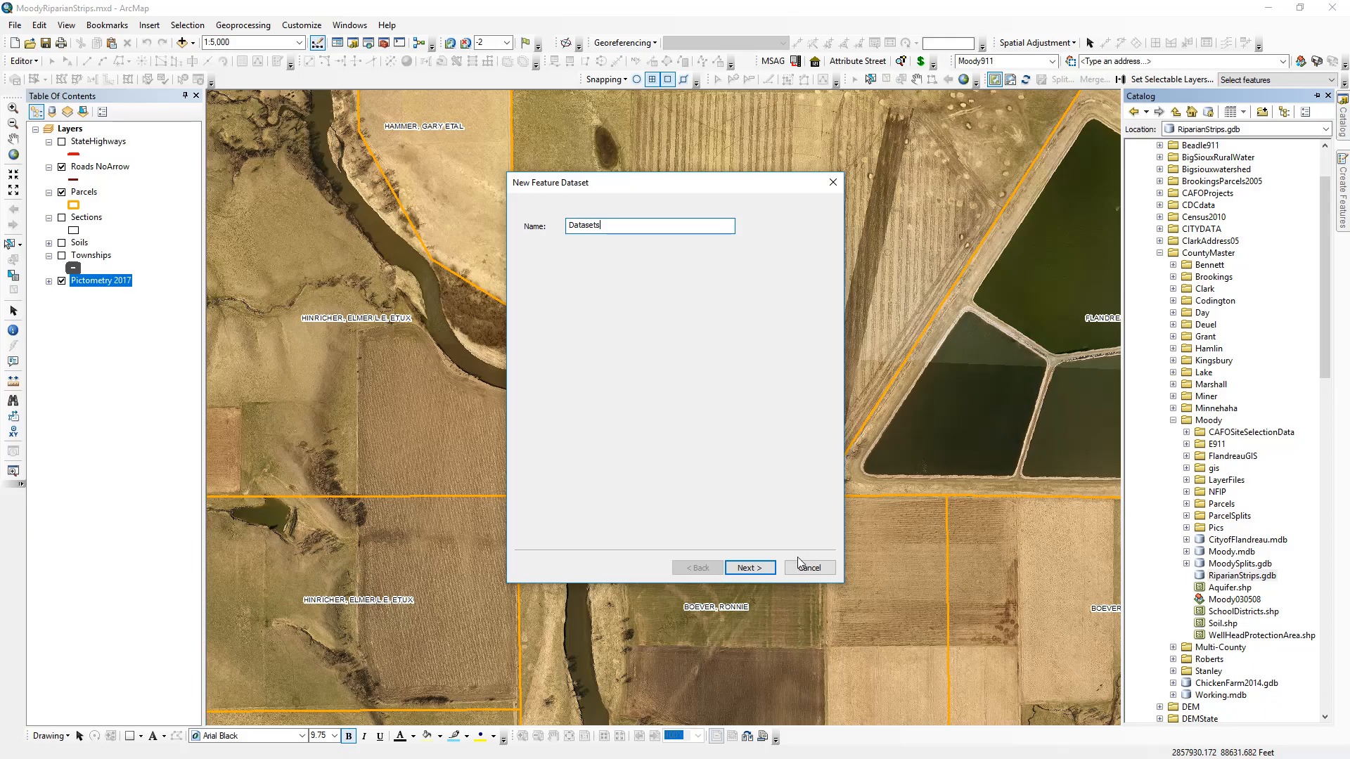
{"action": "left_click", "coordinate": [750, 568]}
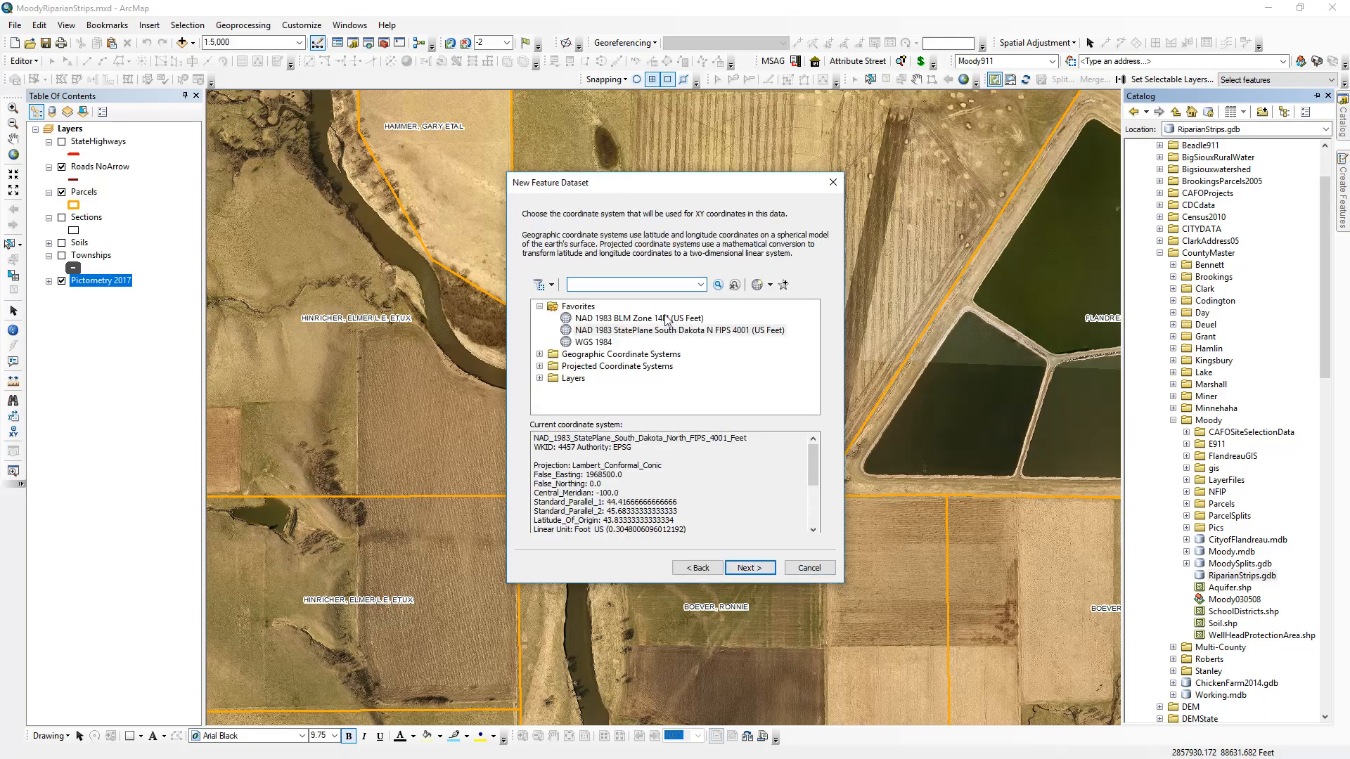
Choose NAD 1983 StatePlane South Dakota N FIPS 4001 (US Feet) from the projected State Plane NAD 1983 (US Feet) systems for the dataset
{"action": "left_click", "coordinate": [619, 332]}
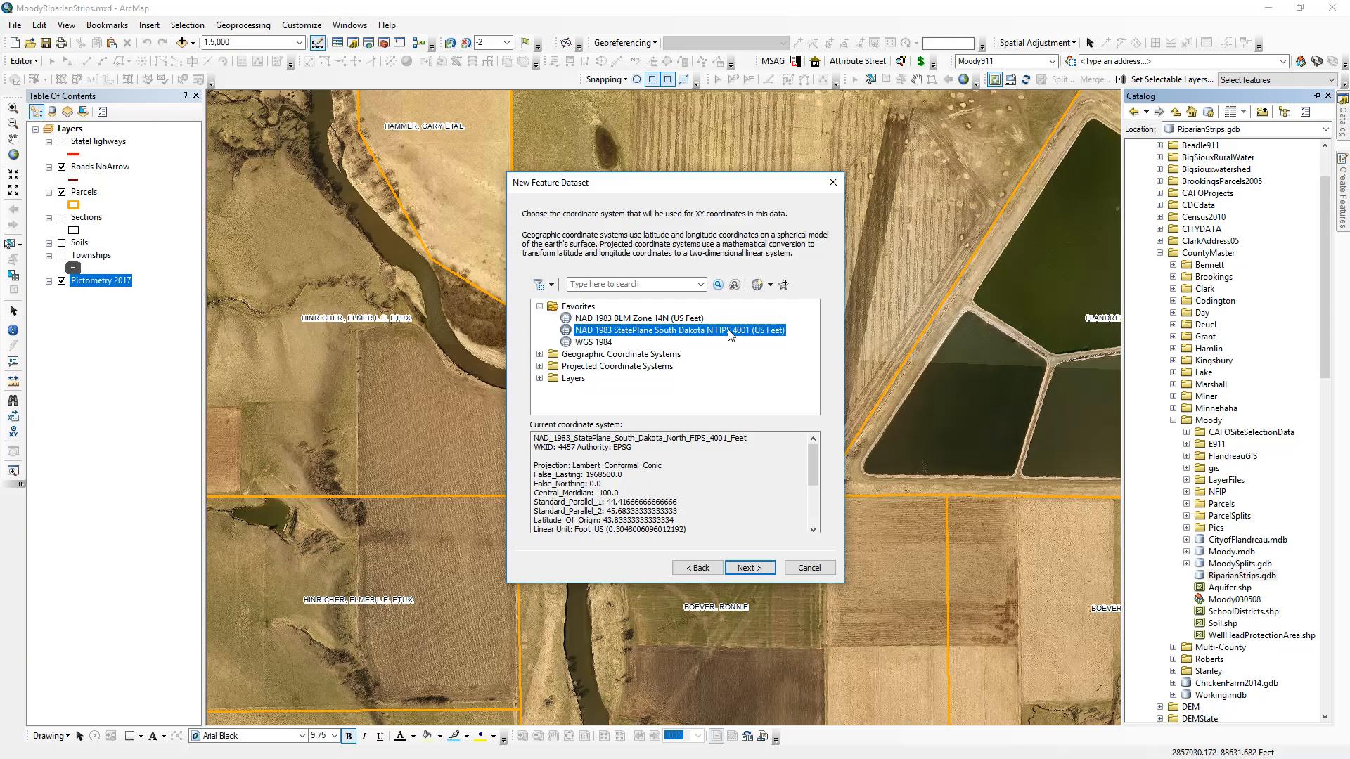
{"action": "double_click", "coordinate": [581, 367]}
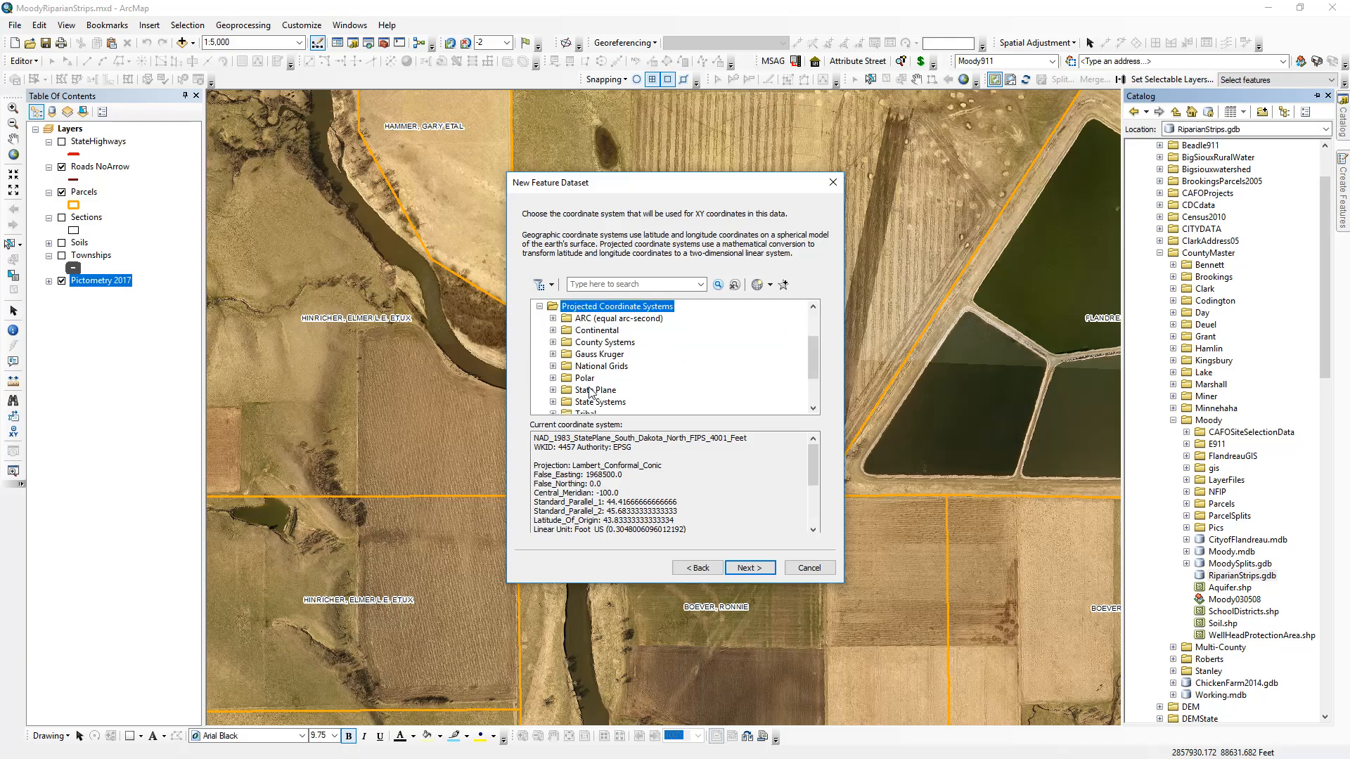
{"action": "double_click", "coordinate": [590, 391]}
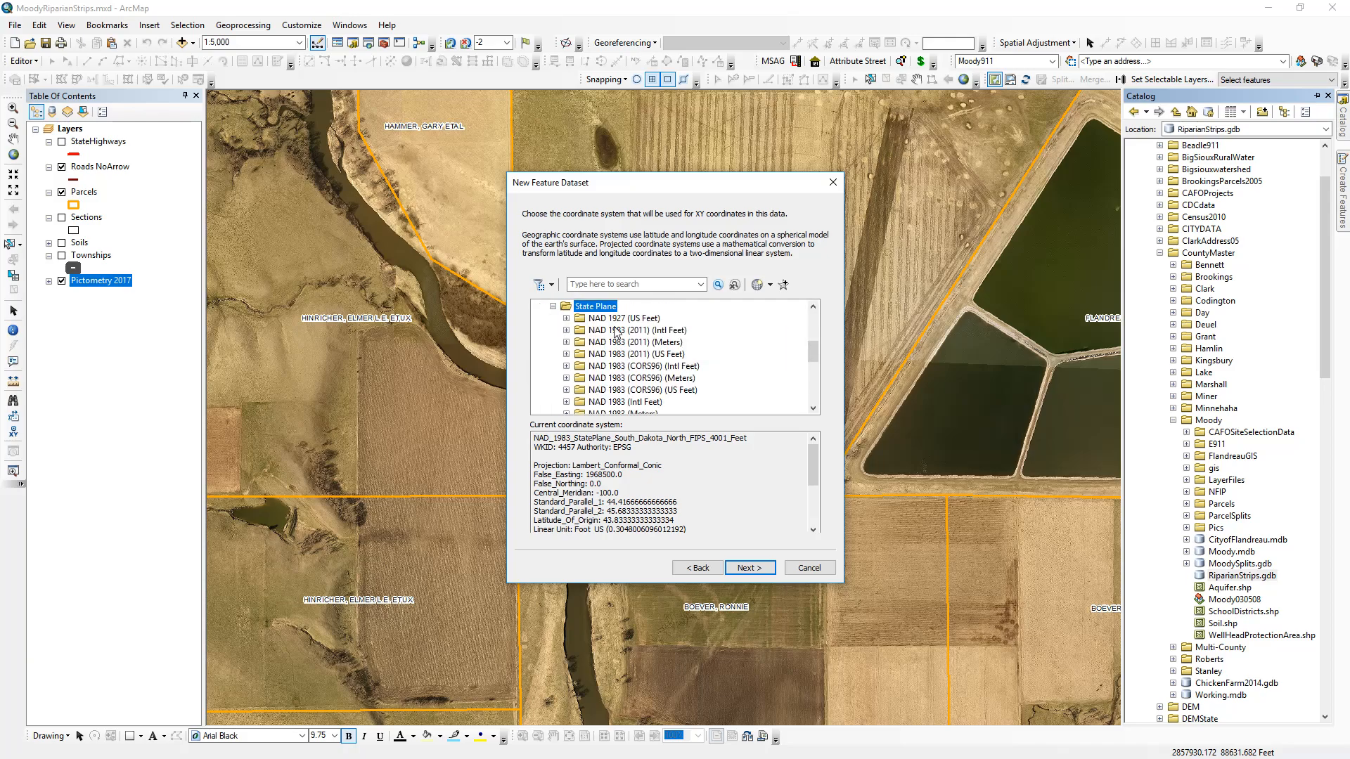
{"action": "scroll", "coordinate": [625, 334], "scroll_direction": "down", "scroll_amount": 1}
{"action": "scroll", "coordinate": [623, 357], "scroll_direction": "down", "scroll_amount": 1}
{"action": "left_click", "coordinate": [615, 380]}
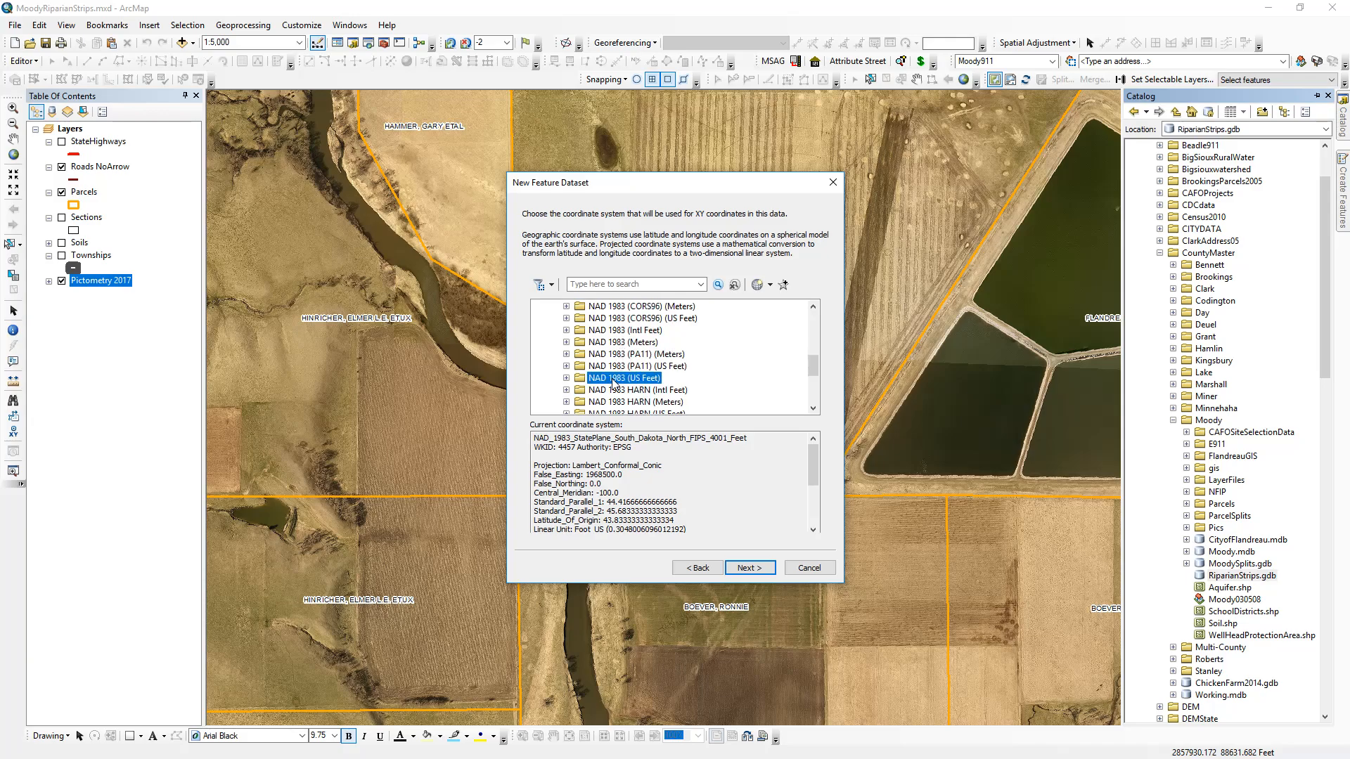
{"action": "double_click", "coordinate": [613, 380]}
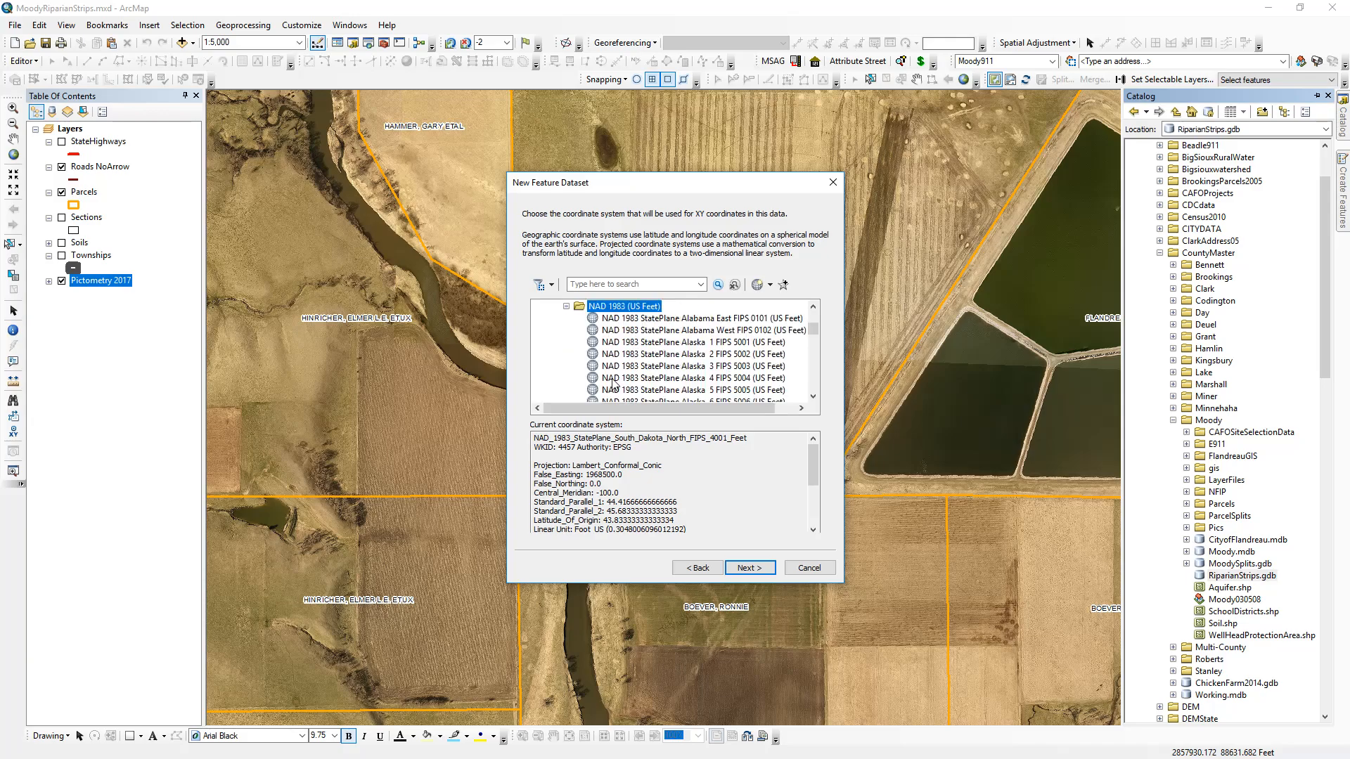
{"action": "scroll", "coordinate": [688, 362], "scroll_direction": "down", "scroll_amount": 14}
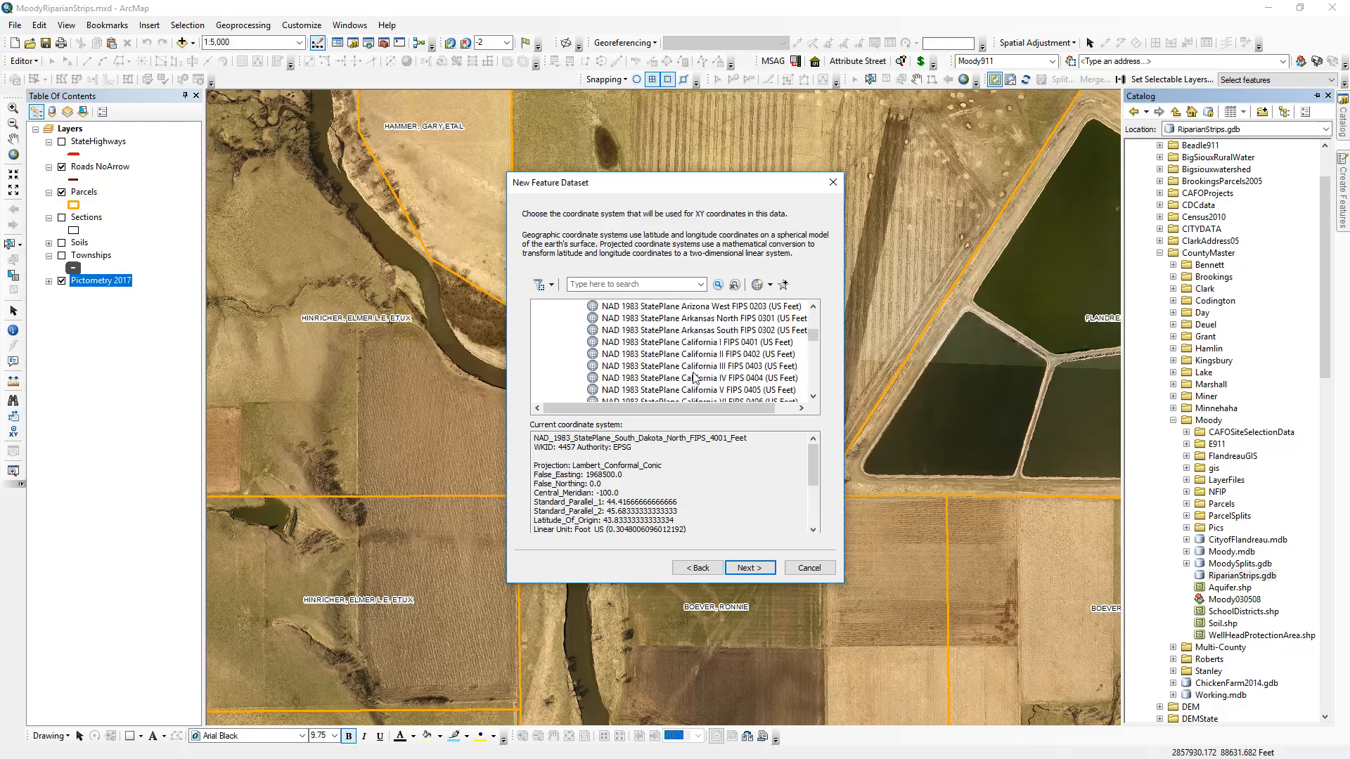
{"action": "scroll", "coordinate": [689, 366], "scroll_direction": "down", "scroll_amount": 10}
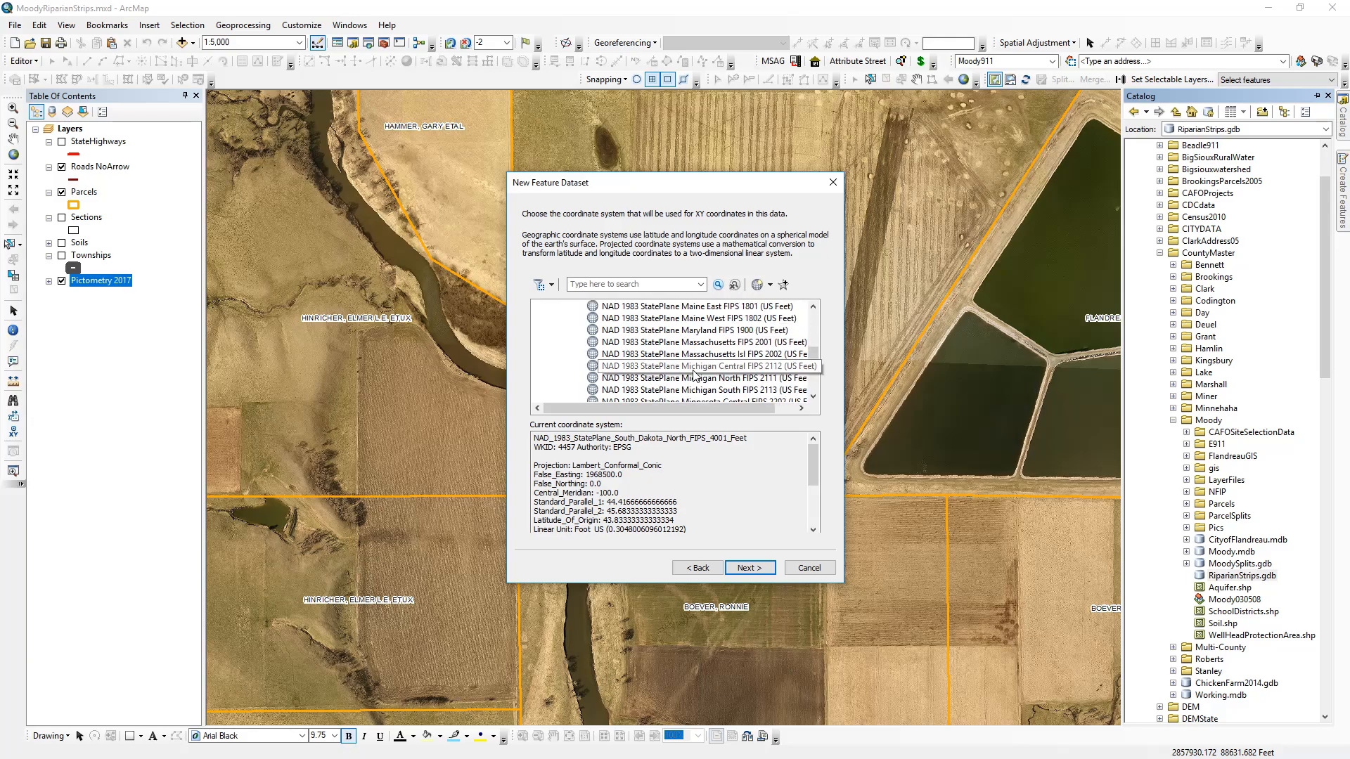
{"action": "scroll", "coordinate": [679, 359], "scroll_direction": "down", "scroll_amount": 6}
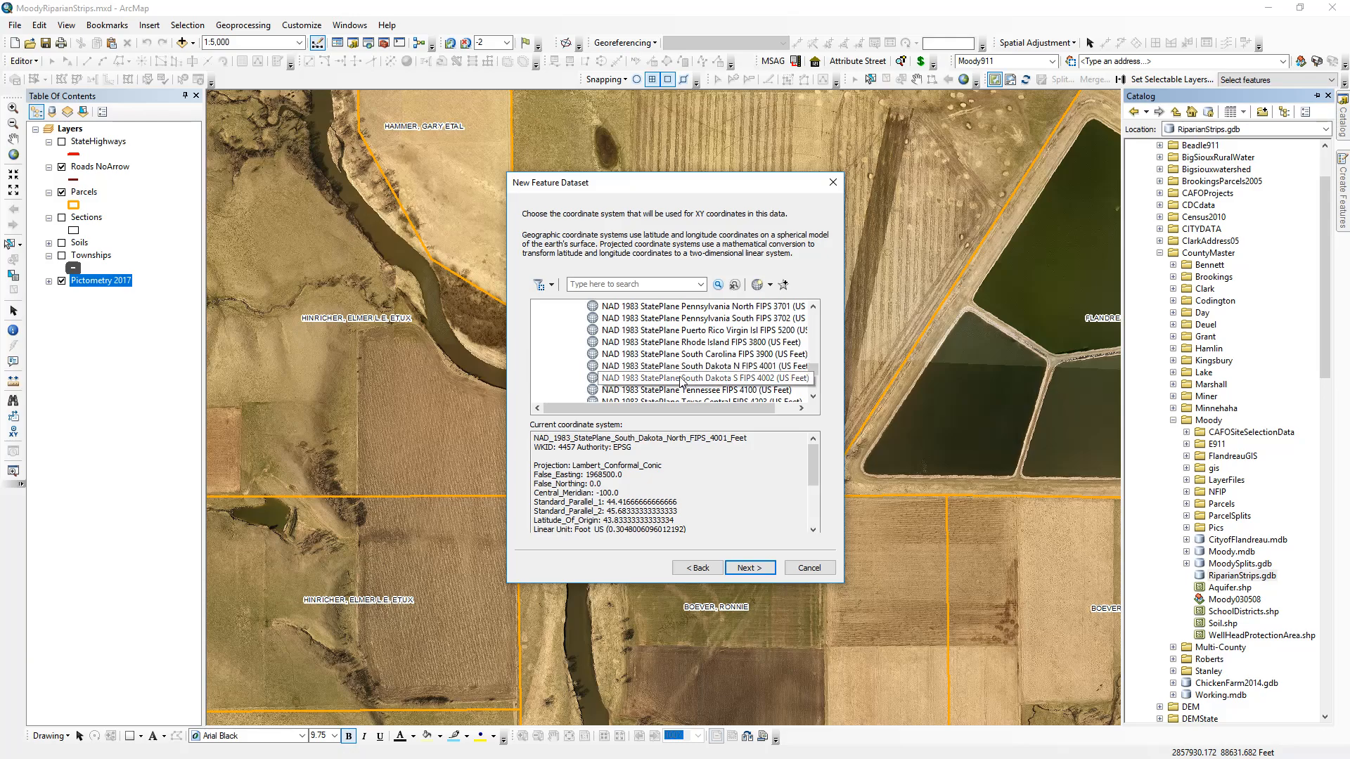
{"action": "left_click", "coordinate": [734, 368]}
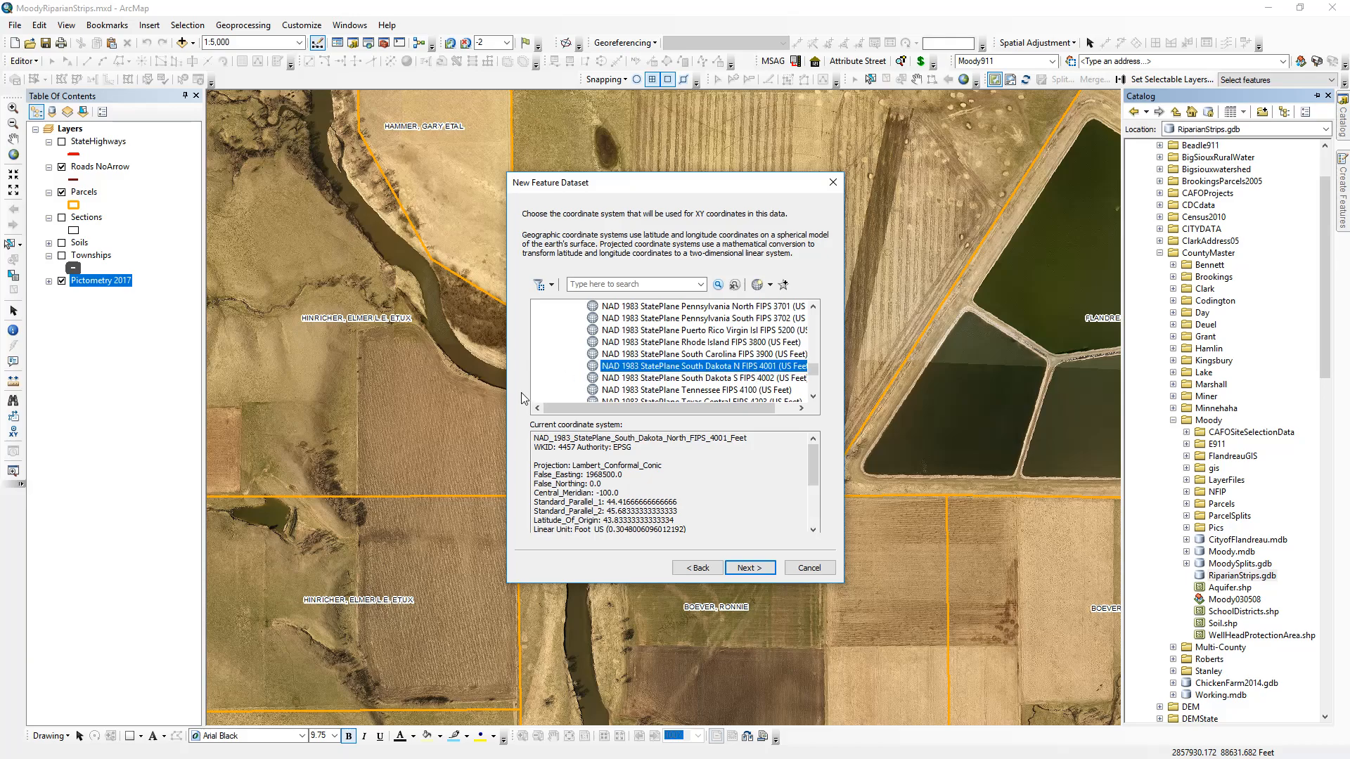
Accept the XY coordinate system and finish creating the feature dataset without a vertical coordinate system
{"action": "left_click", "coordinate": [746, 569]}
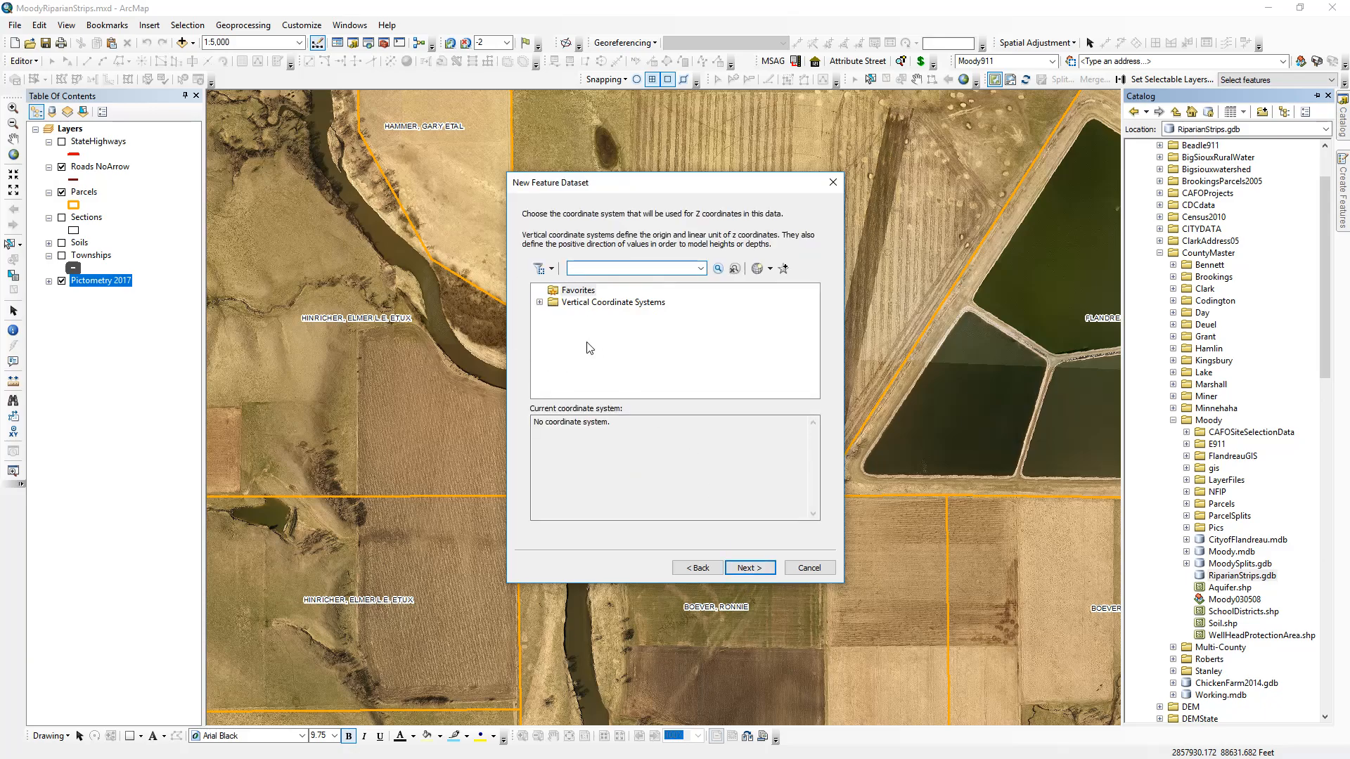
{"action": "left_click", "coordinate": [747, 571]}
{"action": "left_click", "coordinate": [747, 568]}
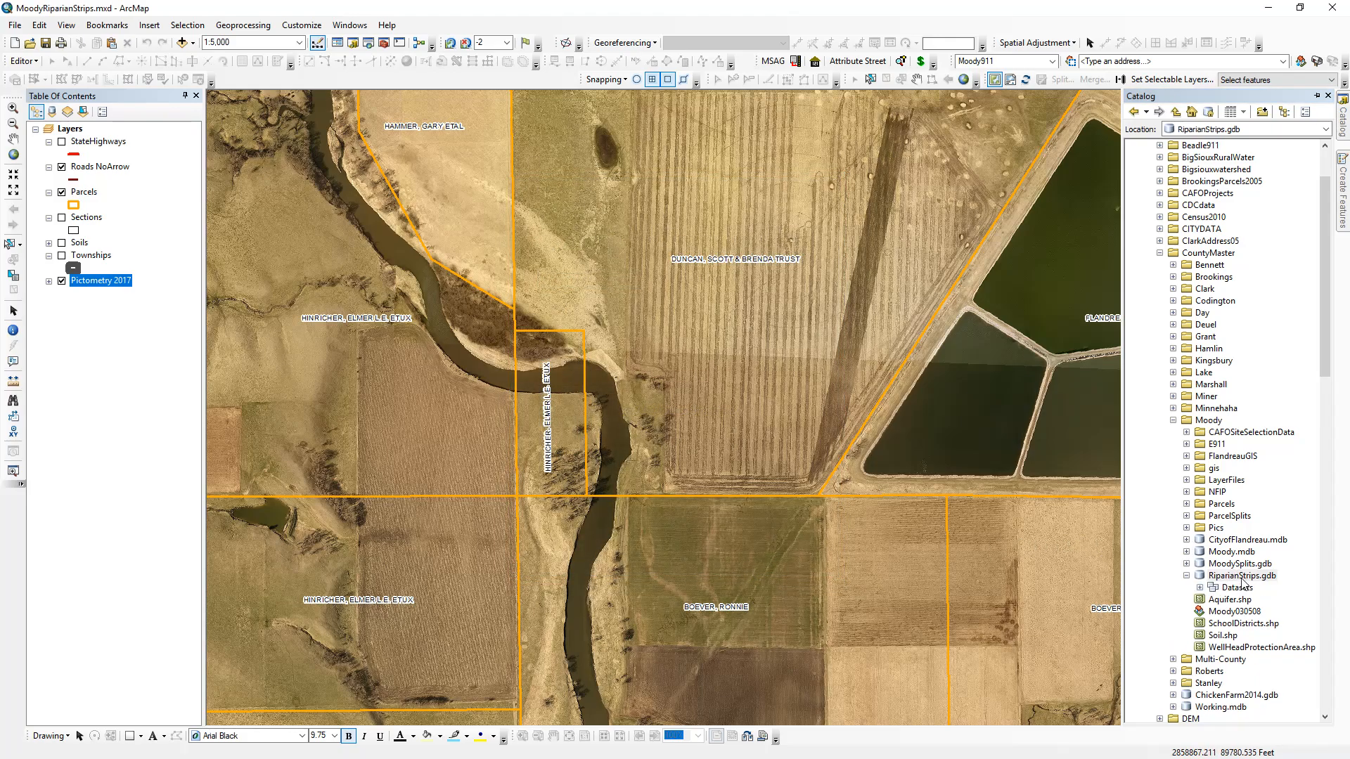
Start a new feature class named RiparianLines inside the Datasets feature dataset of the RiparianStrips geodatabase
{"action": "left_click", "coordinate": [1239, 588]}
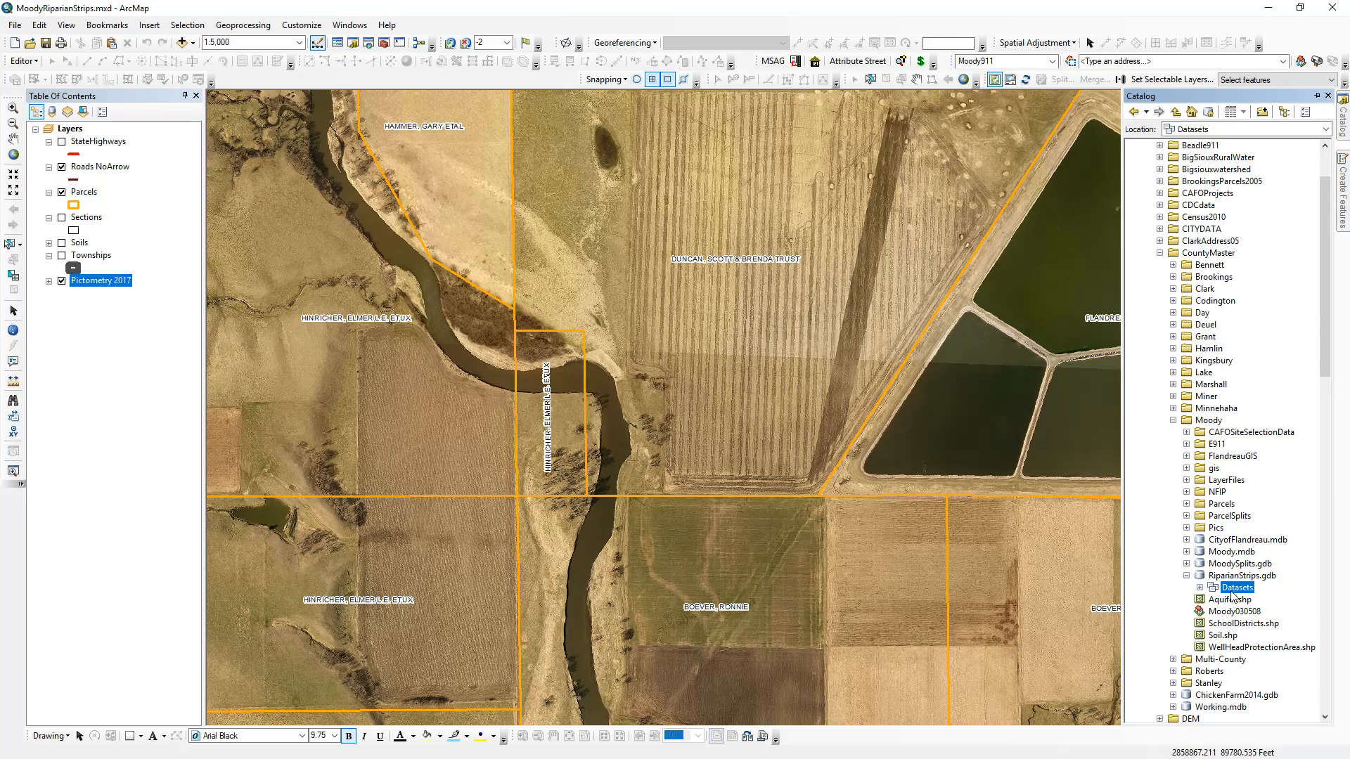
{"action": "right_click", "coordinate": [1239, 589]}
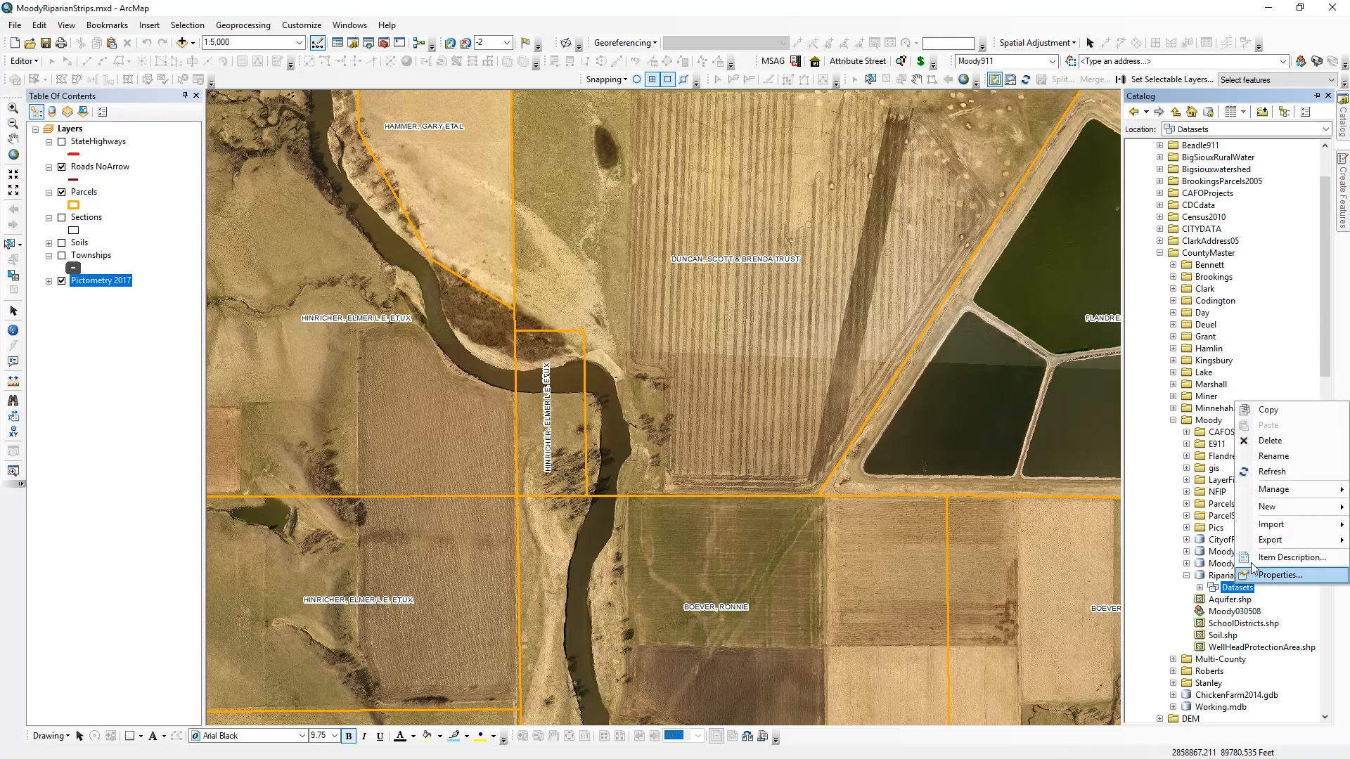
{"action": "mouse_move", "coordinate": [1274, 515]}
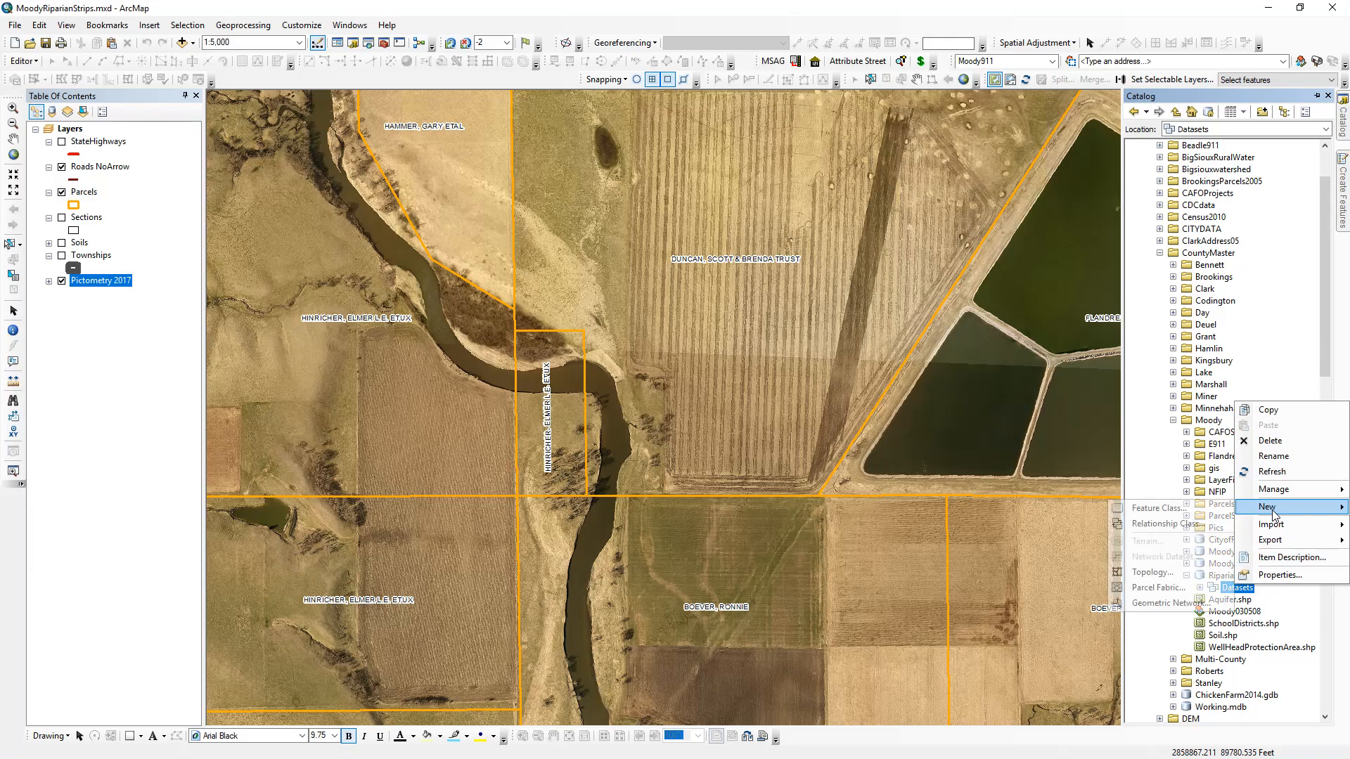
{"action": "left_click", "coordinate": [1158, 510]}
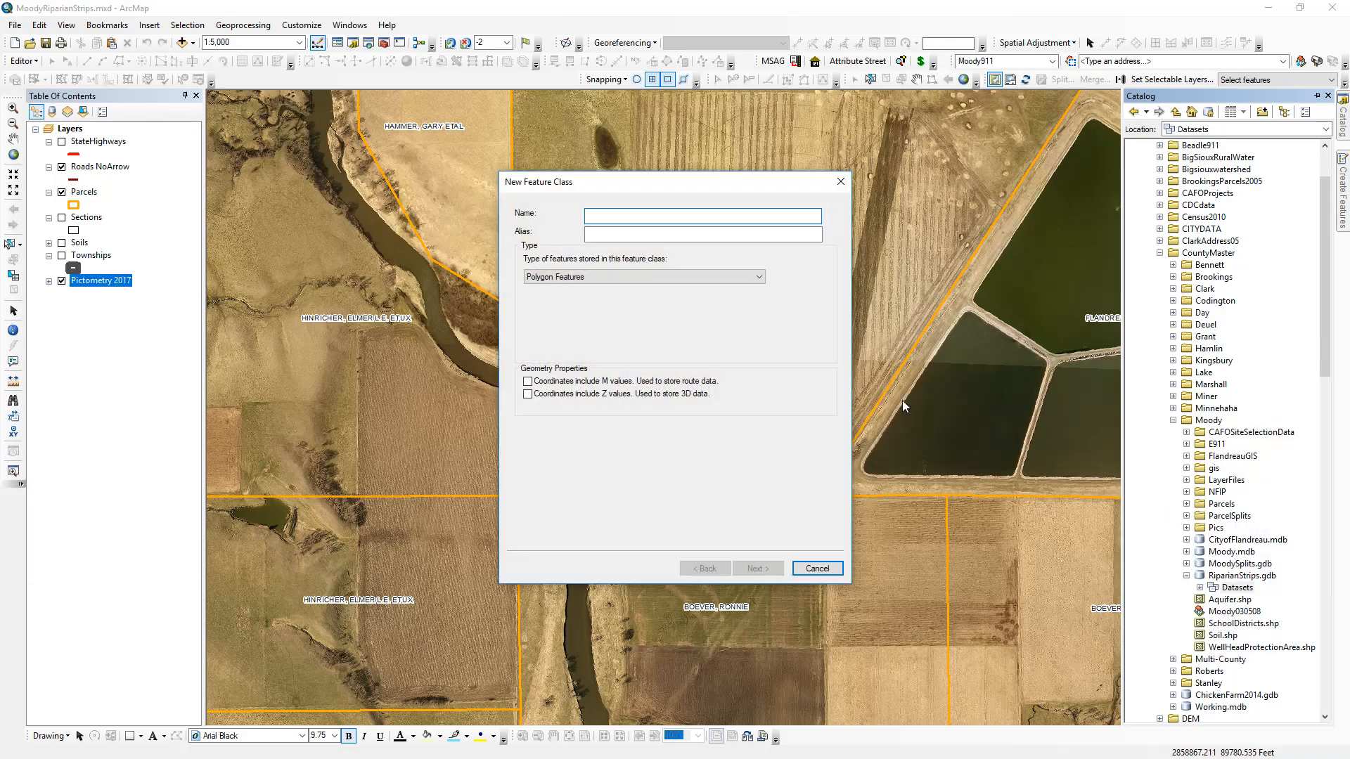
{"action": "left_click_drag", "start_coordinate": [614, 186], "coordinate": [690, 241]}
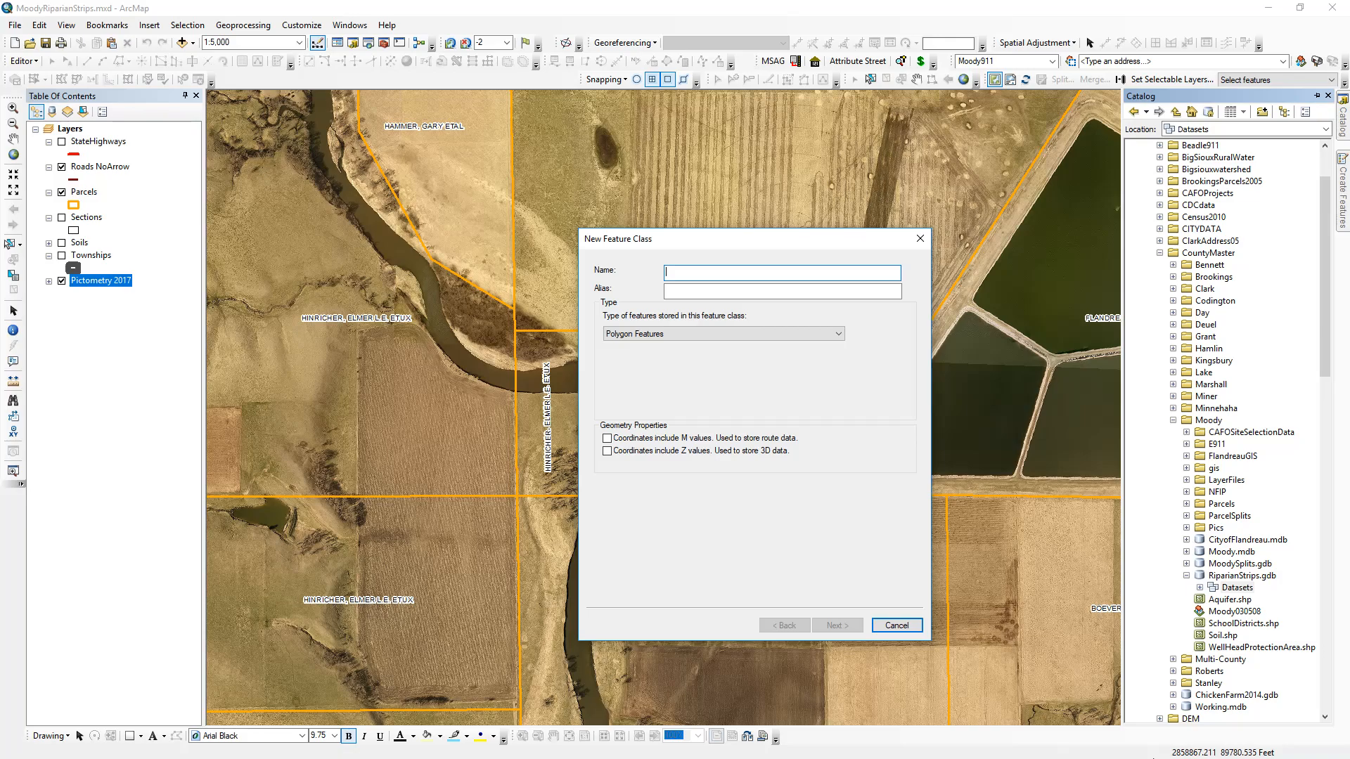
{"action": "type", "text": "RiparianLines"}
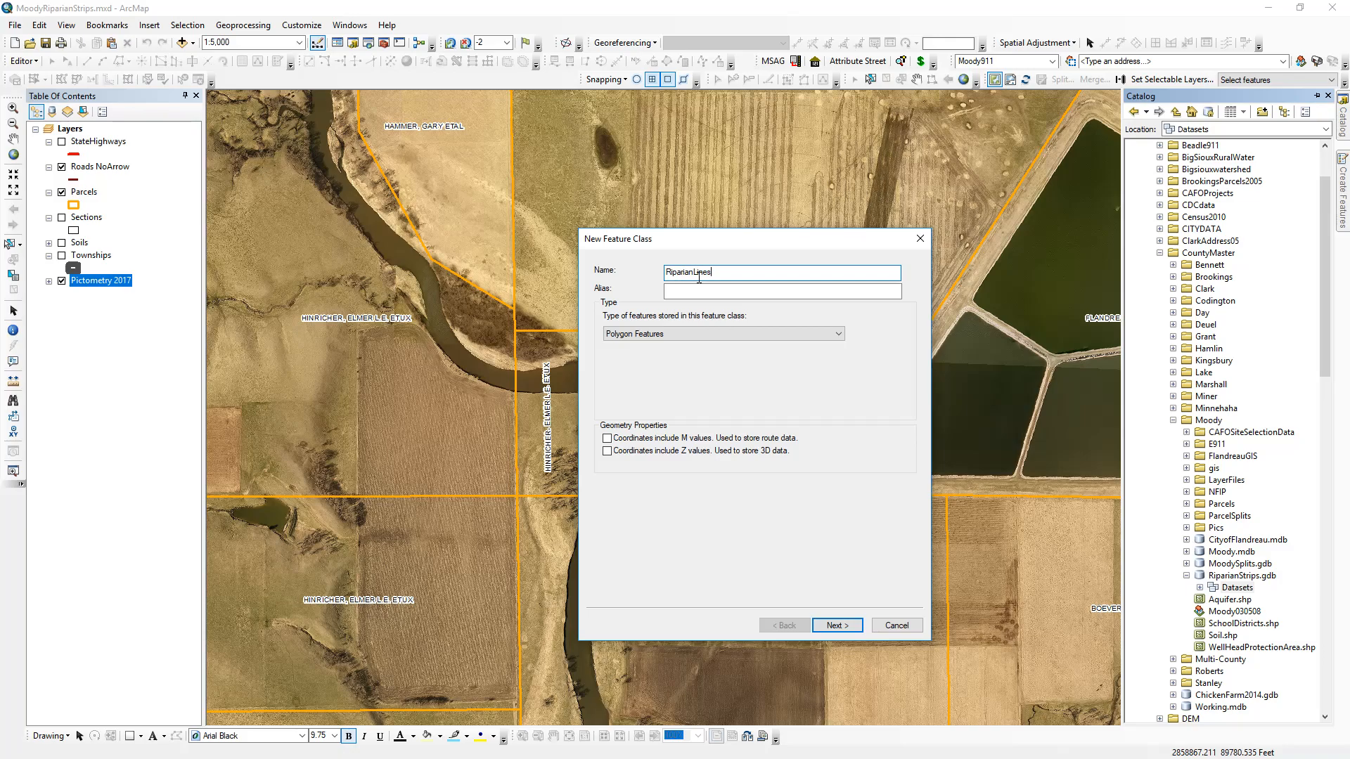
Set the feature class type to Line Features and finish creating it with the default storage configuration
{"action": "left_click", "coordinate": [694, 335]}
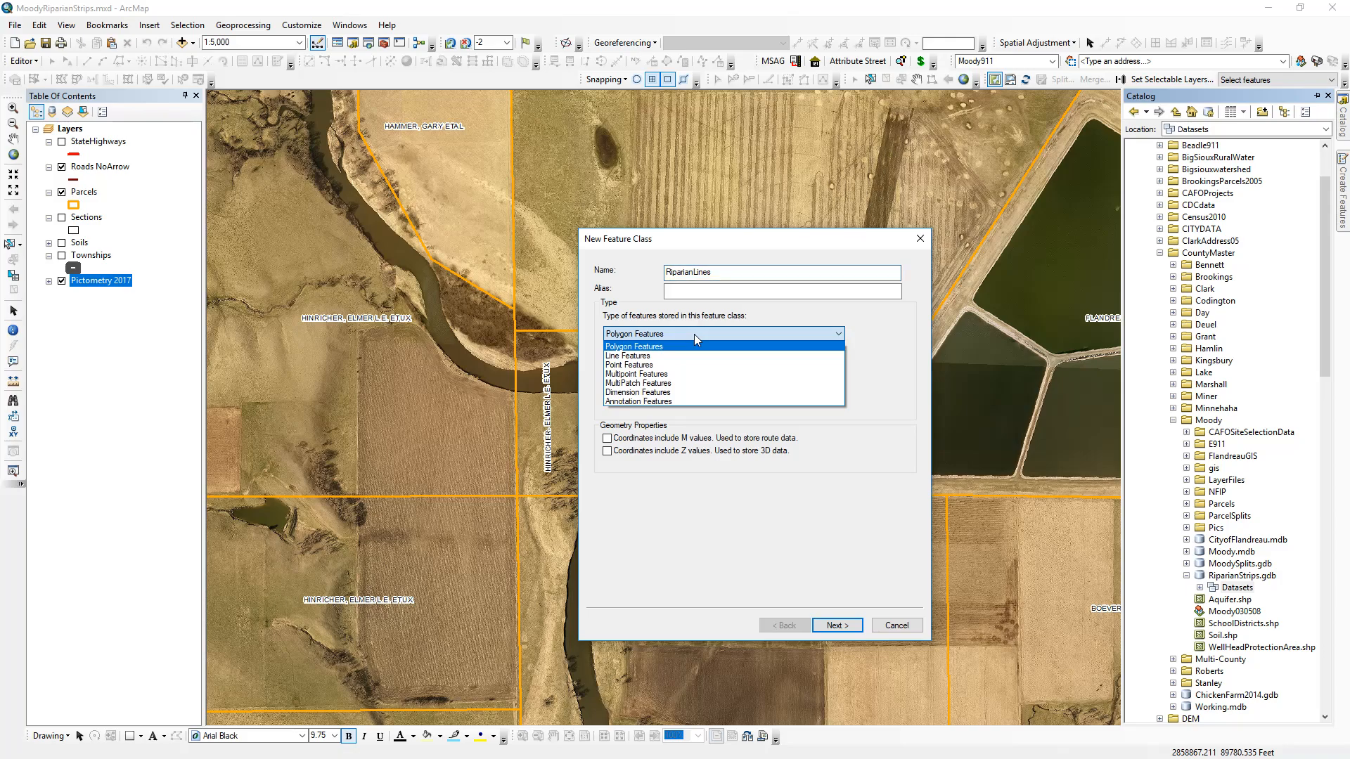
{"action": "left_click", "coordinate": [654, 356]}
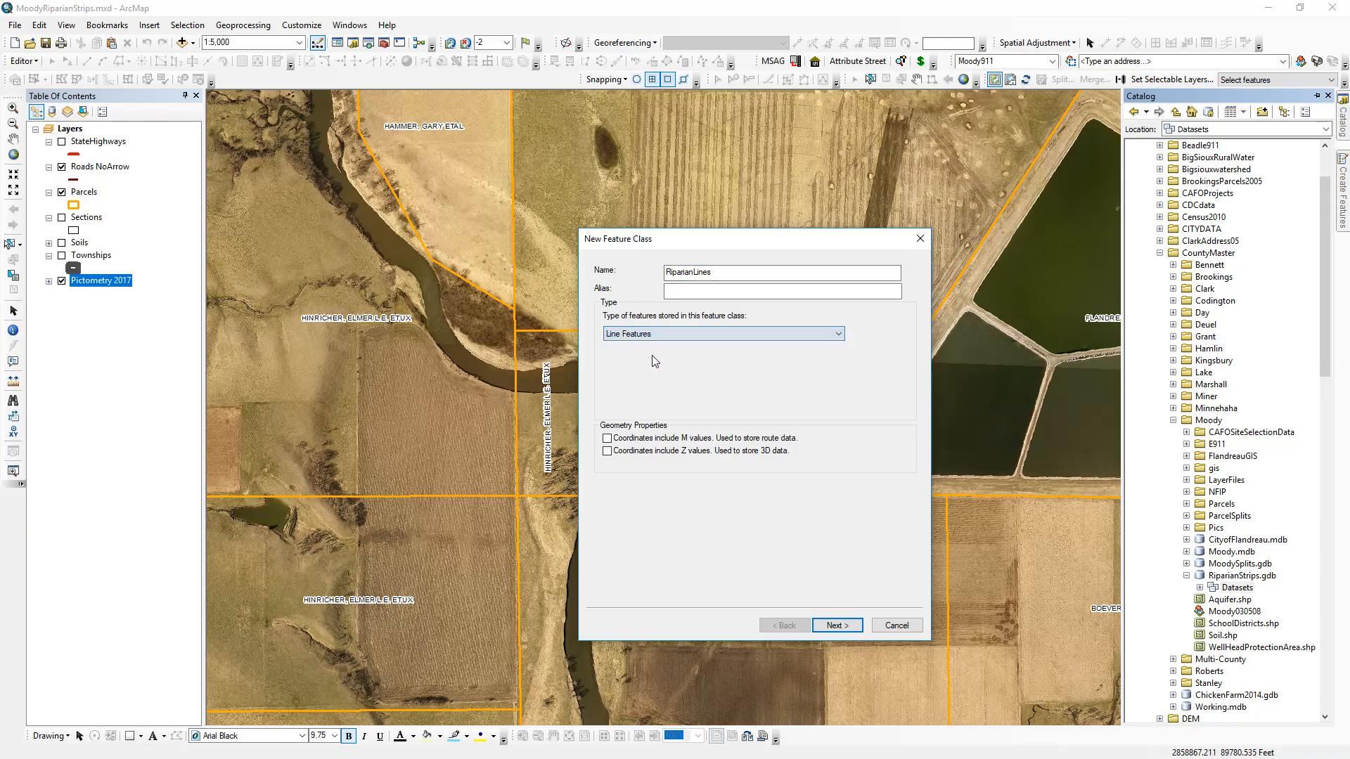
{"action": "left_click", "coordinate": [839, 625]}
{"action": "left_click", "coordinate": [839, 625]}
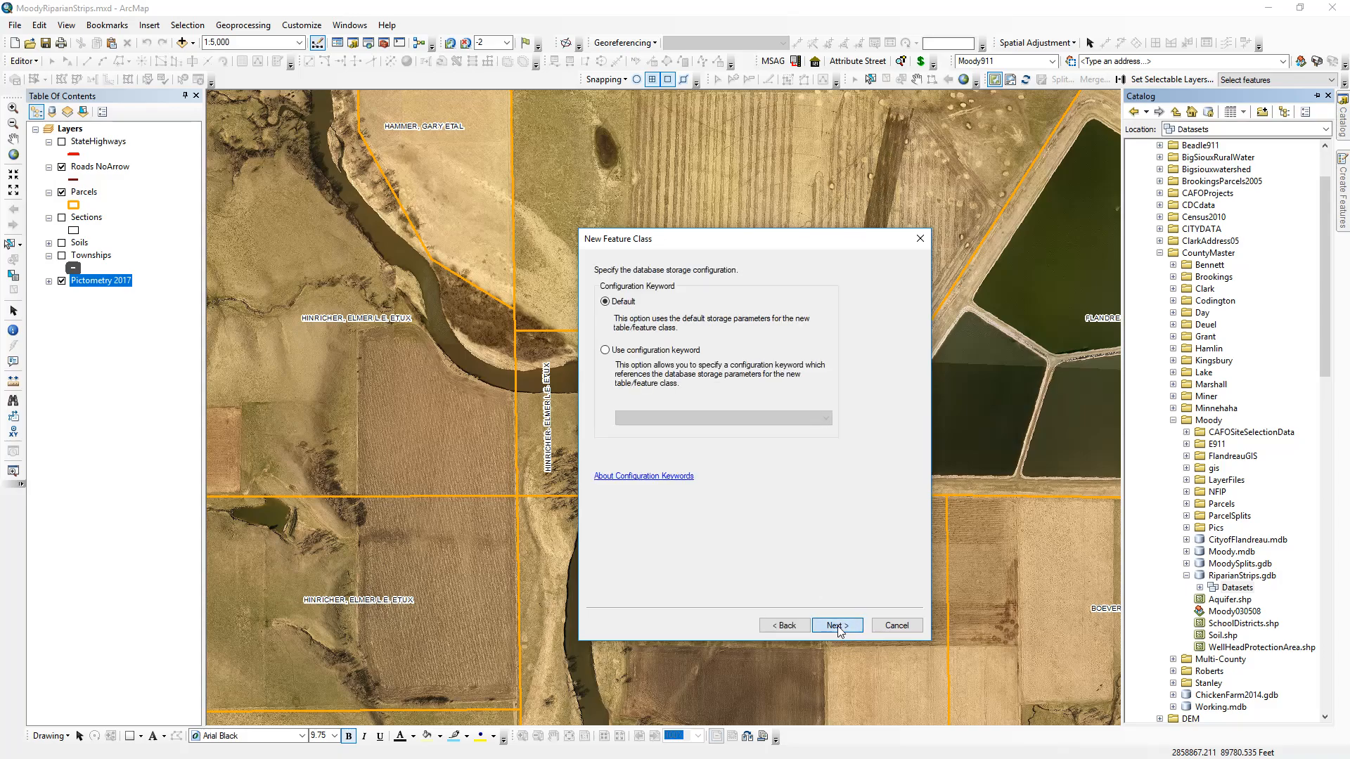
{"action": "left_click", "coordinate": [838, 625]}
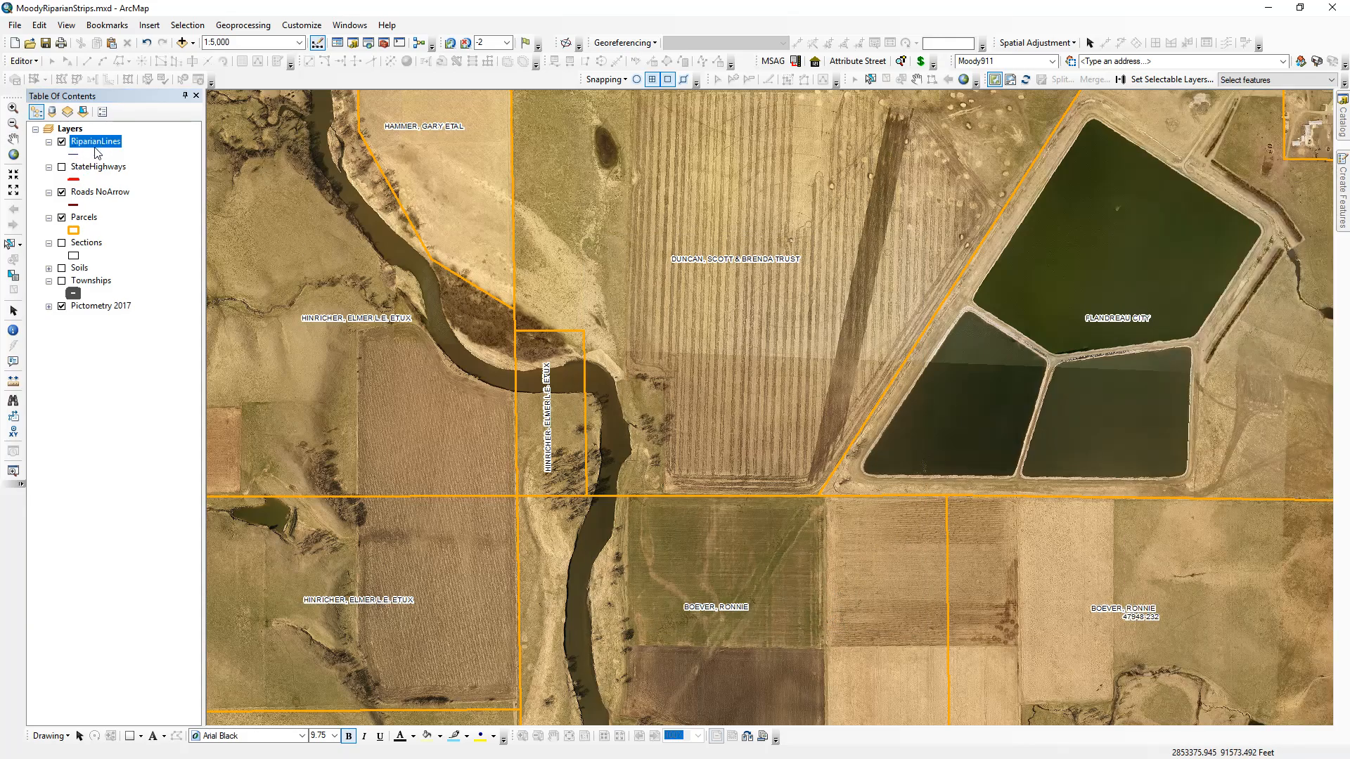
Change the RiparianLines layer symbol to a yellow line with a width of 2
{"action": "left_click", "coordinate": [74, 155]}
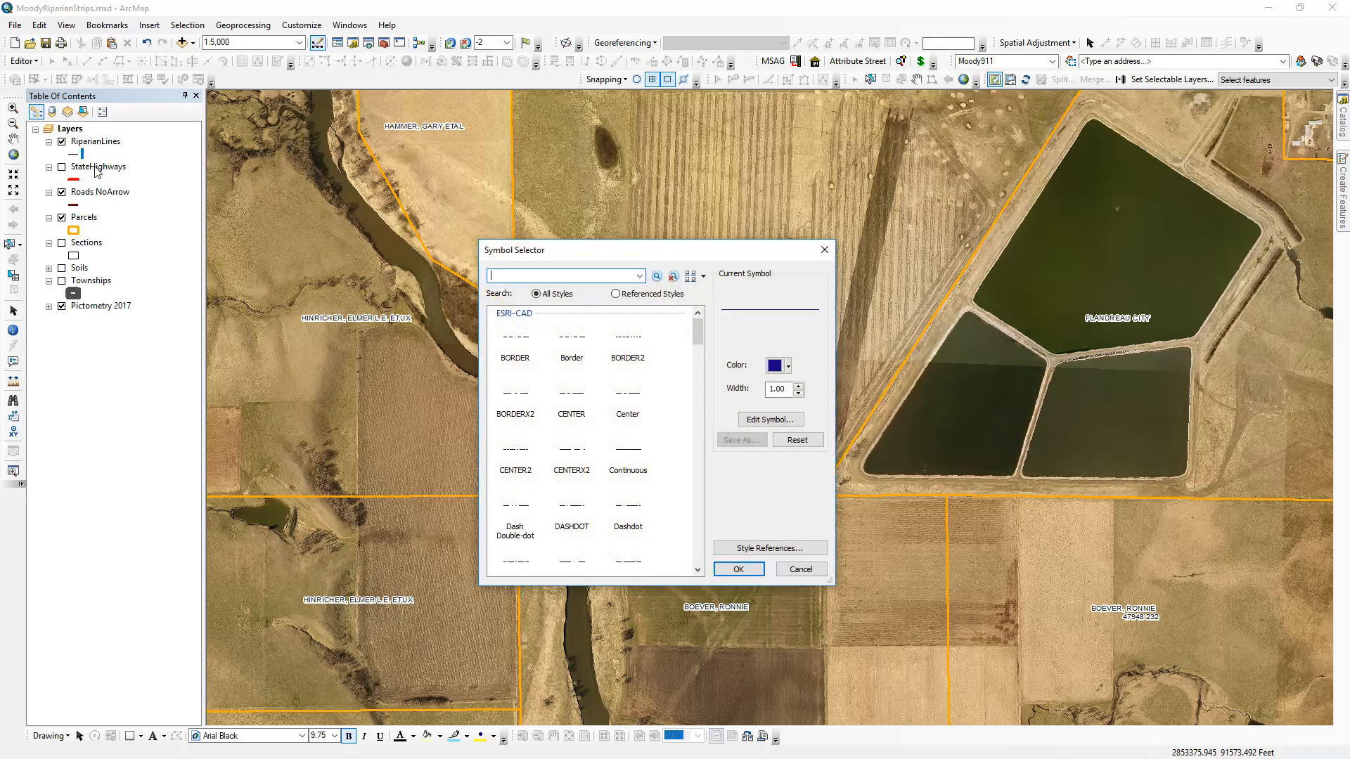
{"action": "left_click", "coordinate": [798, 388]}
{"action": "left_click", "coordinate": [776, 367]}
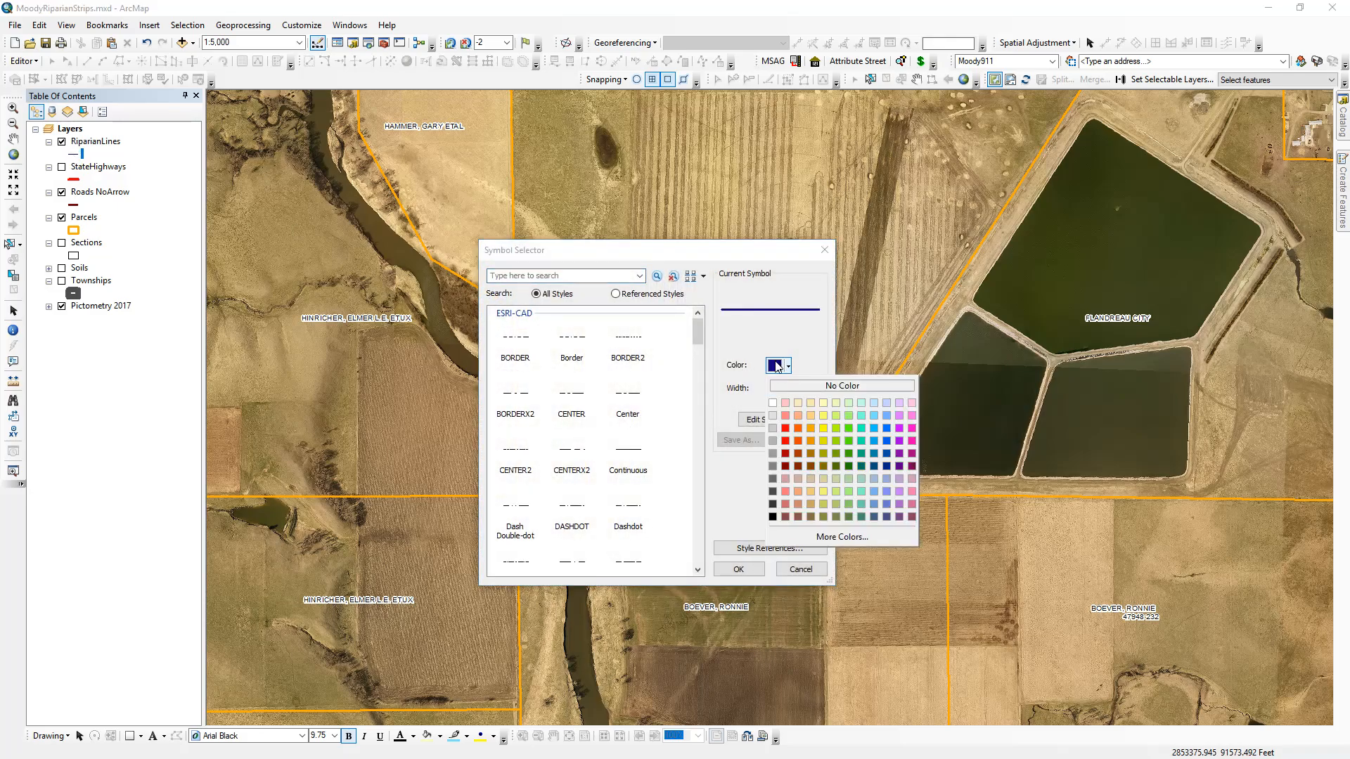
{"action": "left_click", "coordinate": [824, 428]}
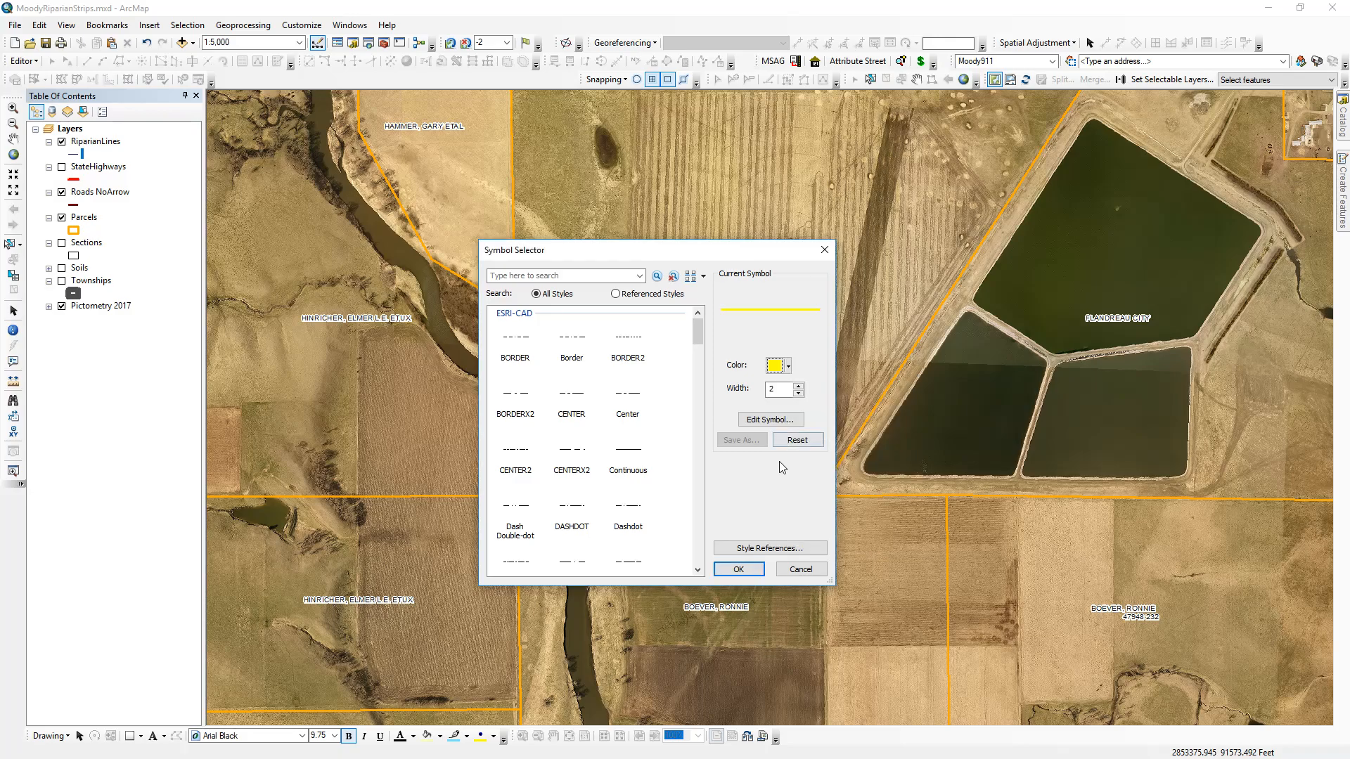
{"action": "left_click", "coordinate": [747, 571]}
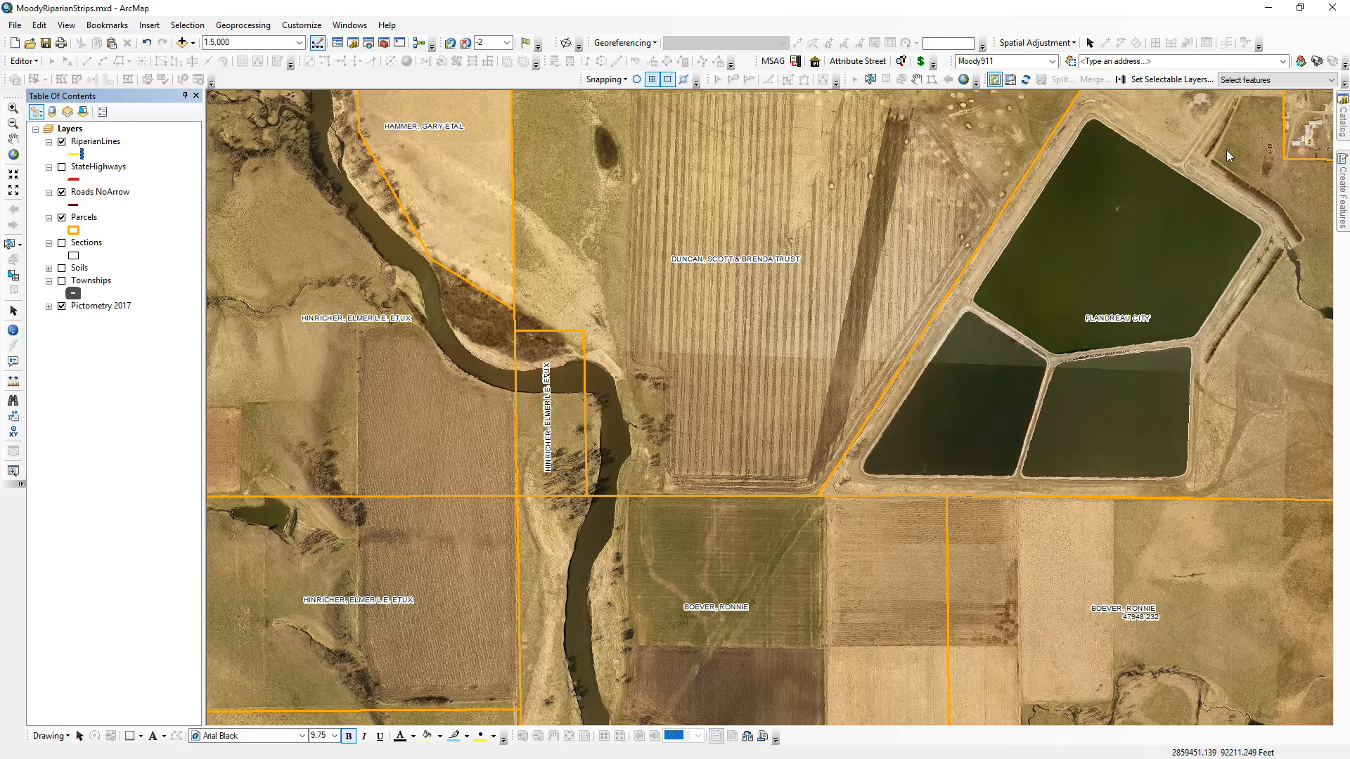
Check the available feature templates, then review the RiparianStrips geodatabase, its Datasets feature dataset and the RiparianLines feature class in the Catalog
{"action": "left_click", "coordinate": [1342, 191]}
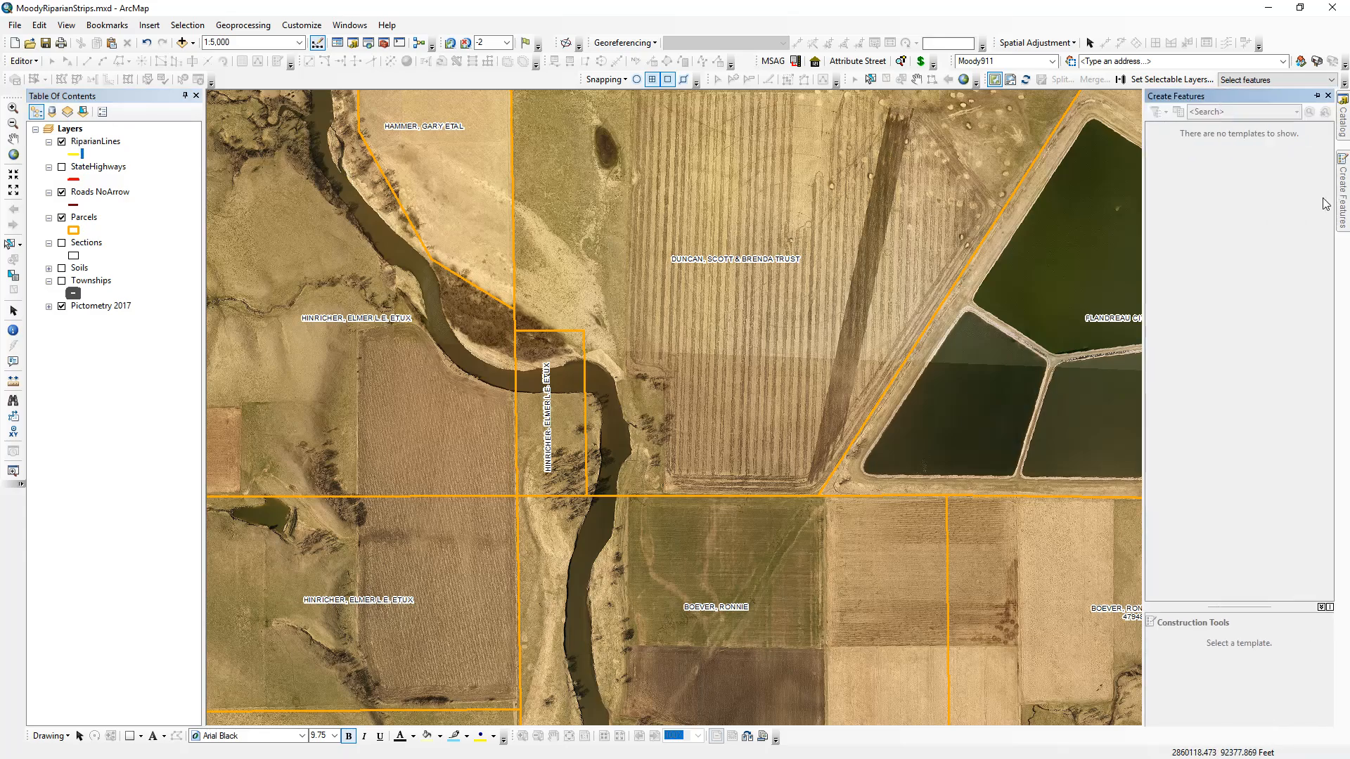
{"action": "left_click", "coordinate": [1343, 122]}
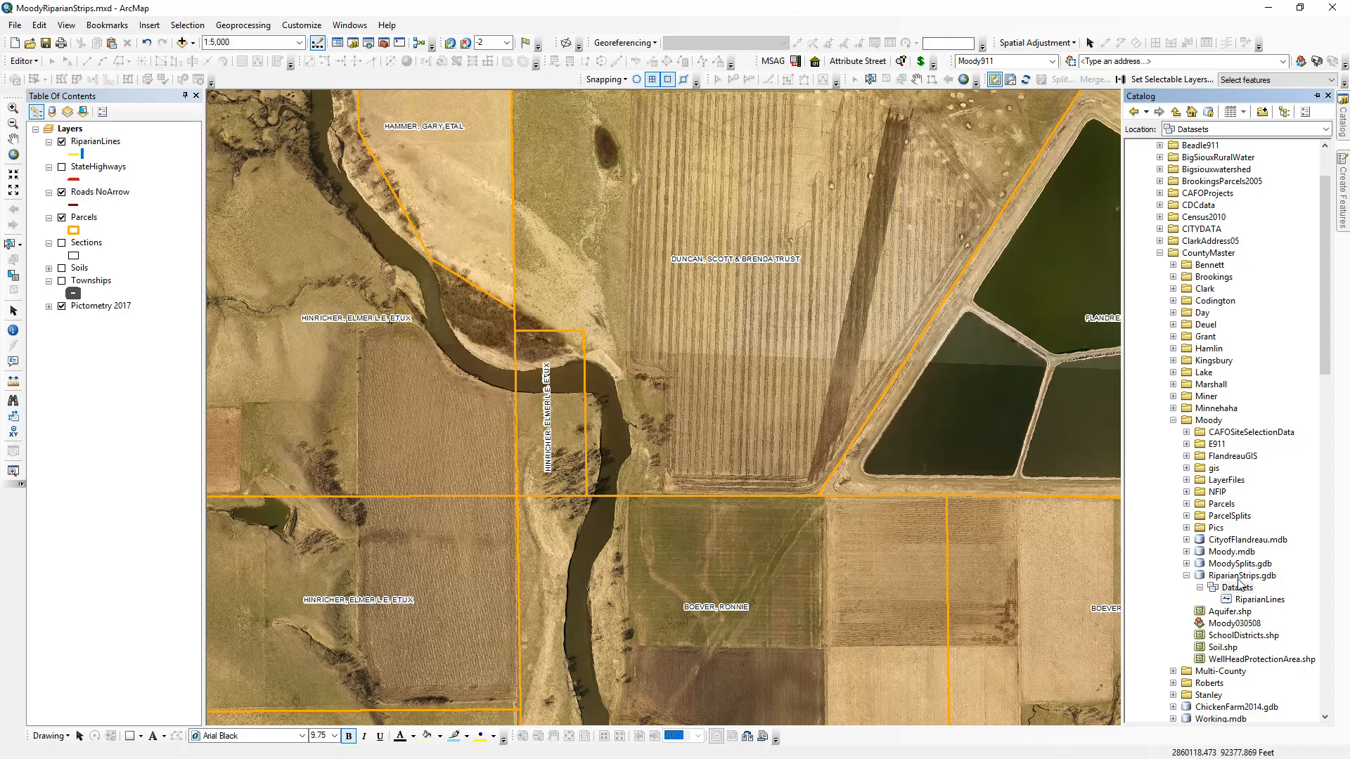
{"action": "left_click", "coordinate": [1236, 576]}
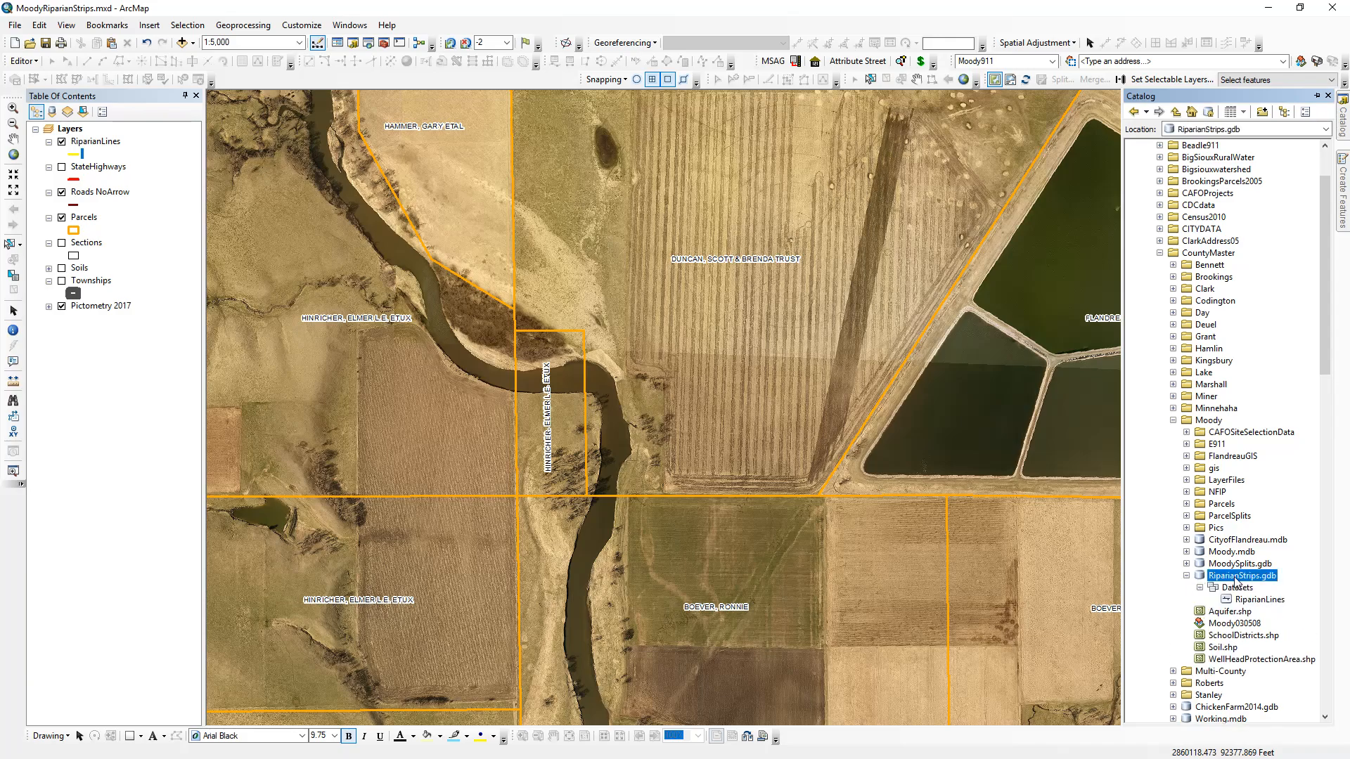
{"action": "left_click", "coordinate": [1235, 588]}
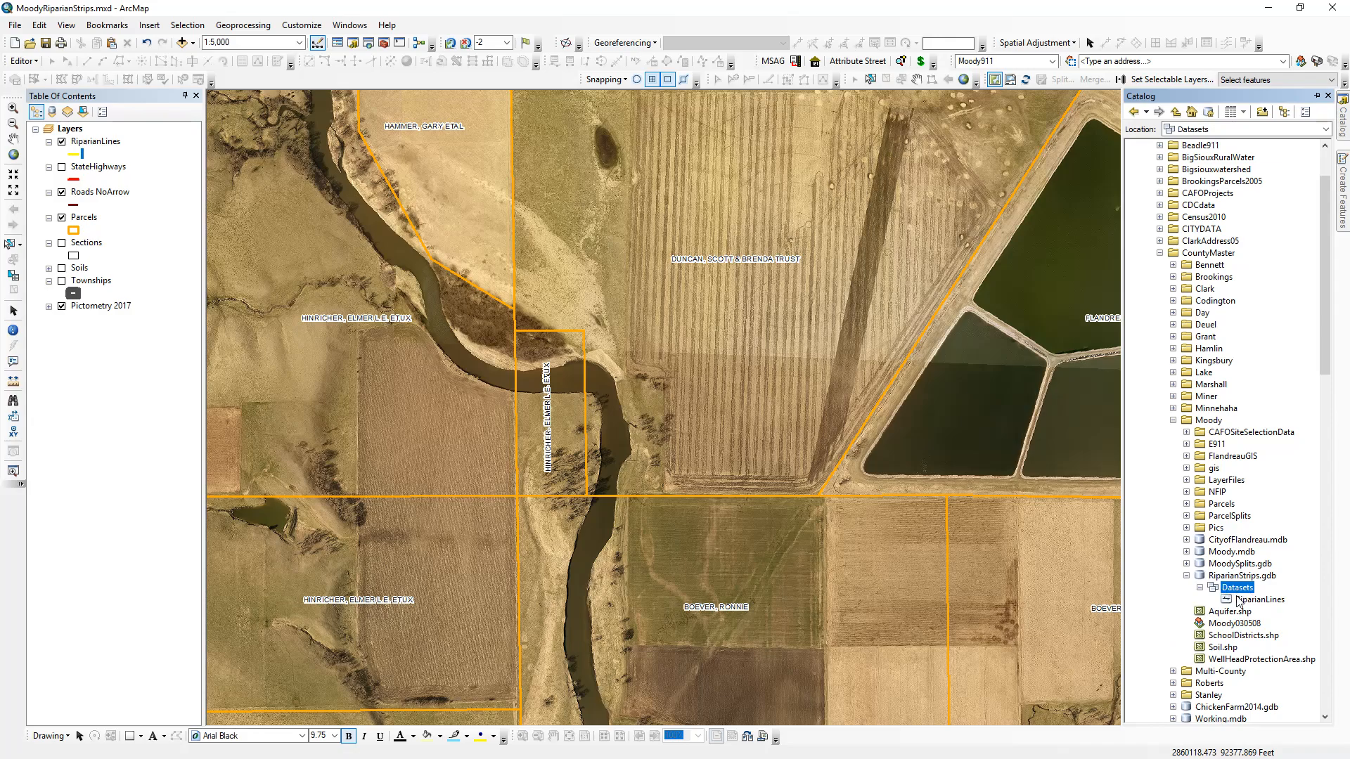
{"action": "left_click", "coordinate": [1245, 600]}
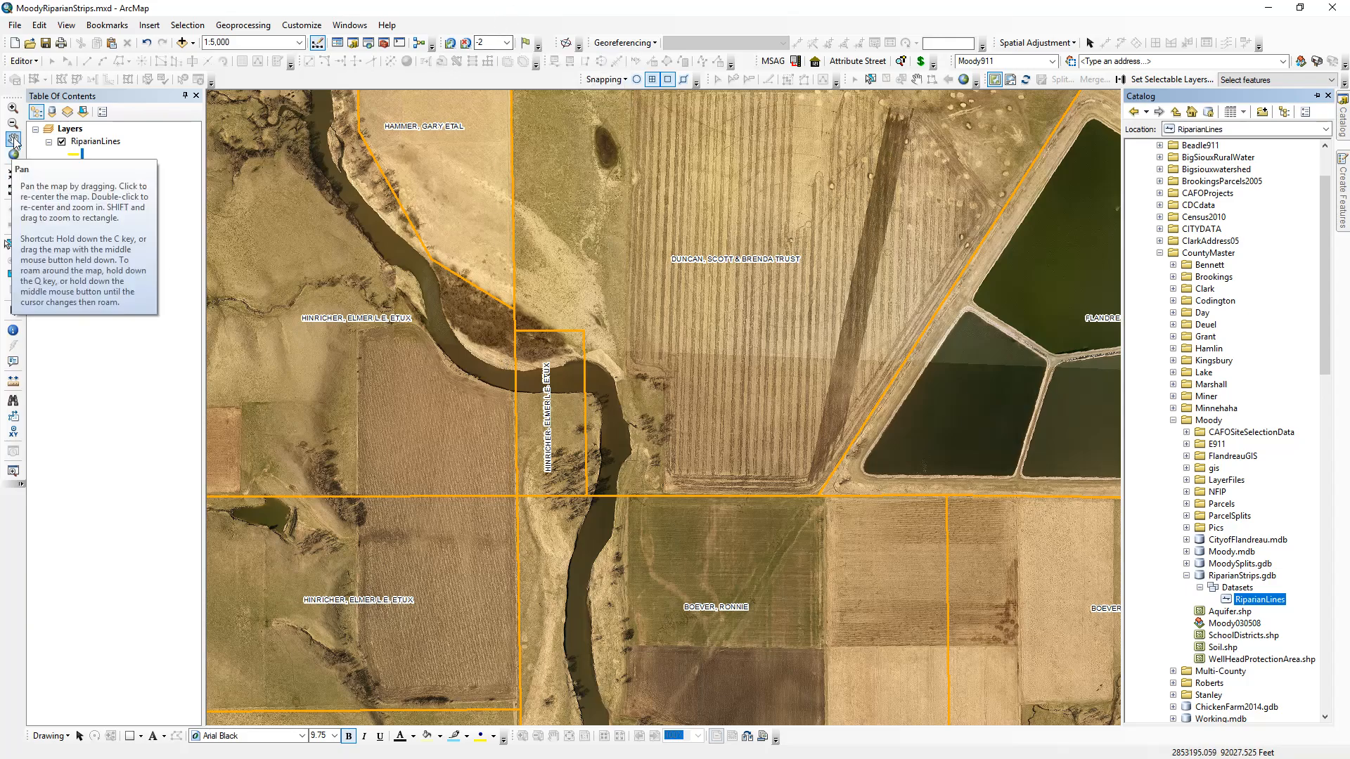
Start an edit session on the RiparianLines layer at the river bend and show its feature creation template
{"action": "left_click", "coordinate": [14, 109]}
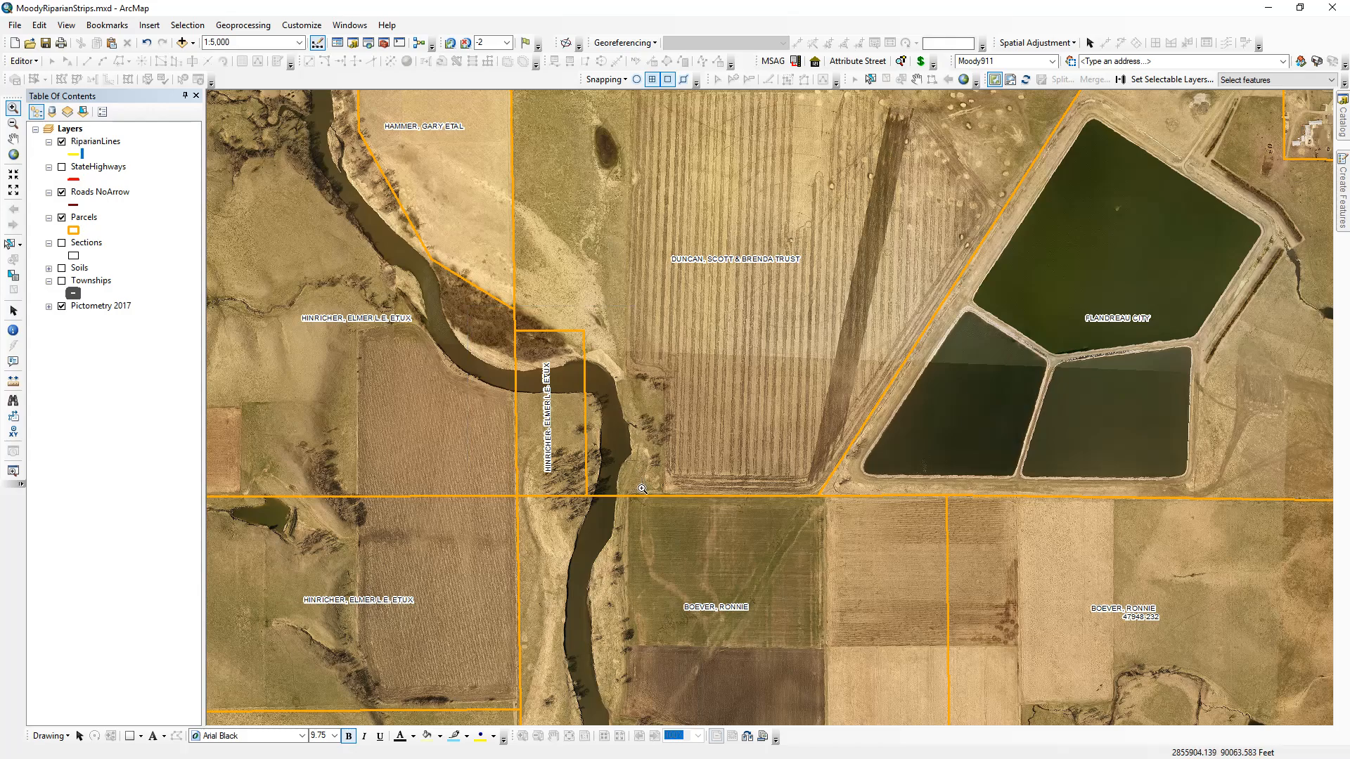
{"action": "left_click_drag", "start_coordinate": [606, 532], "coordinate": [642, 517]}
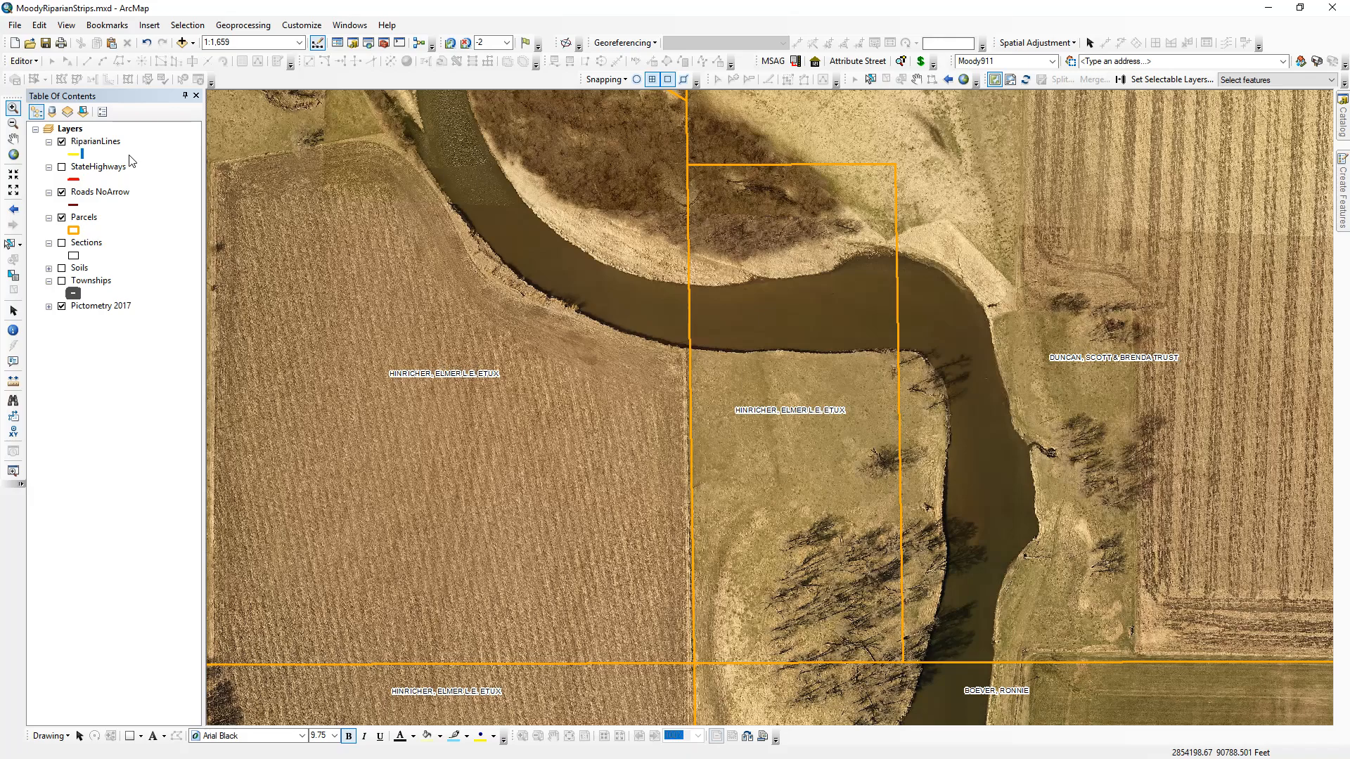
{"action": "right_click", "coordinate": [103, 144]}
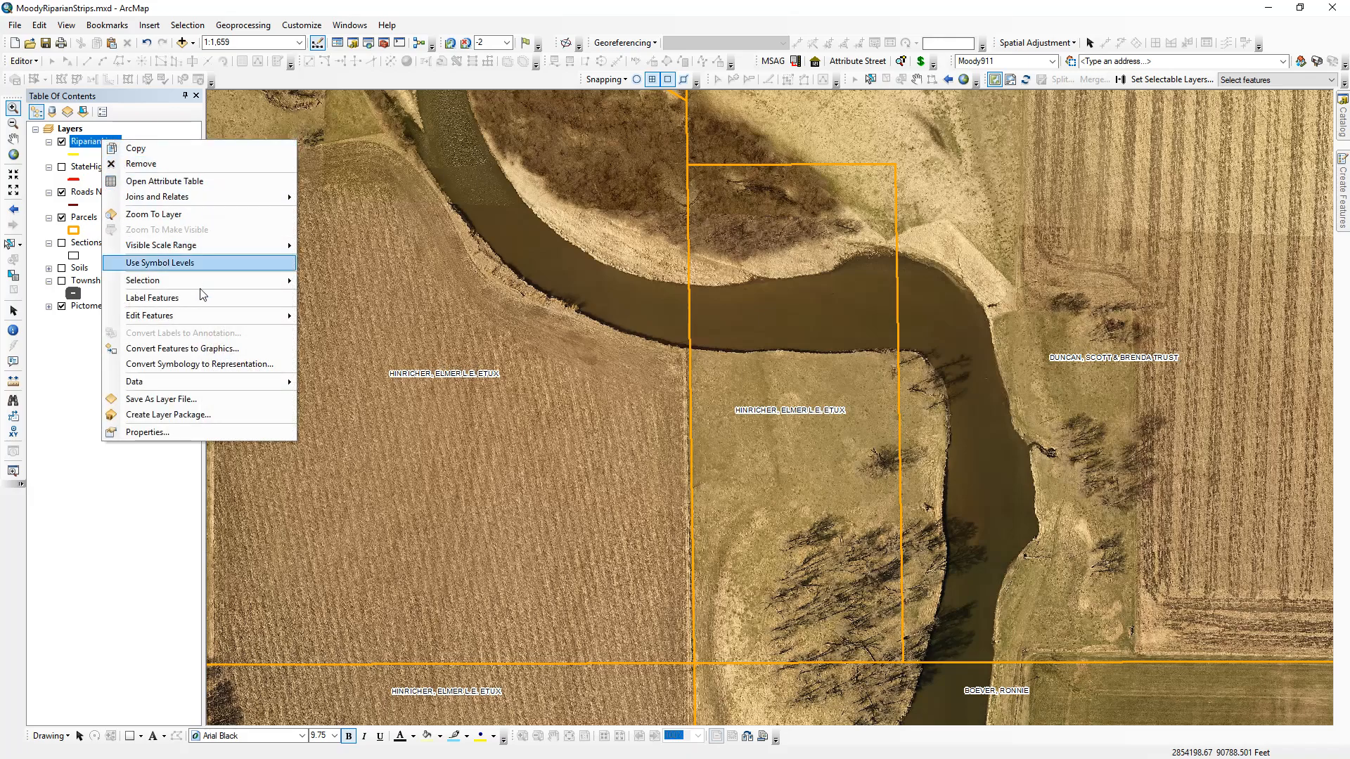
{"action": "mouse_move", "coordinate": [198, 317]}
{"action": "left_click", "coordinate": [334, 325]}
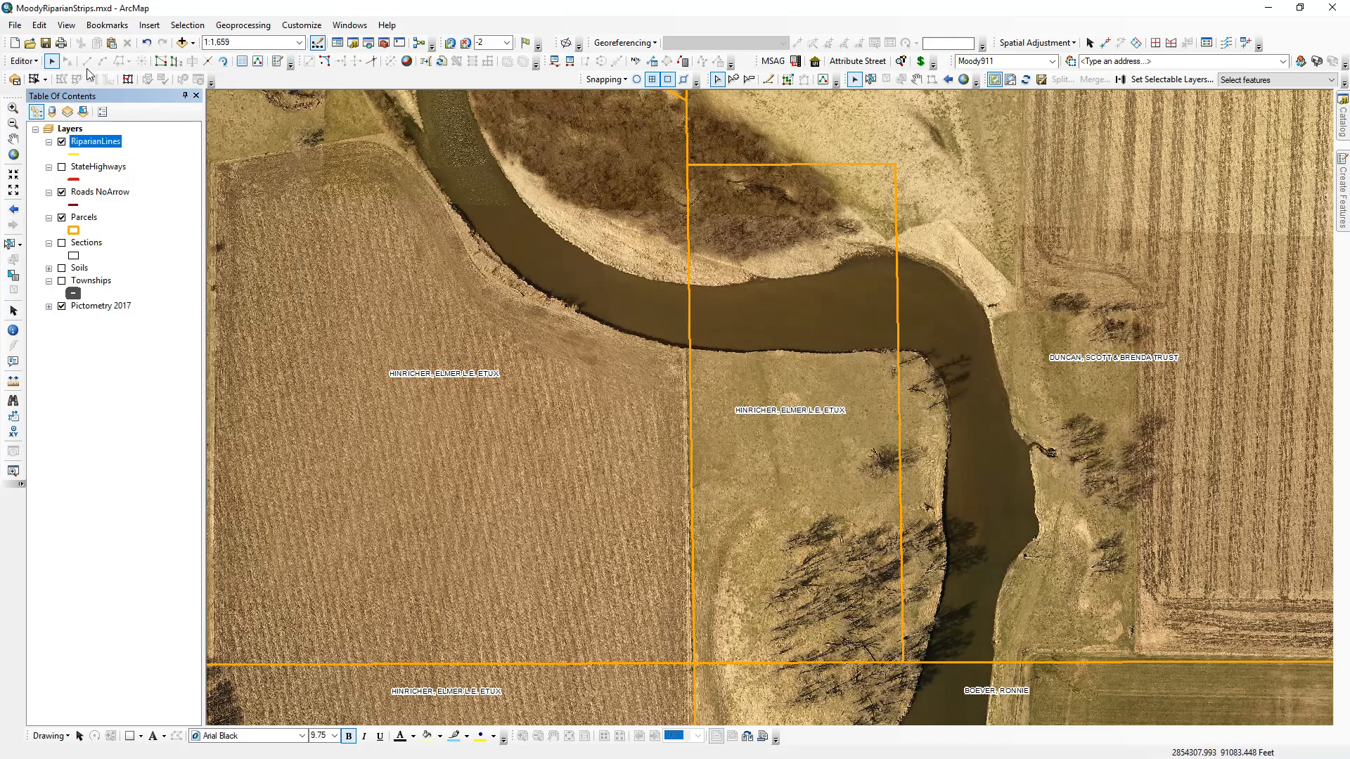
{"action": "left_click", "coordinate": [278, 62]}
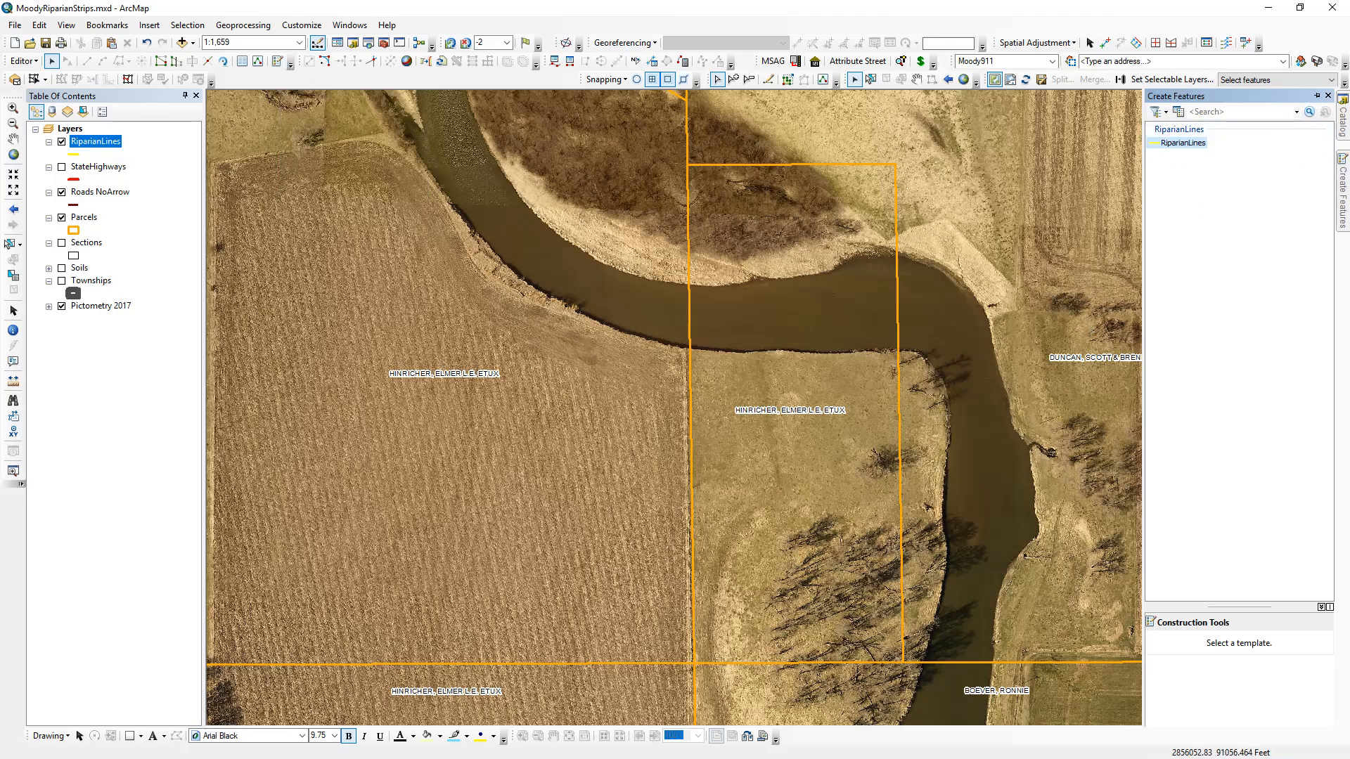
Draw a test line with four vertices down the middle of the river bend using the RiparianLines template, finish it and delete it
{"action": "left_click", "coordinate": [1173, 146]}
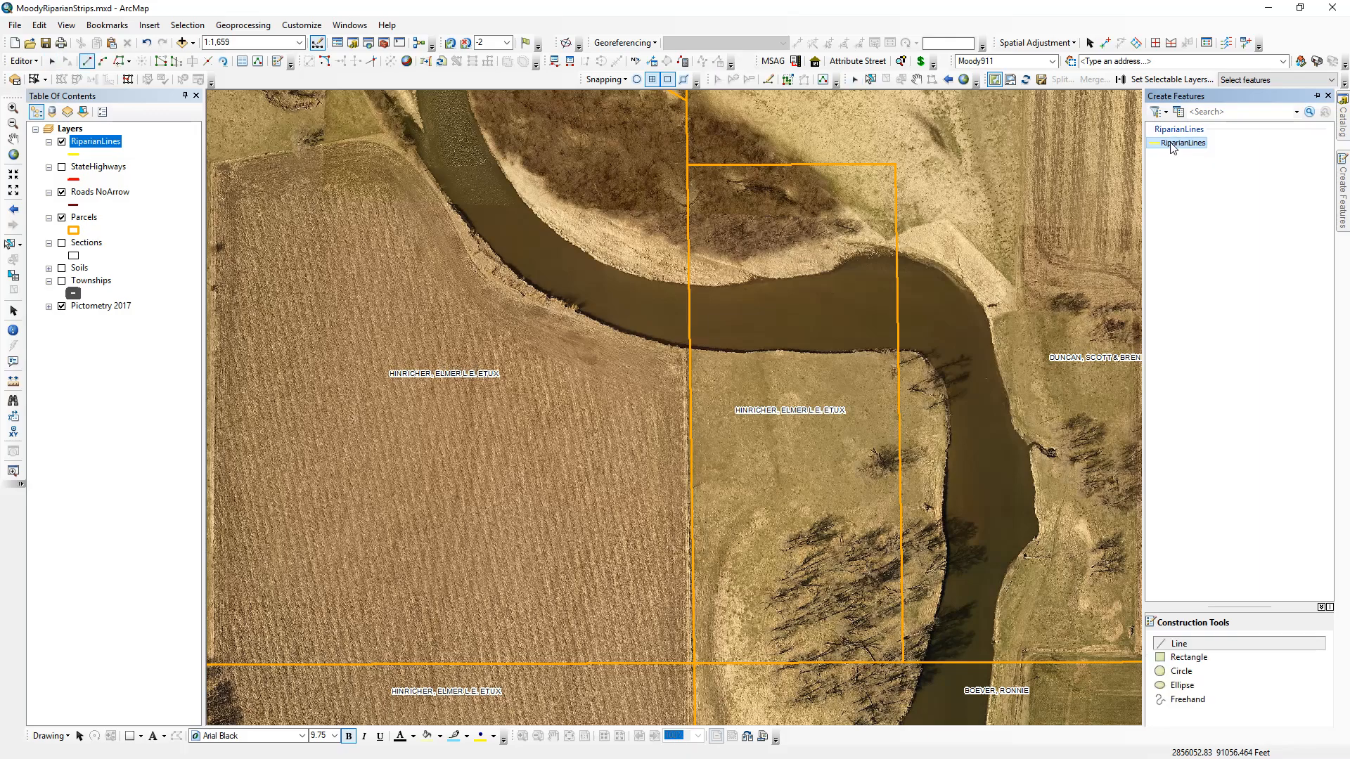
{"action": "left_click", "coordinate": [626, 300]}
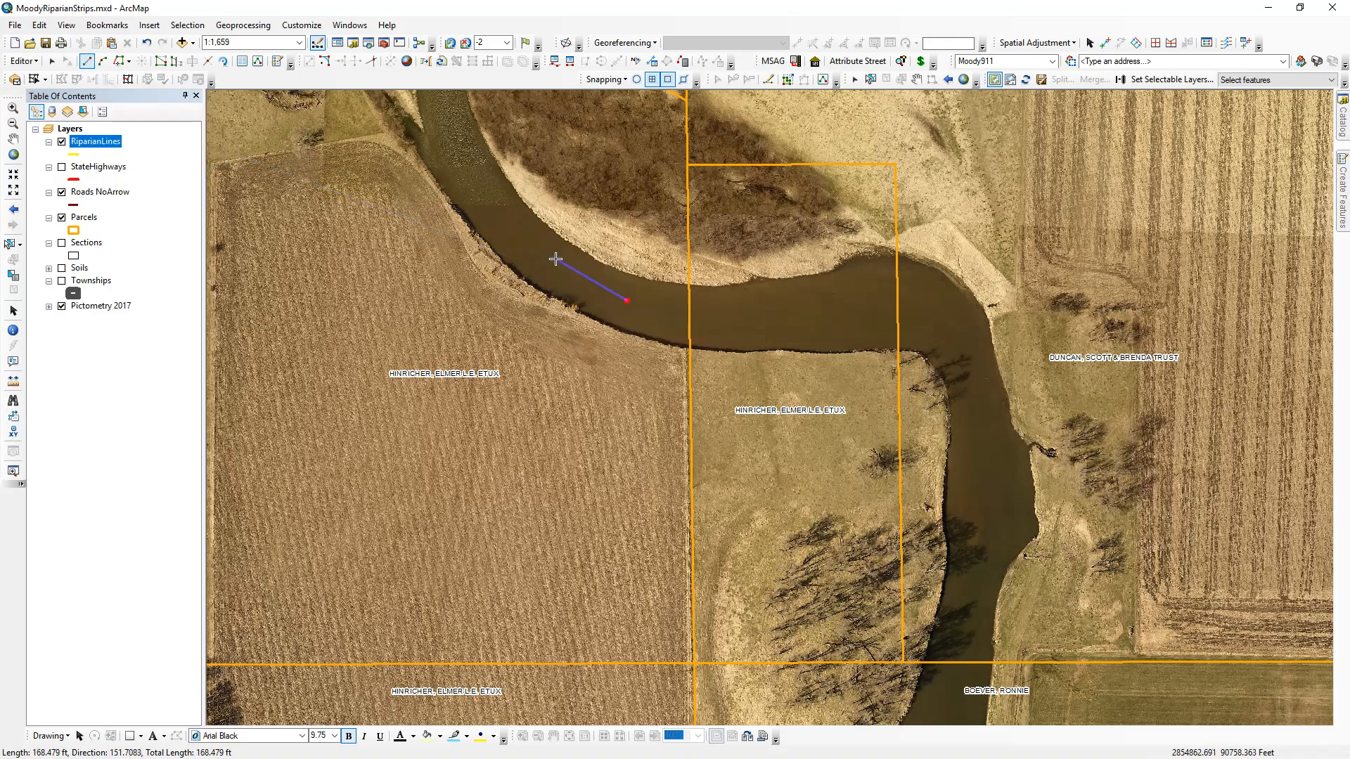
{"action": "left_click", "coordinate": [703, 319]}
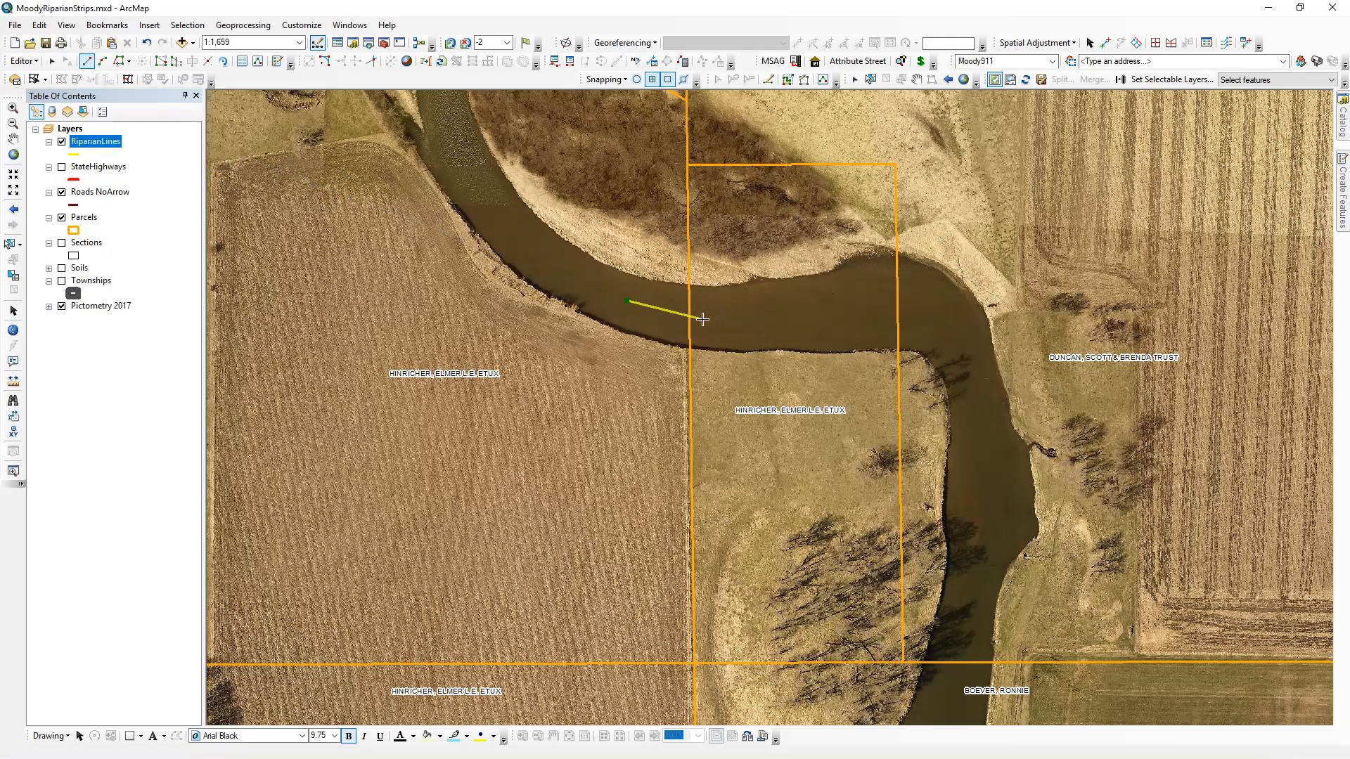
{"action": "left_click", "coordinate": [828, 313]}
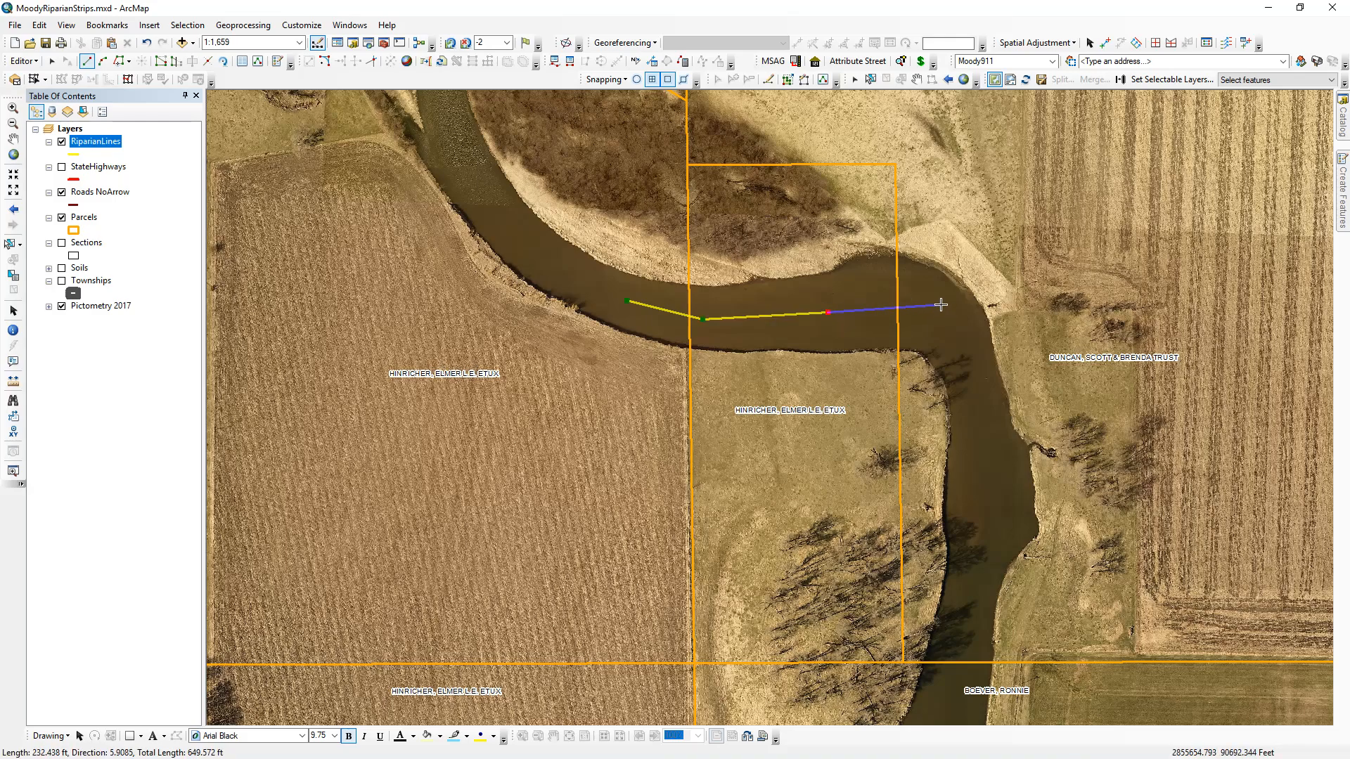
{"action": "double_click", "coordinate": [942, 305]}
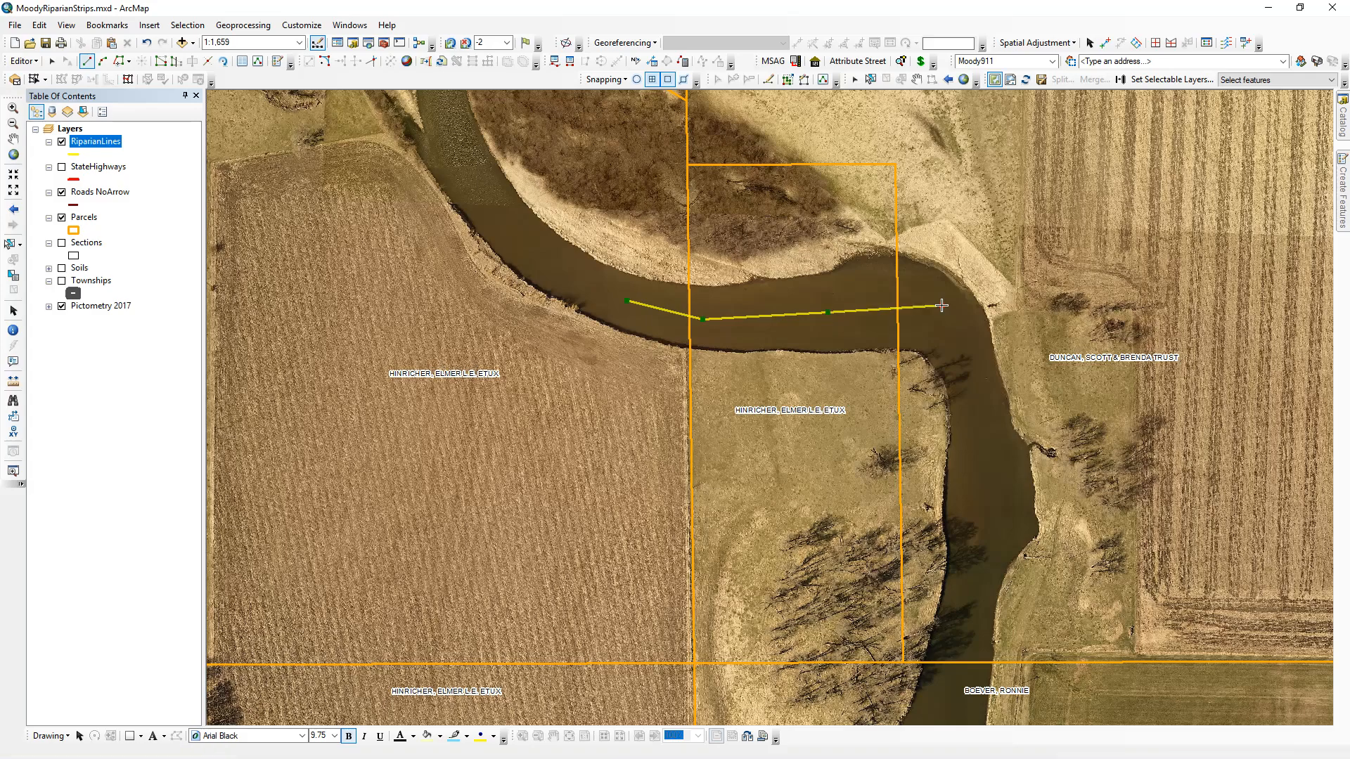
{"action": "left_click", "coordinate": [942, 305]}
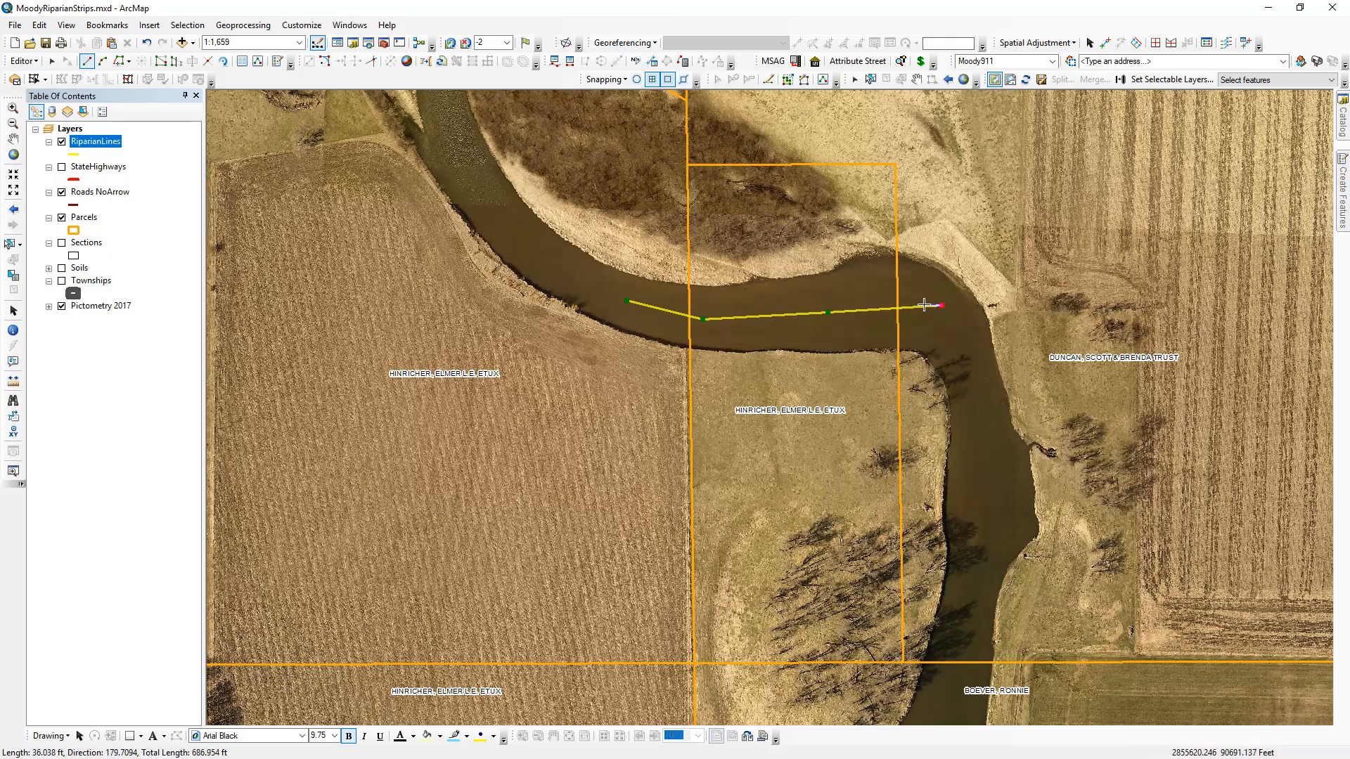
{"action": "right_click", "coordinate": [957, 325]}
{"action": "left_click", "coordinate": [1040, 601]}
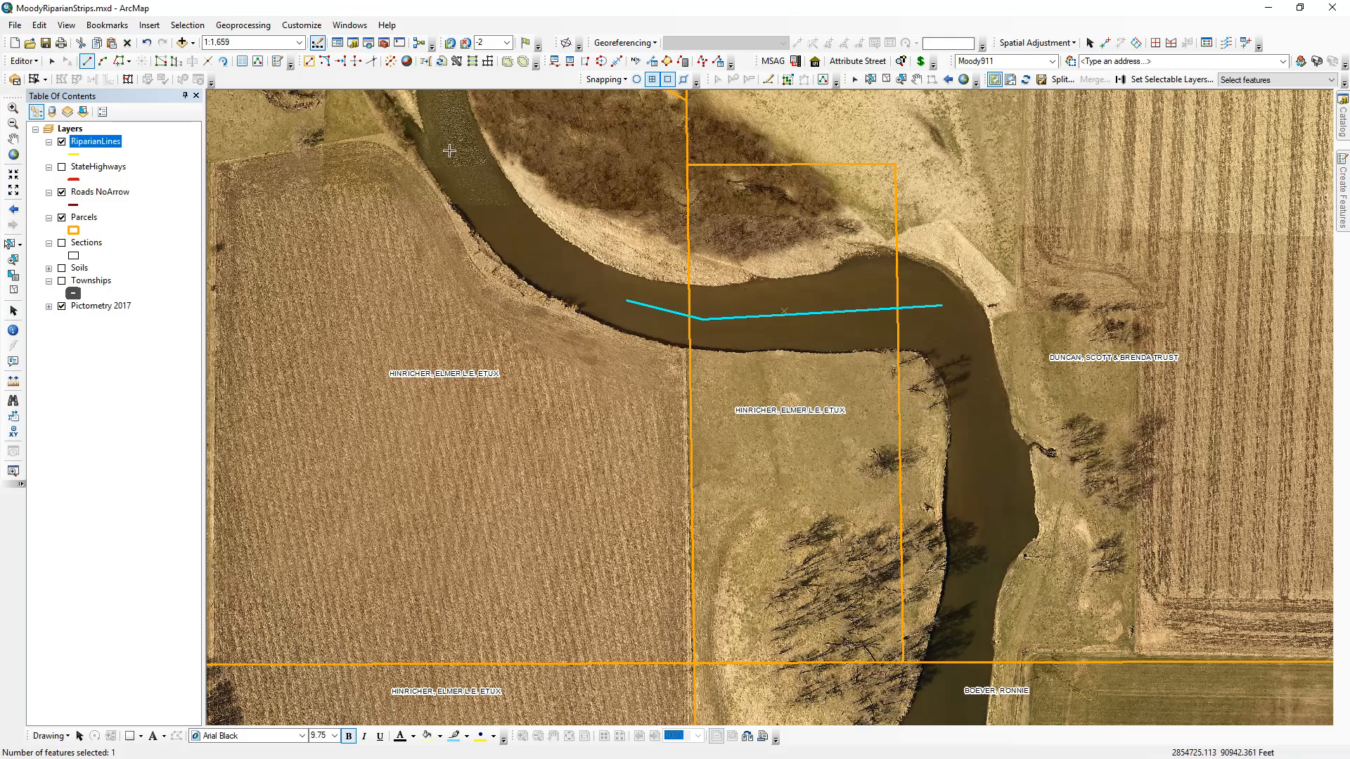
{"action": "left_click", "coordinate": [128, 44]}
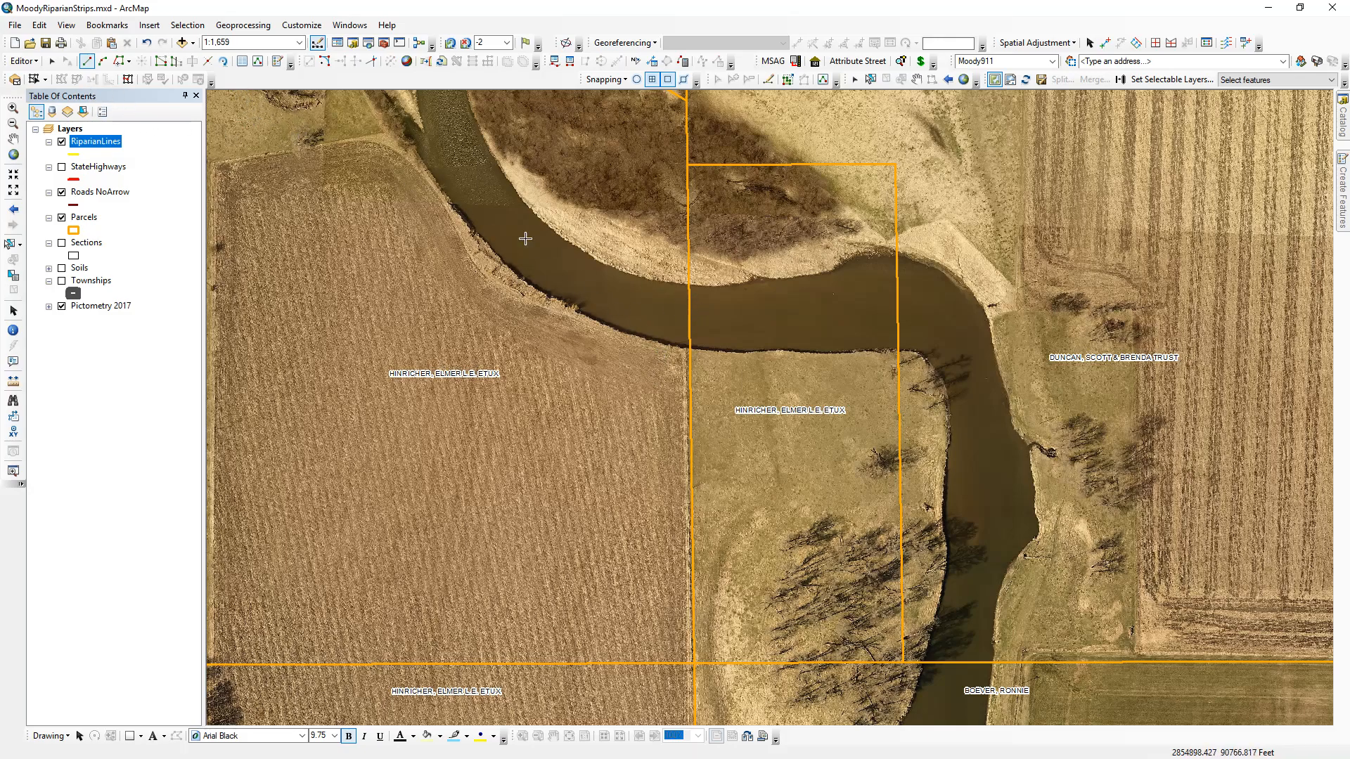
Switch the RiparianLines sketch to Midpoint construction and place the centerline's first vertex midway between the river banks west of the parcel line
{"action": "left_click", "coordinate": [1343, 201]}
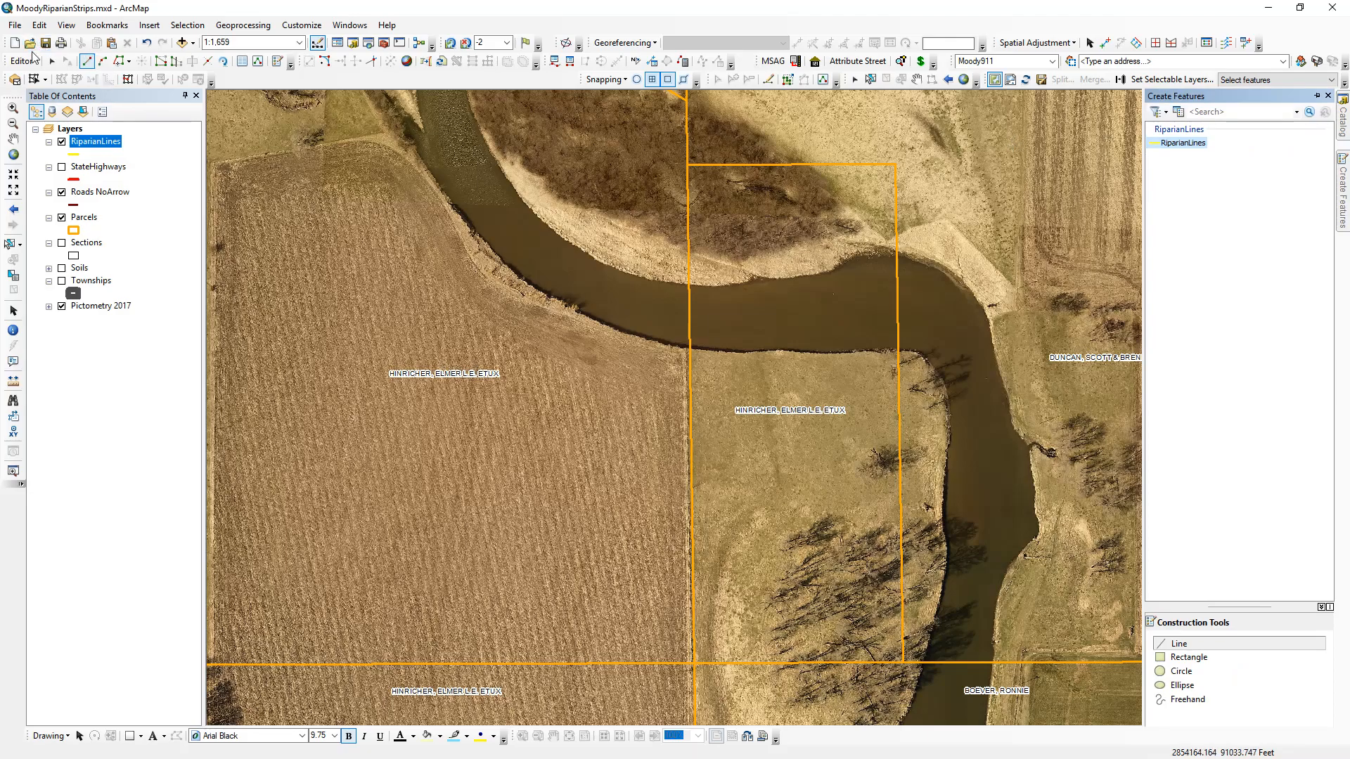
{"action": "left_click", "coordinate": [130, 63]}
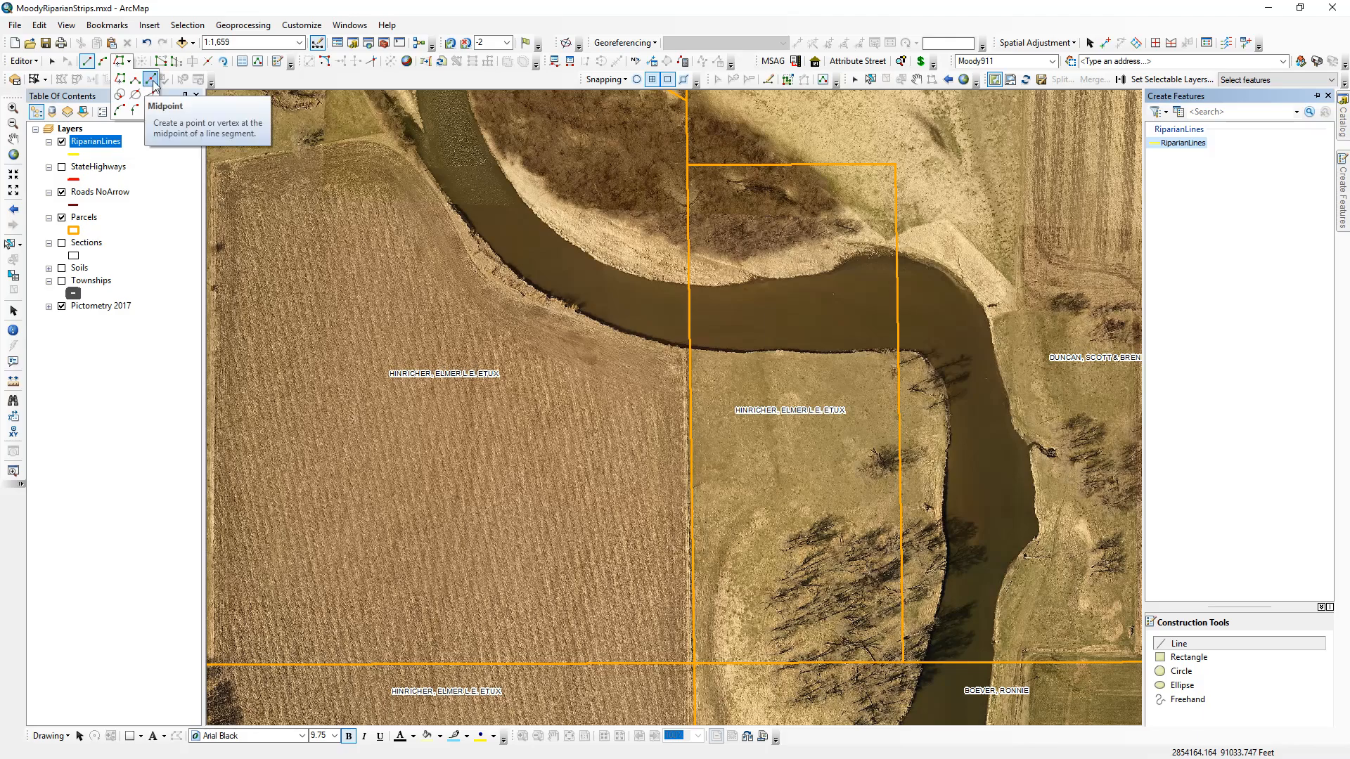
{"action": "left_click", "coordinate": [152, 80]}
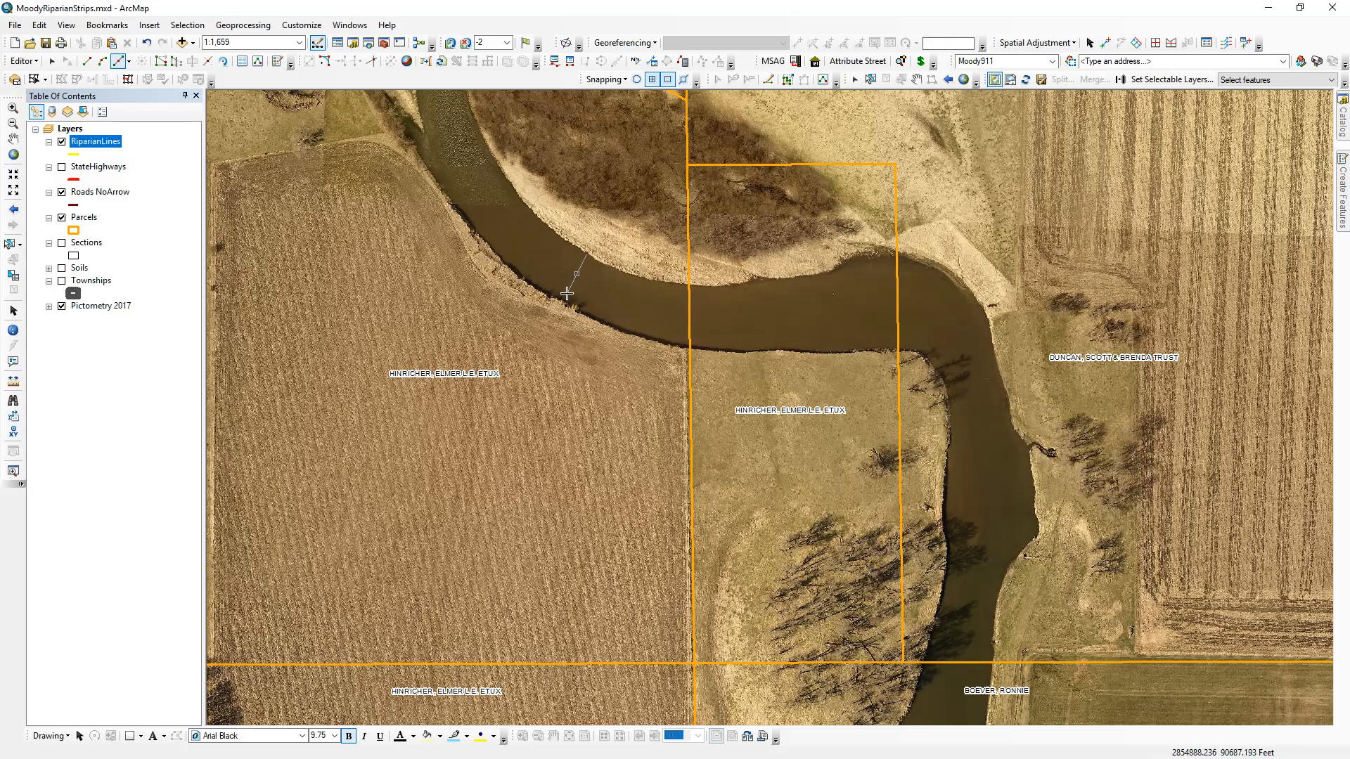
{"action": "left_click", "coordinate": [589, 256]}
{"action": "left_click", "coordinate": [573, 278]}
{"action": "left_click", "coordinate": [558, 300]}
Add five vertices midway between opposite river banks, following the channel eastward past the vertical parcel line
{"action": "left_click", "coordinate": [626, 272]}
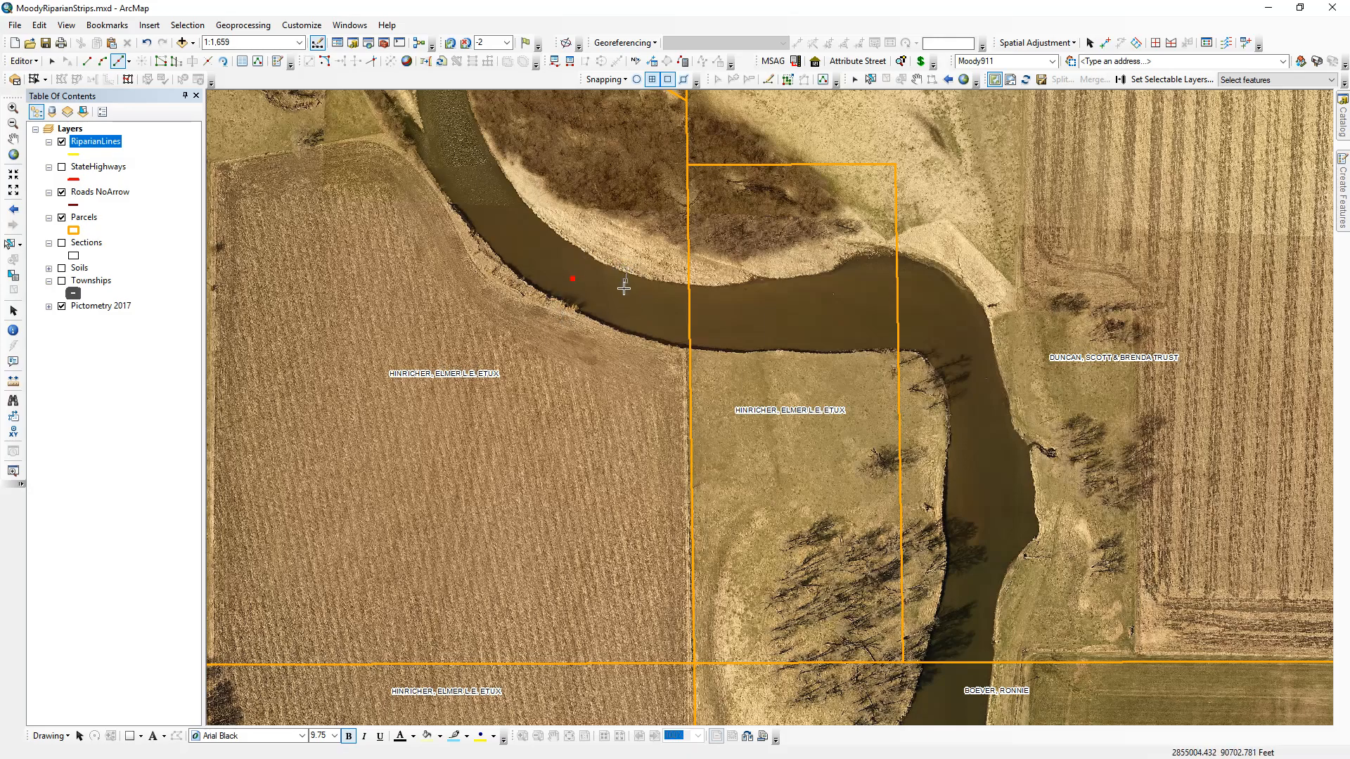
{"action": "left_click", "coordinate": [608, 326]}
{"action": "left_click", "coordinate": [656, 280]}
{"action": "left_click", "coordinate": [641, 338]}
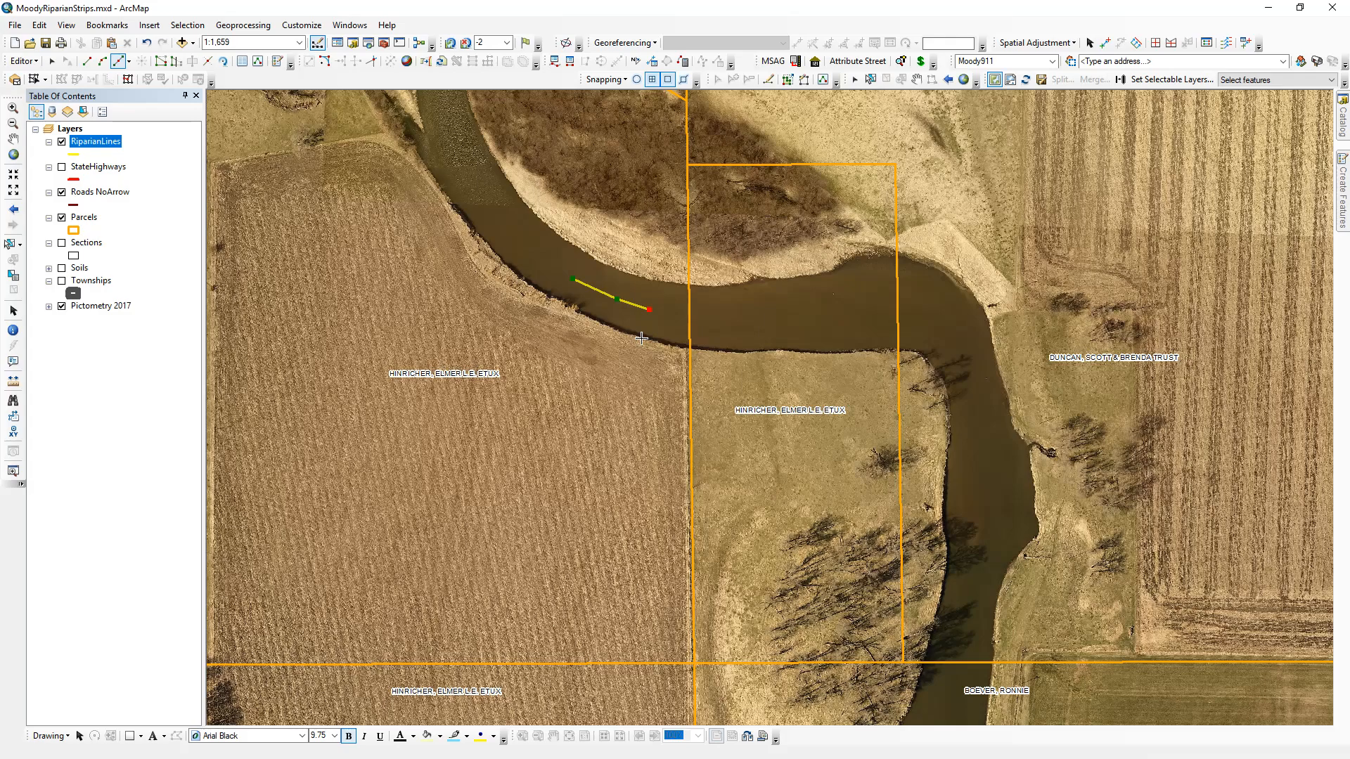
{"action": "left_click", "coordinate": [689, 284]}
{"action": "left_click", "coordinate": [688, 346]}
{"action": "left_click", "coordinate": [728, 284]}
{"action": "left_click", "coordinate": [729, 353]}
{"action": "left_click", "coordinate": [813, 276]}
{"action": "left_click", "coordinate": [817, 354]}
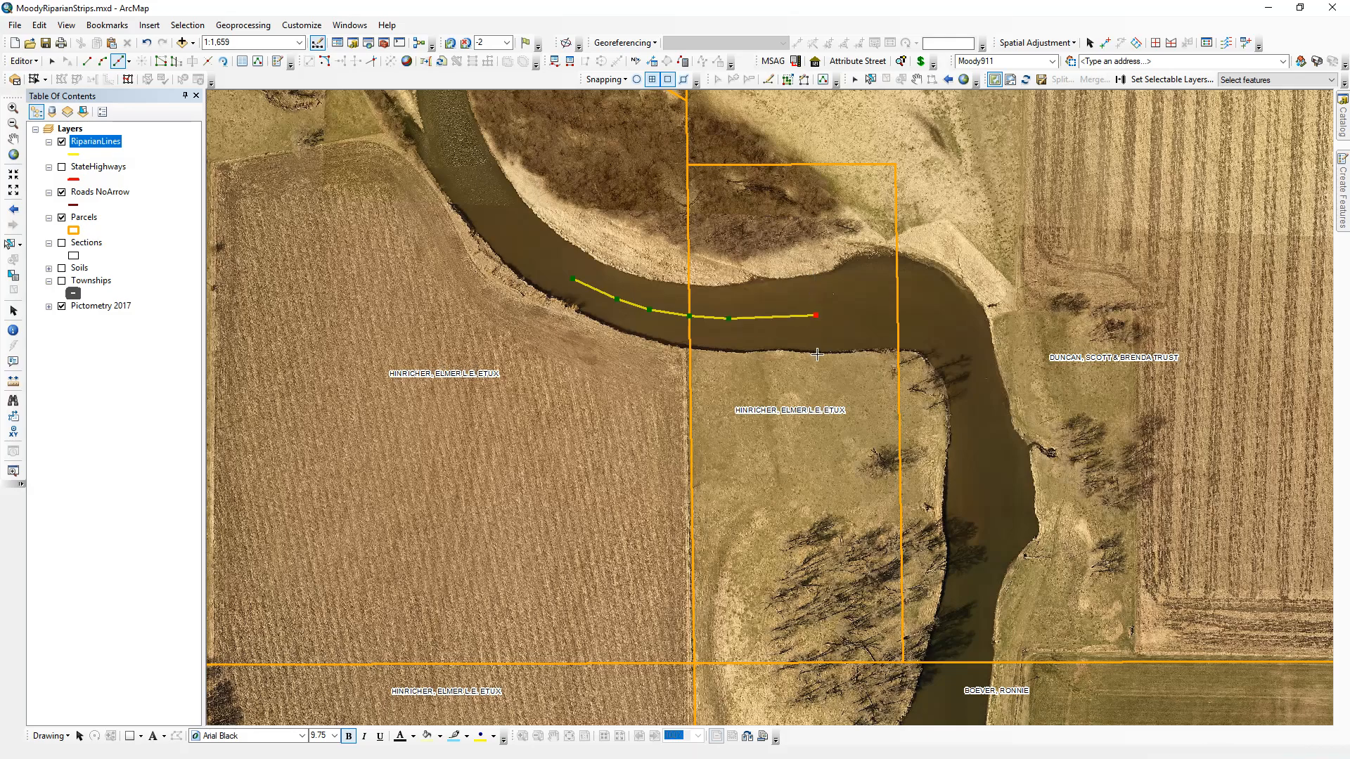
Extend the centerline sketch into the eastern bend, undoing a misplaced point and ending with three more vertices mid-channel
{"action": "left_click", "coordinate": [879, 264]}
{"action": "left_click", "coordinate": [882, 350]}
{"action": "left_click", "coordinate": [146, 42]}
{"action": "left_click", "coordinate": [878, 306]}
{"action": "left_click", "coordinate": [923, 309]}
{"action": "left_click", "coordinate": [956, 333]}
Finish the river centerline sketch and save the edits
{"action": "right_click", "coordinate": [956, 316]}
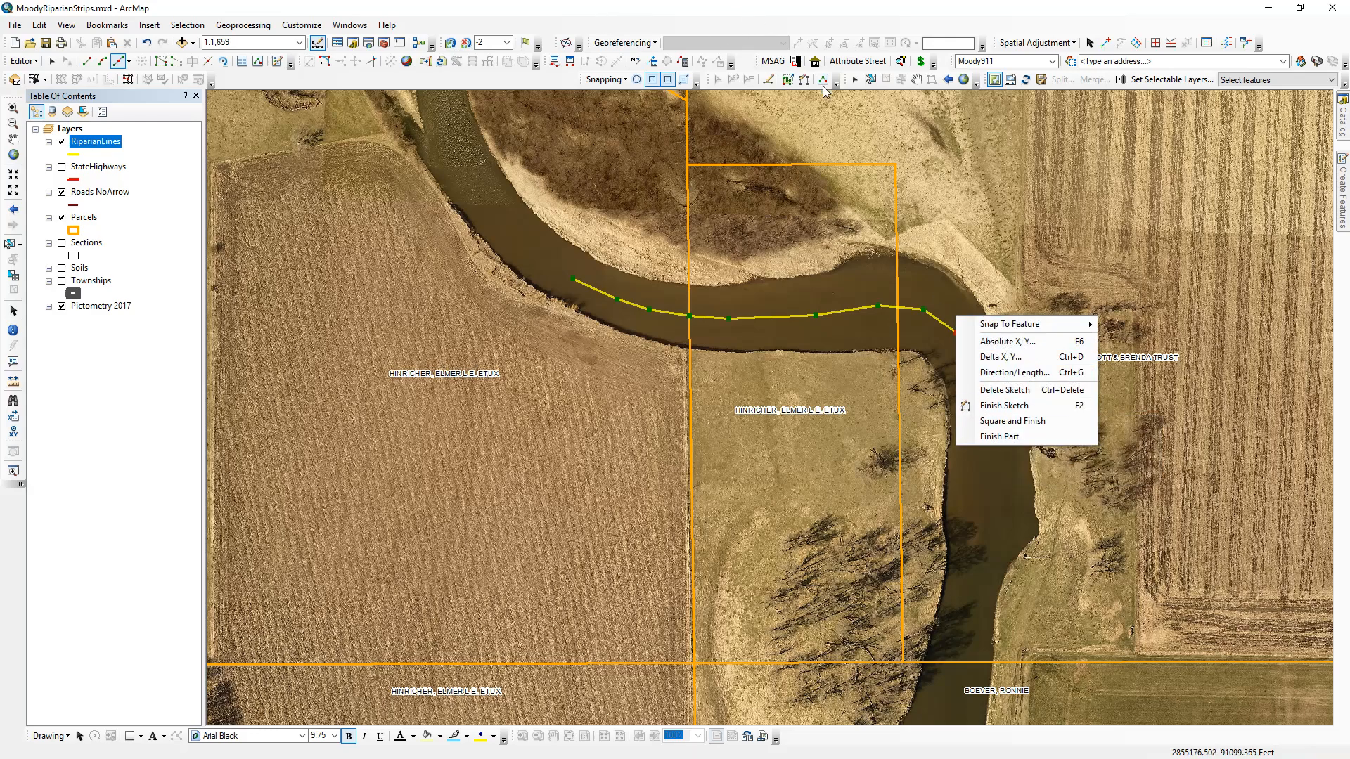
{"action": "left_click", "coordinate": [709, 6]}
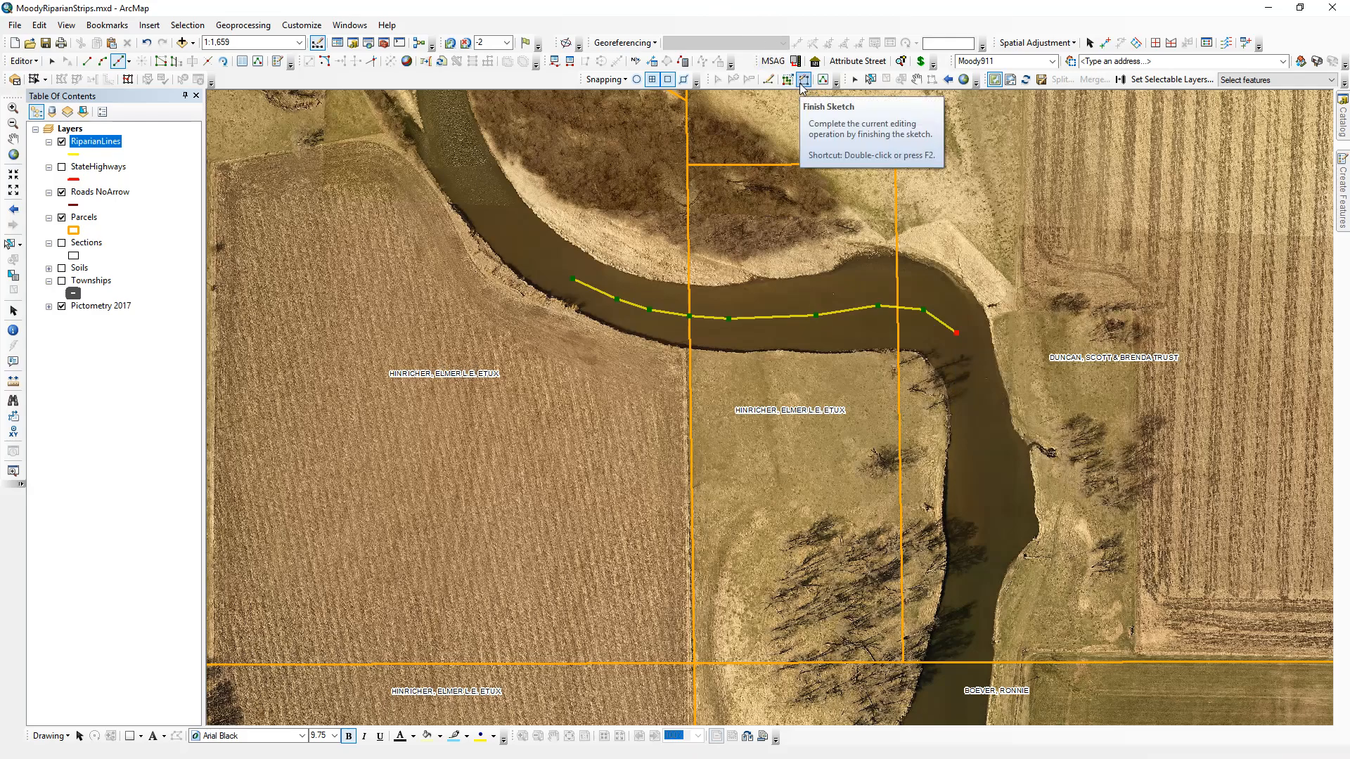
{"action": "right_click", "coordinate": [967, 321]}
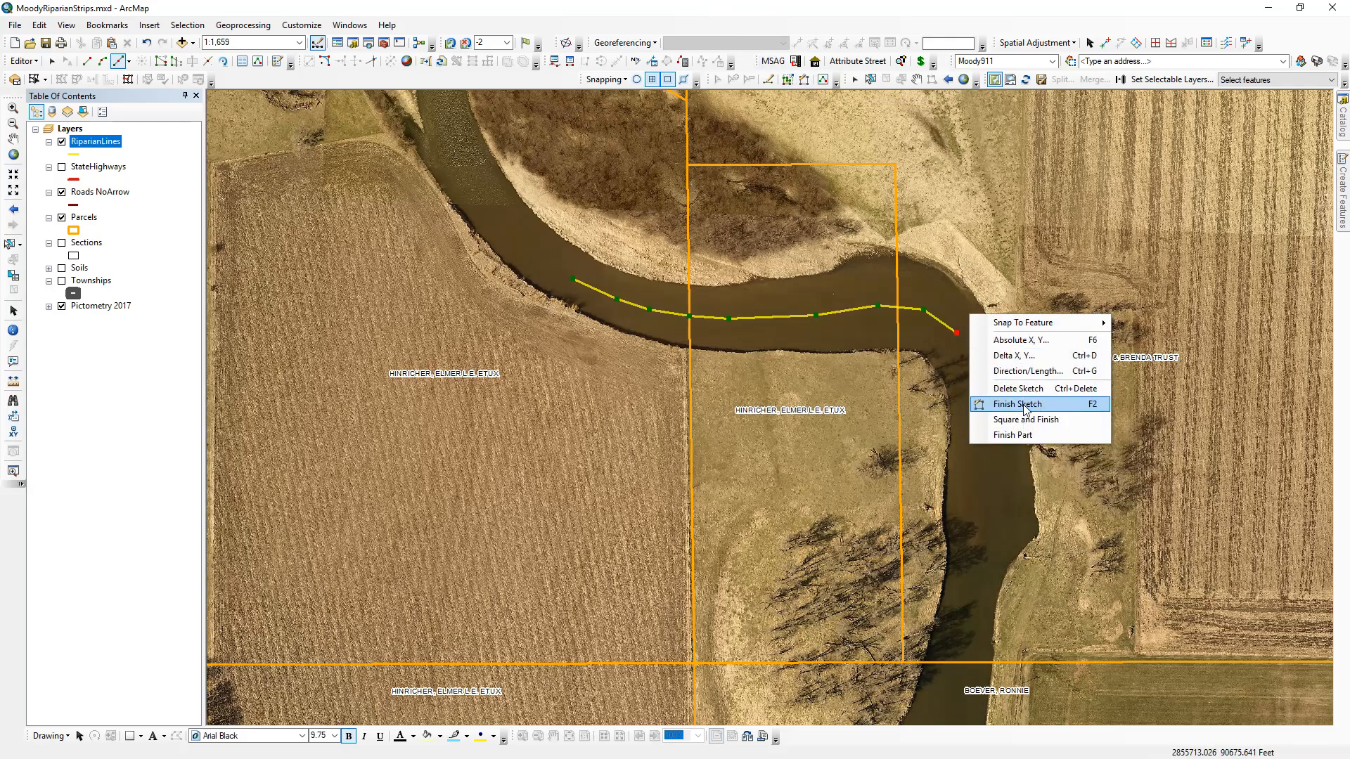
{"action": "left_click", "coordinate": [1023, 404]}
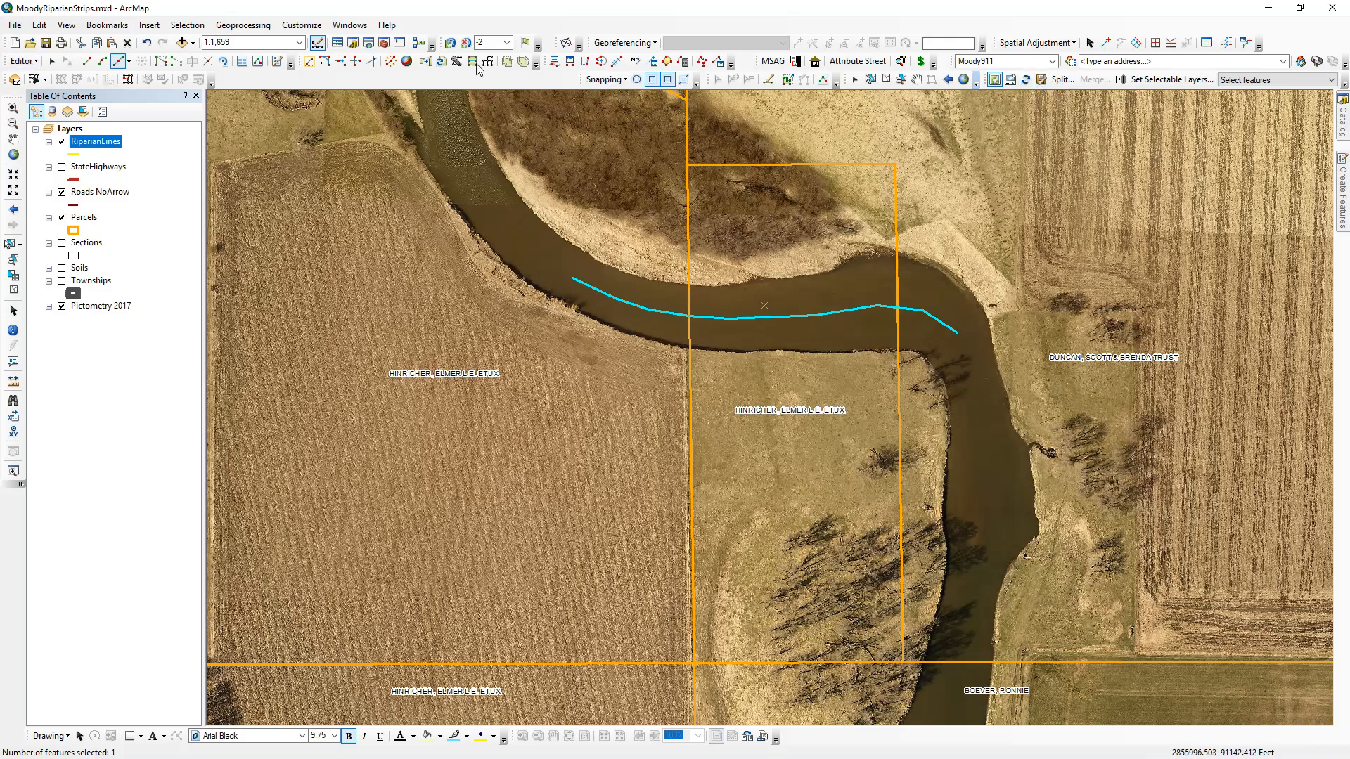
{"action": "left_click", "coordinate": [23, 61]}
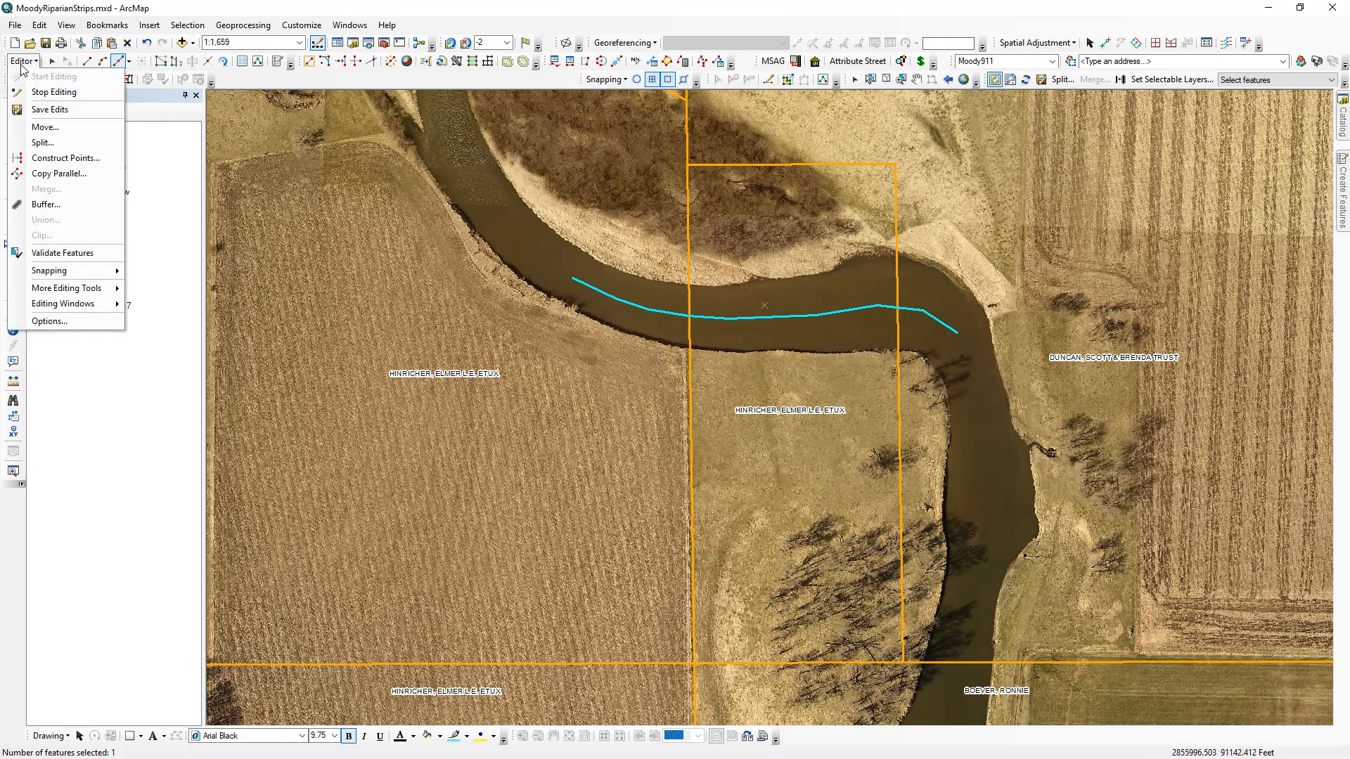
{"action": "left_click", "coordinate": [34, 116]}
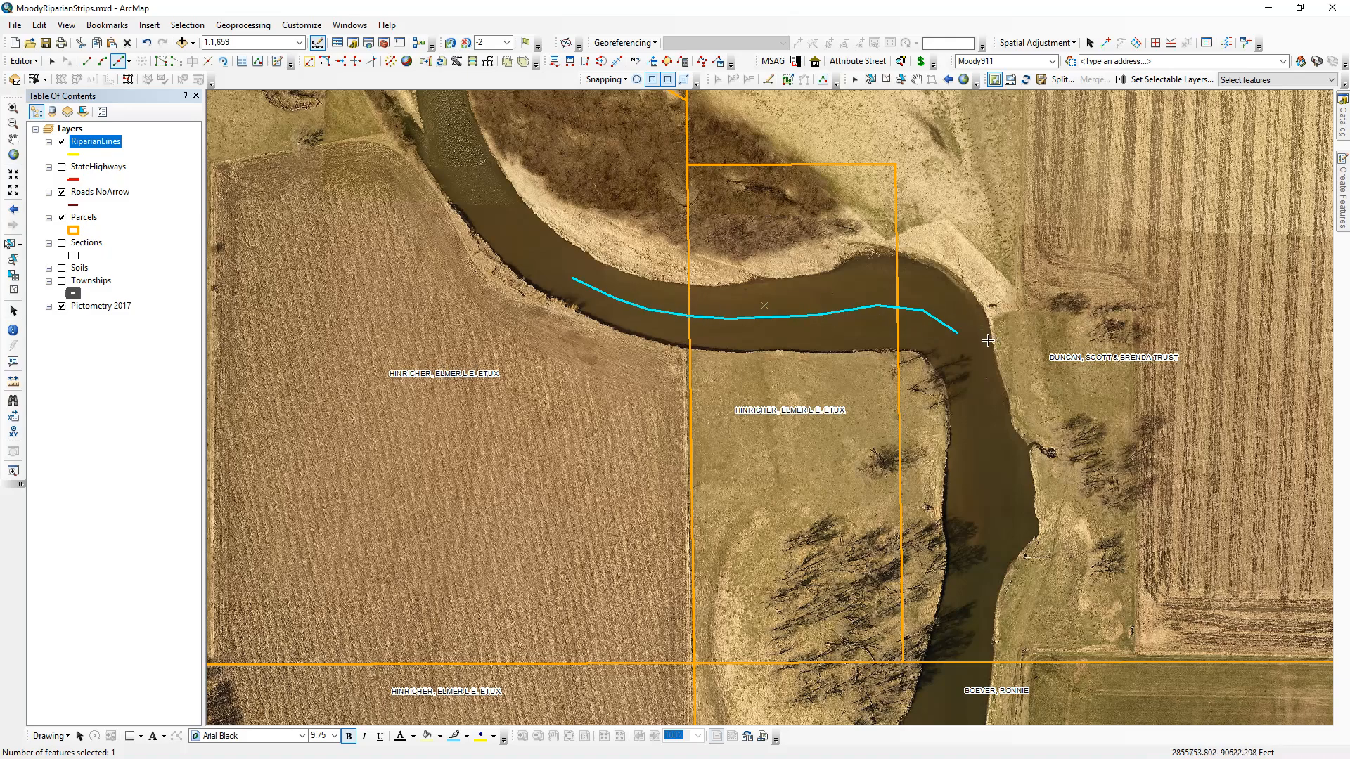
Set up a buffer of only the selected RiparianLines feature at a specified distance of 120 feet in the Buffer Wizard
{"action": "left_click", "coordinate": [1121, 80]}
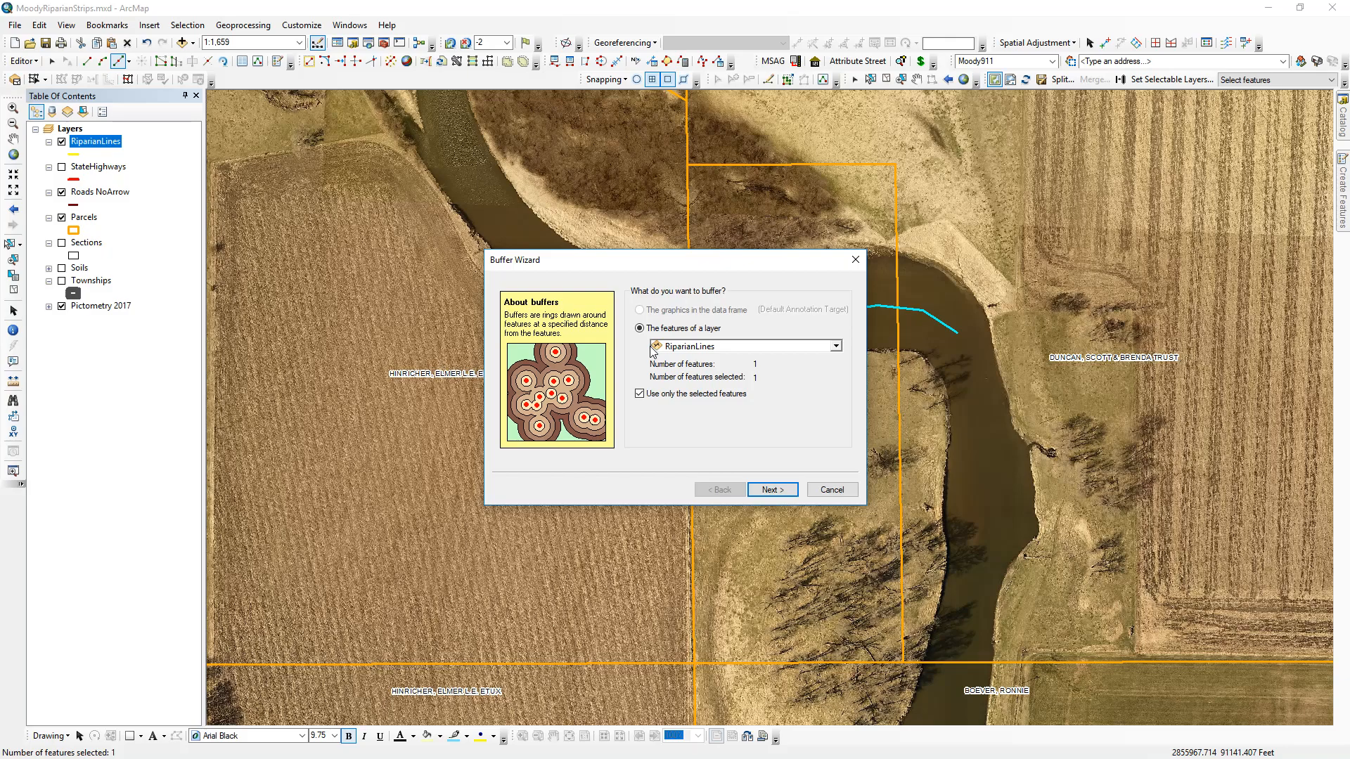
{"action": "left_click", "coordinate": [772, 490]}
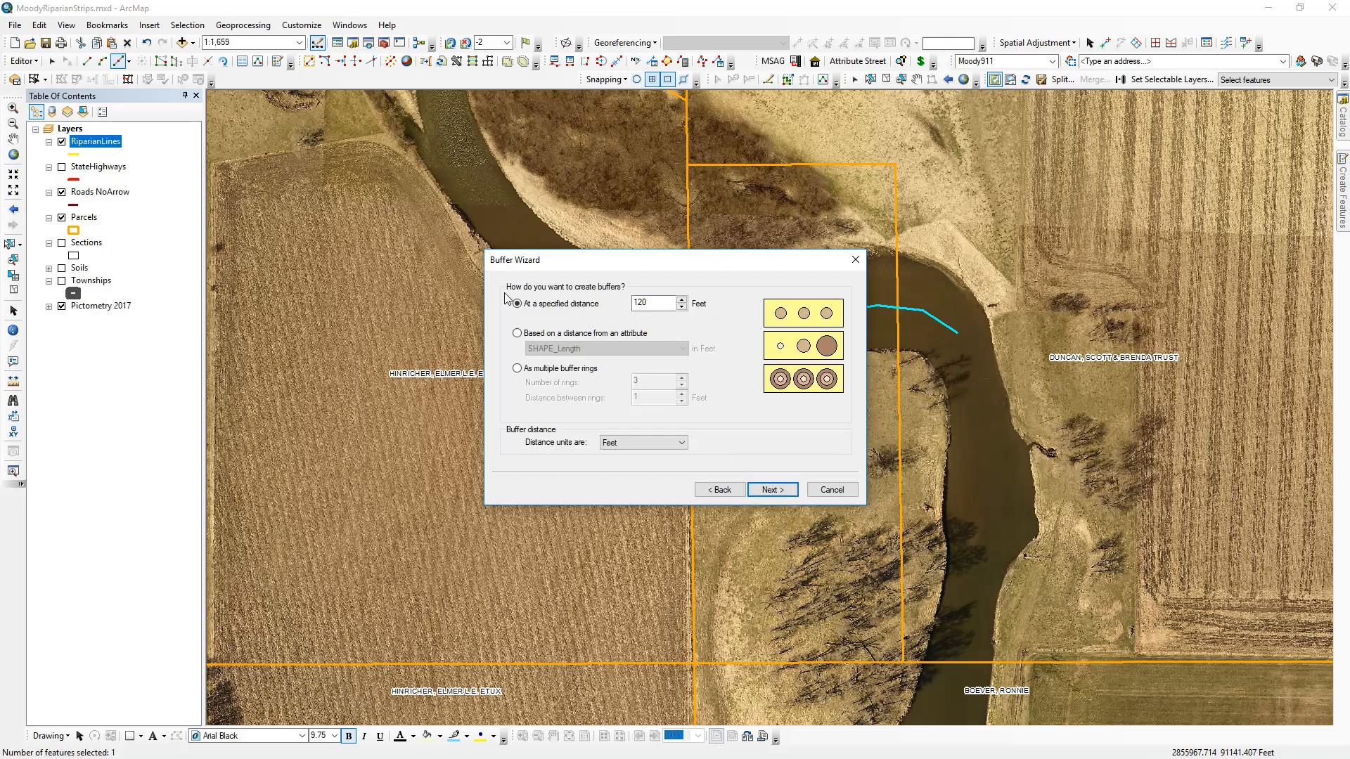
{"action": "left_click", "coordinate": [645, 302]}
{"action": "left_click", "coordinate": [768, 491]}
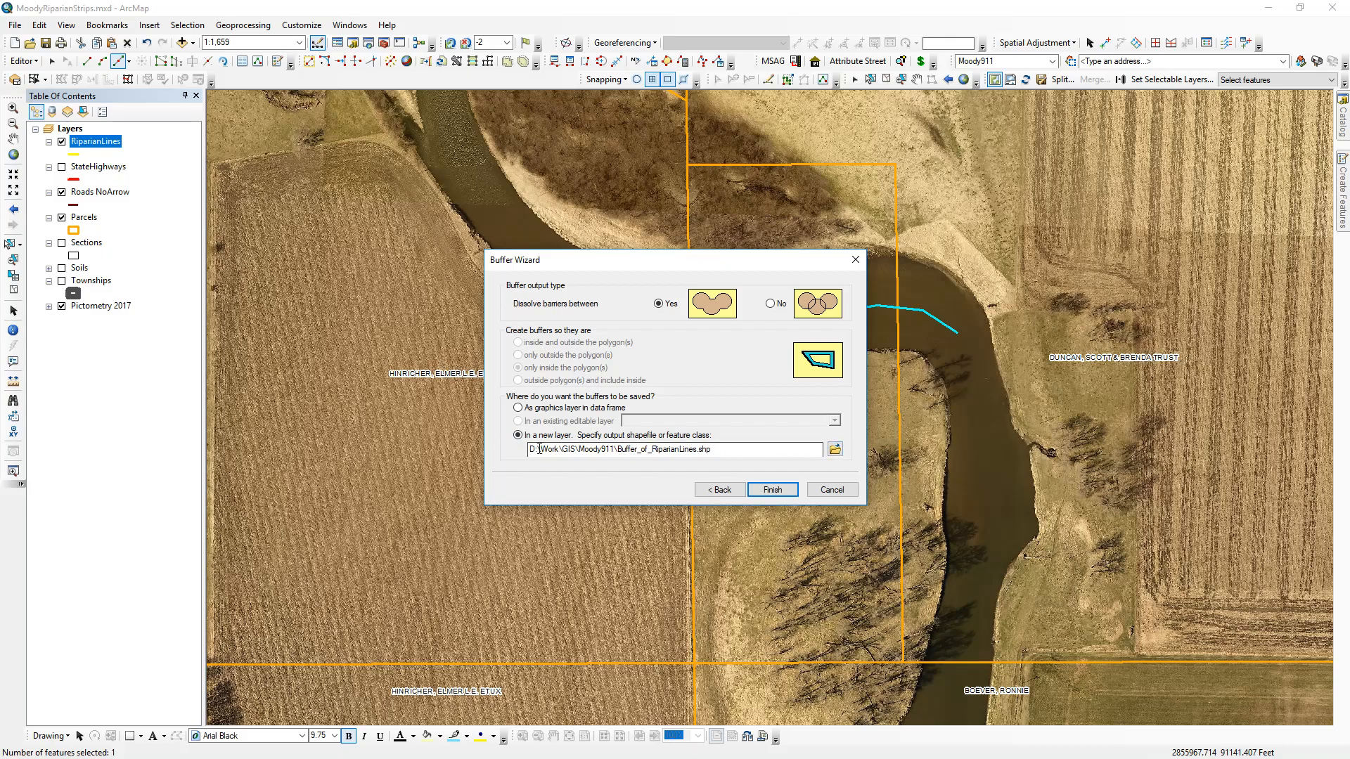
Browse for the buffer output location to the Moody folder in CountyMaster under D:\Work\GIS
{"action": "left_click", "coordinate": [835, 450]}
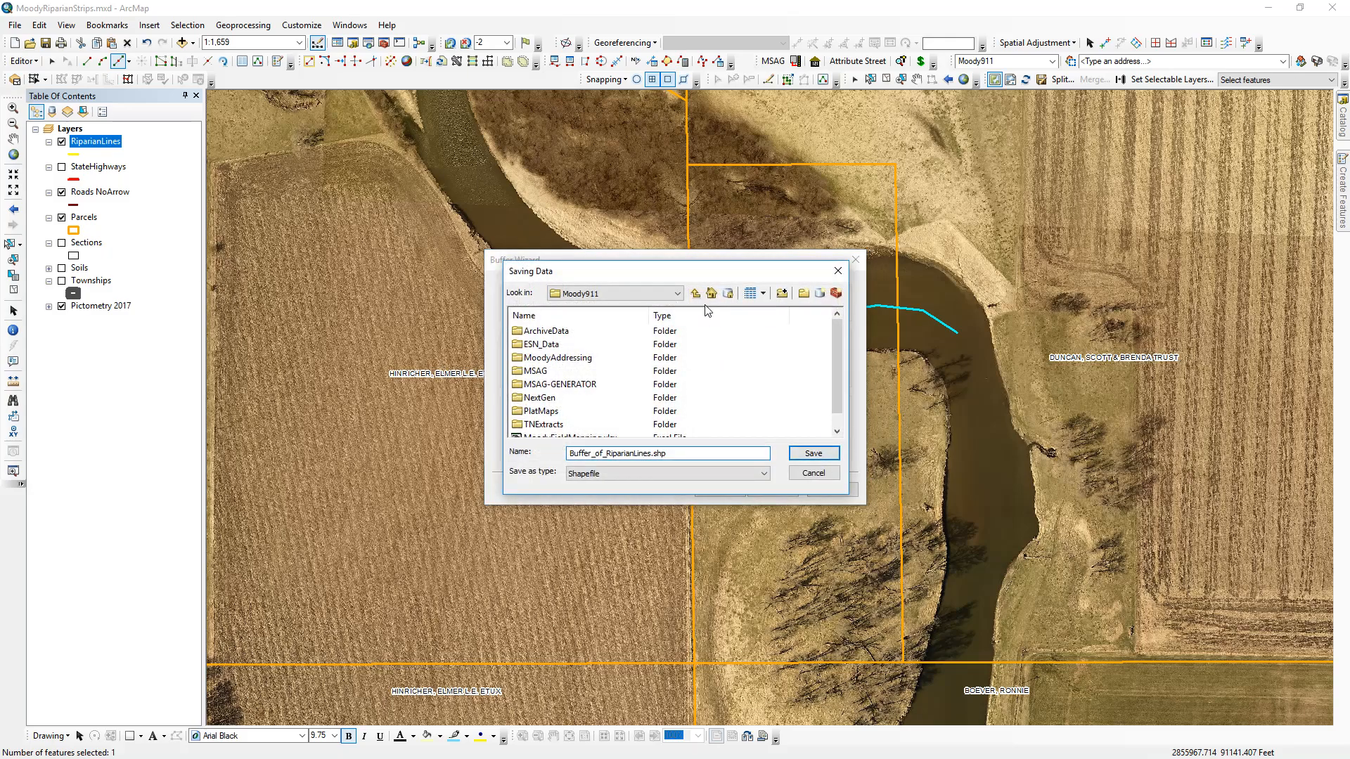
{"action": "left_click", "coordinate": [679, 294]}
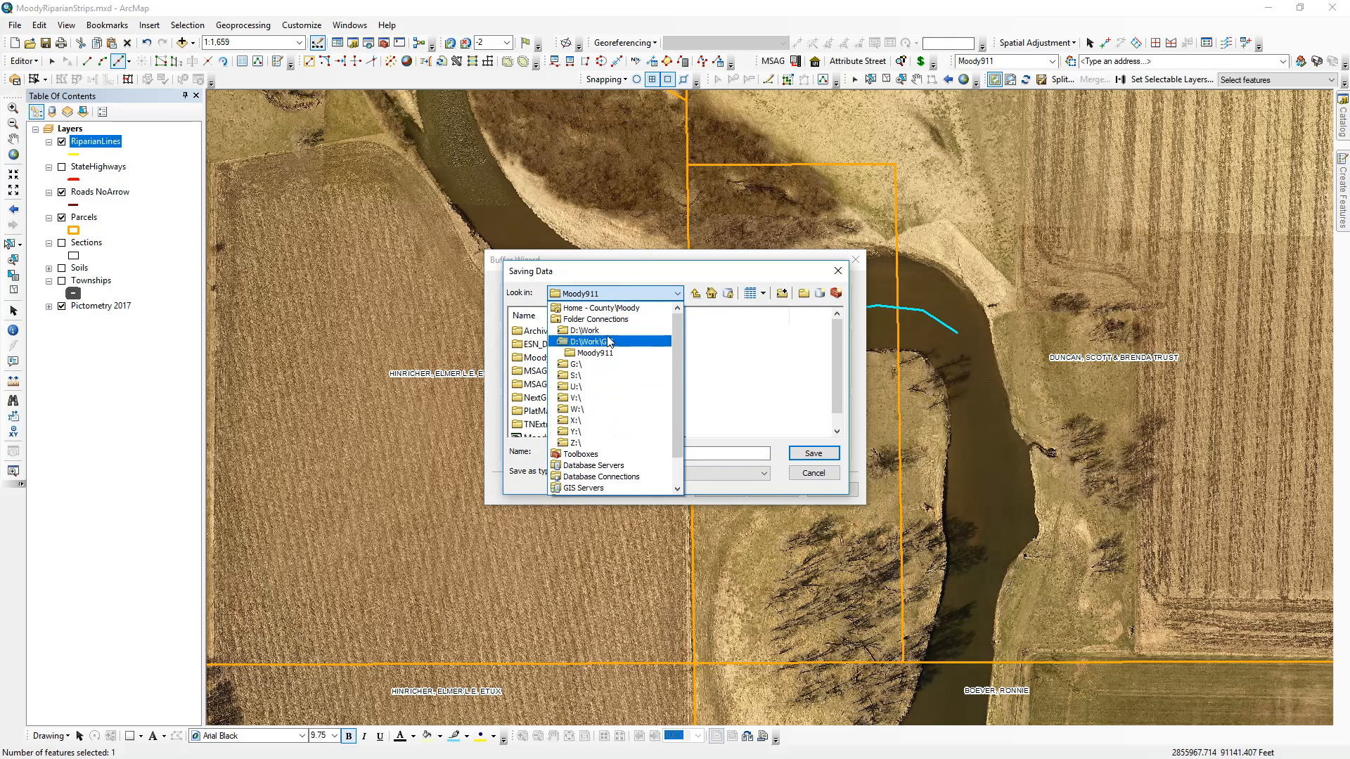
{"action": "left_click", "coordinate": [609, 342]}
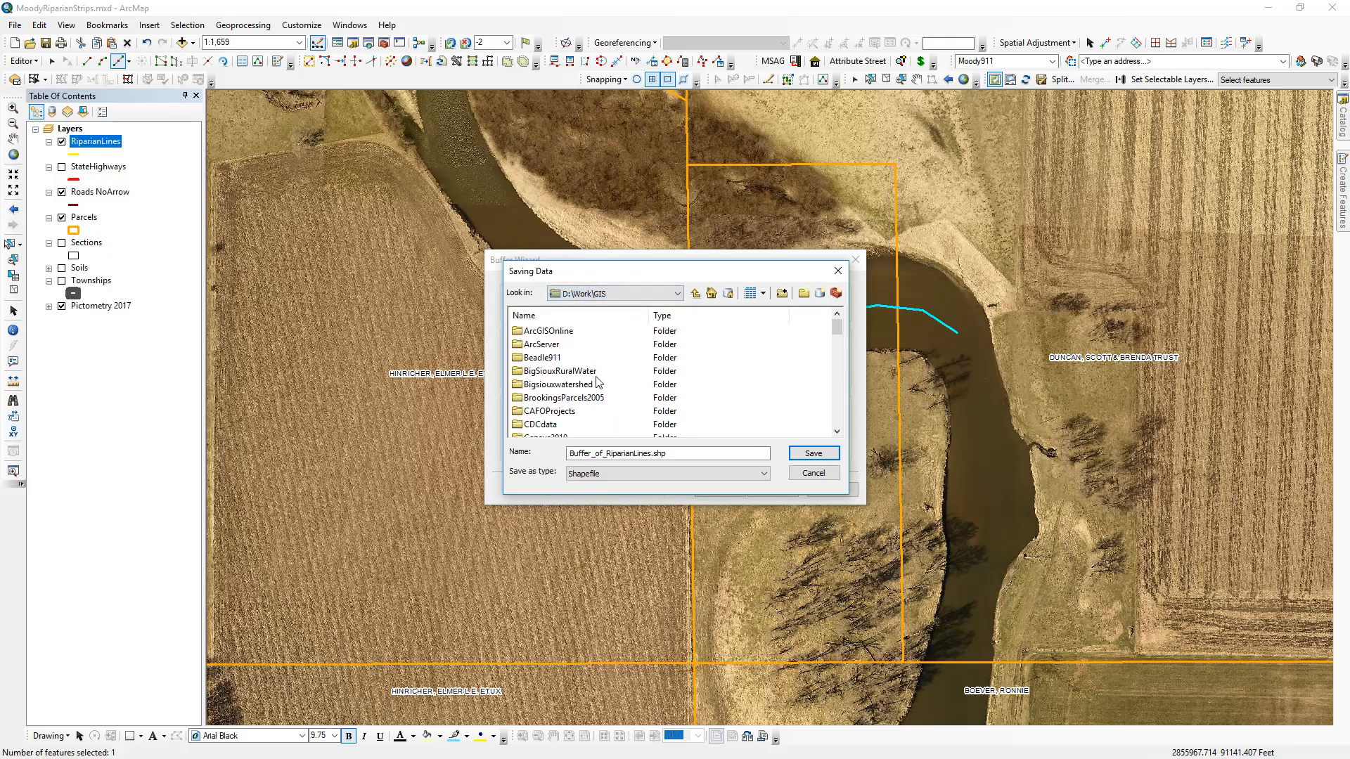
{"action": "scroll", "coordinate": [609, 373], "scroll_direction": "down", "scroll_amount": 1}
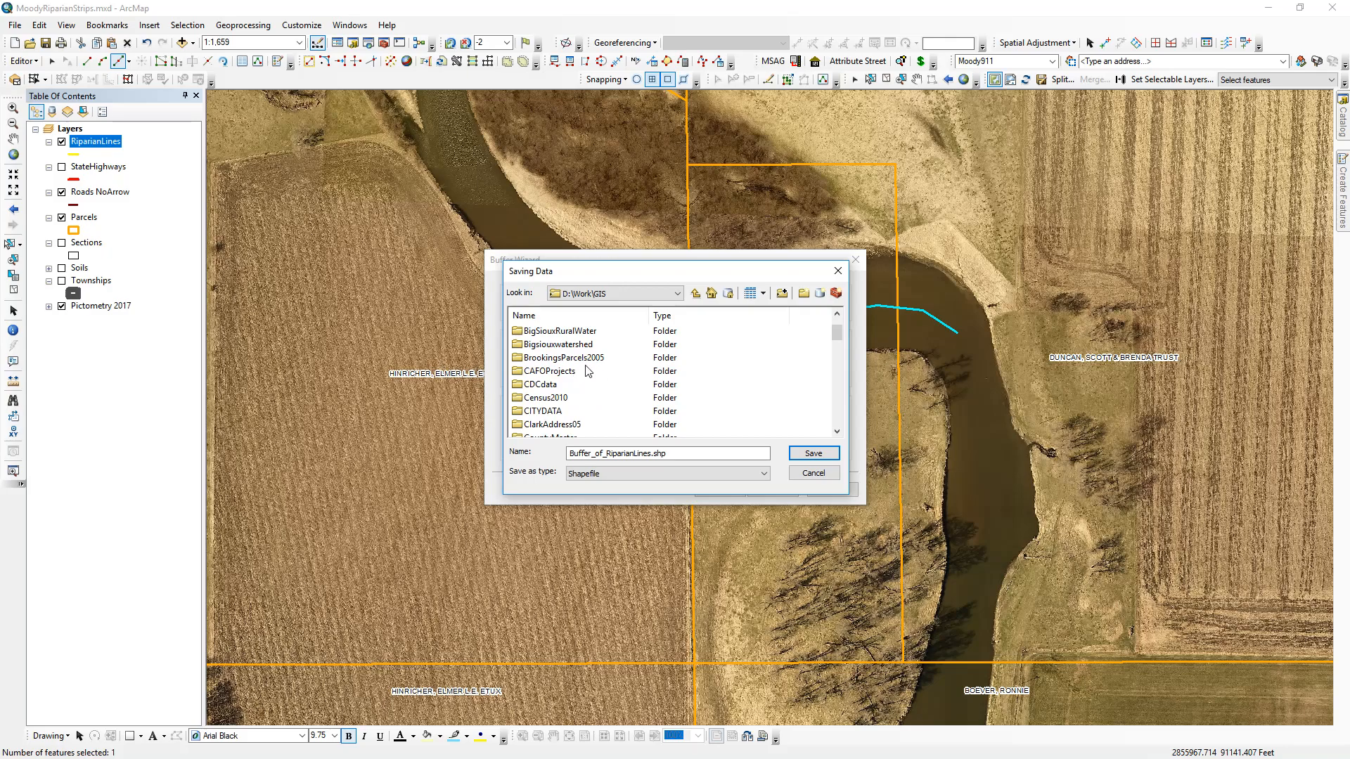
{"action": "scroll", "coordinate": [591, 369], "scroll_direction": "down", "scroll_amount": 1}
{"action": "double_click", "coordinate": [535, 399]}
{"action": "scroll", "coordinate": [563, 393], "scroll_direction": "down", "scroll_amount": 2}
{"action": "scroll", "coordinate": [566, 391], "scroll_direction": "down", "scroll_amount": 1}
{"action": "double_click", "coordinate": [540, 386]}
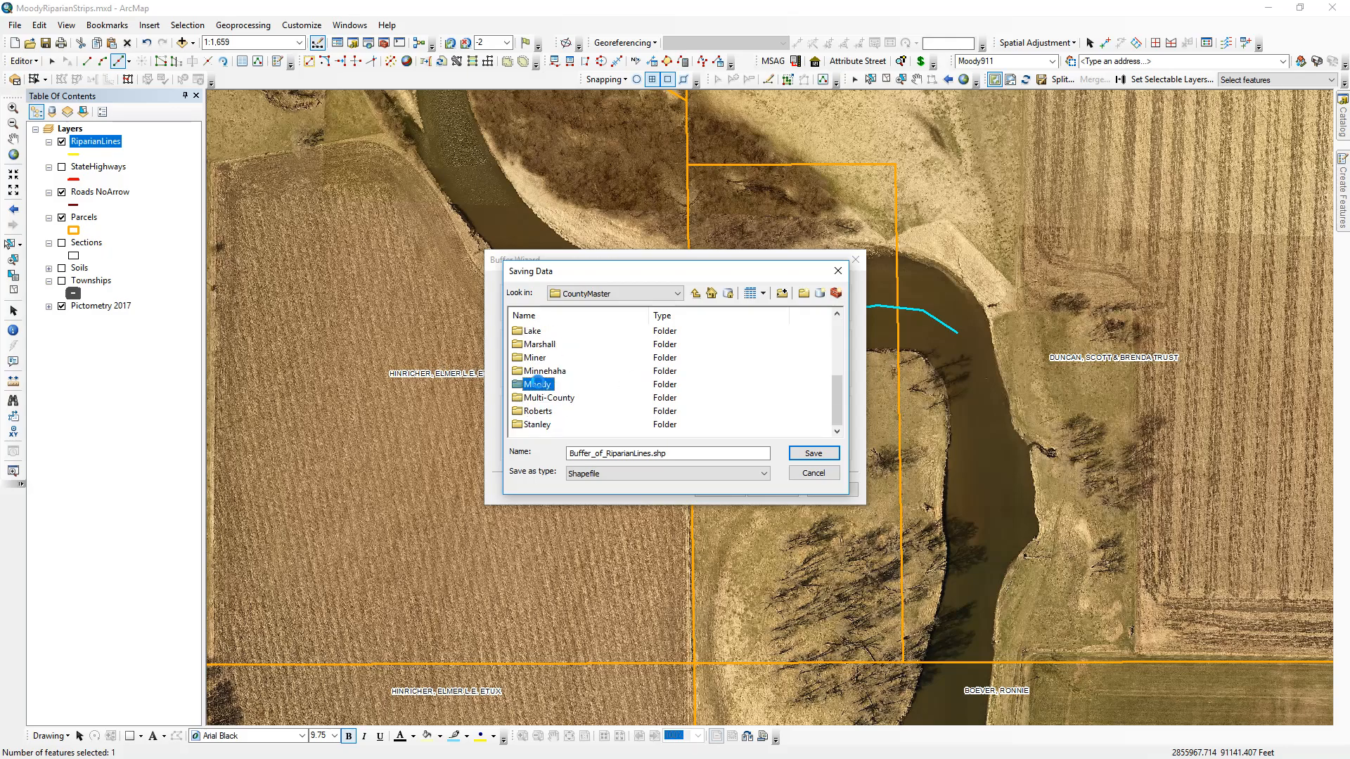
{"action": "scroll", "coordinate": [661, 366], "scroll_direction": "down", "scroll_amount": 2}
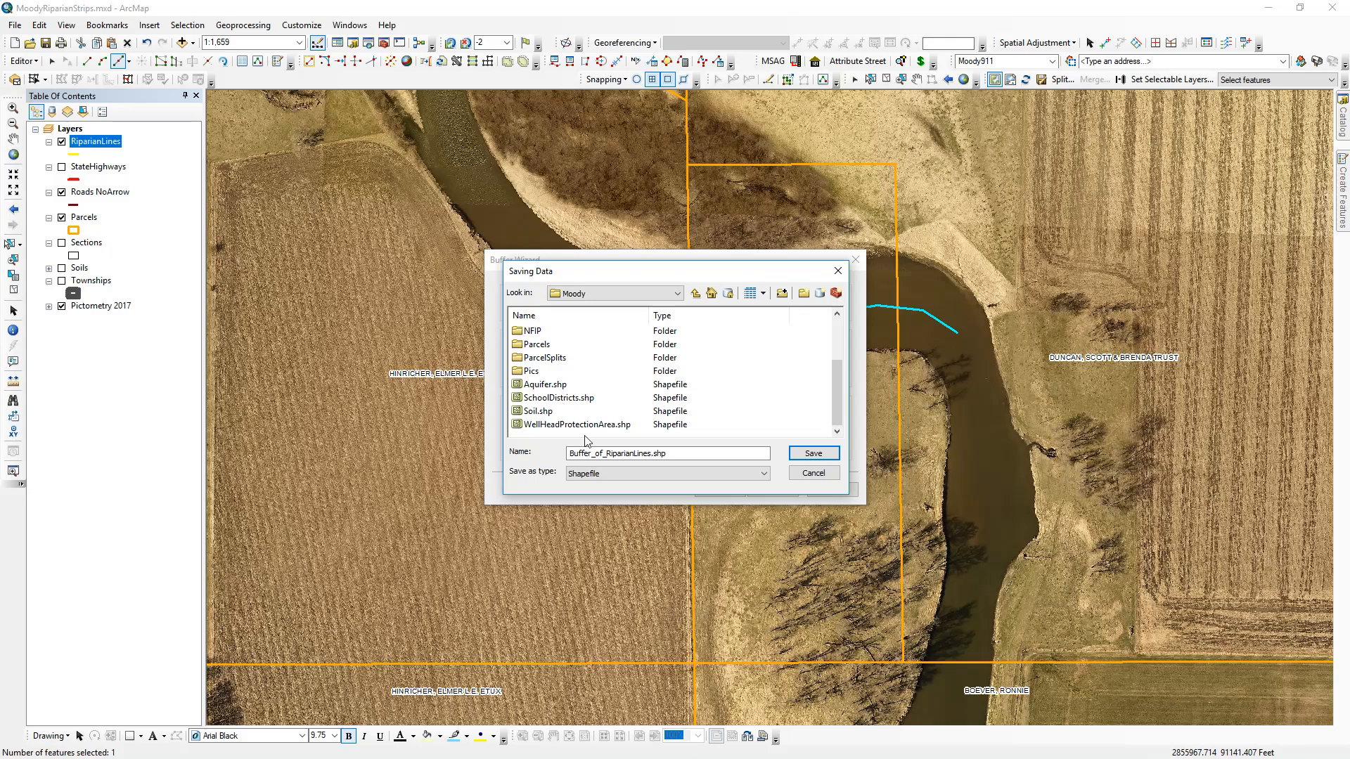
Set the output type to File and Personal Geodatabase feature classes and open the Datasets feature dataset in RiparianStrips.gdb
{"action": "left_click", "coordinate": [599, 476]}
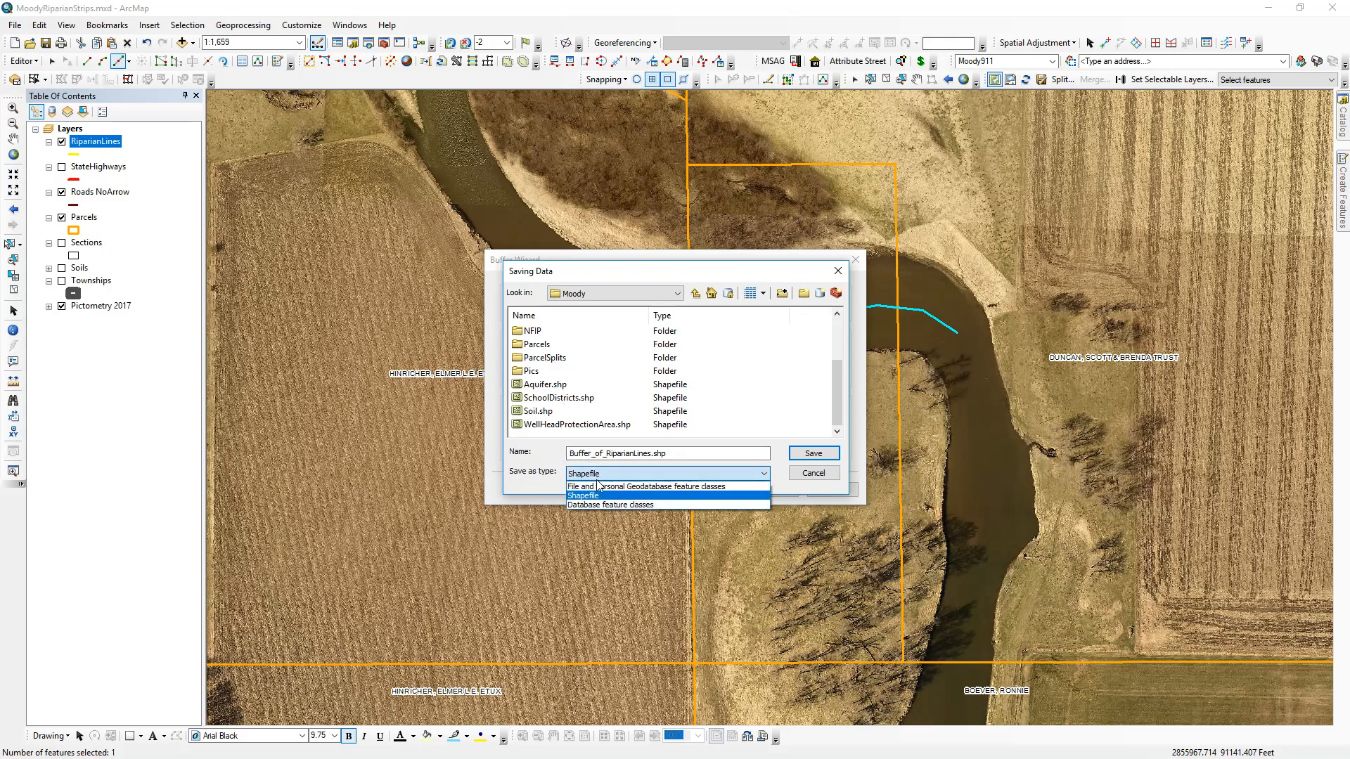
{"action": "left_click", "coordinate": [593, 487]}
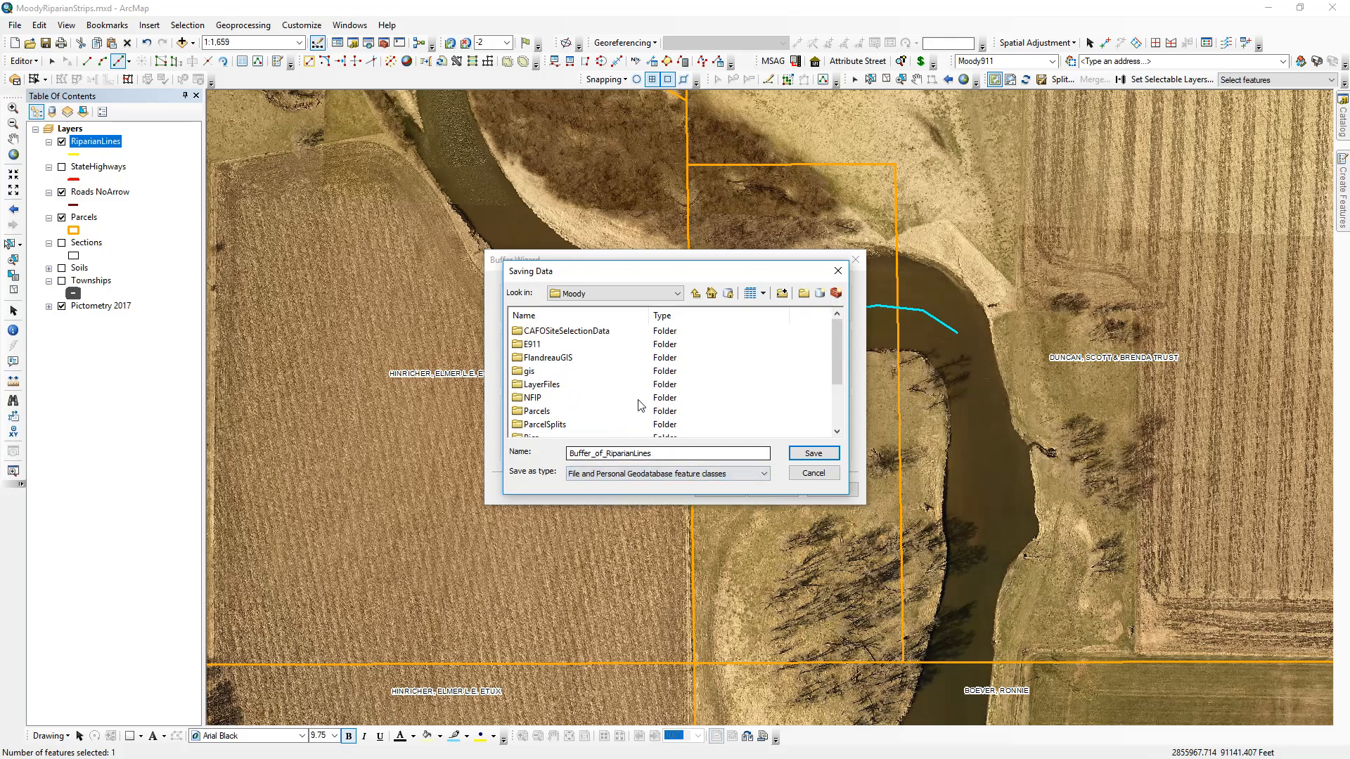
{"action": "scroll", "coordinate": [509, 414], "scroll_direction": "down", "scroll_amount": 1}
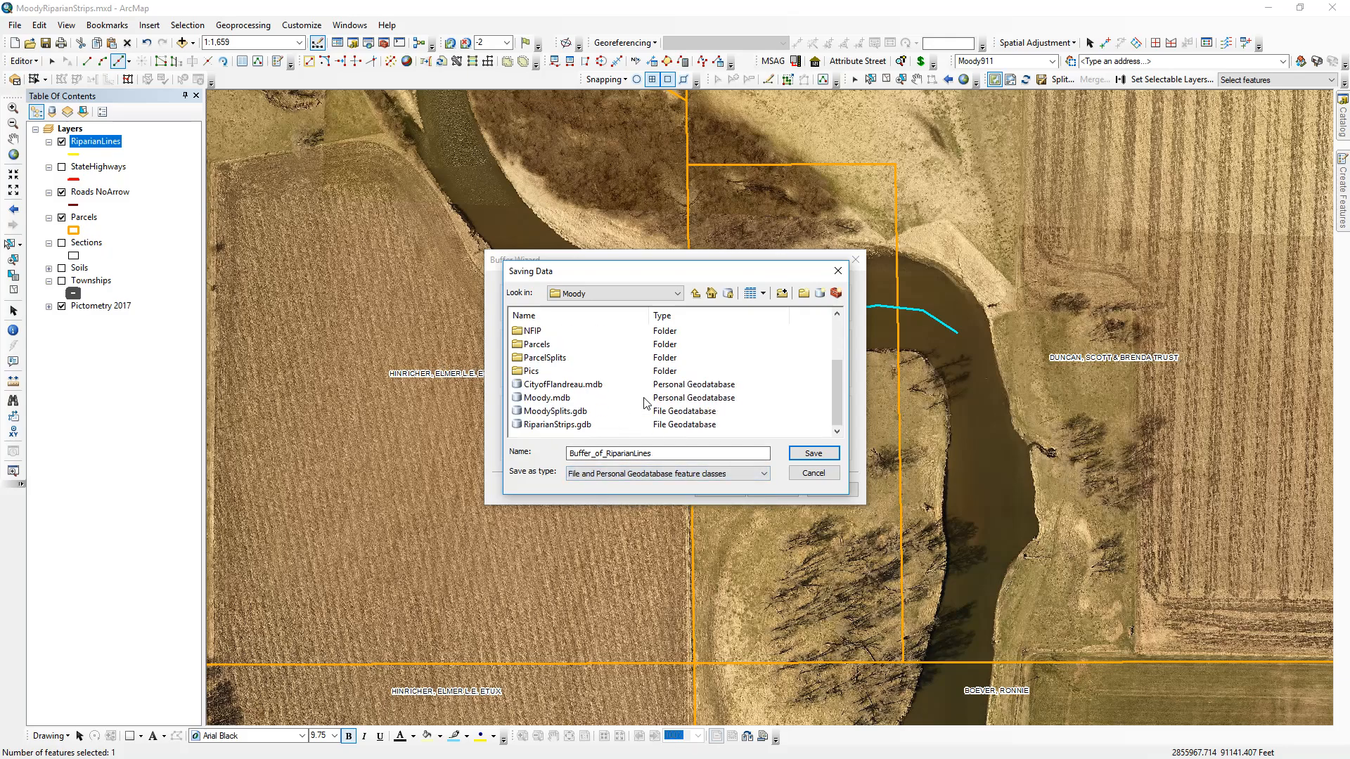
{"action": "double_click", "coordinate": [551, 427]}
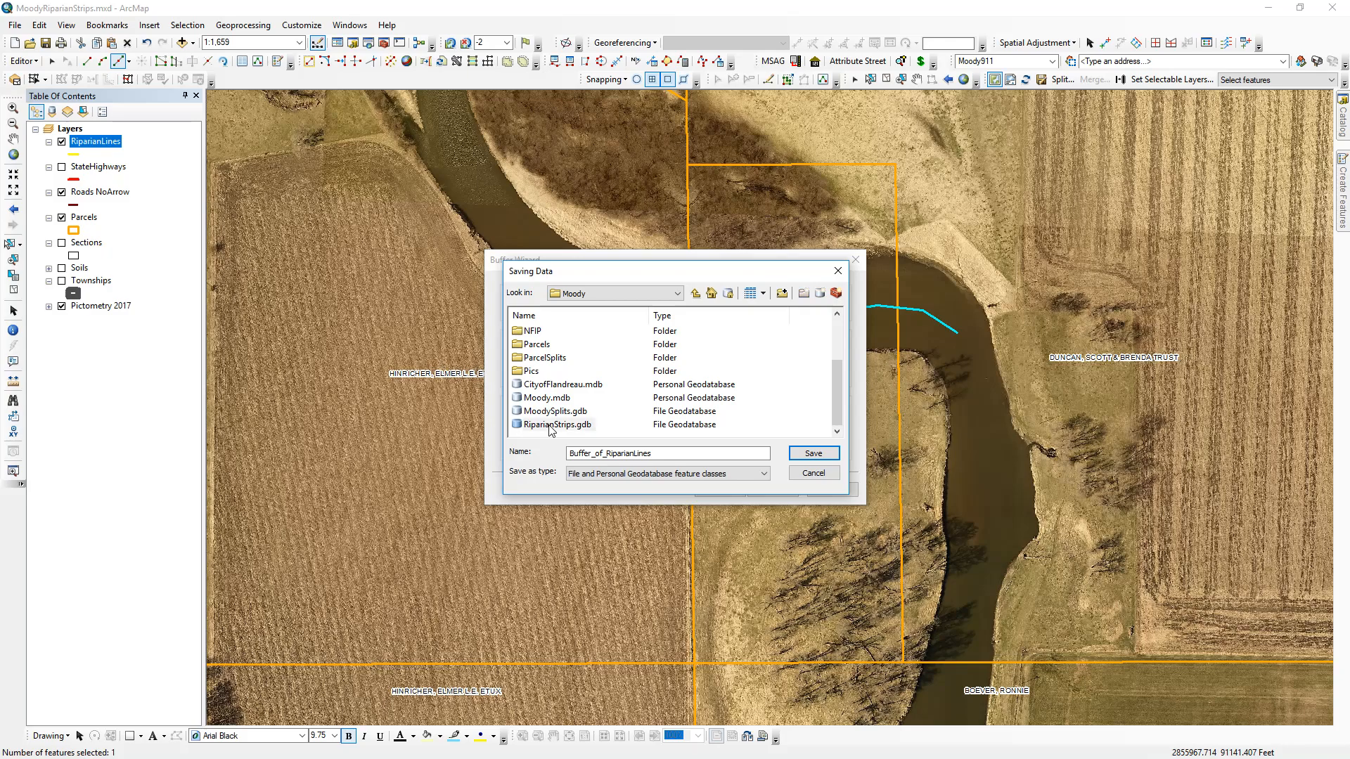
{"action": "double_click", "coordinate": [520, 332]}
Try to create the buffer as RiparianBuffer01 in the Datasets feature dataset of RiparianStrips.gdb, and cancel the wizard
{"action": "left_click", "coordinate": [668, 457]}
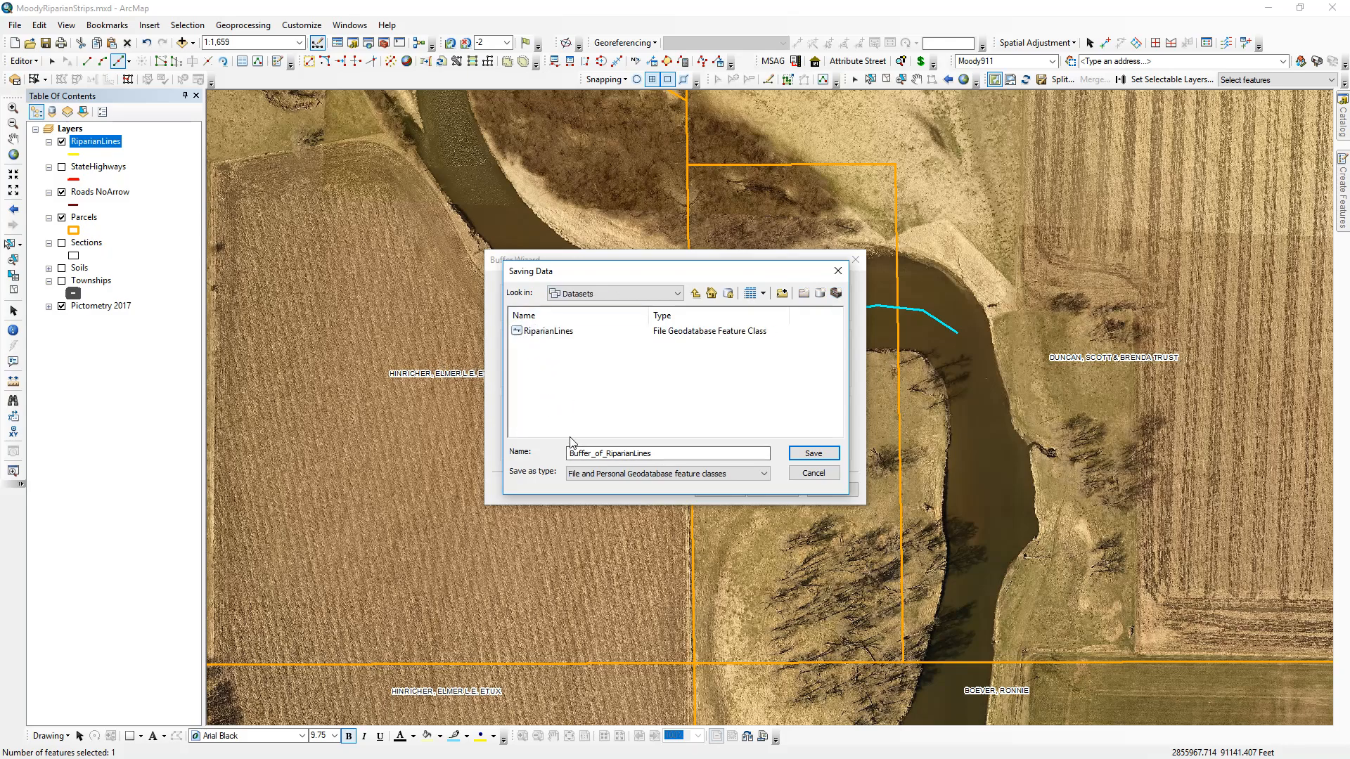
{"action": "double_click", "coordinate": [573, 454]}
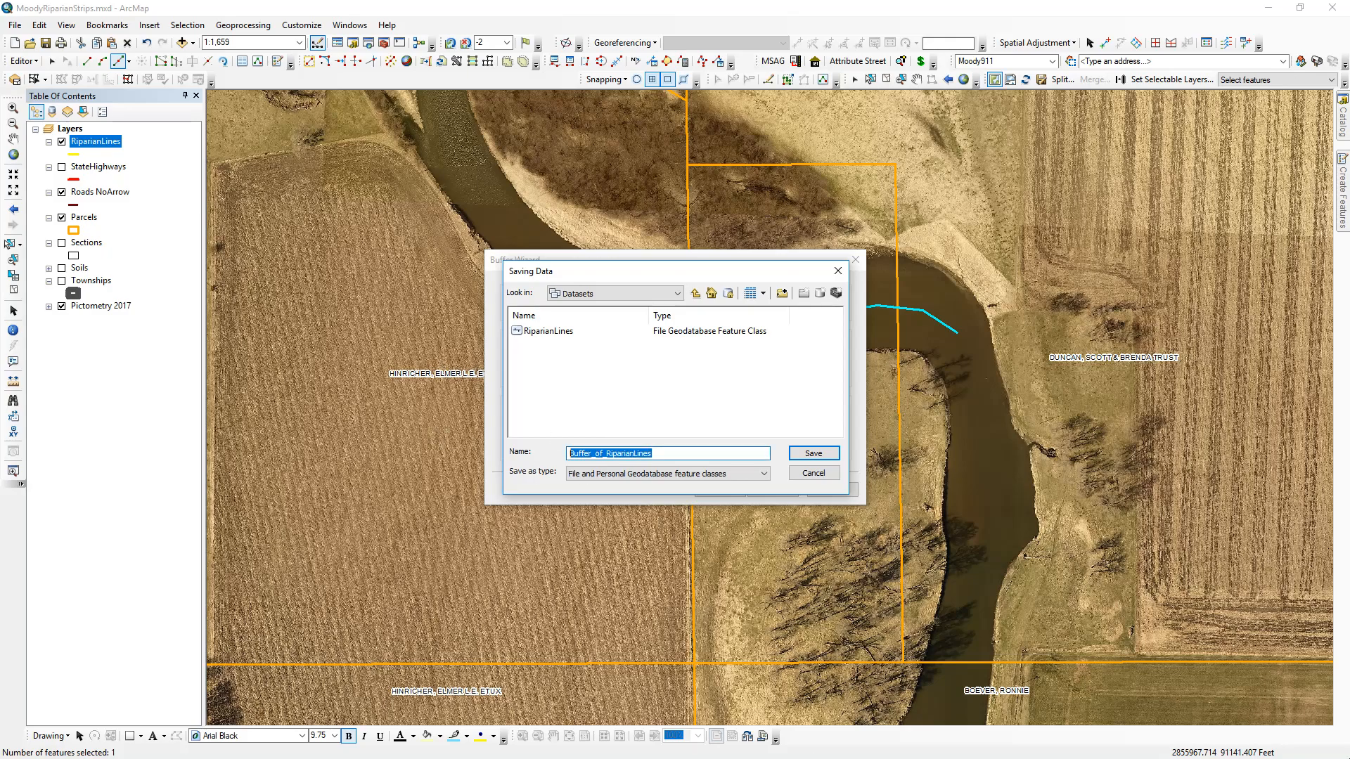
{"action": "type", "text": "RiparianBuffer01"}
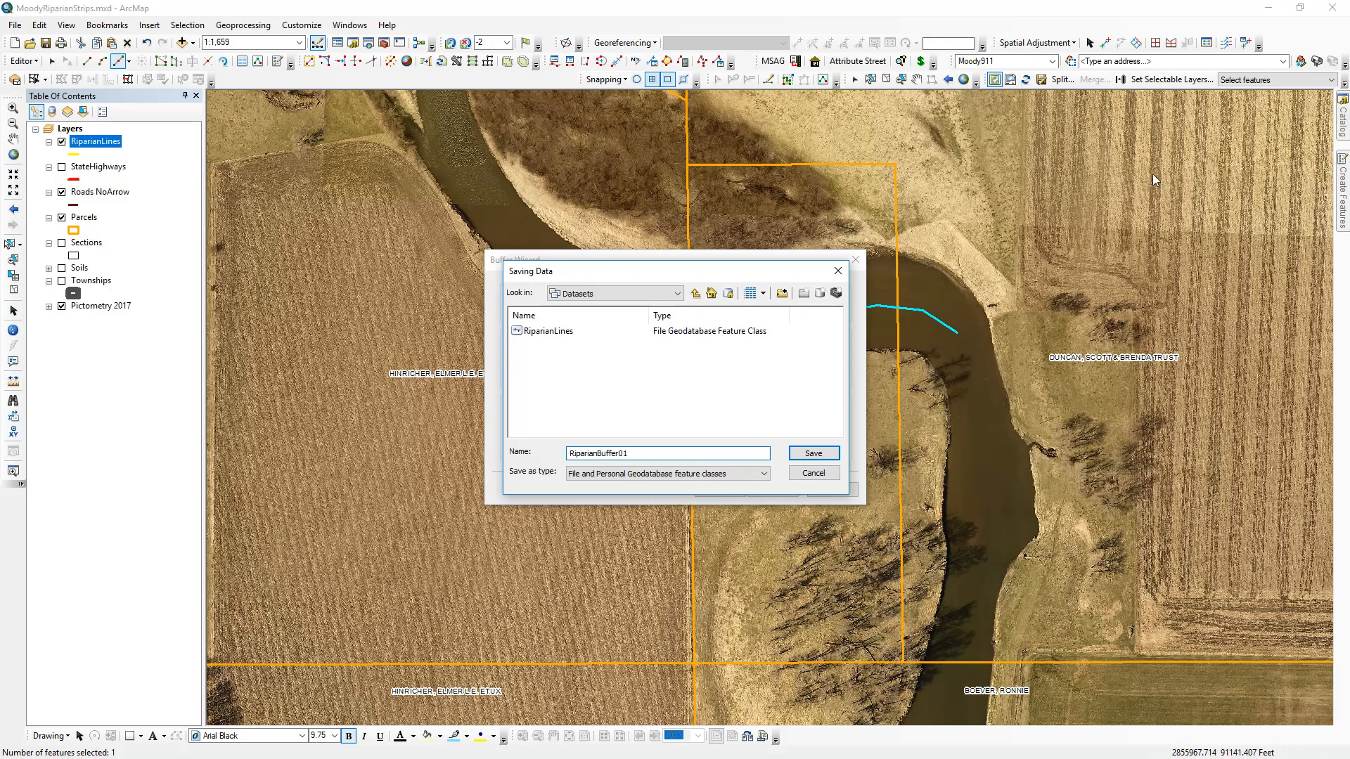
{"action": "left_click", "coordinate": [804, 457]}
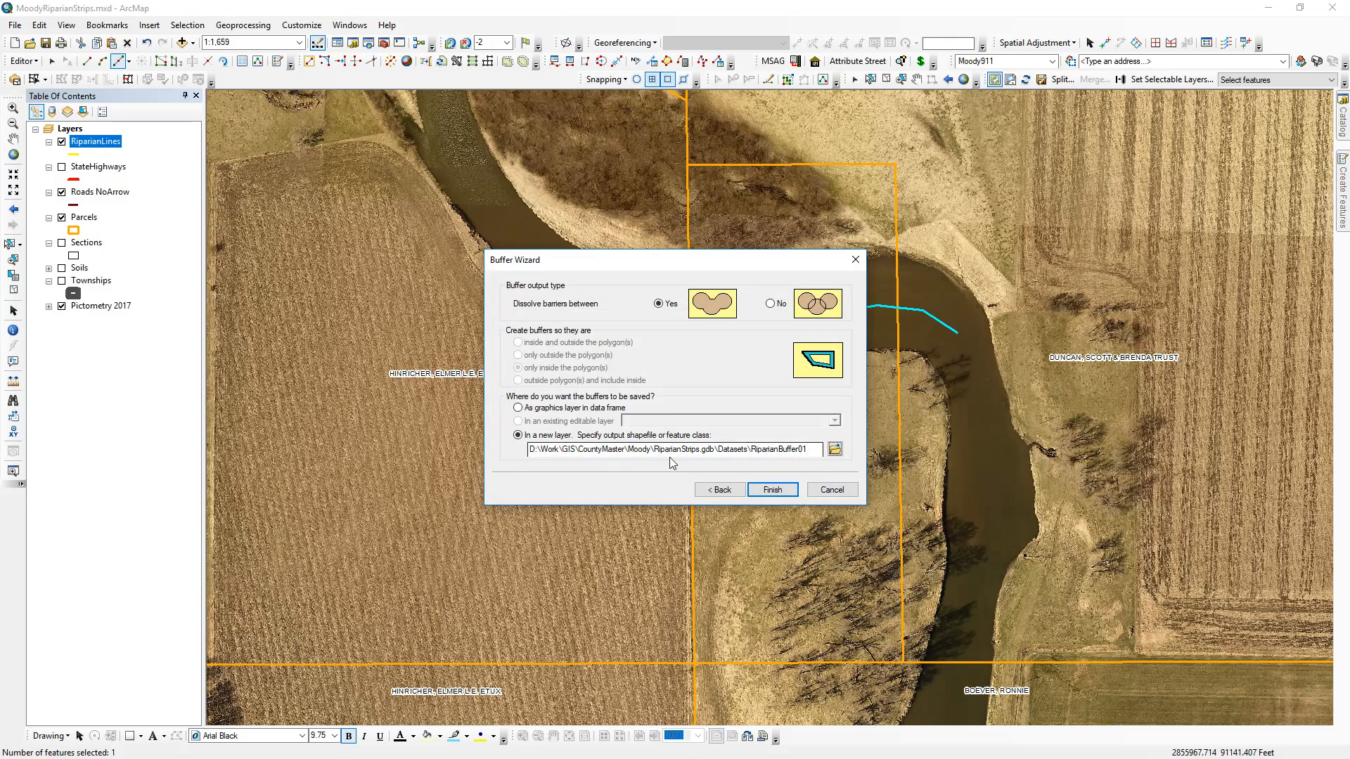
{"action": "left_click", "coordinate": [773, 492]}
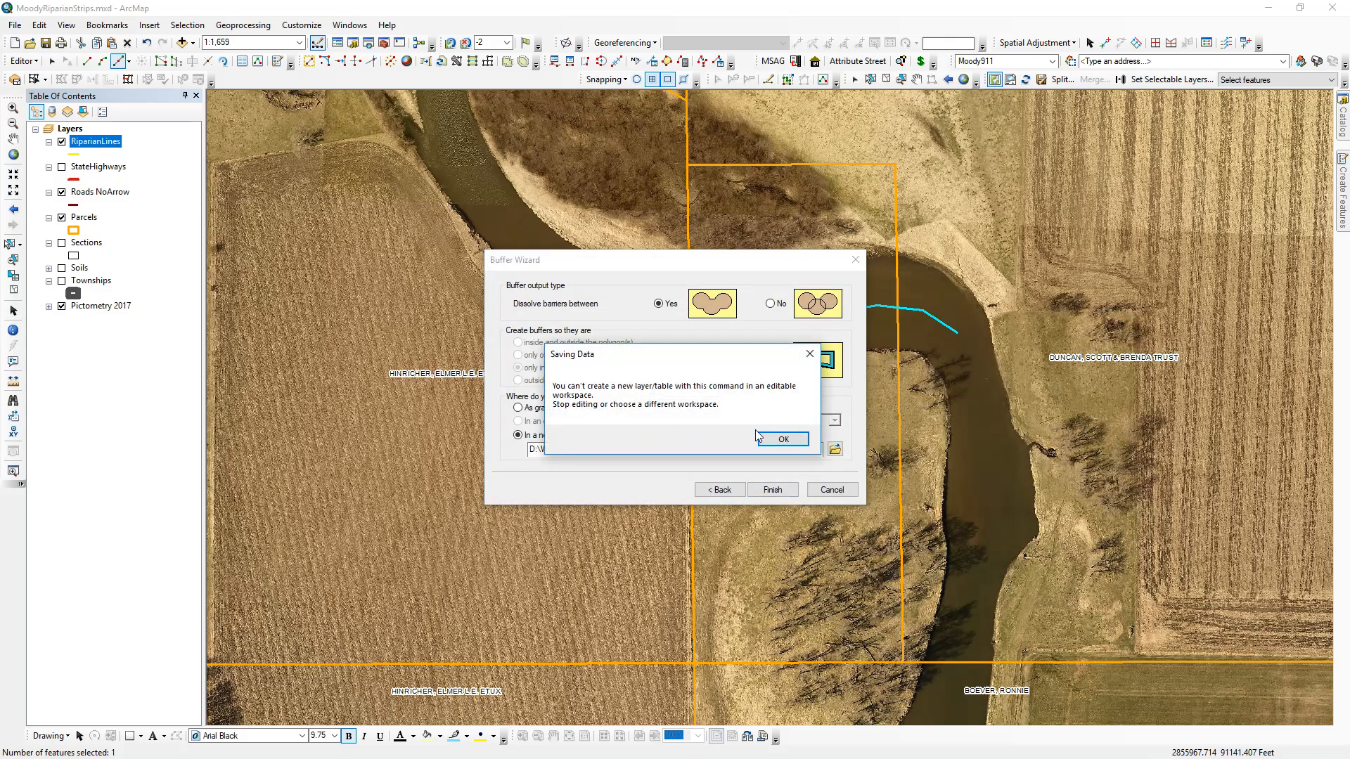
{"action": "left_click", "coordinate": [763, 439]}
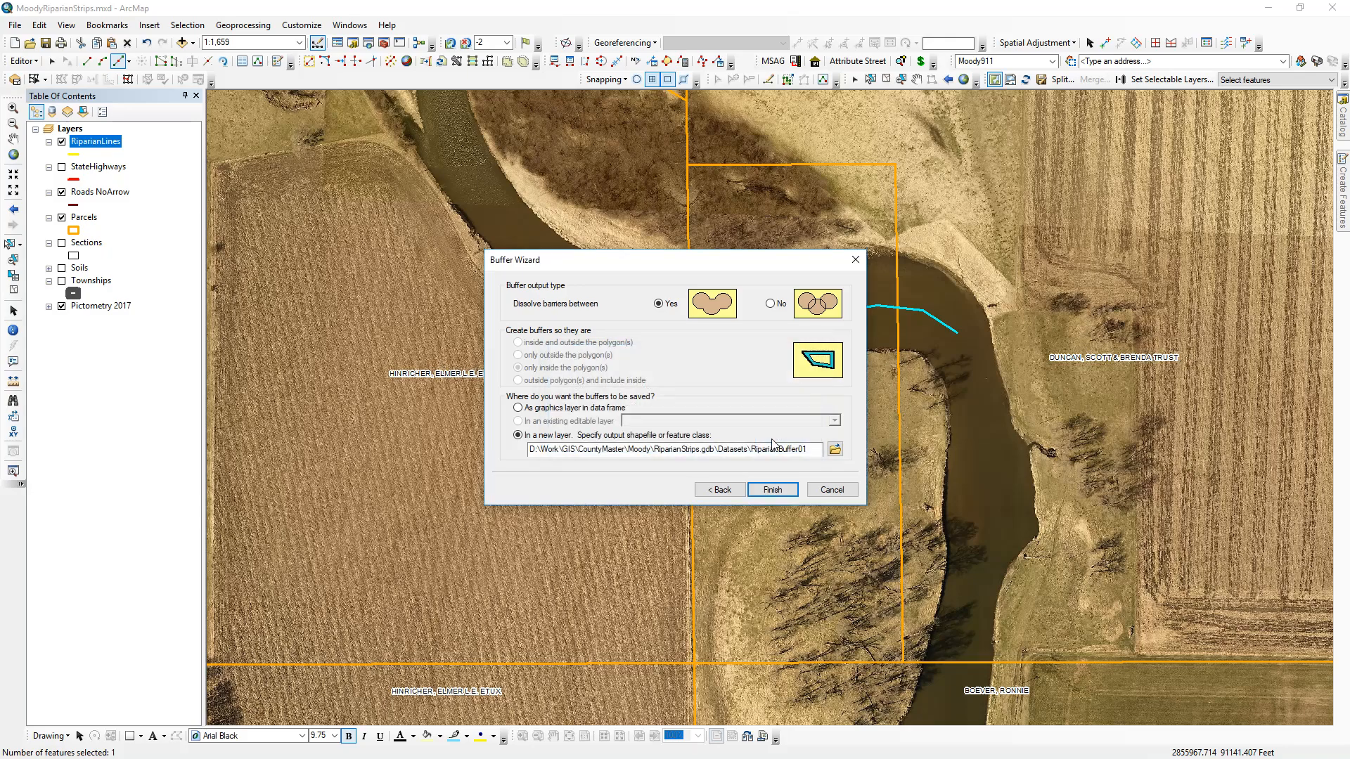
{"action": "left_click", "coordinate": [832, 490]}
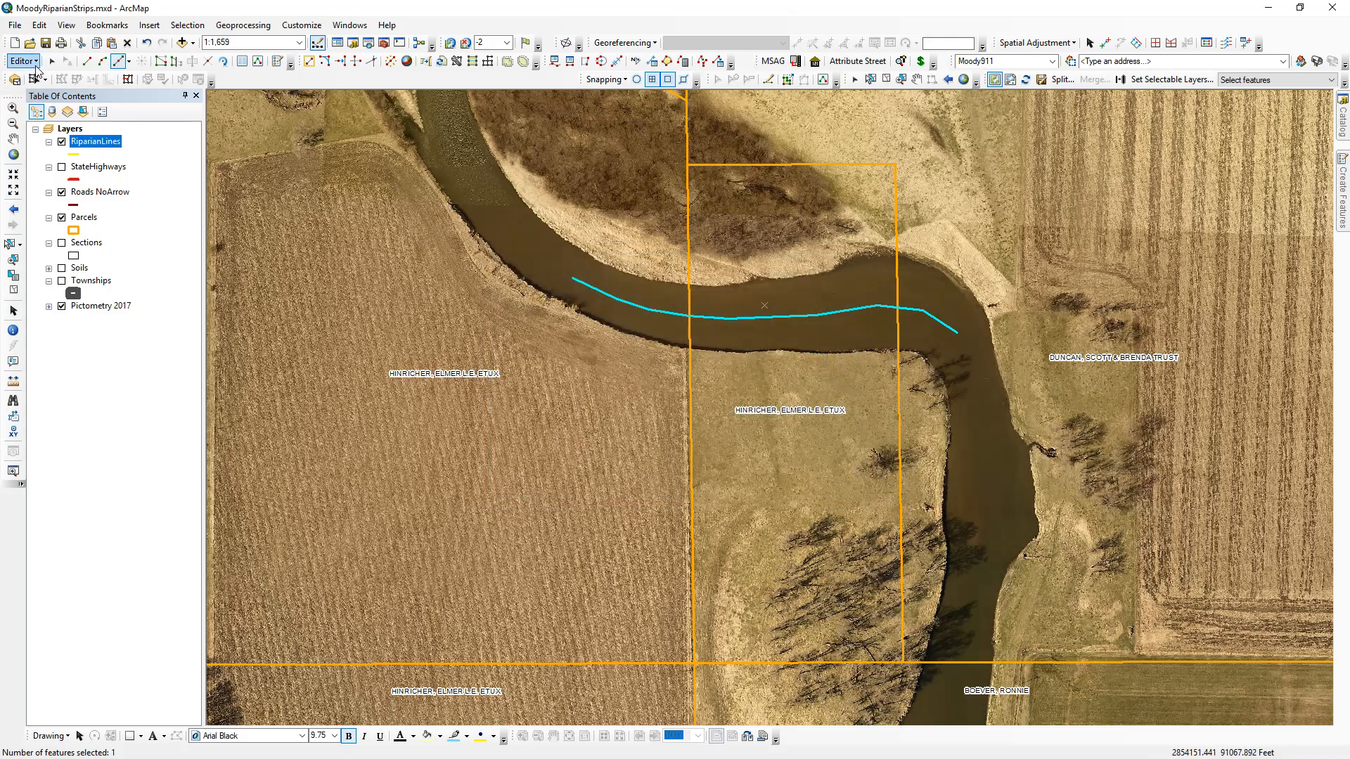
Stop the current edit session
{"action": "left_click", "coordinate": [25, 63]}
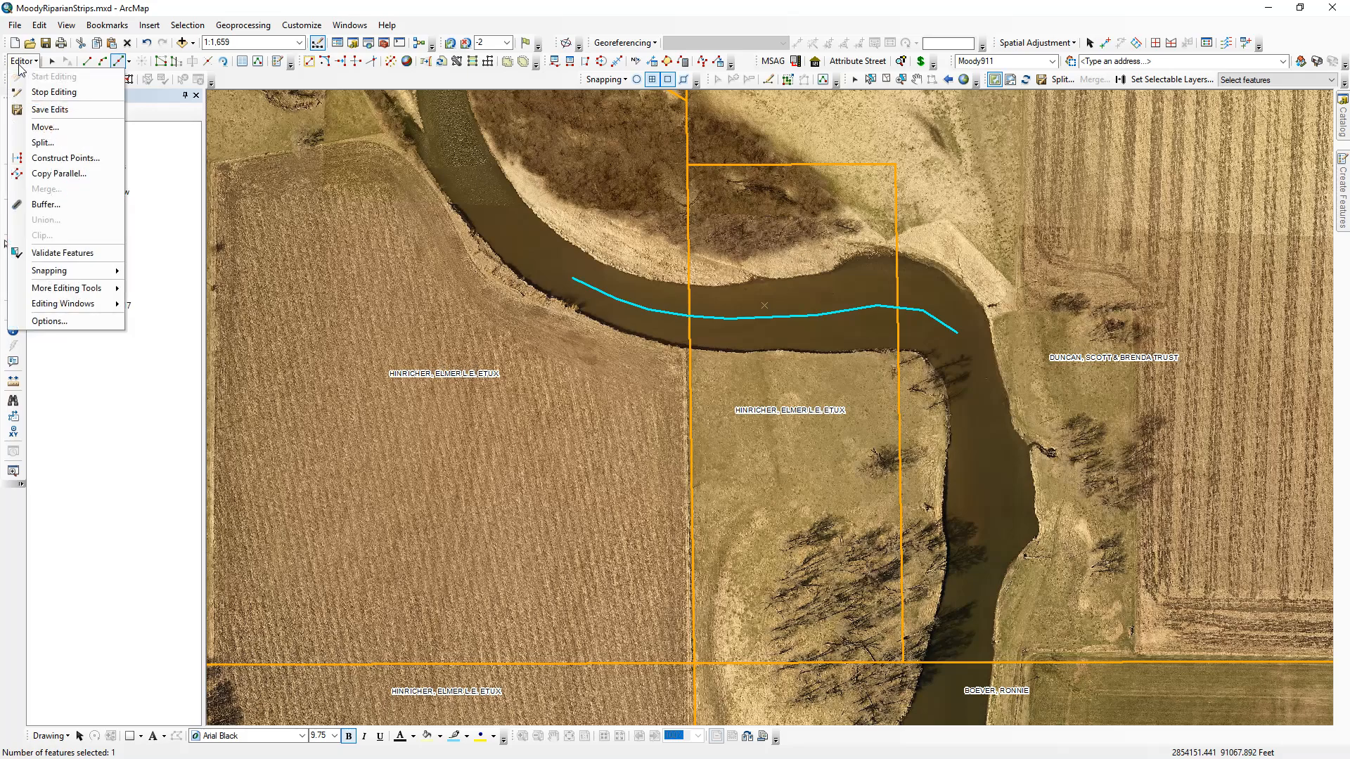
{"action": "left_click", "coordinate": [33, 92]}
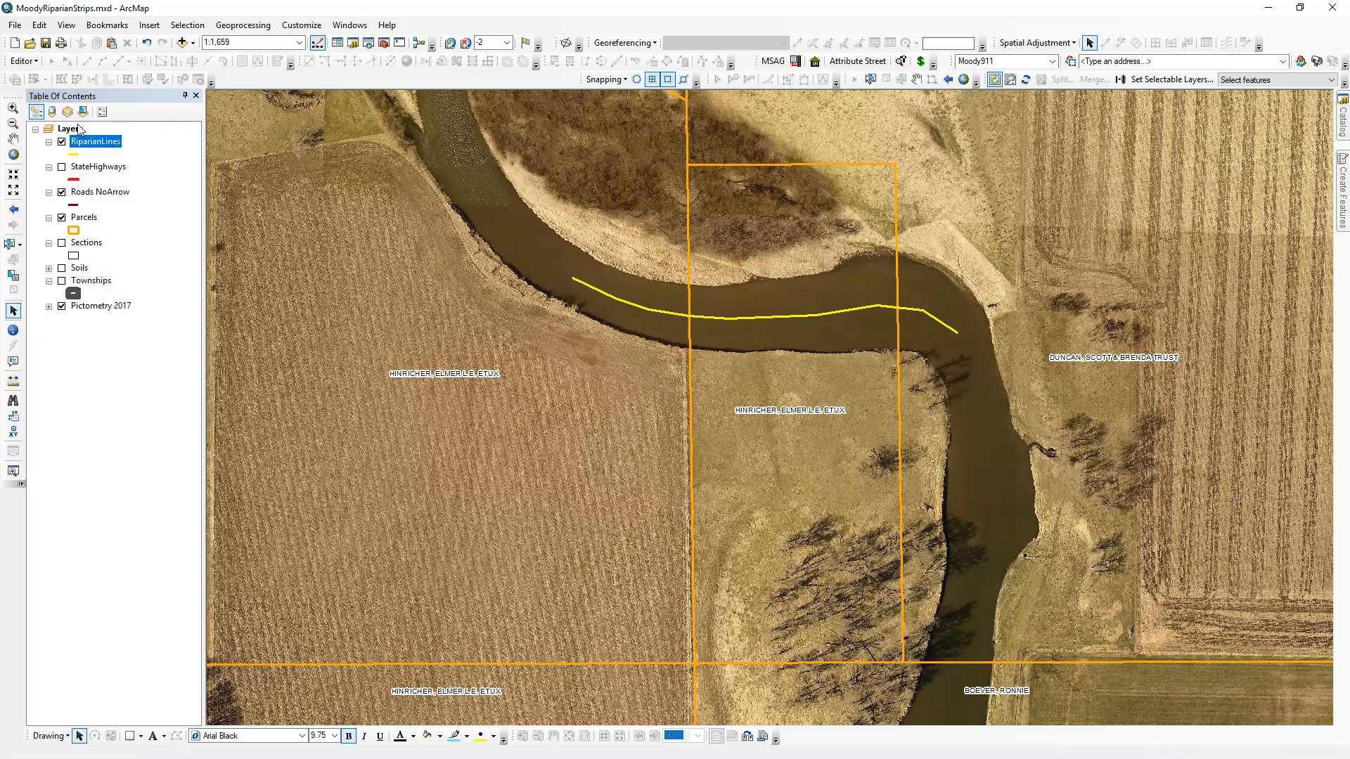
{"action": "left_click", "coordinate": [1119, 79]}
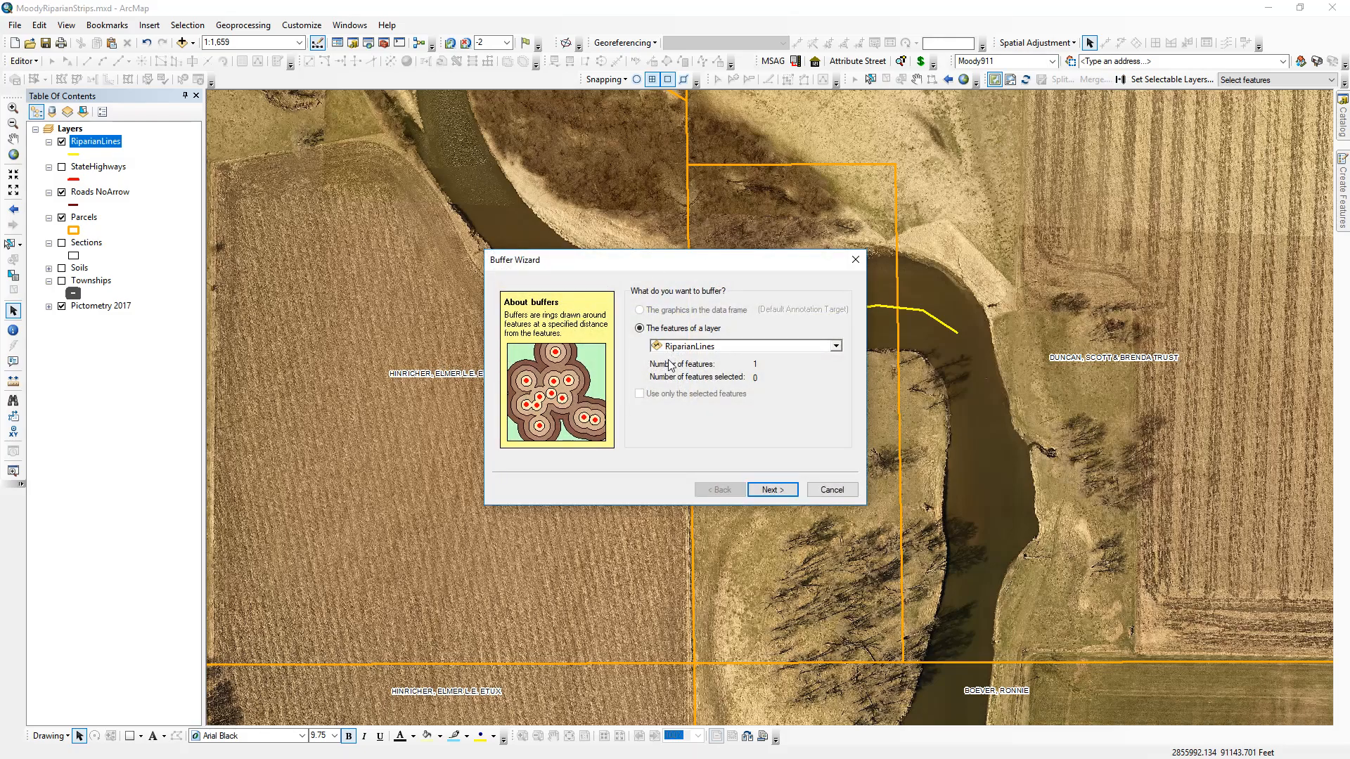
{"action": "left_click", "coordinate": [787, 492]}
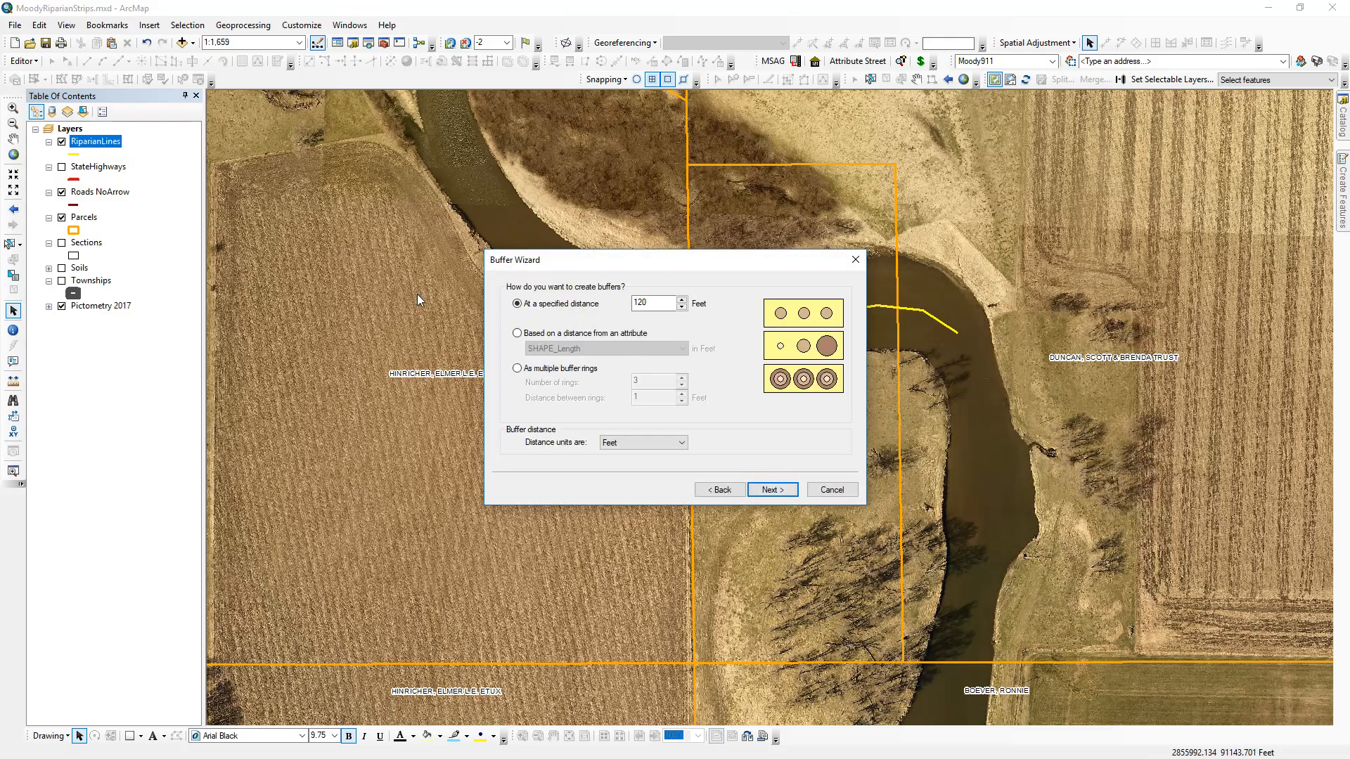
{"action": "left_click", "coordinate": [787, 494]}
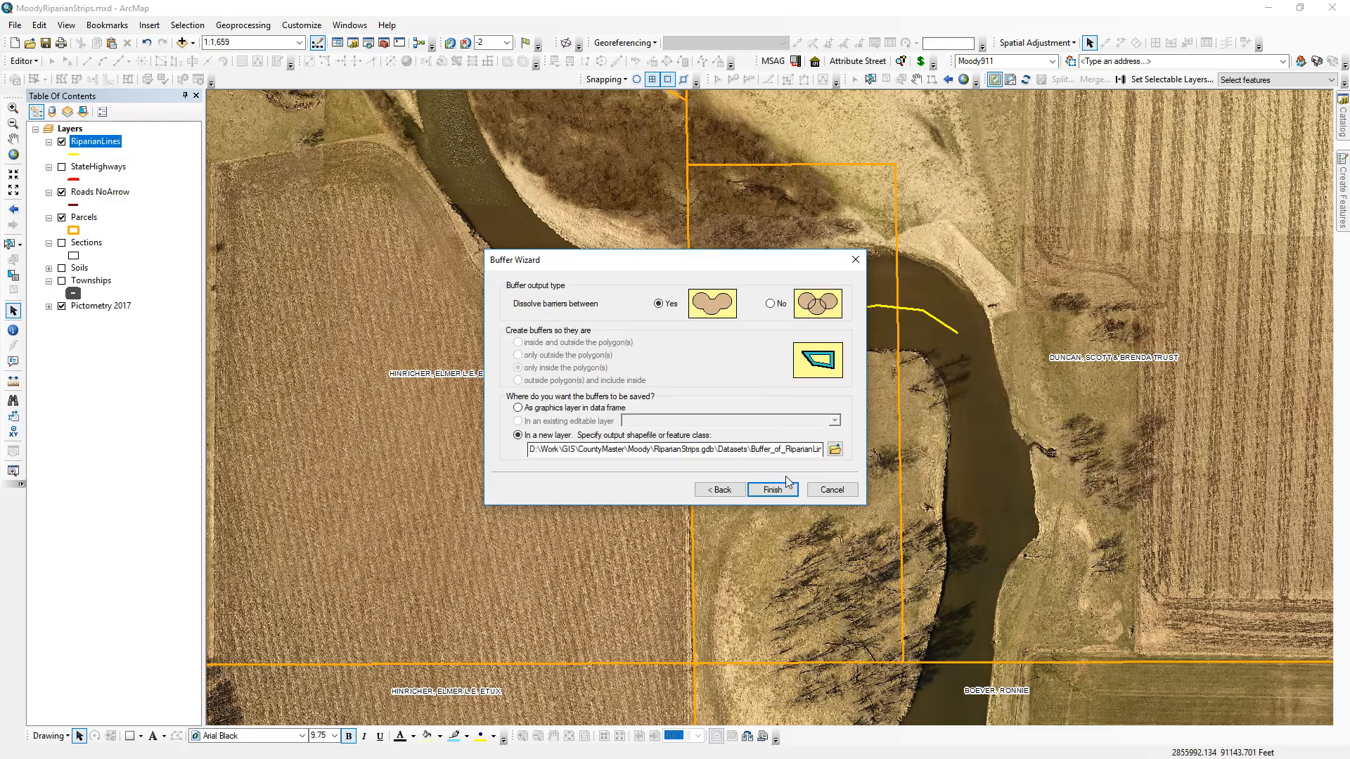
{"action": "left_click", "coordinate": [725, 496]}
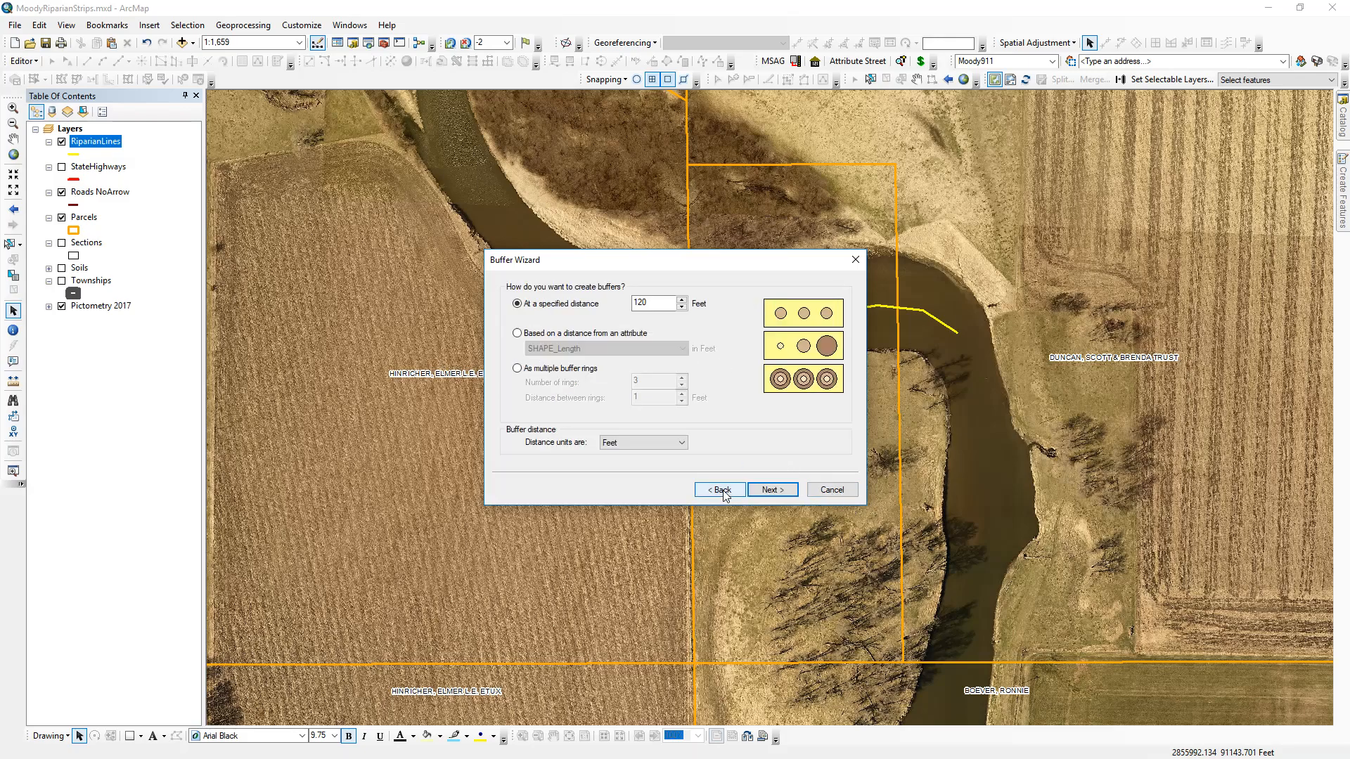
{"action": "left_click", "coordinate": [725, 496]}
{"action": "left_click", "coordinate": [831, 490]}
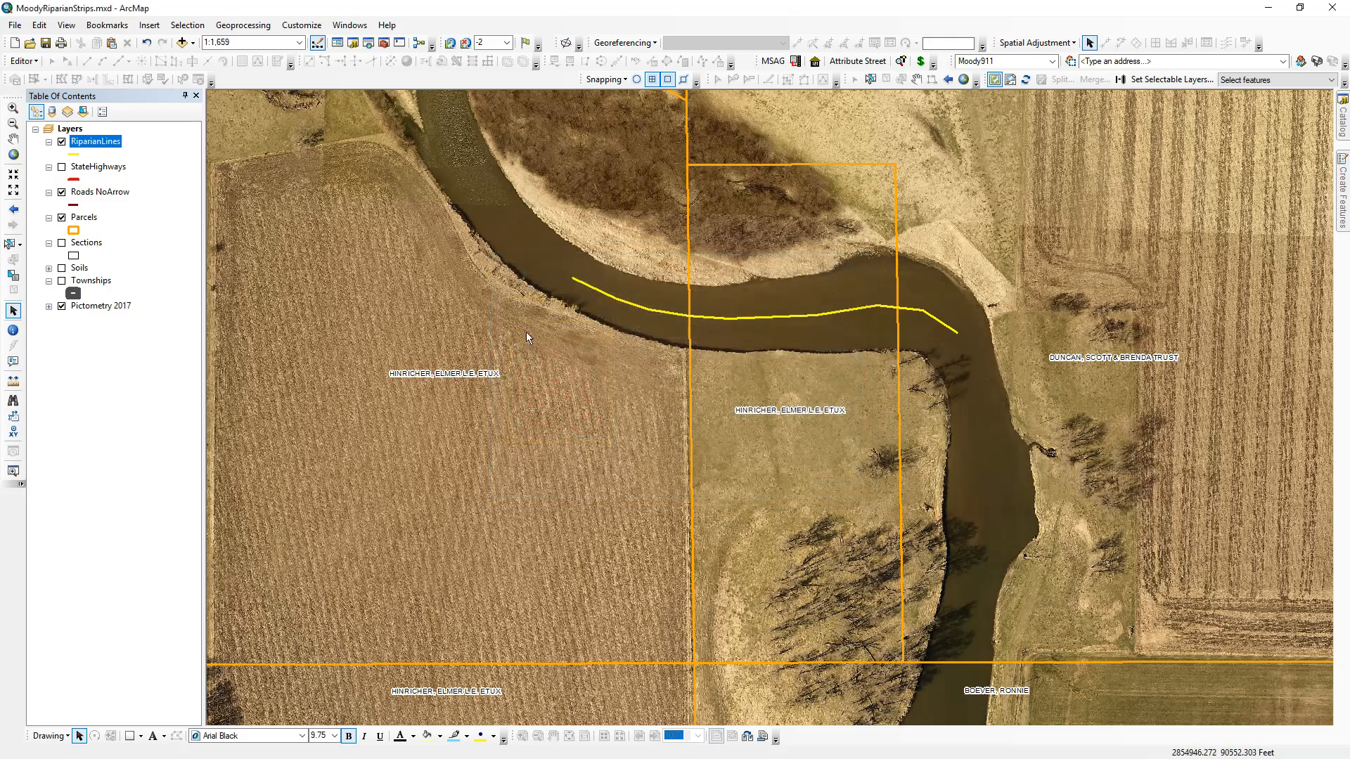
Make RiparianLines the only selectable layer and select the river centerline on the map
{"action": "right_click", "coordinate": [86, 143]}
{"action": "mouse_move", "coordinate": [167, 294]}
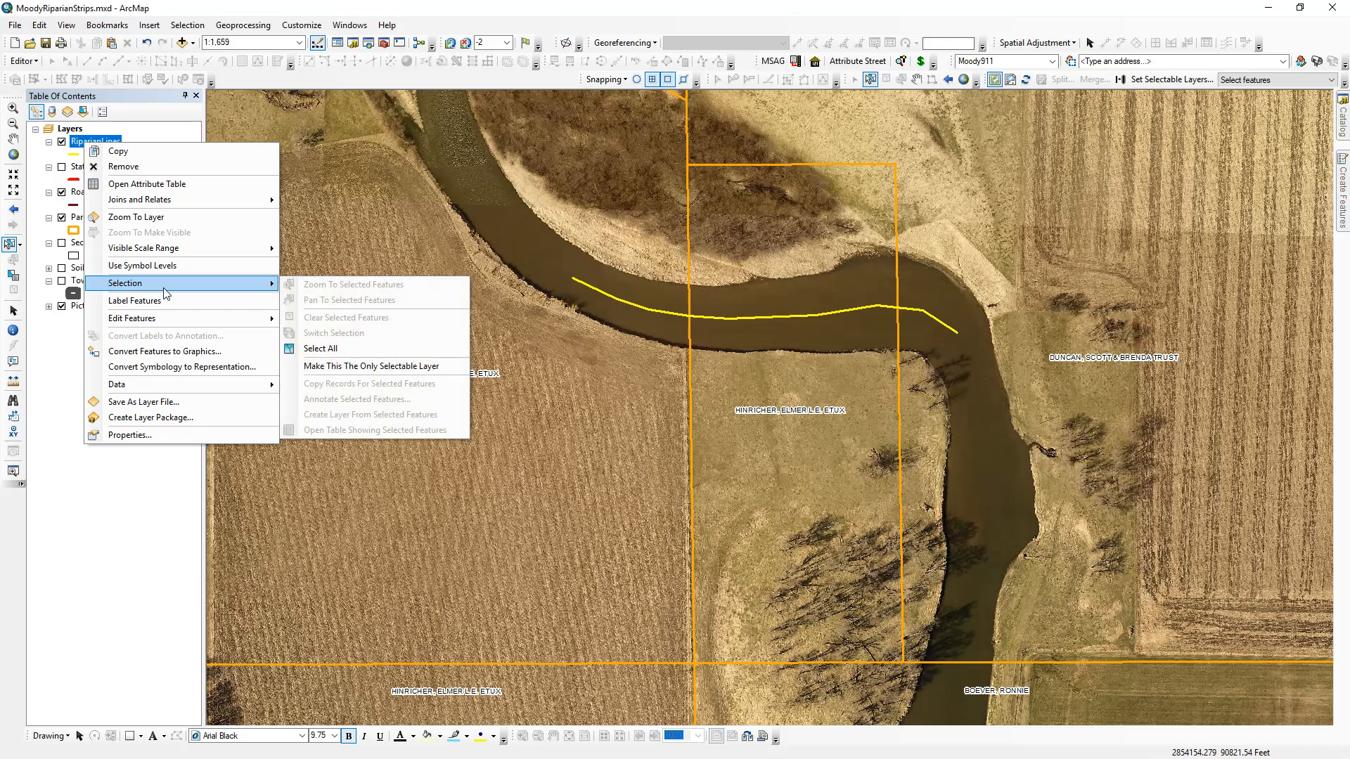
{"action": "left_click", "coordinate": [315, 366]}
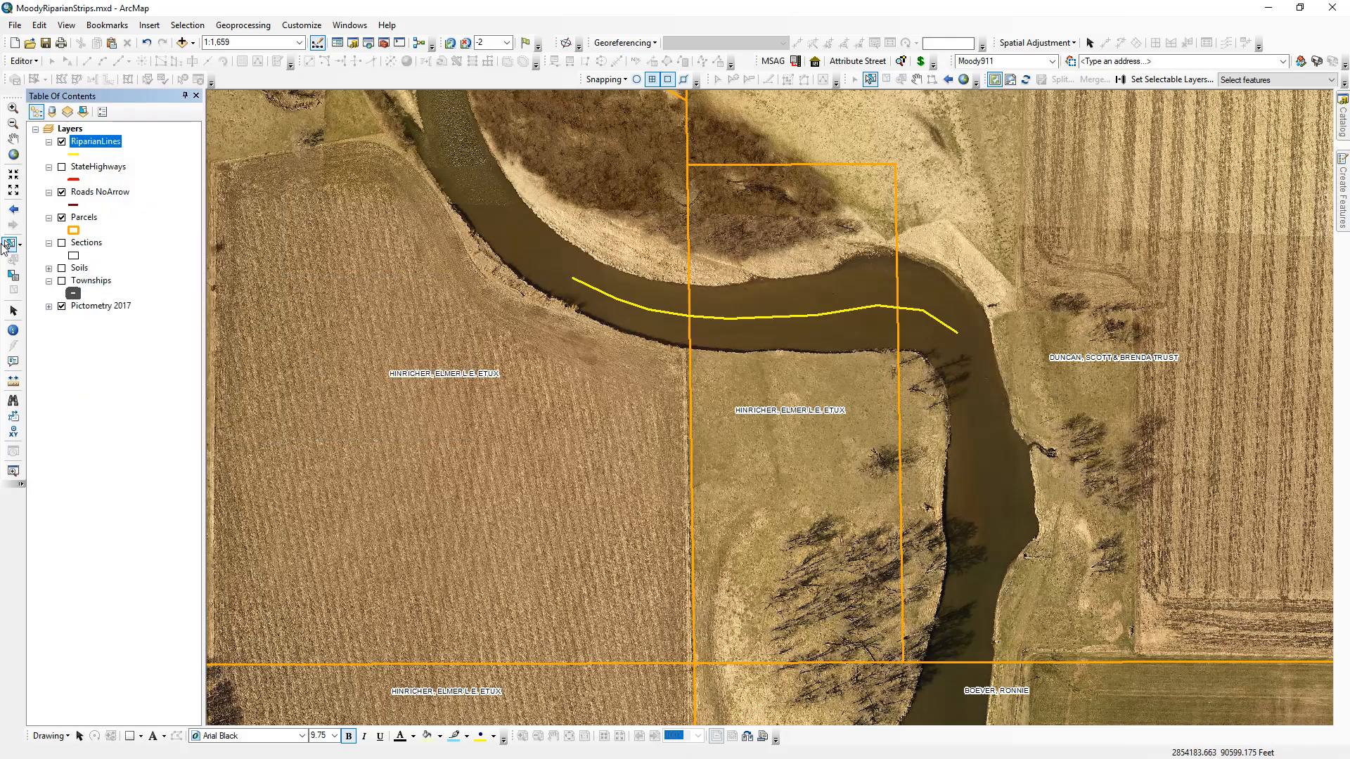
{"action": "left_click_drag", "start_coordinate": [785, 294], "coordinate": [814, 344]}
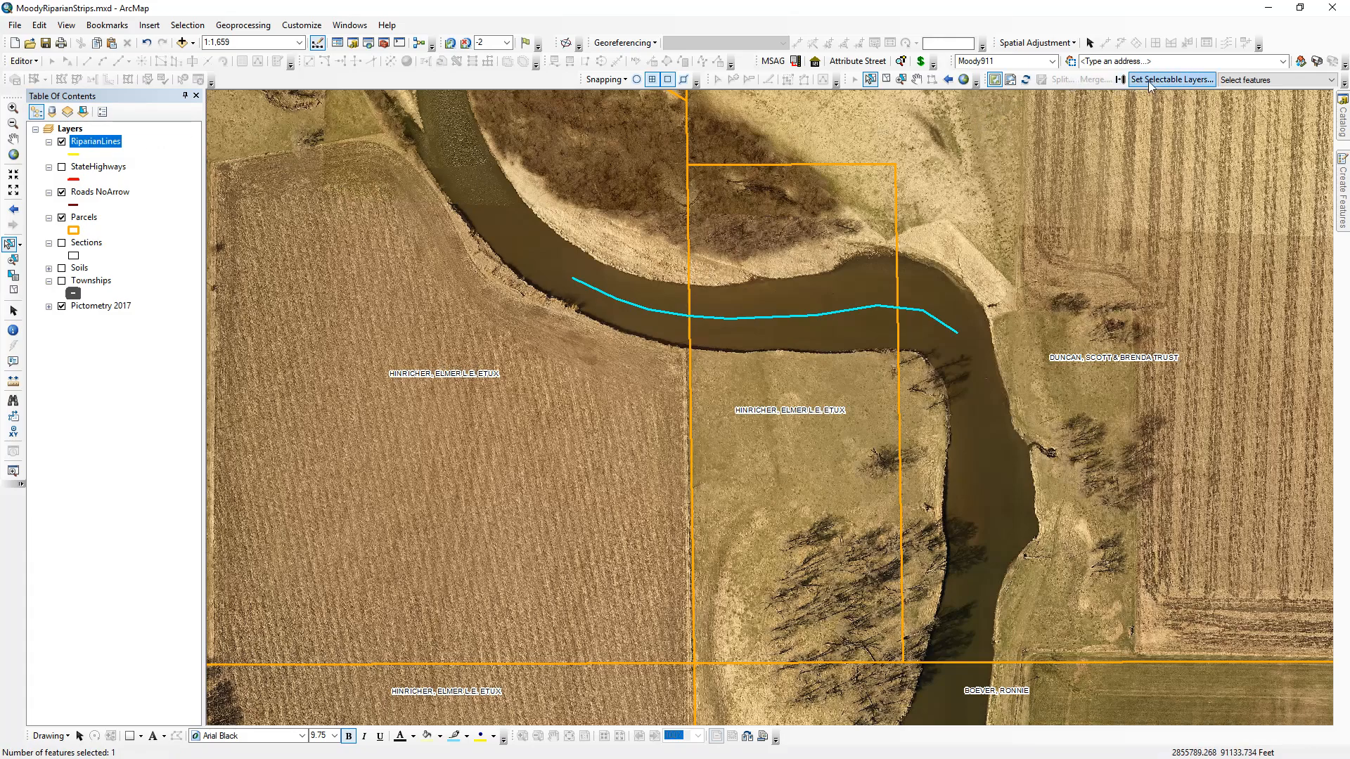
Set up a Buffer Wizard run on only the selected RiparianLines feature, at a specified distance of 120 feet
{"action": "left_click", "coordinate": [1121, 79]}
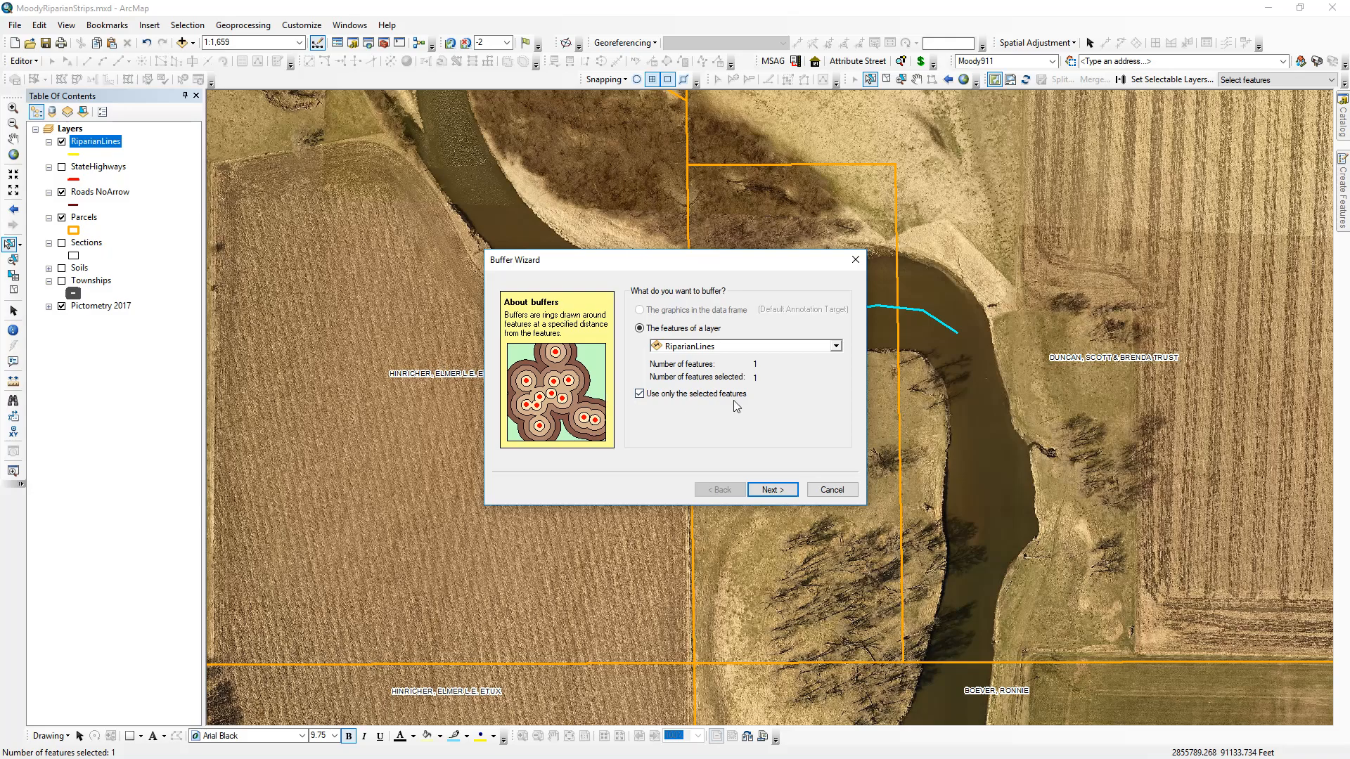
{"action": "left_click", "coordinate": [772, 489]}
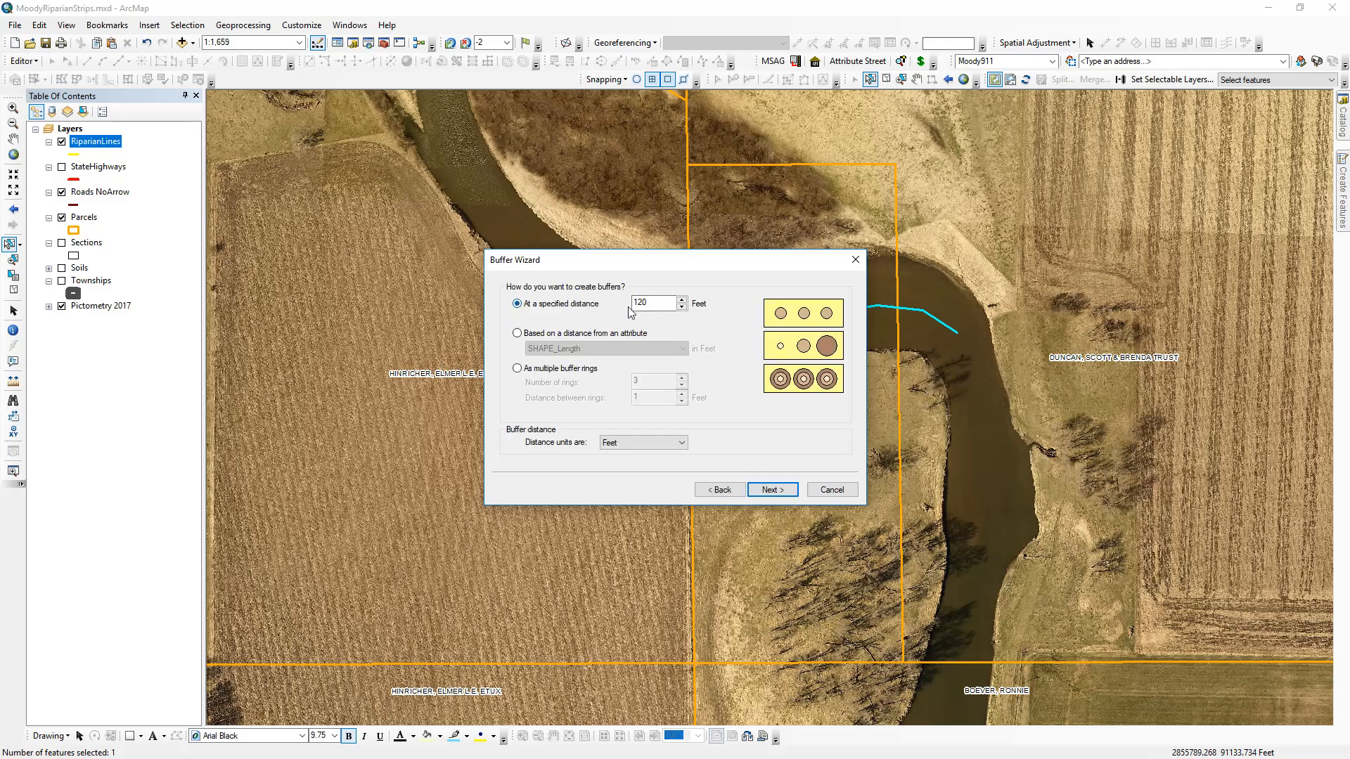
{"action": "left_click", "coordinate": [773, 489]}
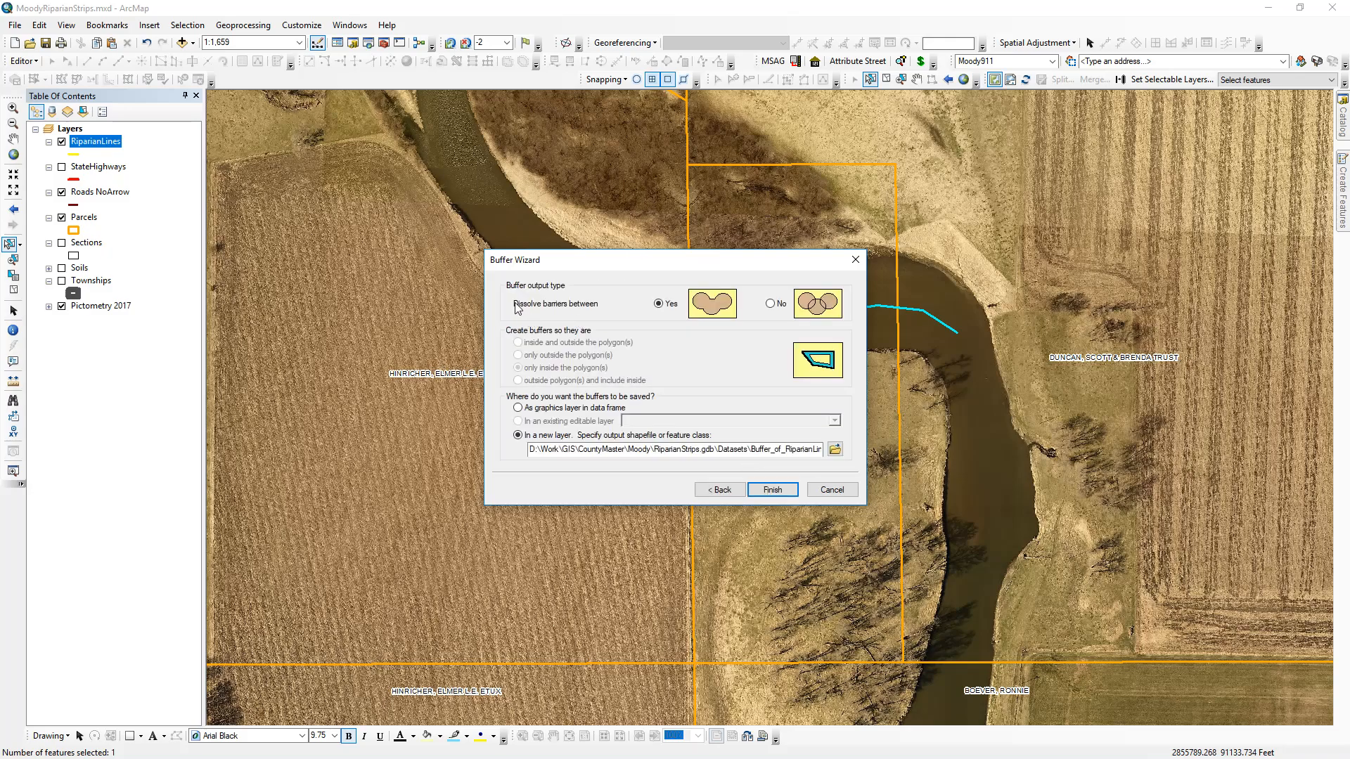
{"action": "left_click", "coordinate": [733, 492]}
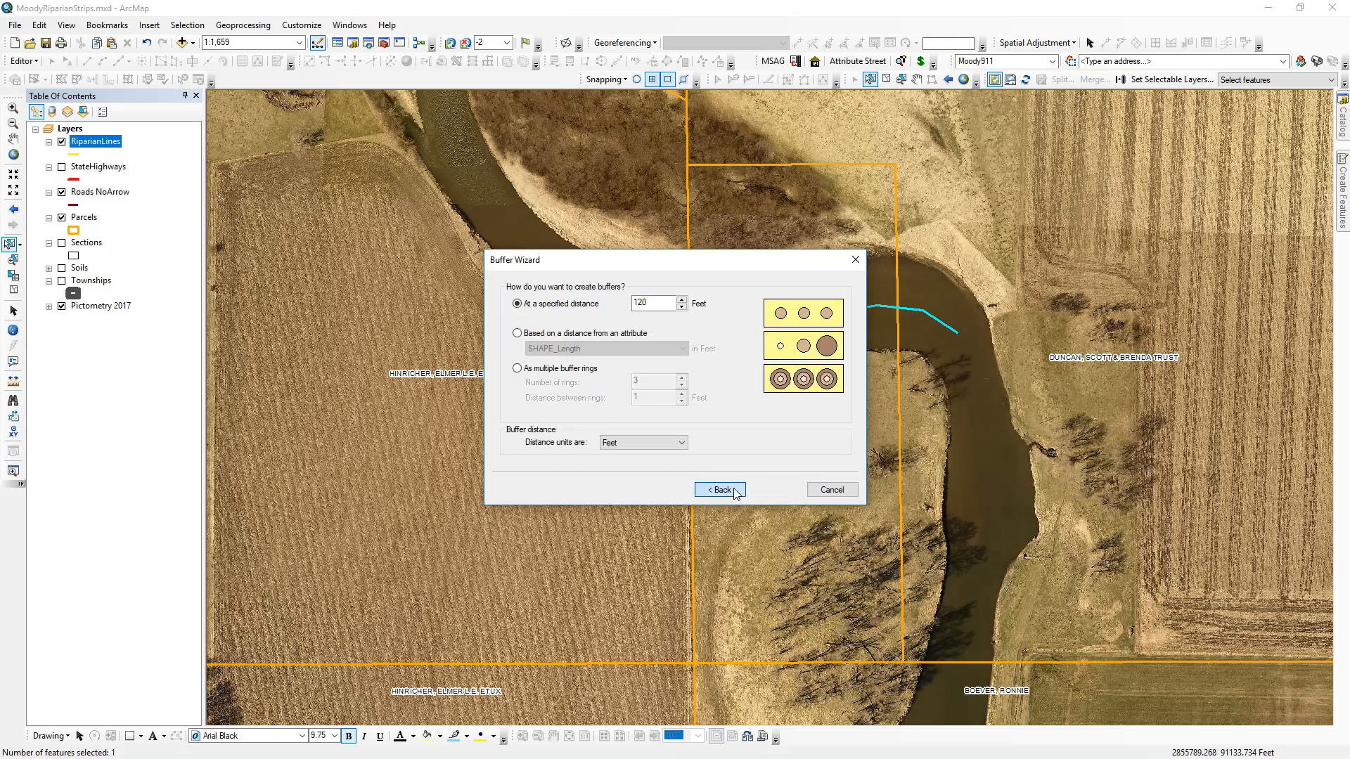
{"action": "left_click", "coordinate": [634, 445]}
{"action": "left_click", "coordinate": [629, 472]}
{"action": "left_click", "coordinate": [786, 491]}
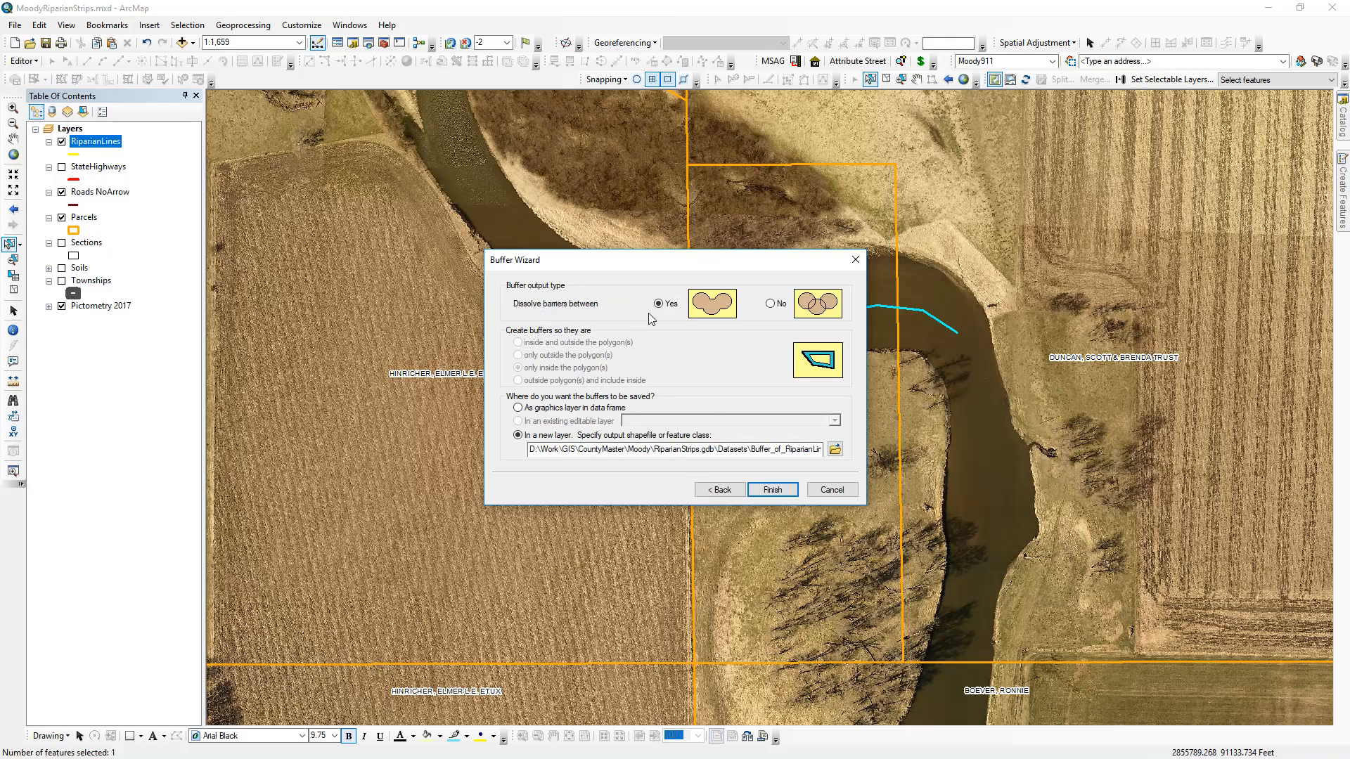
Save the output as RiparianBuffer01 in the Datasets feature dataset of RiparianStrips.gdb and create the buffer with dissolved barriers
{"action": "left_click", "coordinate": [835, 450]}
{"action": "left_click", "coordinate": [589, 294]}
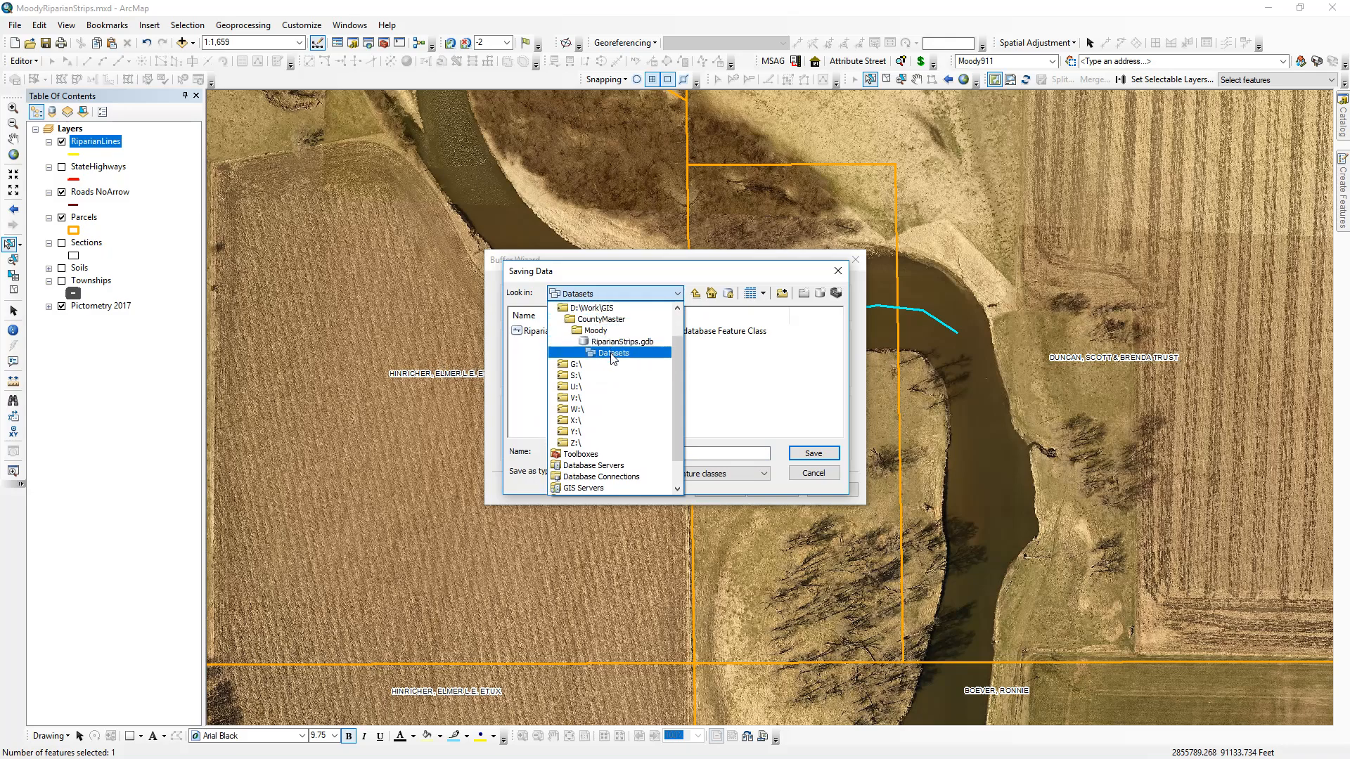
{"action": "left_click", "coordinate": [611, 353]}
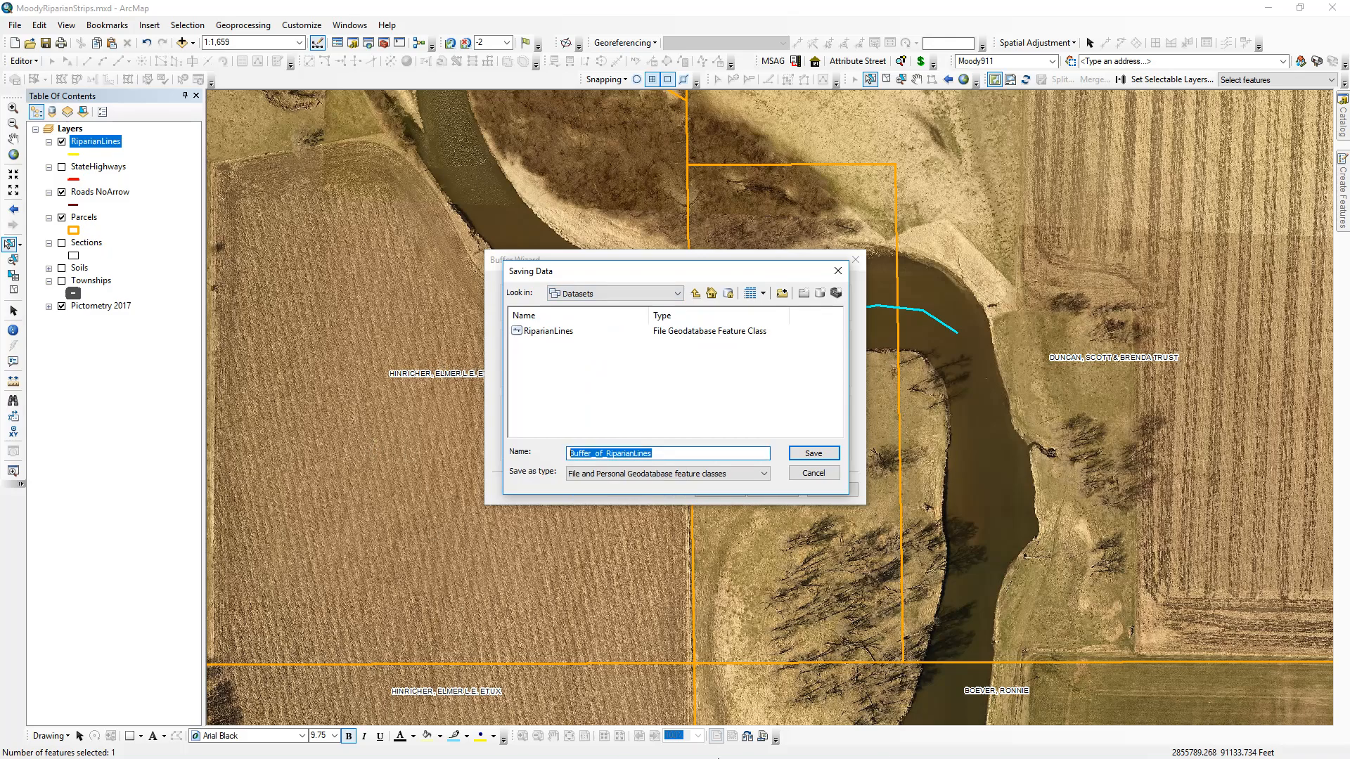
{"action": "type", "text": "RiparianBuffer01"}
{"action": "left_click", "coordinate": [812, 454]}
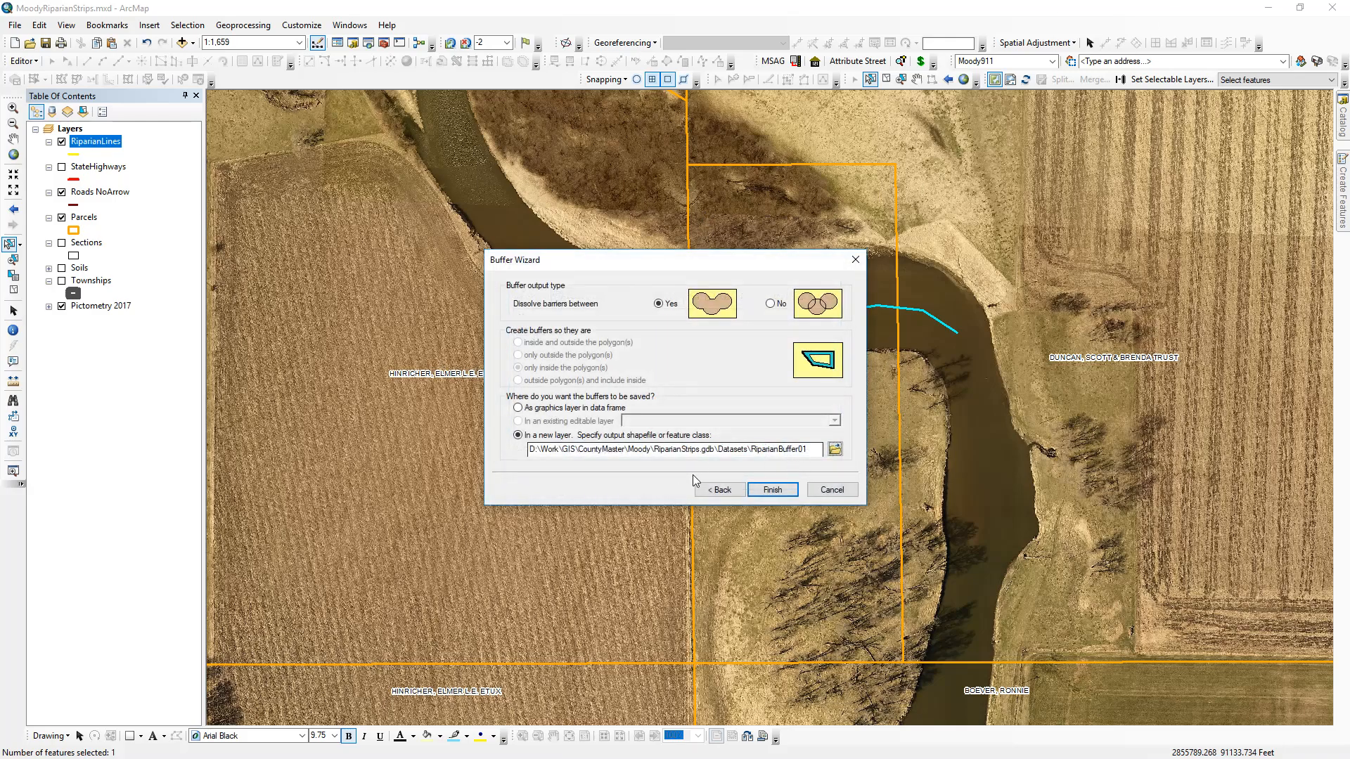
{"action": "left_click", "coordinate": [772, 490]}
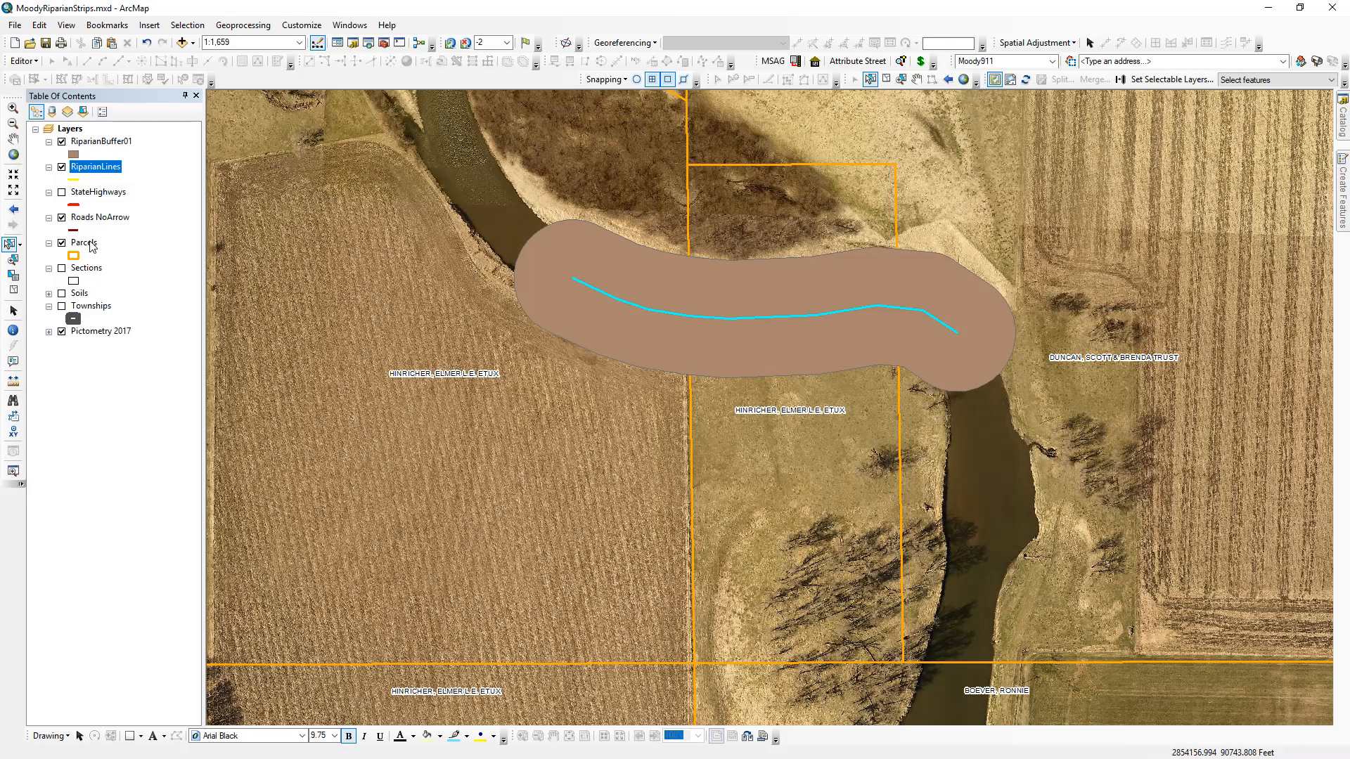
Start an edit session on the RiparianBuffer01 layer
{"action": "right_click", "coordinate": [89, 241]}
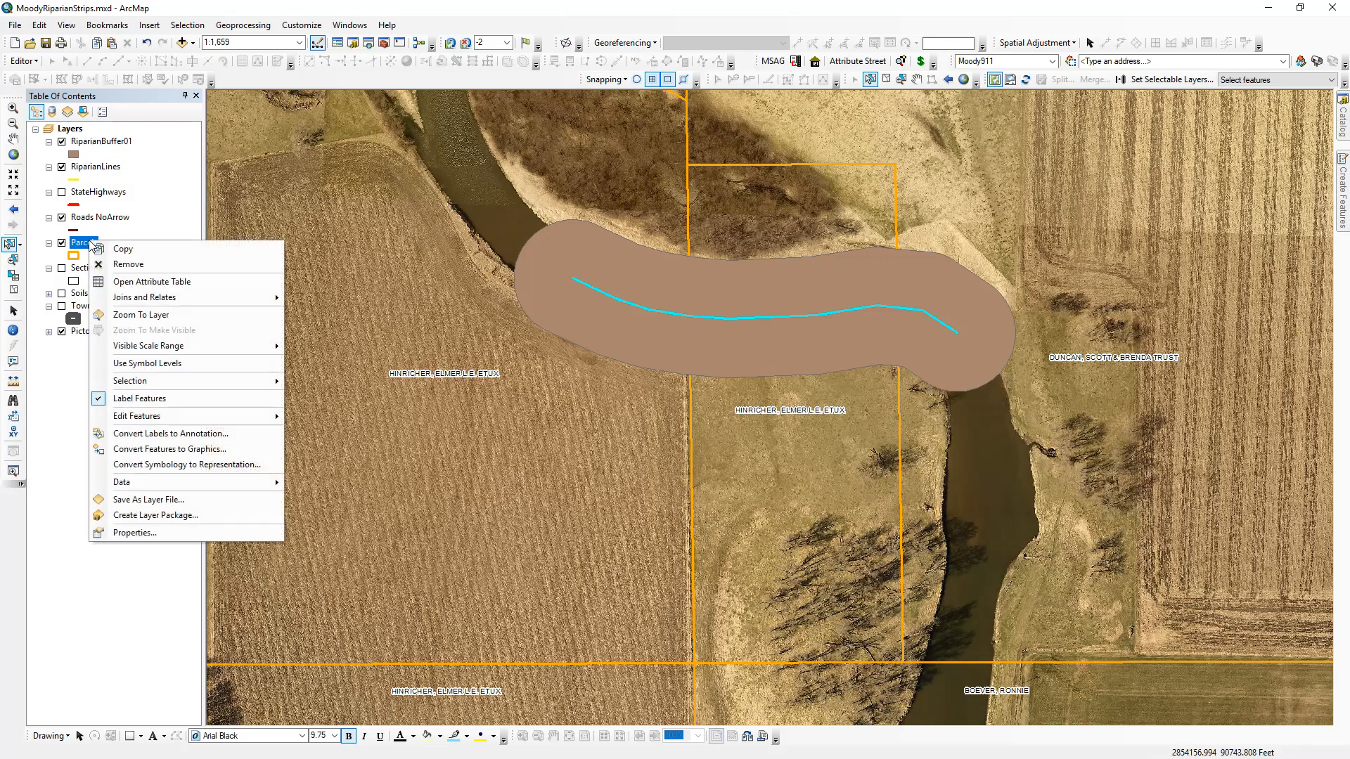
{"action": "left_click", "coordinate": [80, 2]}
{"action": "right_click", "coordinate": [96, 143]}
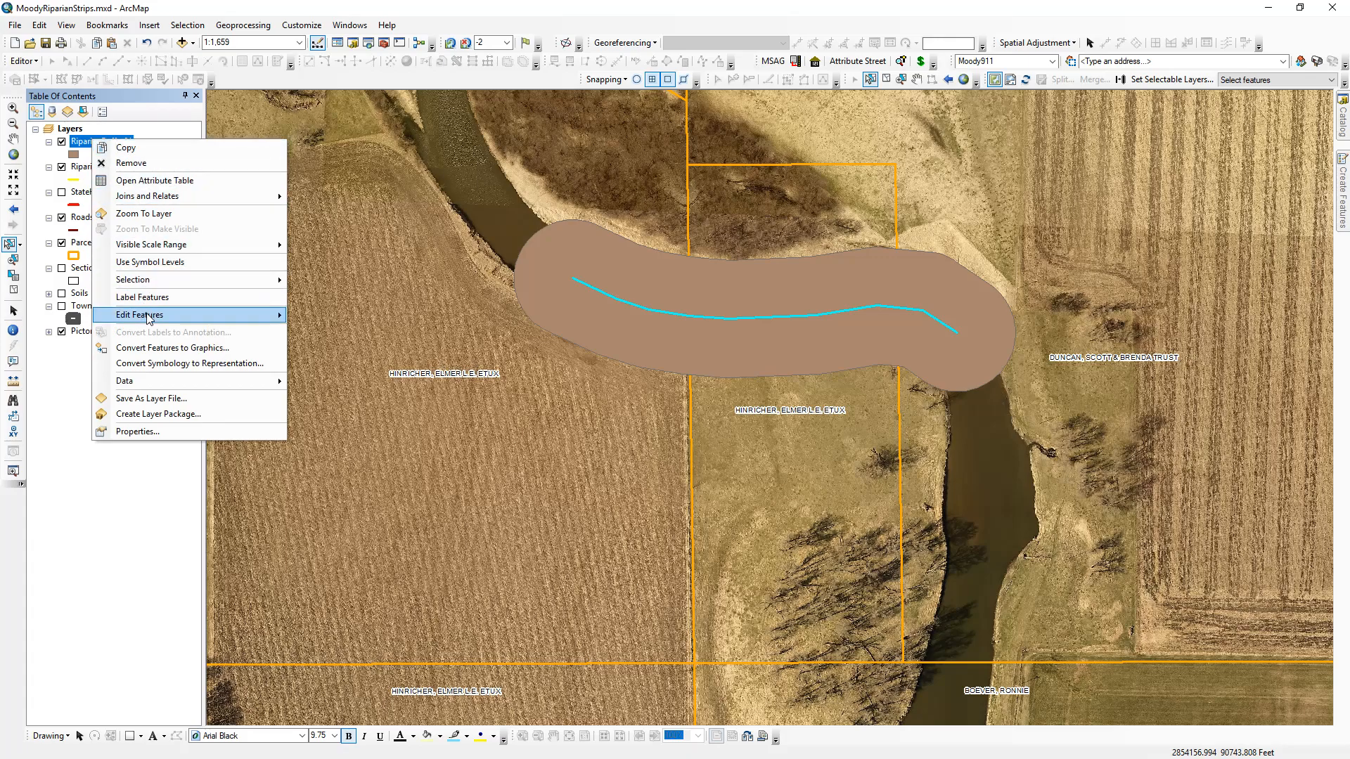
{"action": "mouse_move", "coordinate": [147, 315]}
{"action": "left_click", "coordinate": [315, 318]}
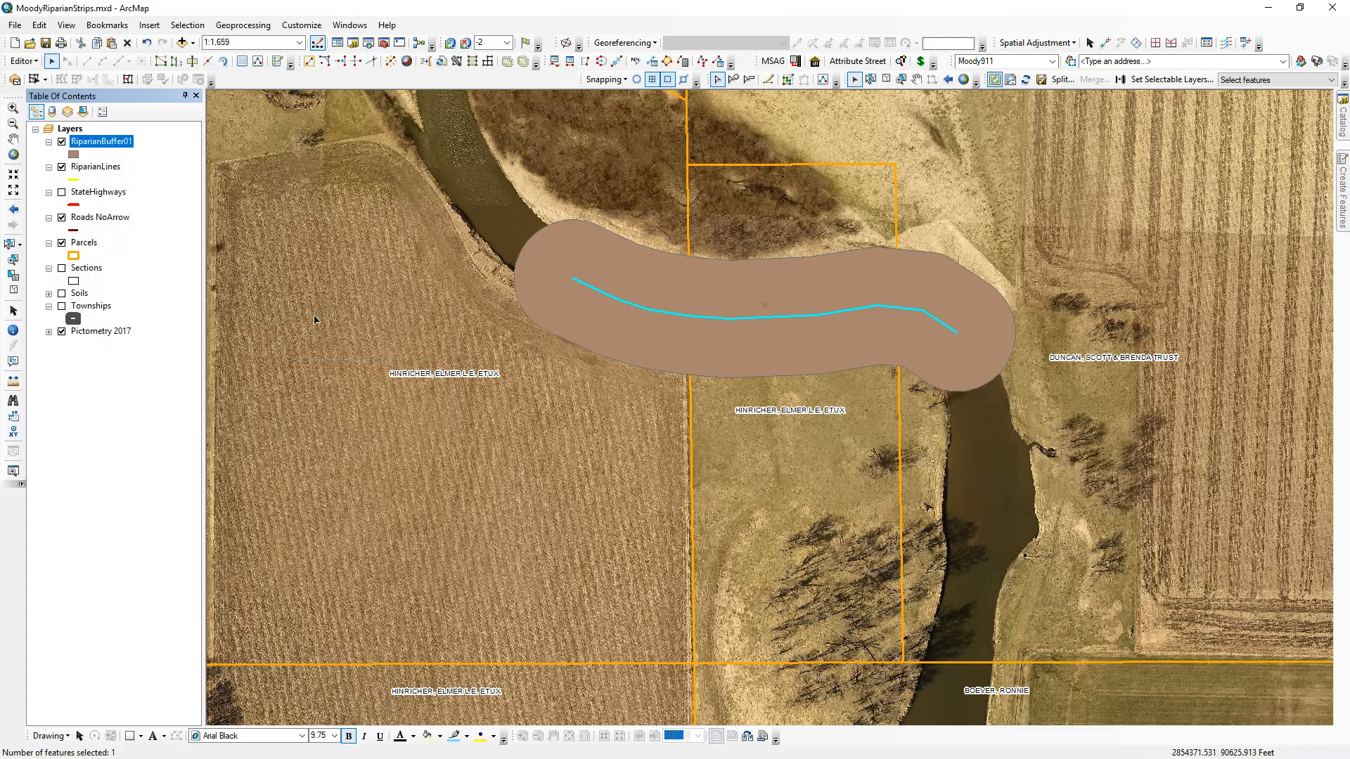
Make Parcels the only selectable layer and select the narrow rectangular parcel crossed by the middle of the buffer
{"action": "right_click", "coordinate": [80, 244]}
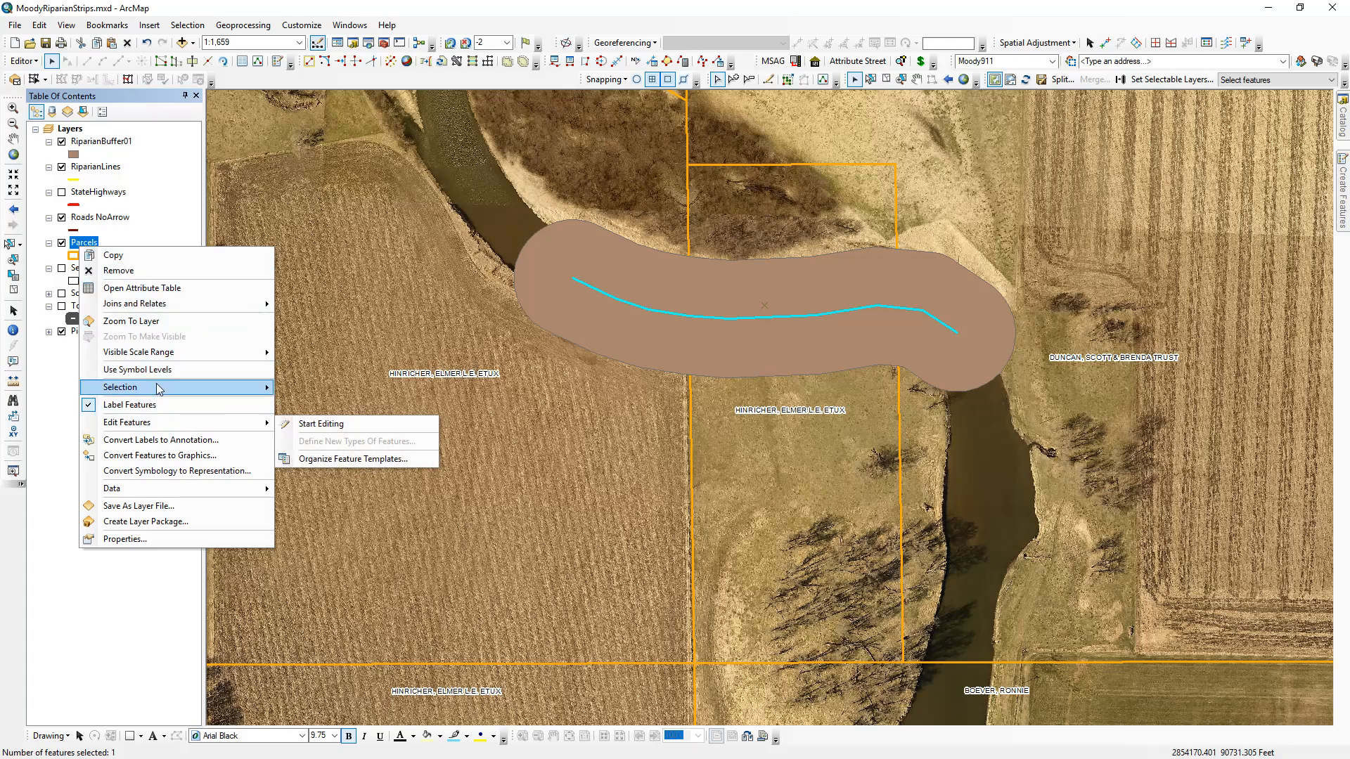
{"action": "left_click", "coordinate": [320, 472]}
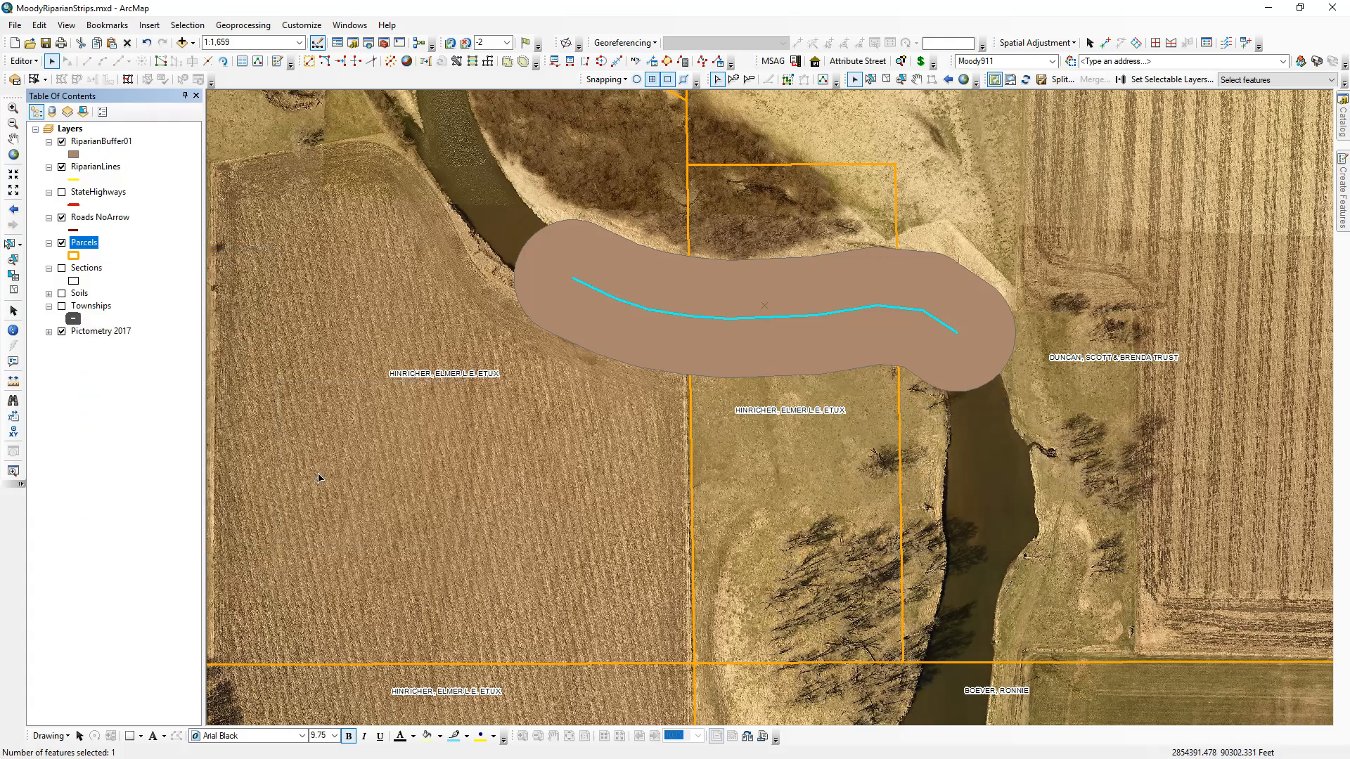
{"action": "left_click", "coordinate": [8, 243]}
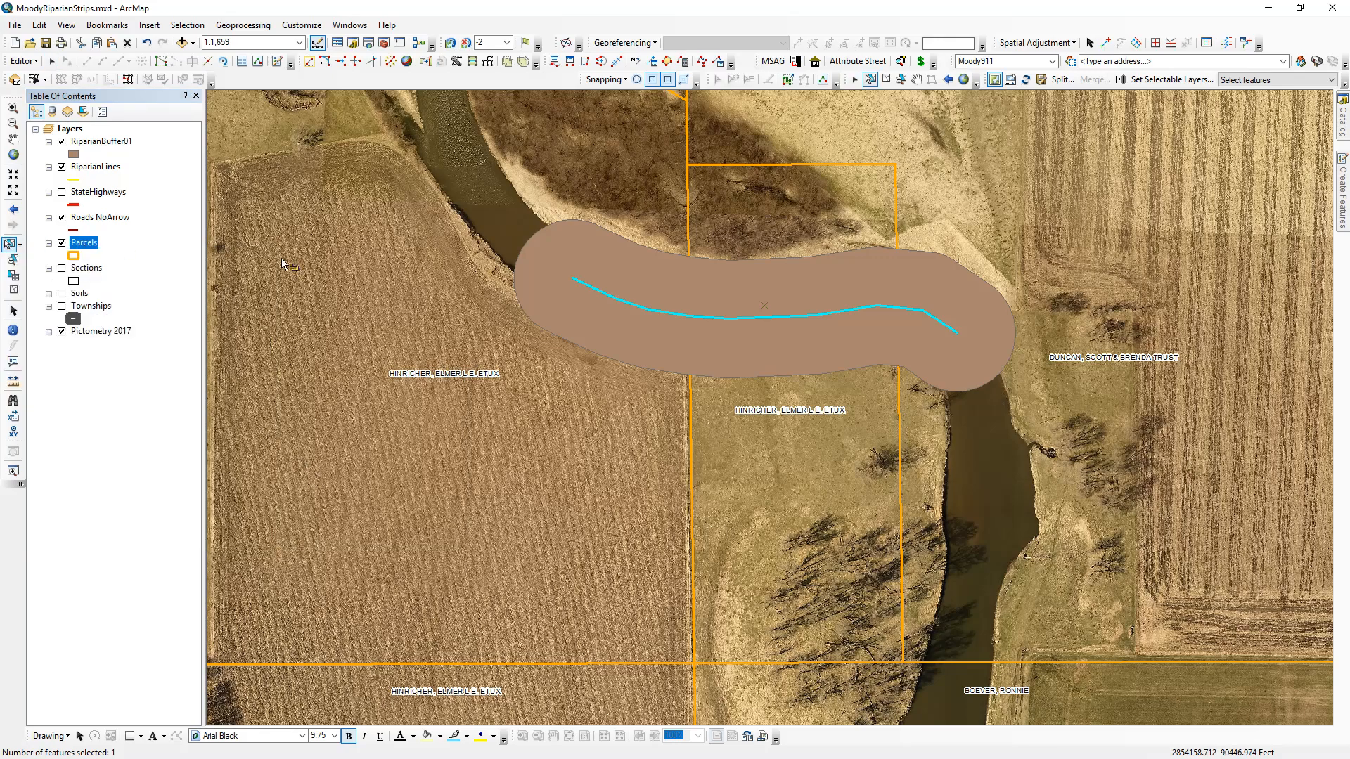
{"action": "left_click", "coordinate": [767, 217]}
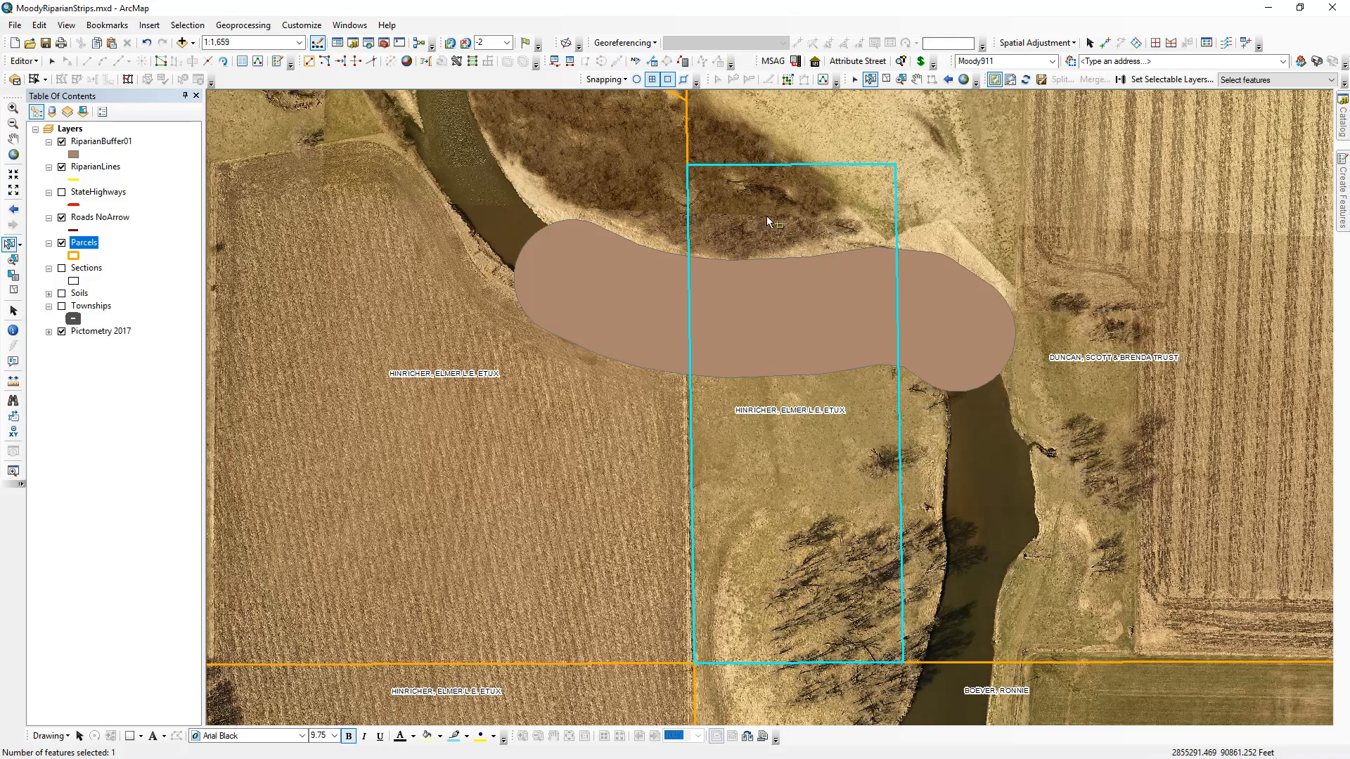
Clip the riparian buffer with the selected parcel, preserving the area that intersects
{"action": "left_click", "coordinate": [25, 60]}
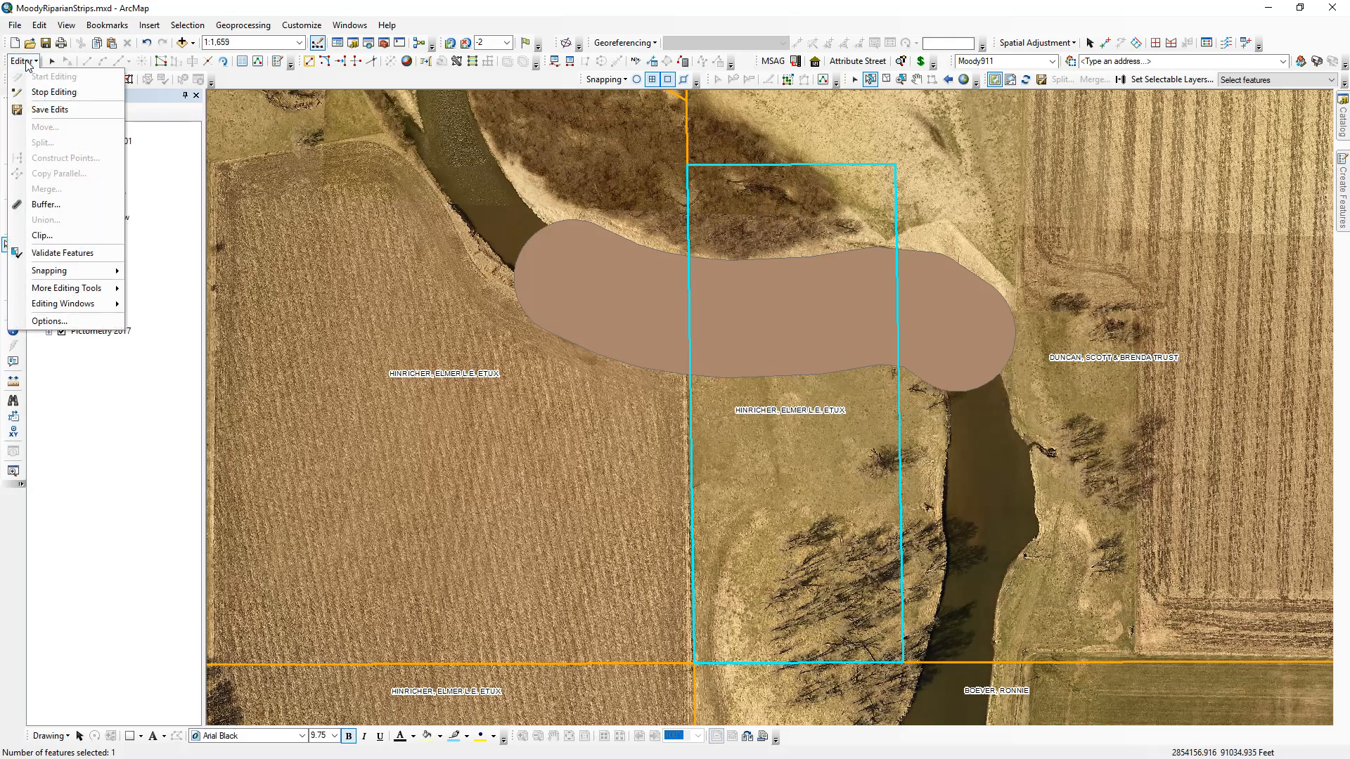
{"action": "left_click", "coordinate": [53, 240]}
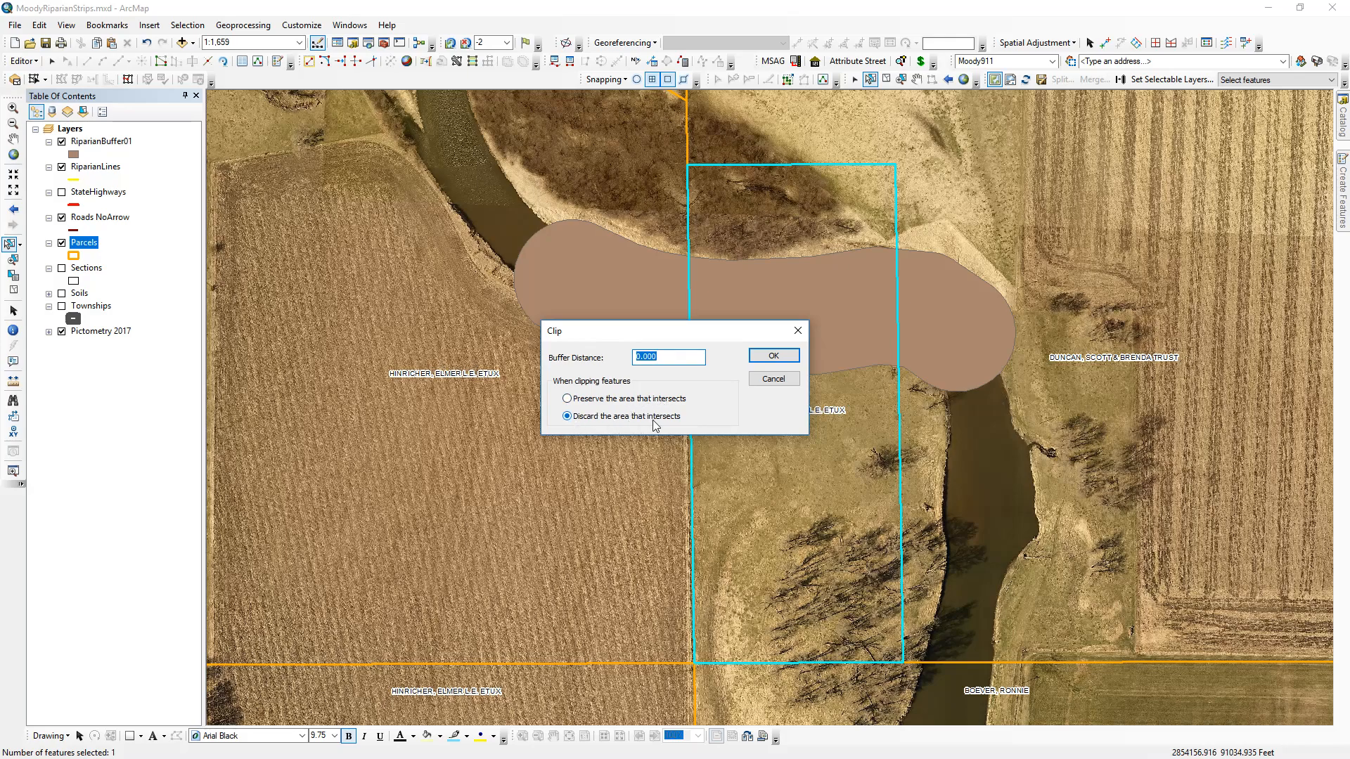
{"action": "left_click", "coordinate": [568, 399]}
{"action": "left_click", "coordinate": [791, 357]}
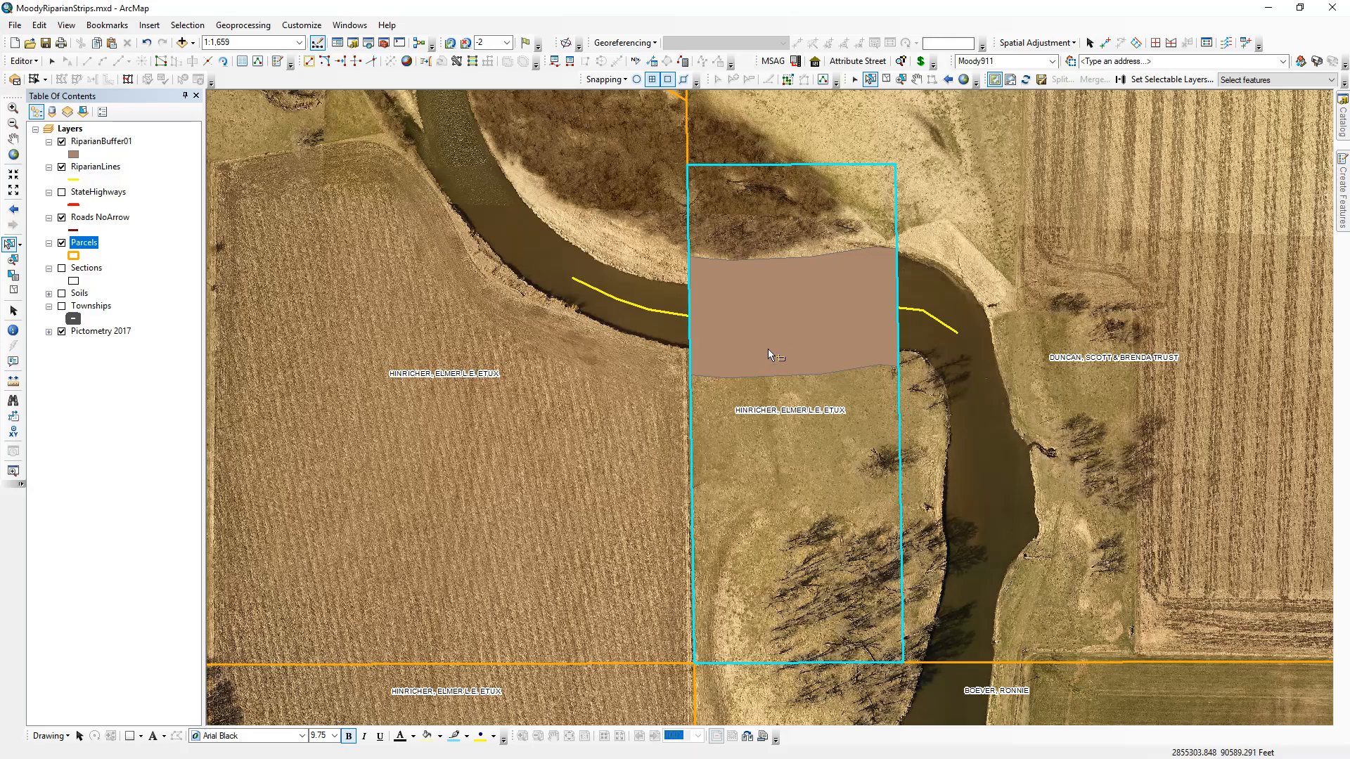
Check the clipped buffer against the Soils layer, hide Soils again, and stop editing with the edits saved
{"action": "left_click", "coordinate": [62, 295]}
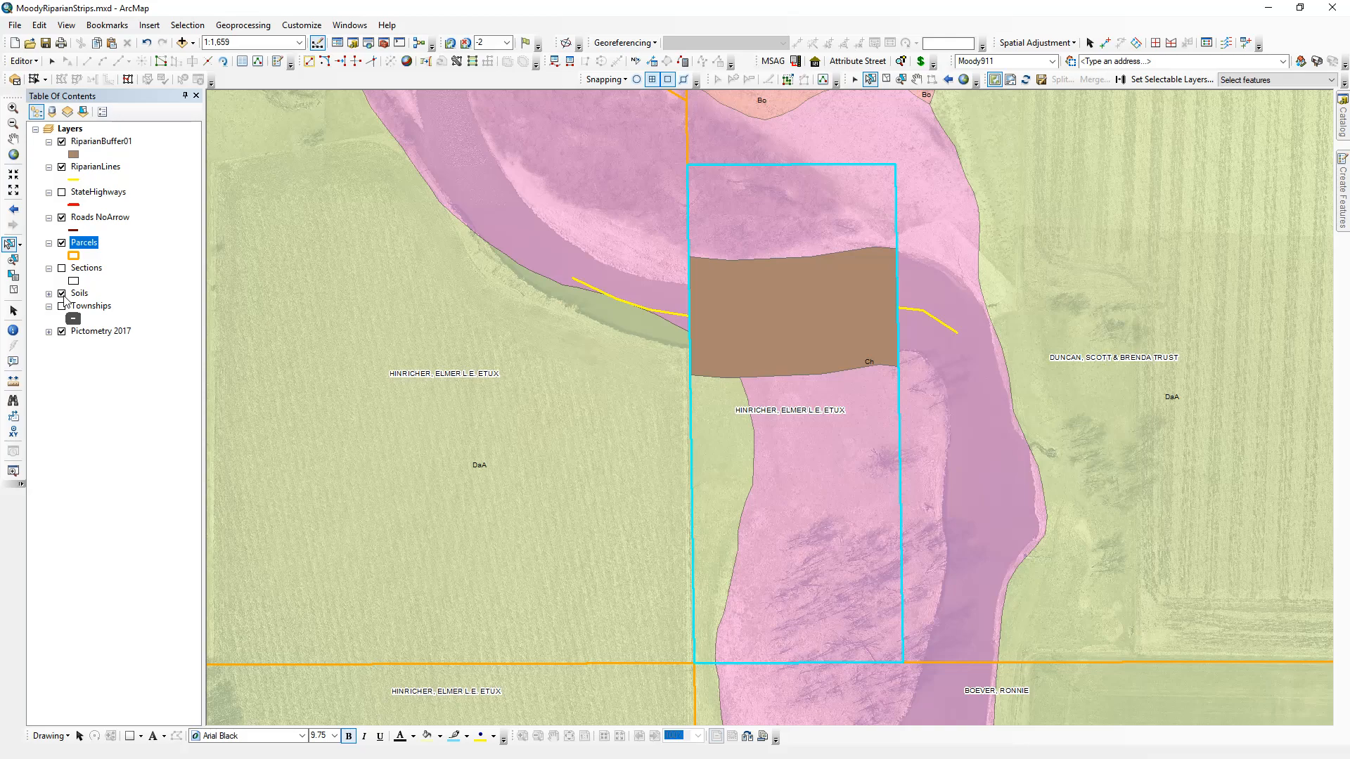
{"action": "left_click", "coordinate": [62, 295]}
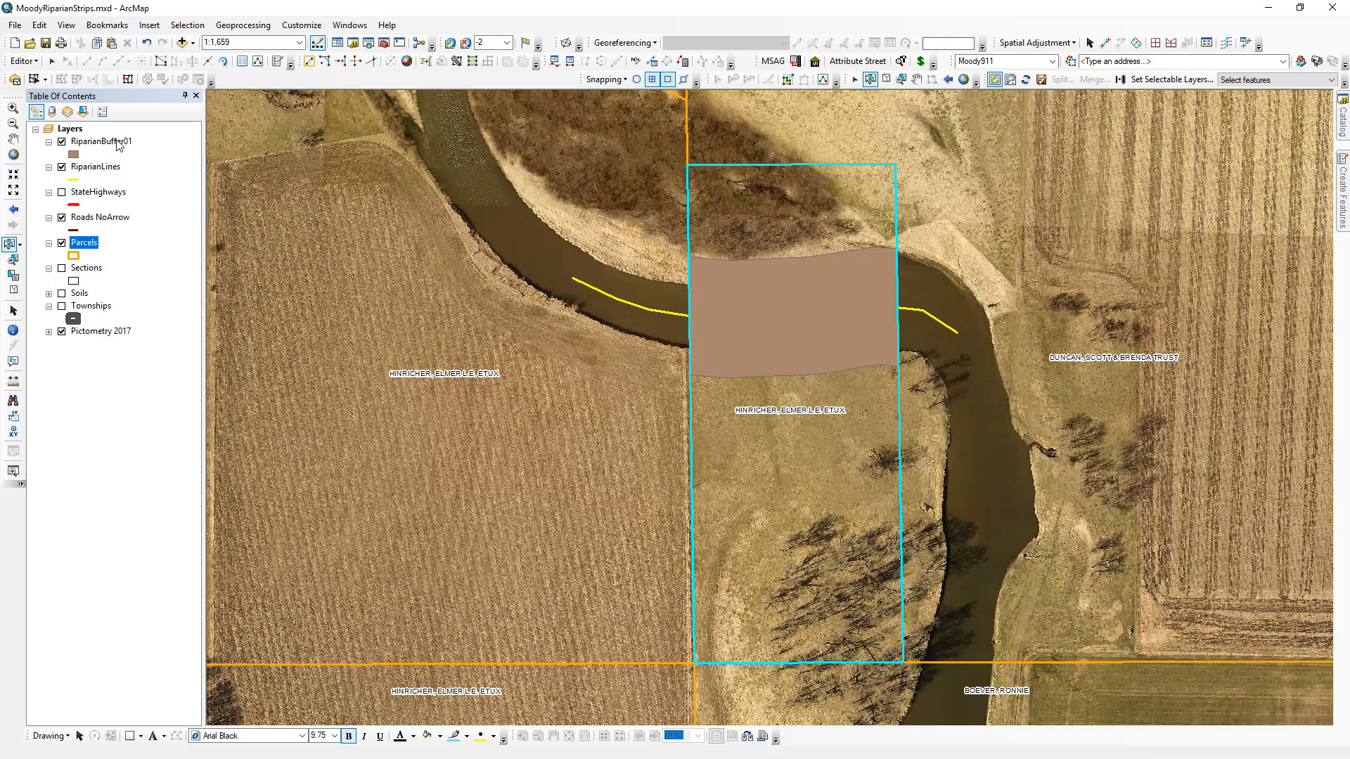
{"action": "left_click", "coordinate": [116, 142]}
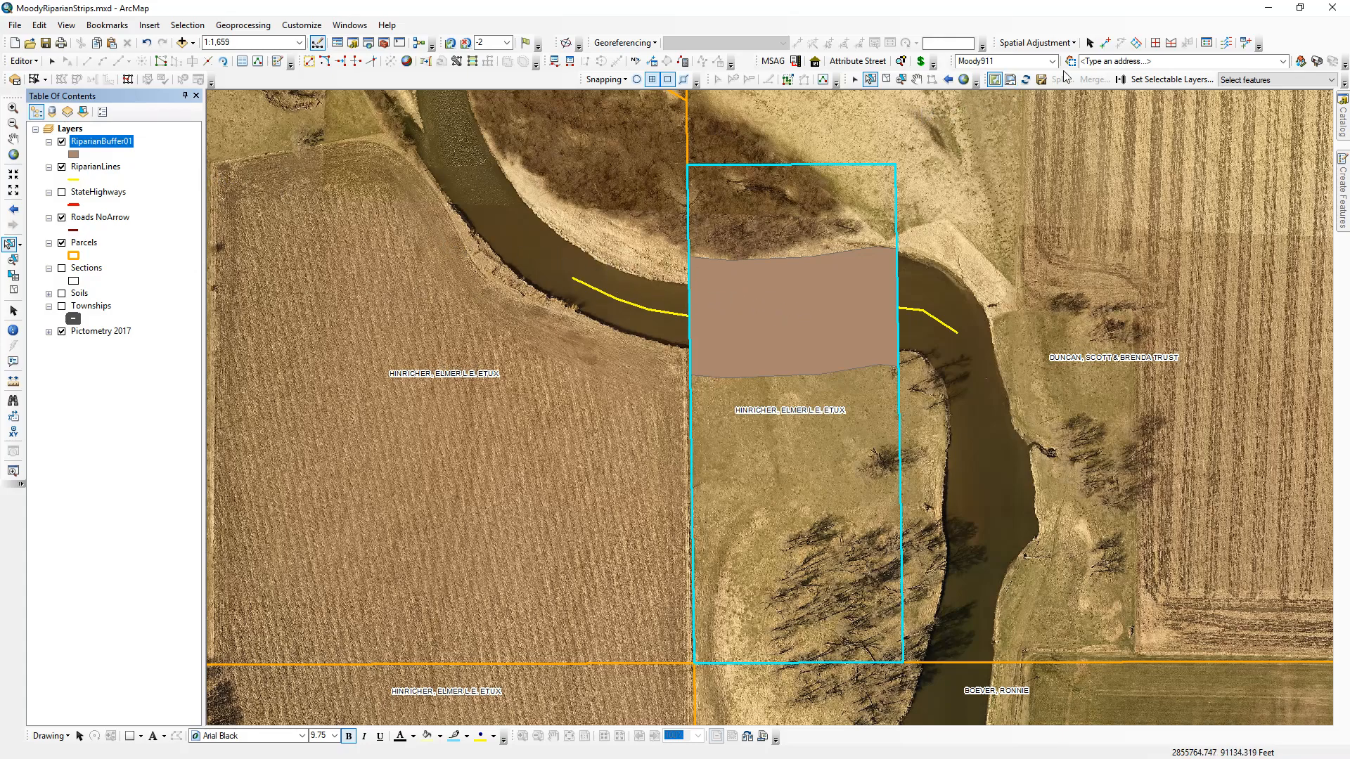
{"action": "left_click", "coordinate": [40, 78]}
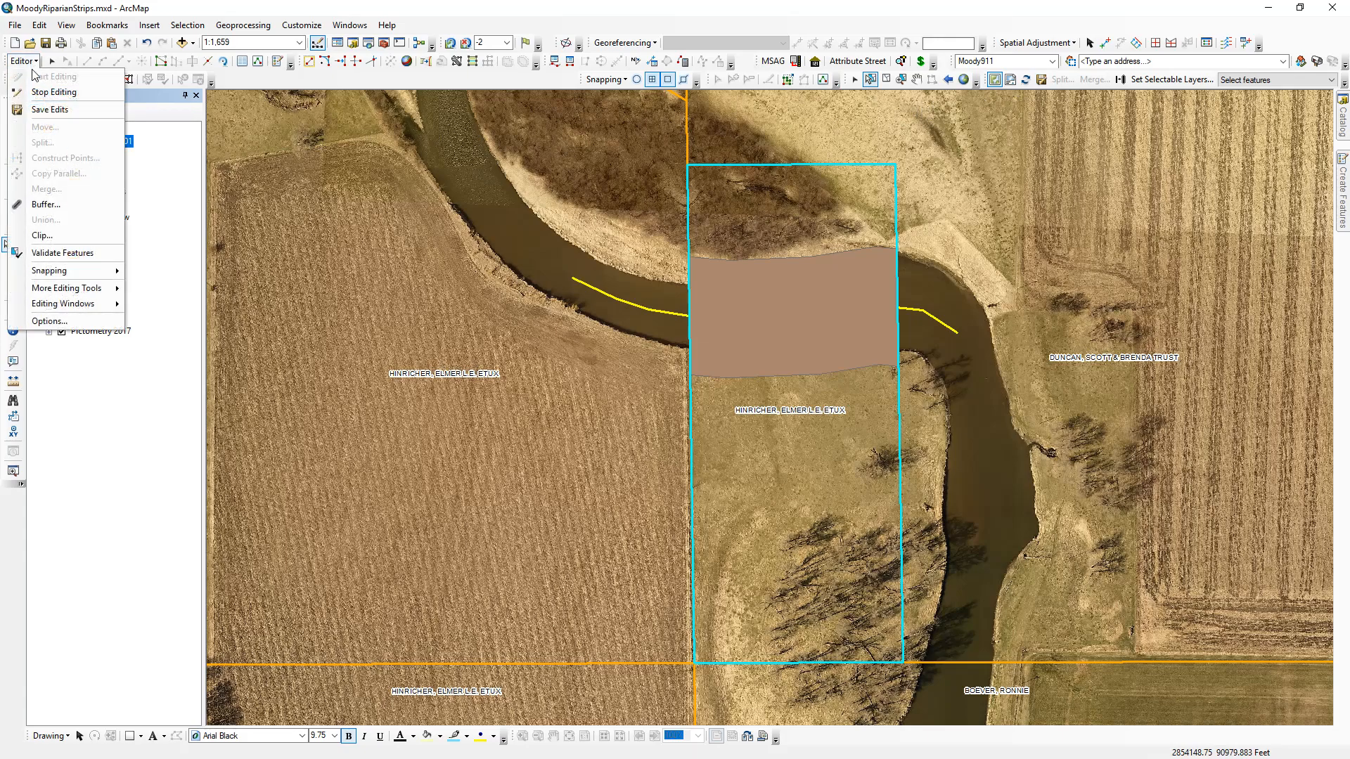
{"action": "left_click", "coordinate": [44, 92]}
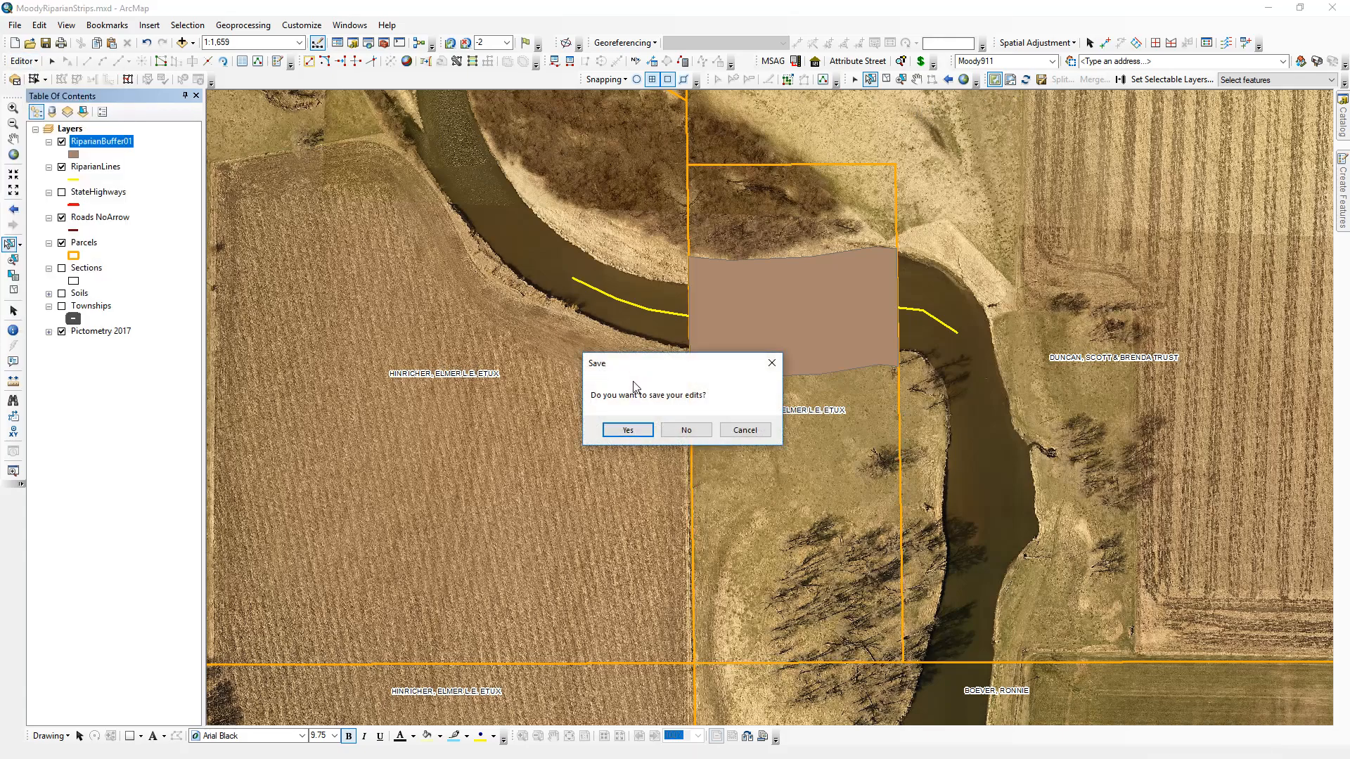
{"action": "left_click", "coordinate": [631, 430]}
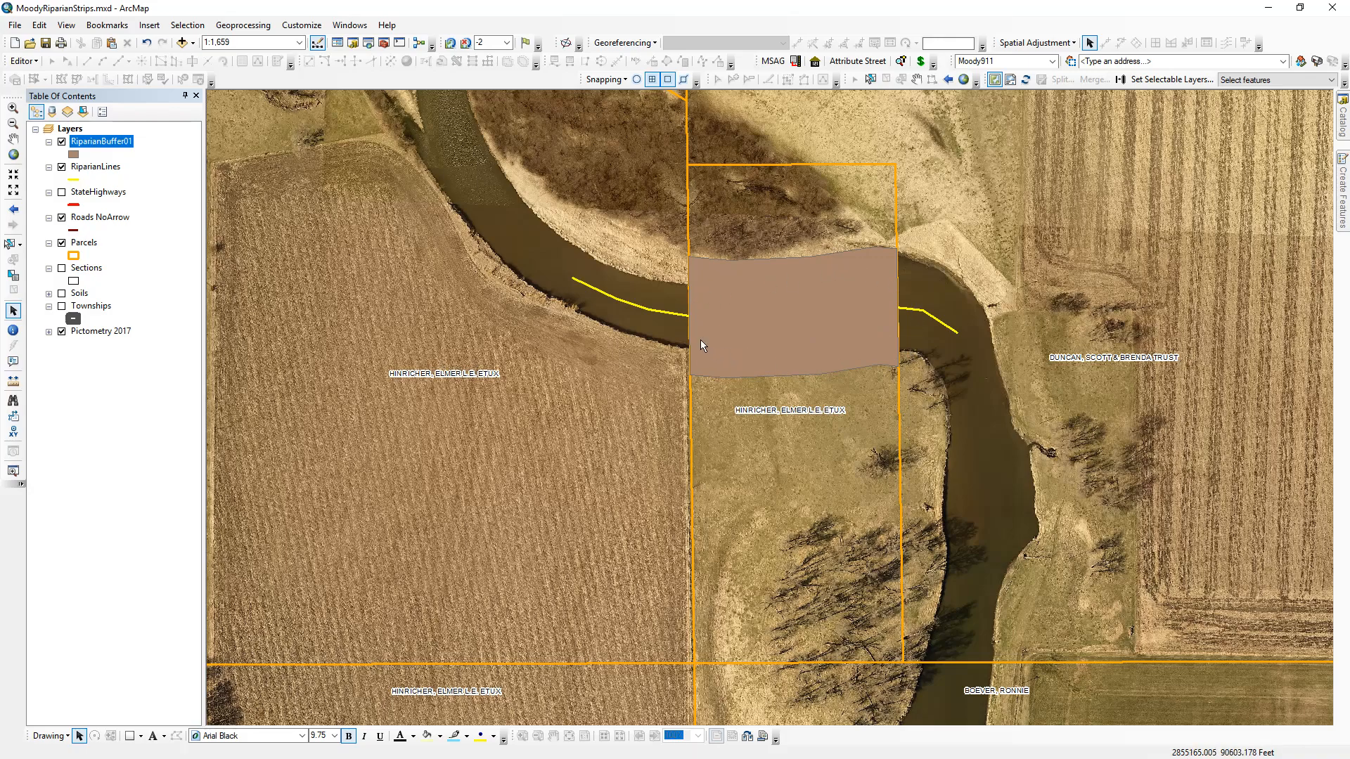
Move RiparianBuffer01 below StateHighways in the layer order and show the Soils layer, comparing it with the buffer hidden and shown
{"action": "left_click_drag", "start_coordinate": [104, 142], "coordinate": [109, 208]}
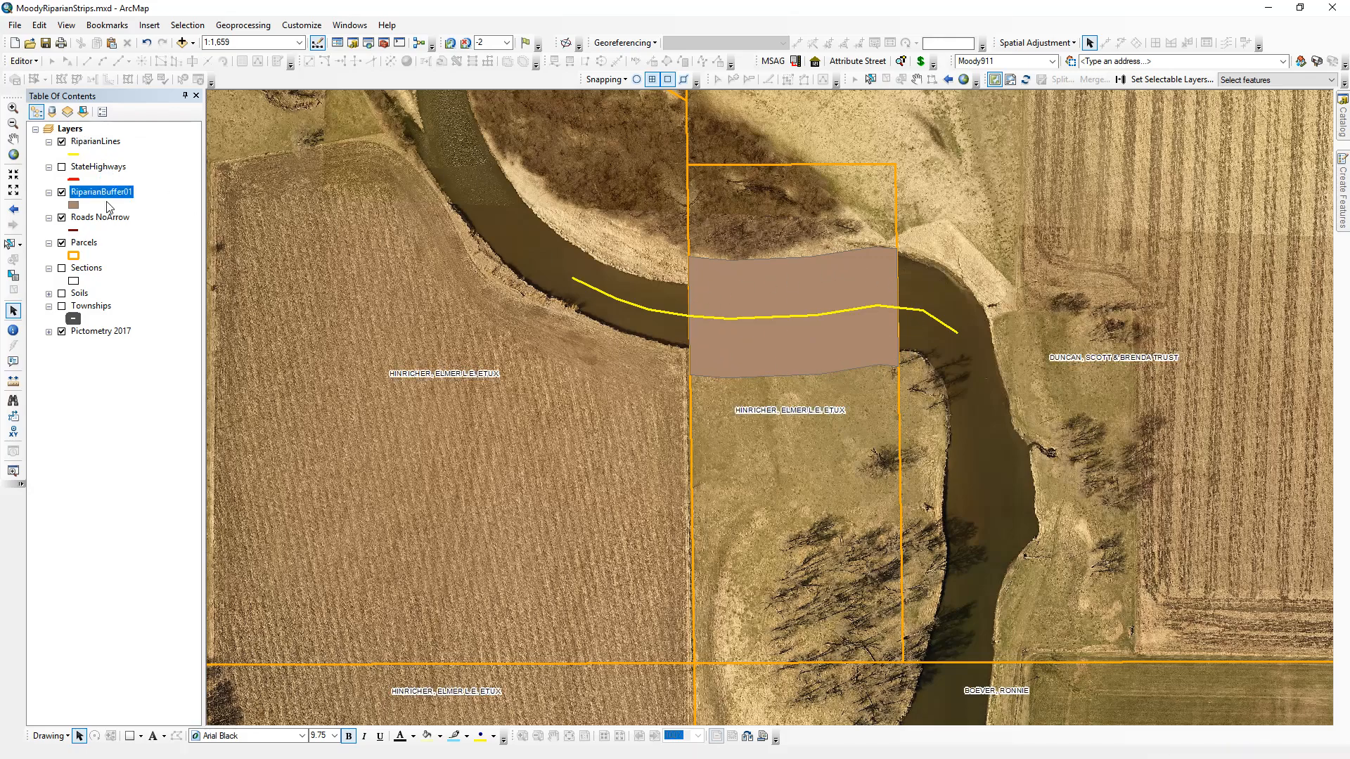
{"action": "left_click", "coordinate": [79, 246]}
{"action": "left_click", "coordinate": [84, 294]}
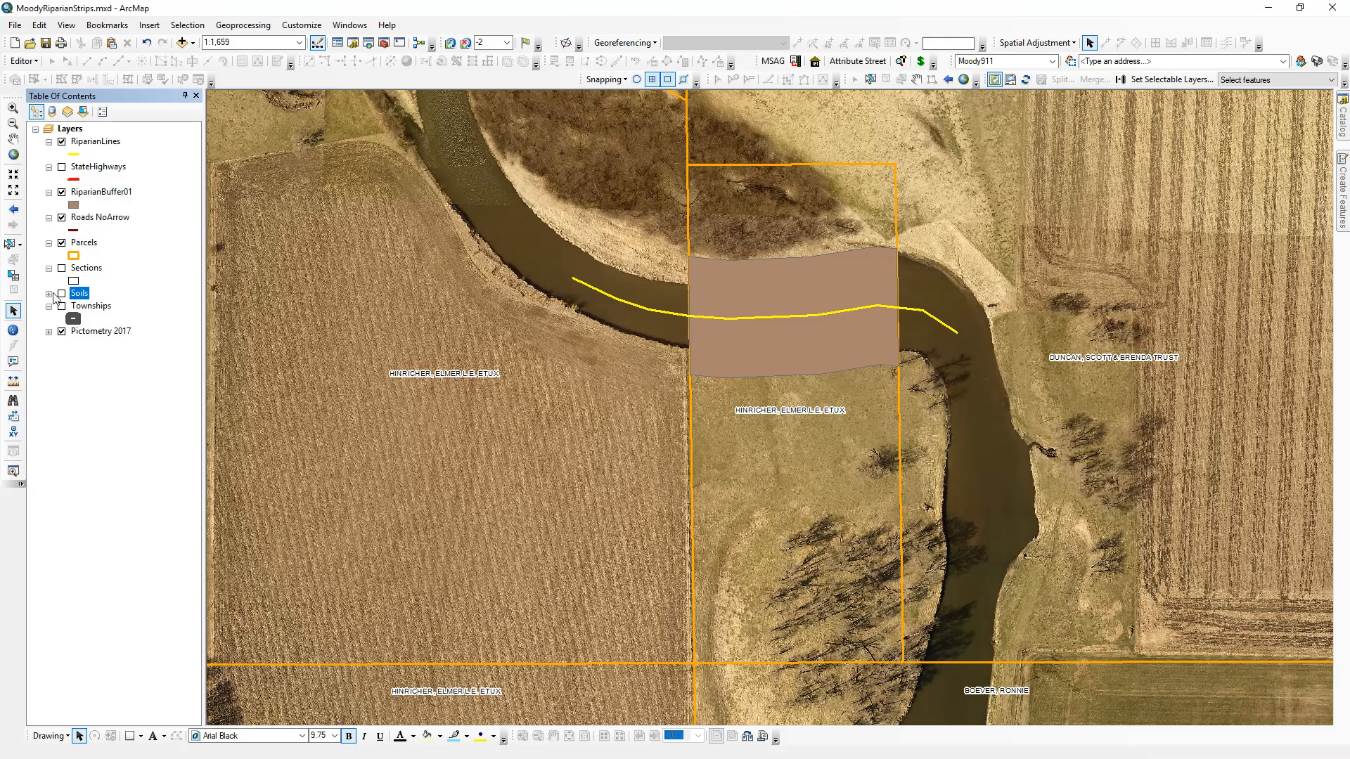
{"action": "left_click", "coordinate": [62, 294]}
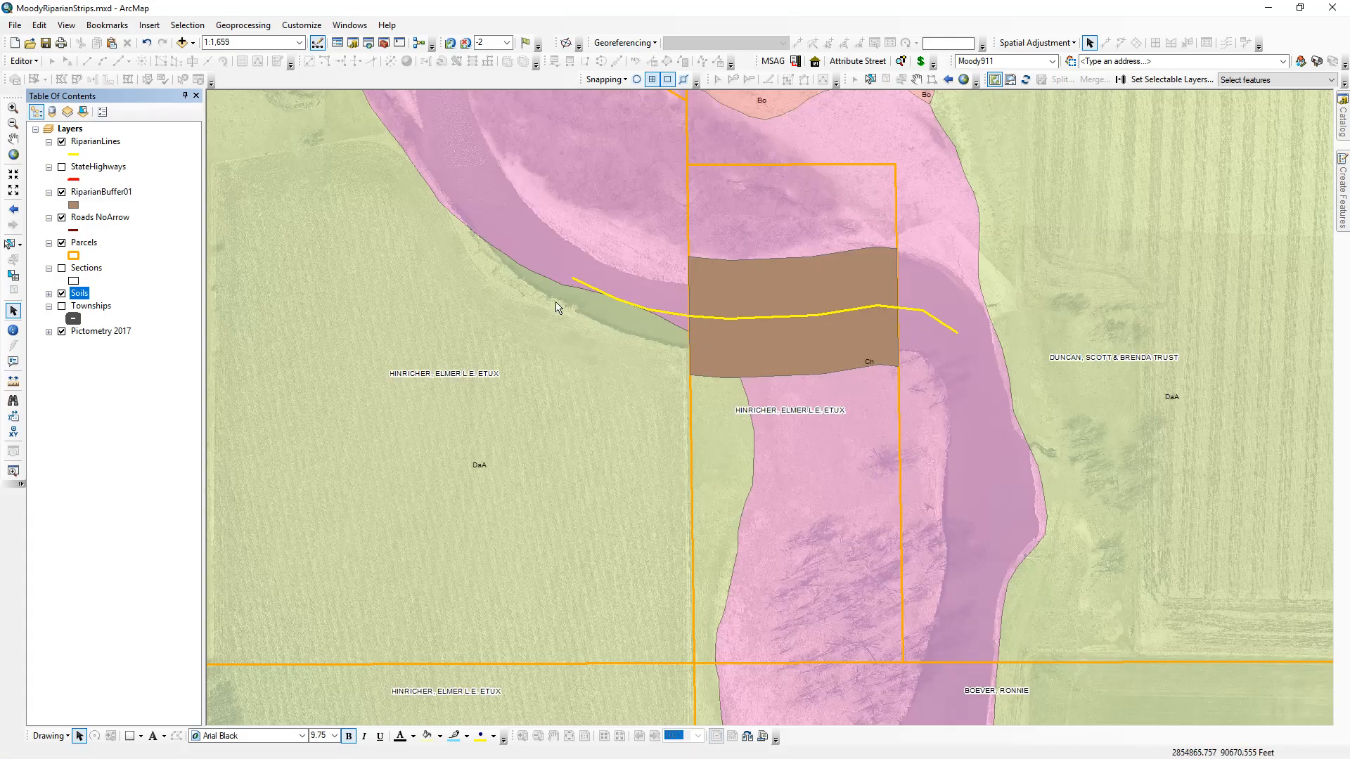
{"action": "left_click", "coordinate": [62, 193]}
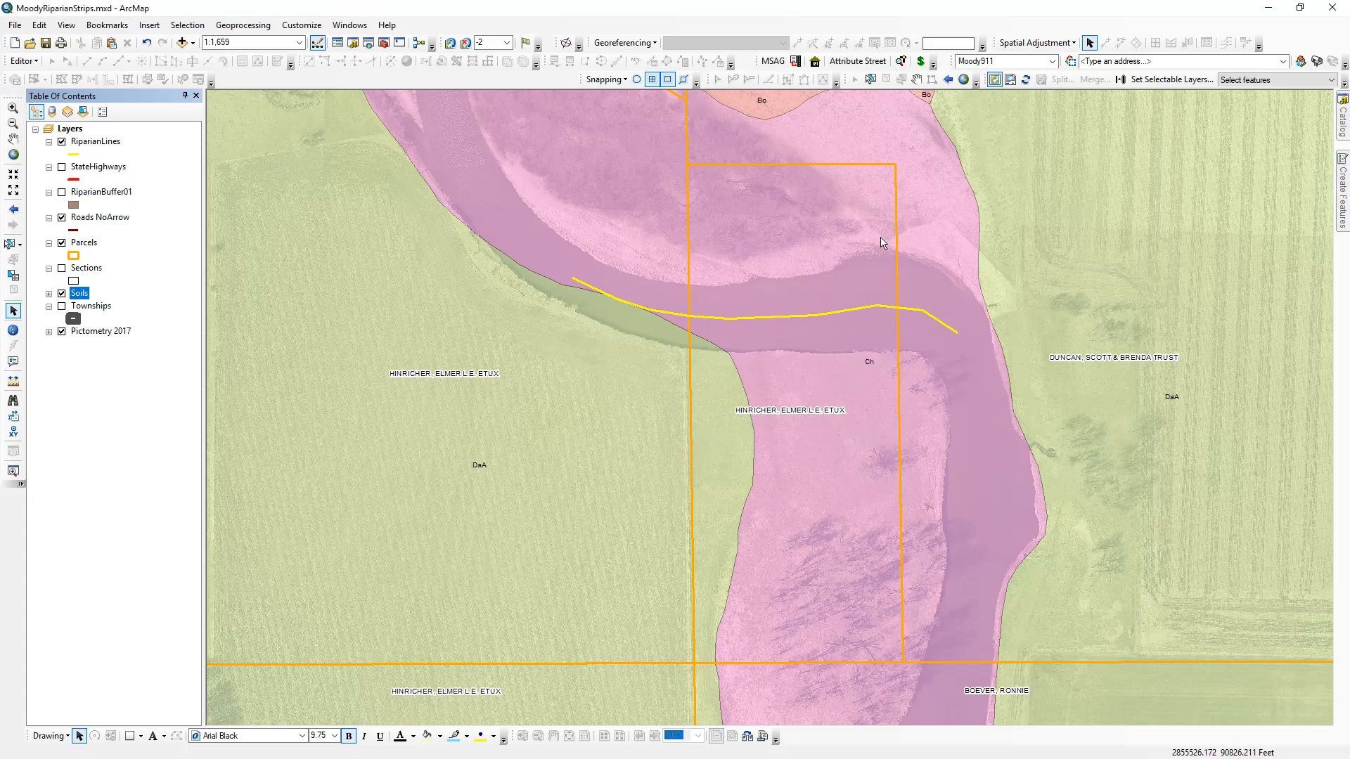
{"action": "left_click", "coordinate": [62, 192]}
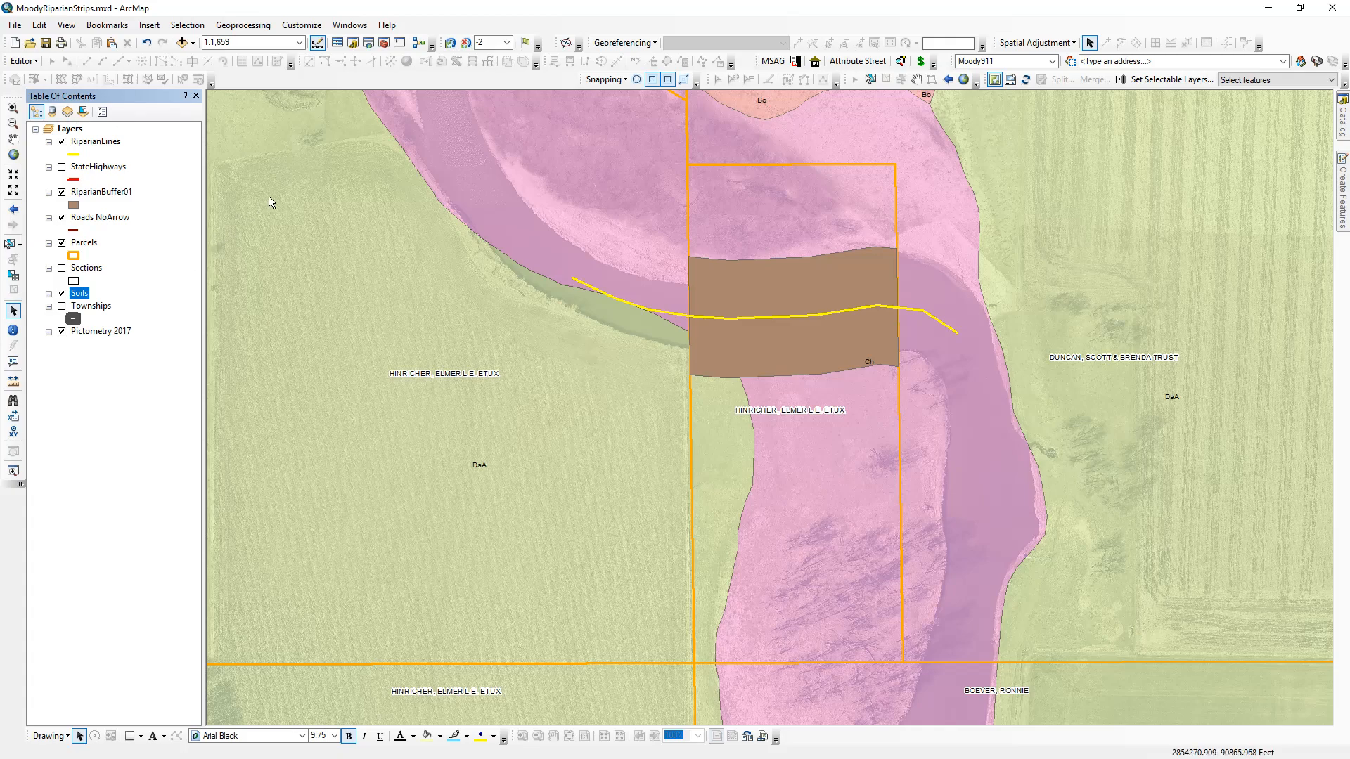
Set up the Intersect overlay analysis tool with Parcels, RiparianBuffer01 and Soils as the input features
{"action": "left_click", "coordinate": [384, 44]}
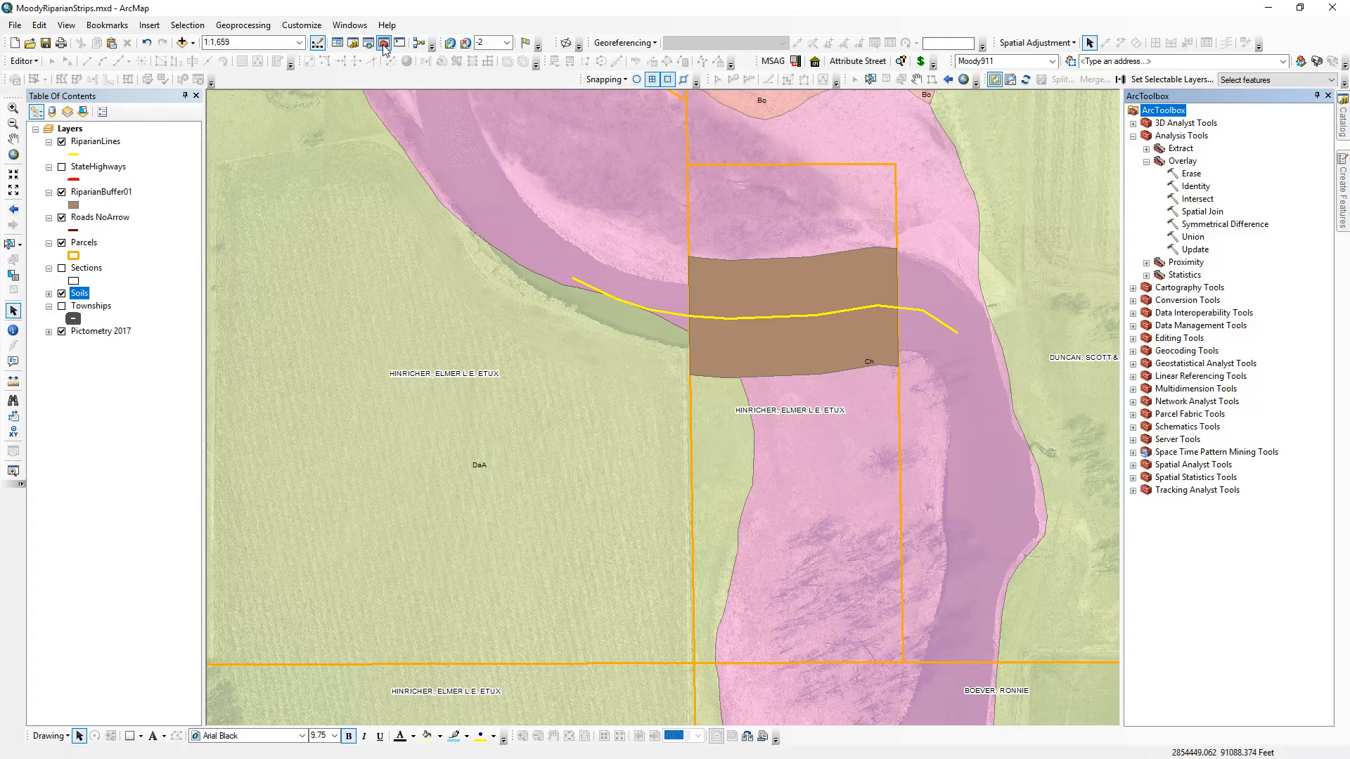
{"action": "left_click", "coordinate": [1133, 136]}
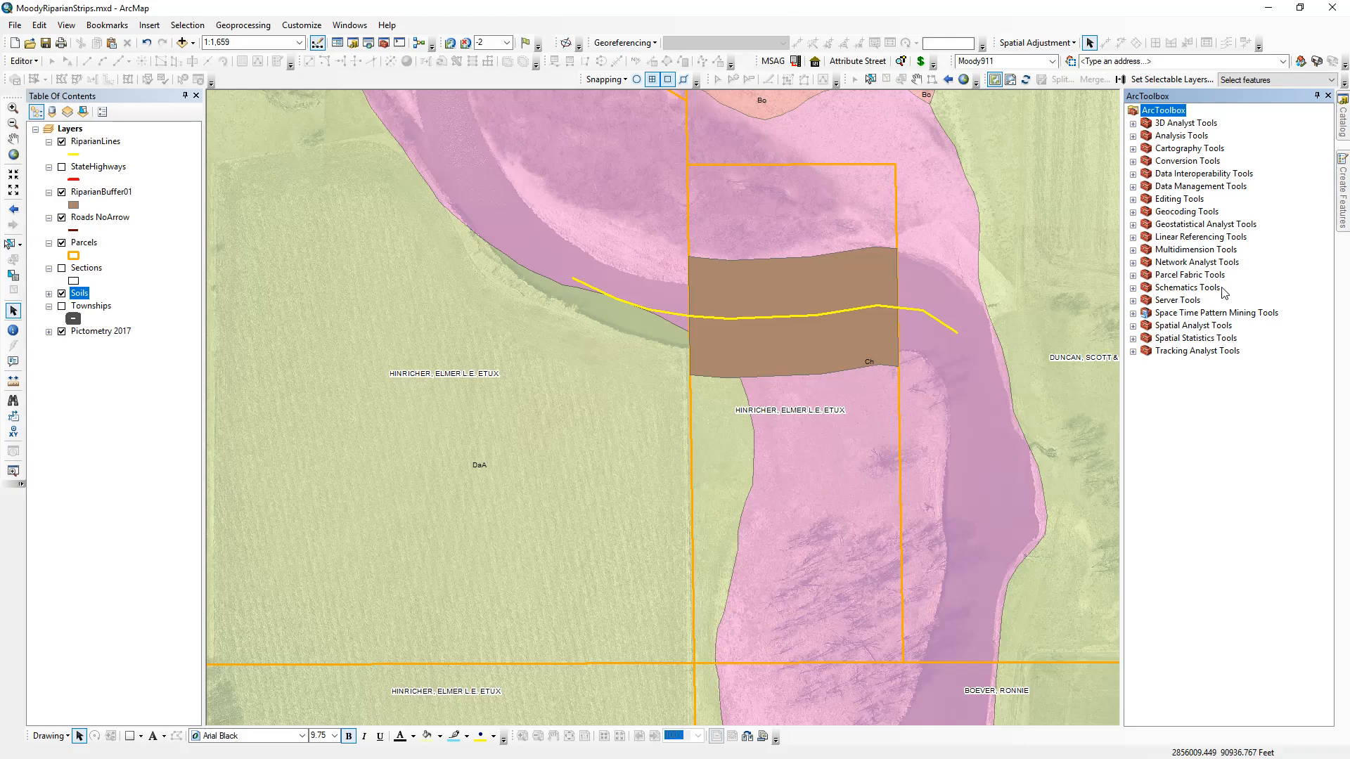
{"action": "double_click", "coordinate": [1169, 138]}
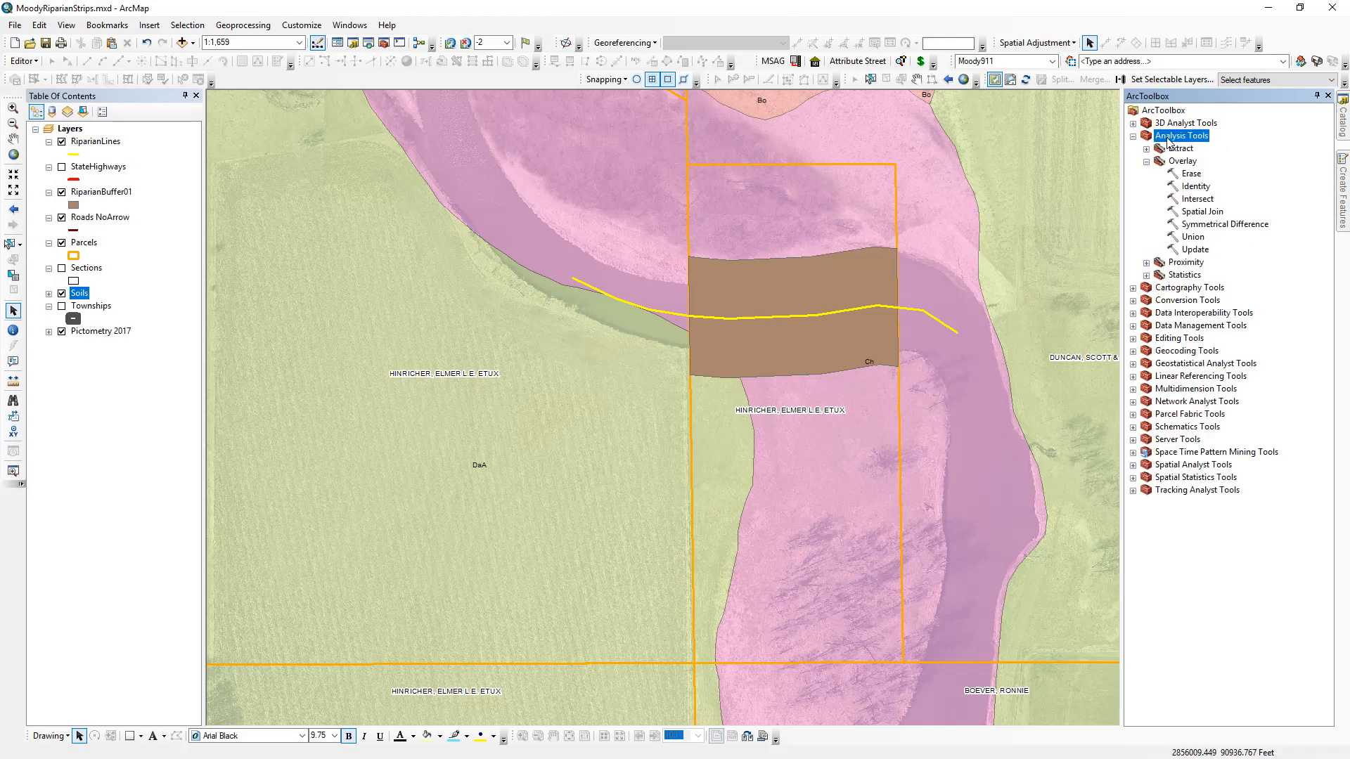
{"action": "left_click", "coordinate": [1189, 161]}
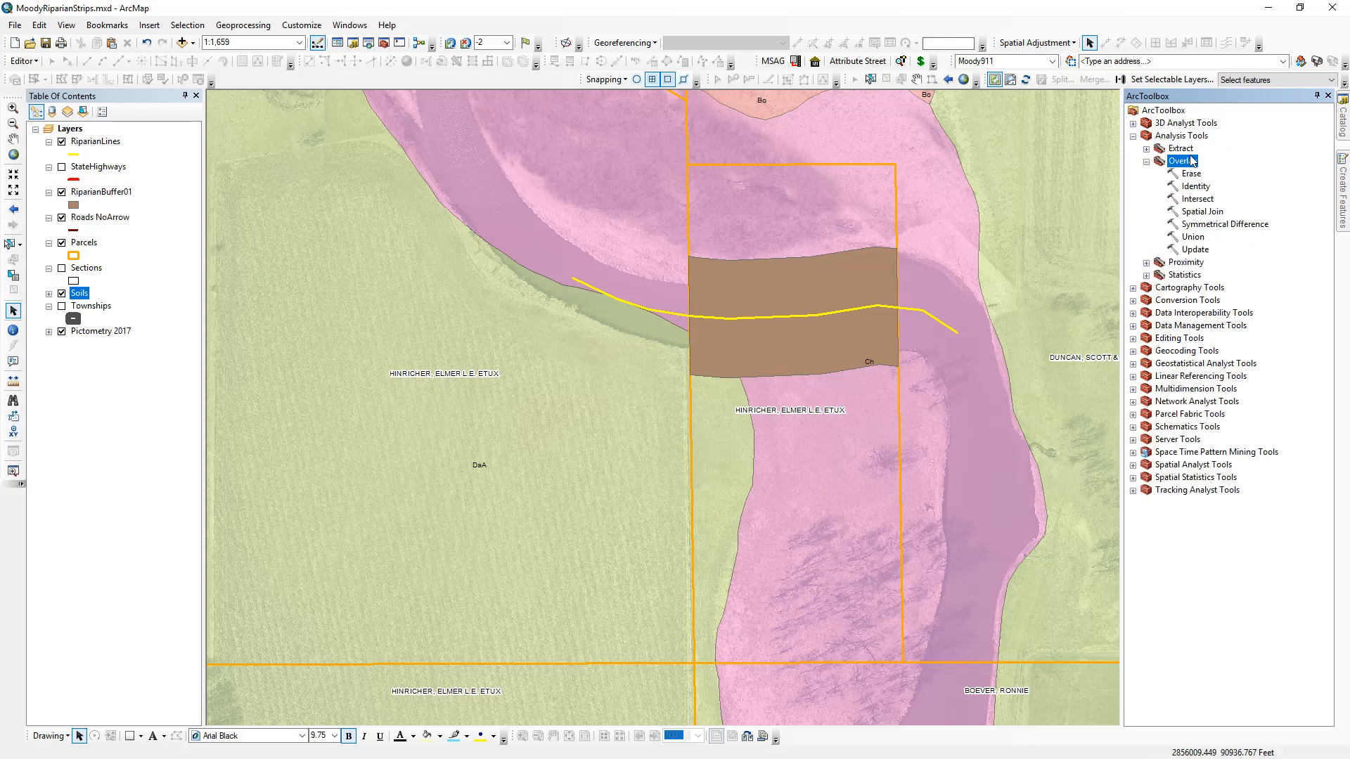
{"action": "left_click", "coordinate": [1194, 200]}
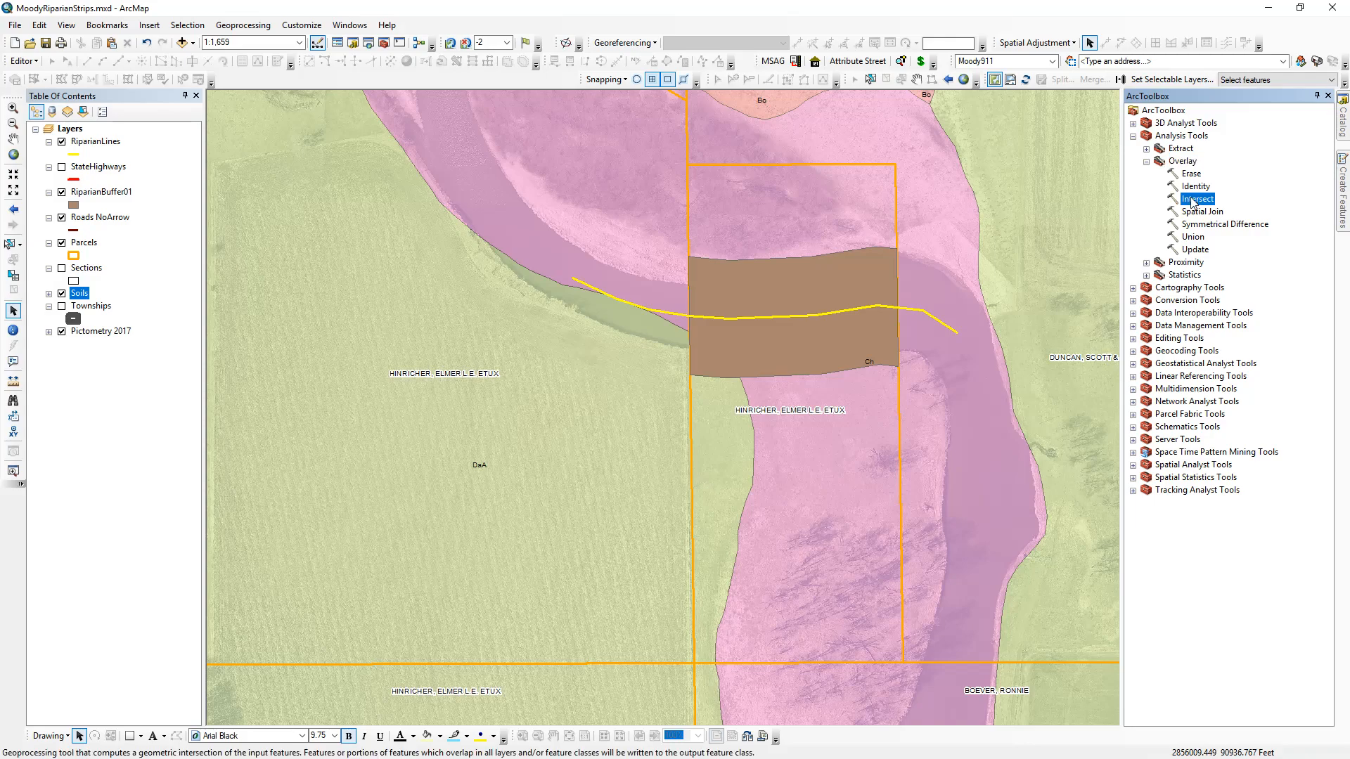
{"action": "double_click", "coordinate": [1194, 201]}
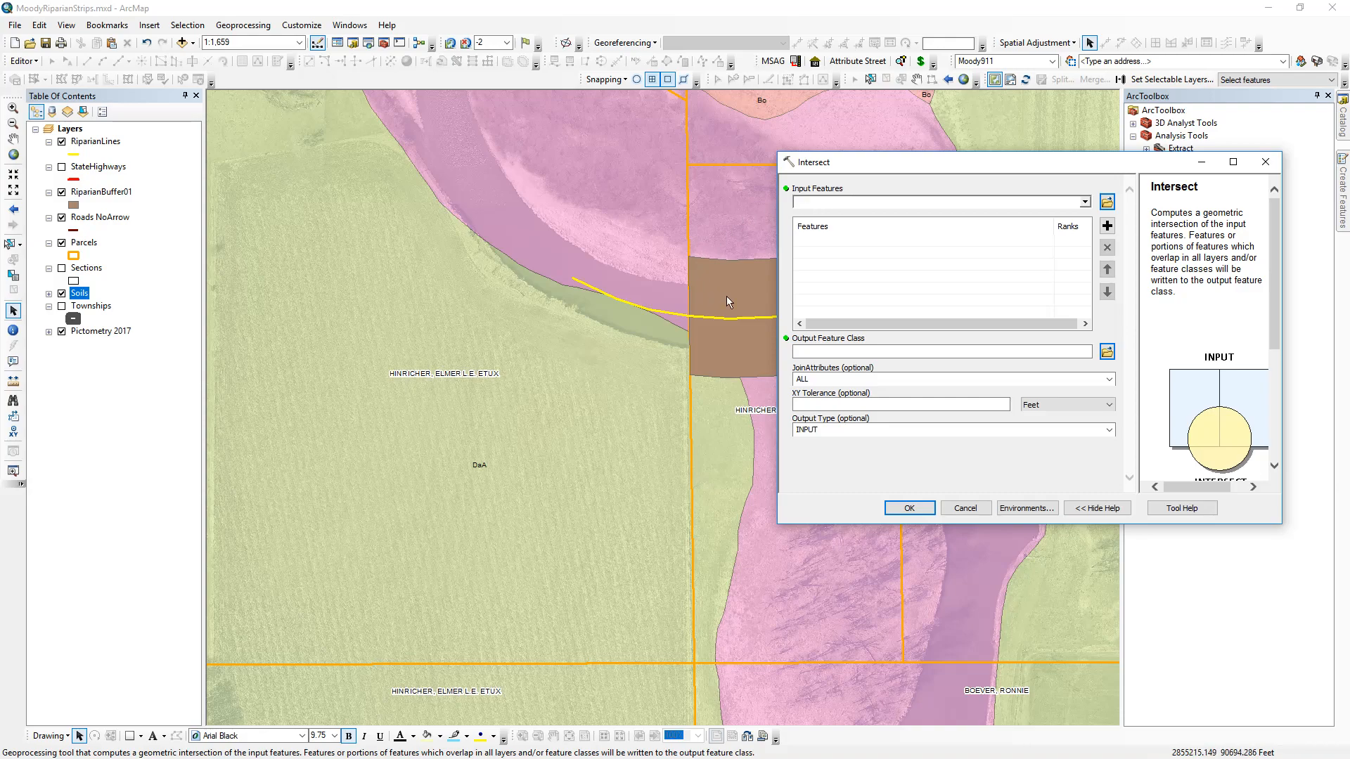
{"action": "left_click", "coordinate": [1087, 204]}
{"action": "left_click", "coordinate": [835, 267]}
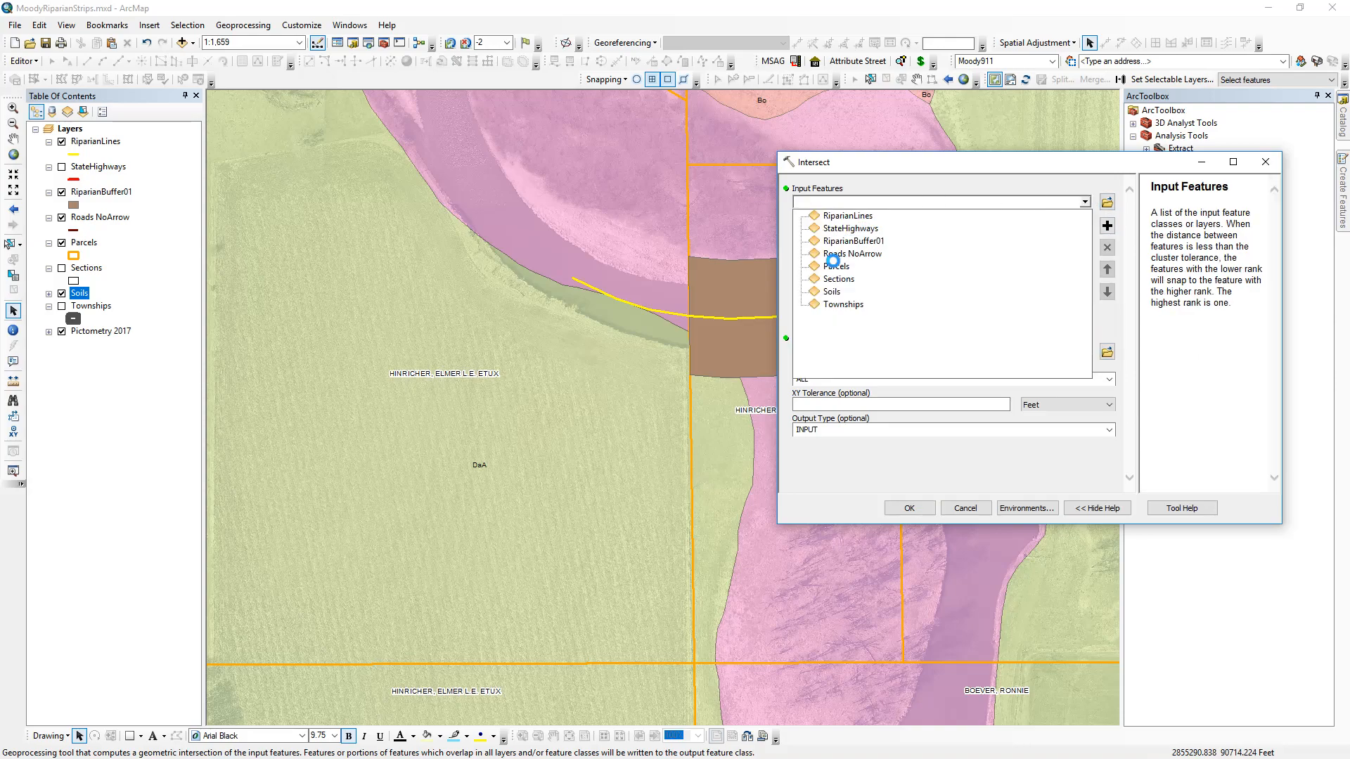
{"action": "left_click", "coordinate": [1085, 203]}
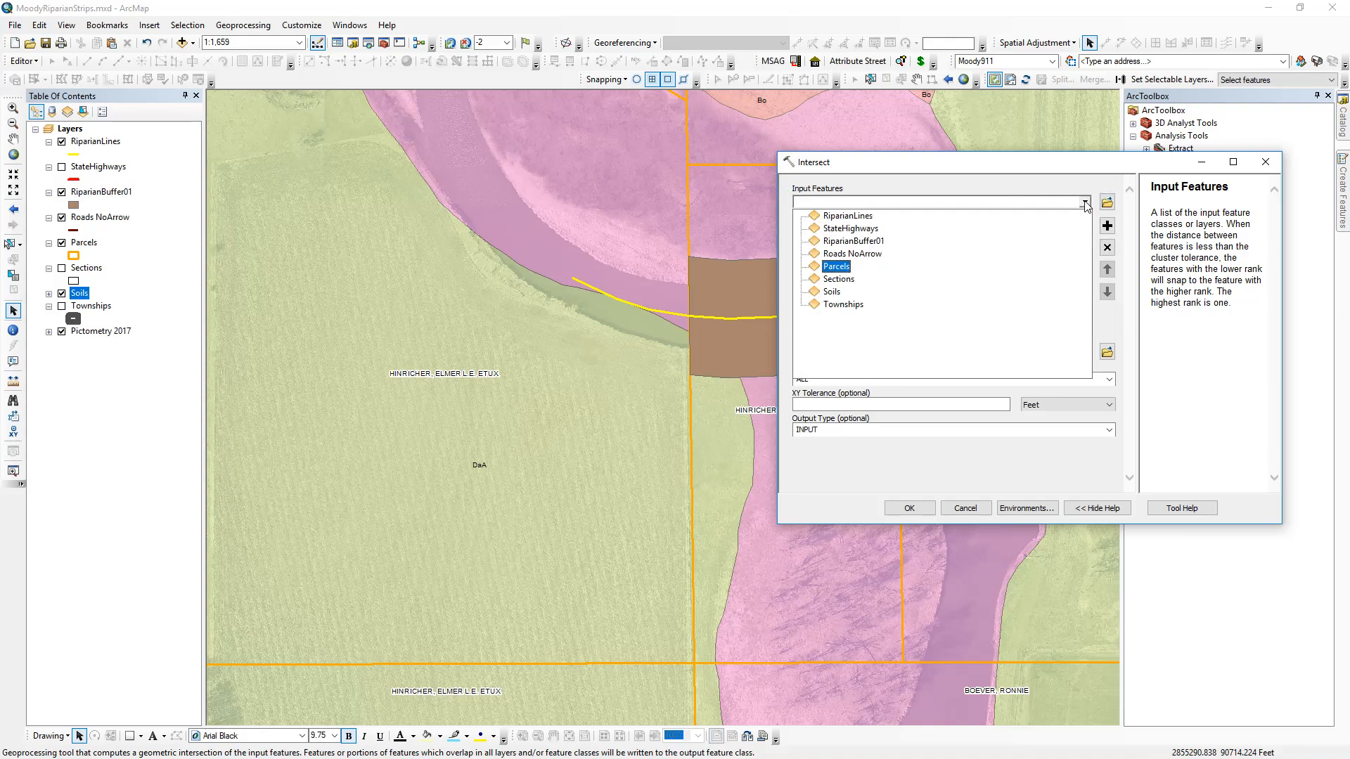
{"action": "left_click", "coordinate": [854, 242]}
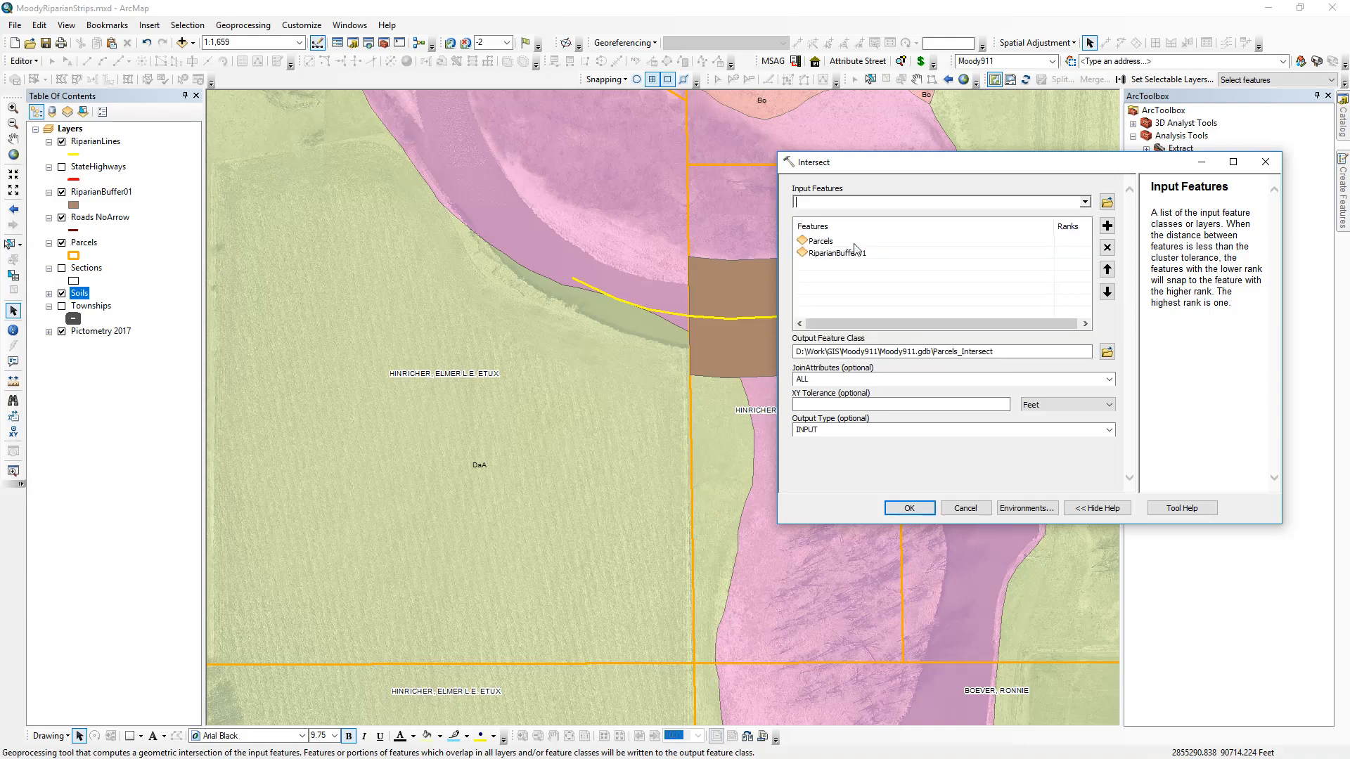
{"action": "left_click", "coordinate": [1086, 204]}
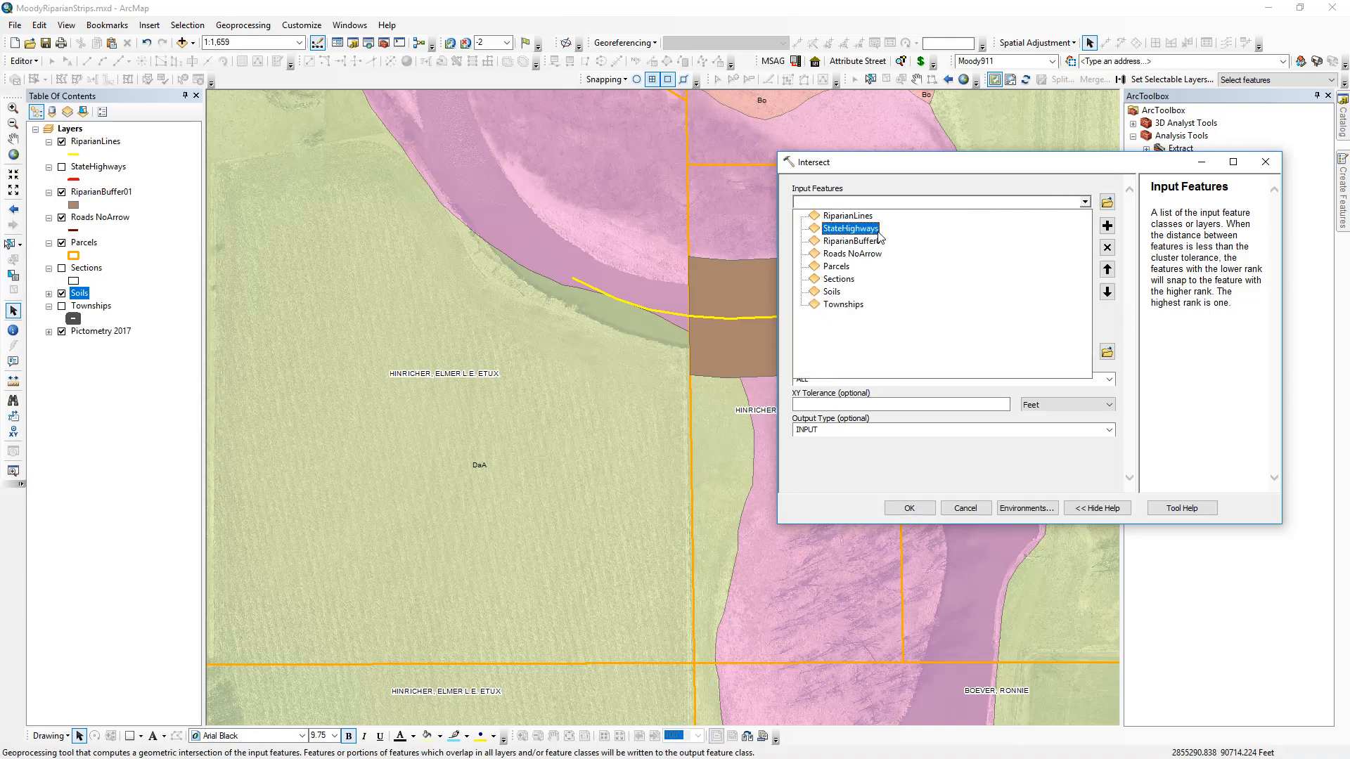
{"action": "left_click", "coordinate": [839, 294]}
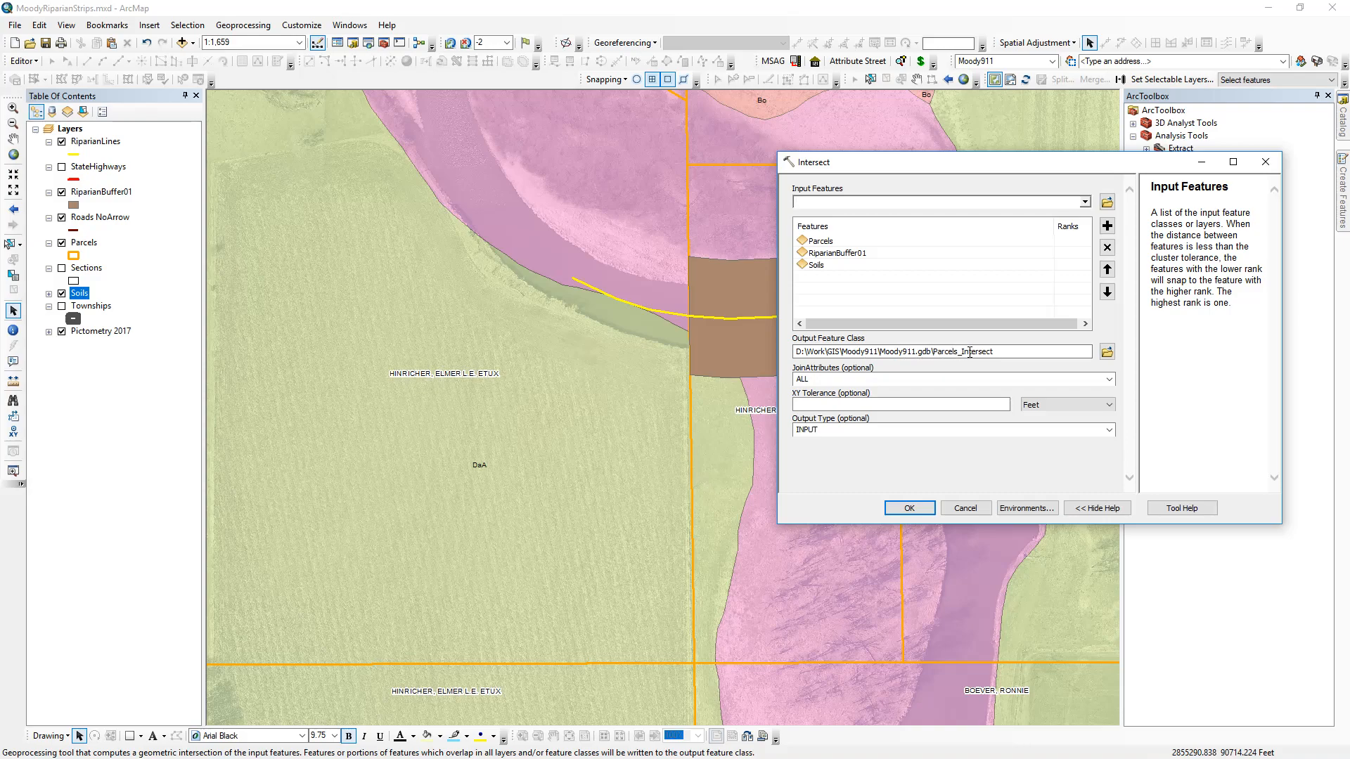
Save the intersect output as RiparianSoils01 in the Datasets feature dataset of RiparianStrips.gdb and run the tool
{"action": "left_click", "coordinate": [1069, 350]}
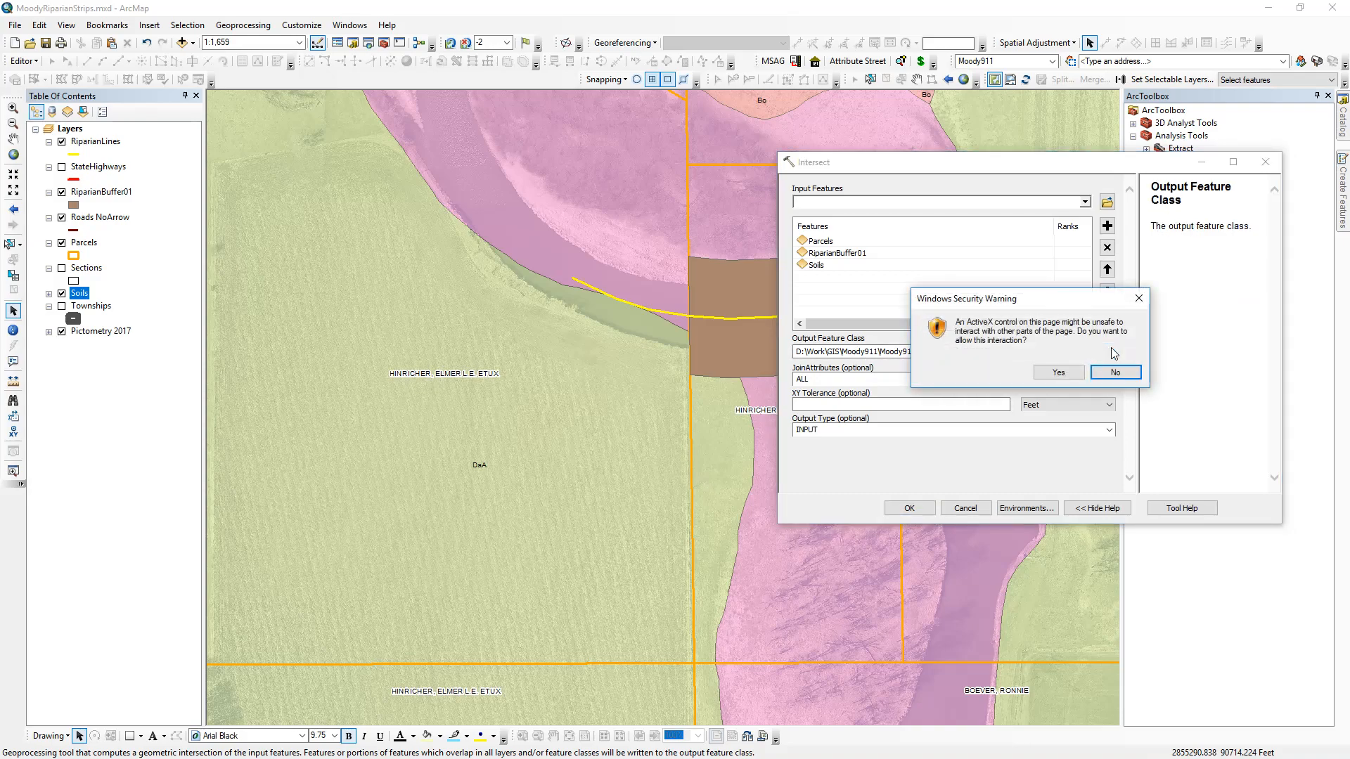
{"action": "left_click", "coordinate": [1058, 373]}
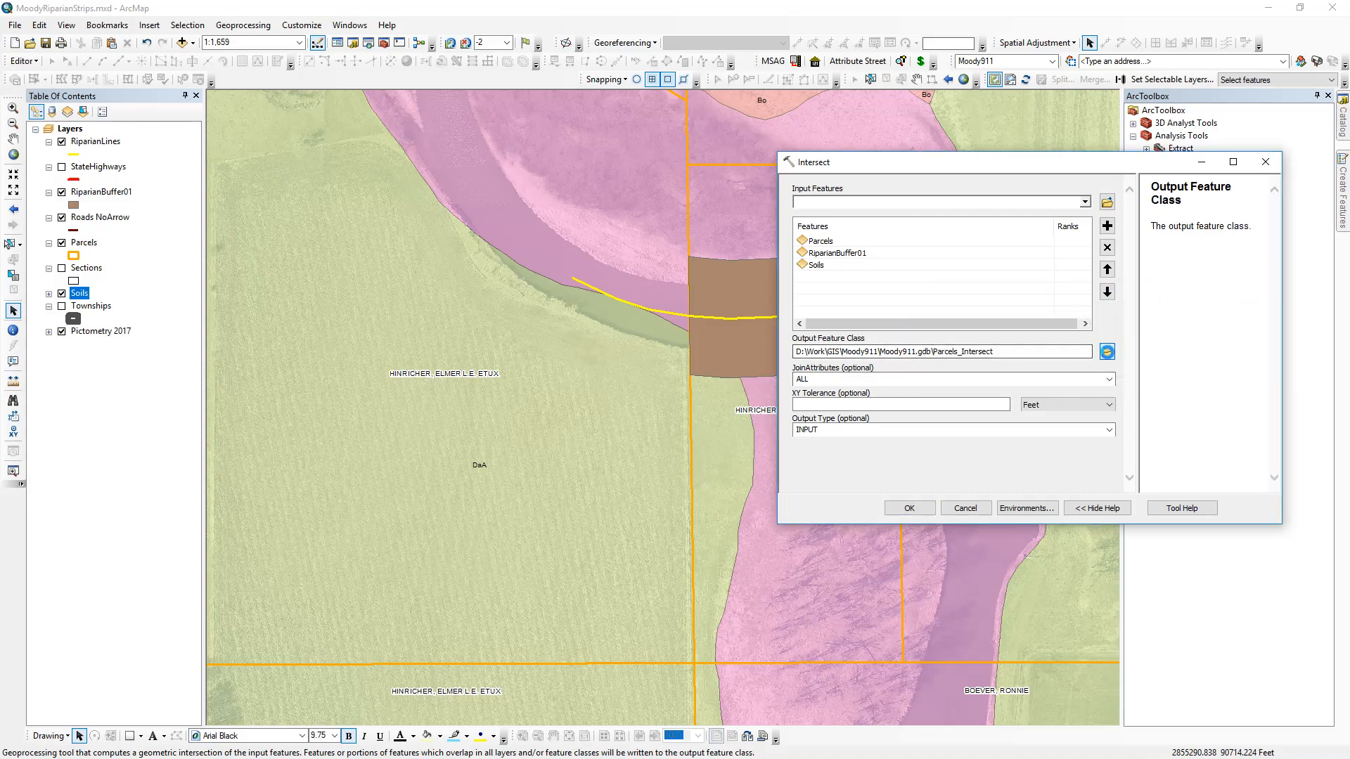
{"action": "left_click", "coordinate": [964, 254]}
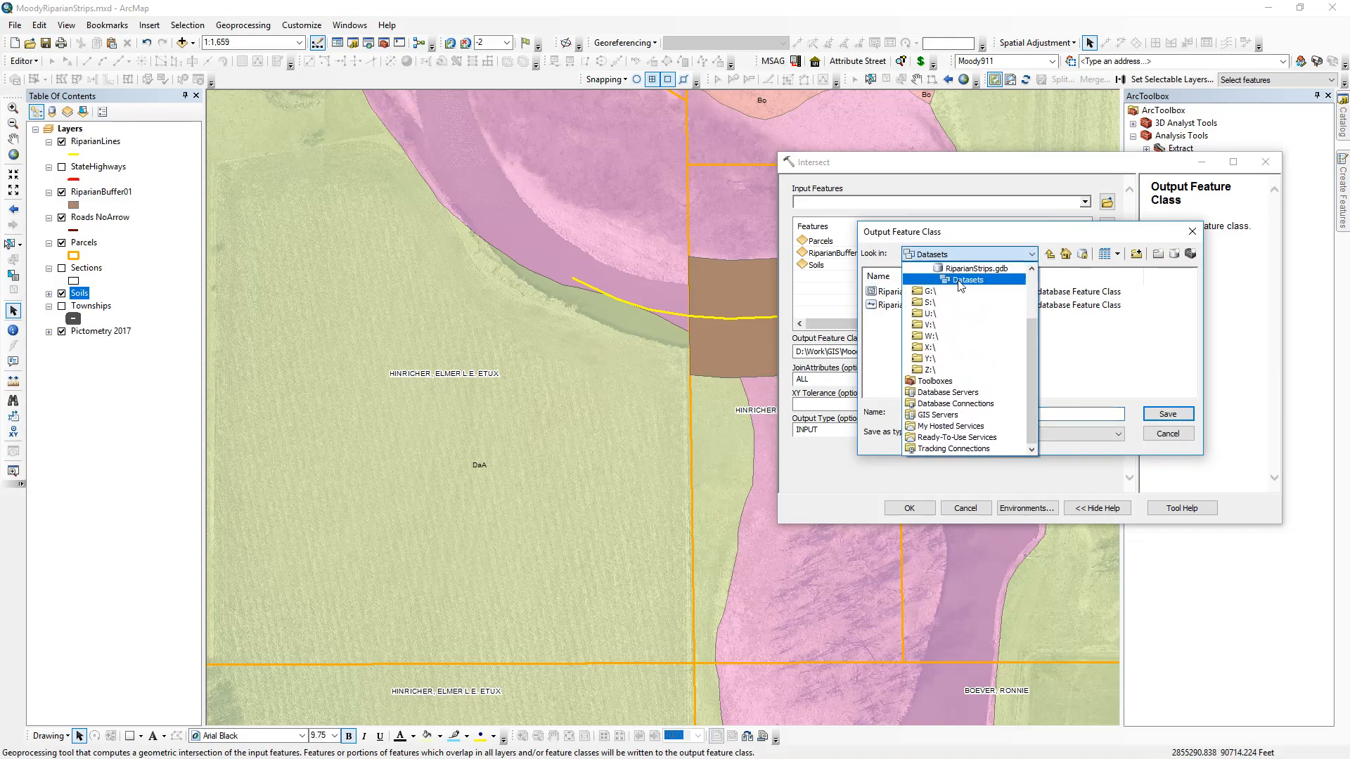
{"action": "scroll", "coordinate": [963, 303], "scroll_direction": "up", "scroll_amount": 1}
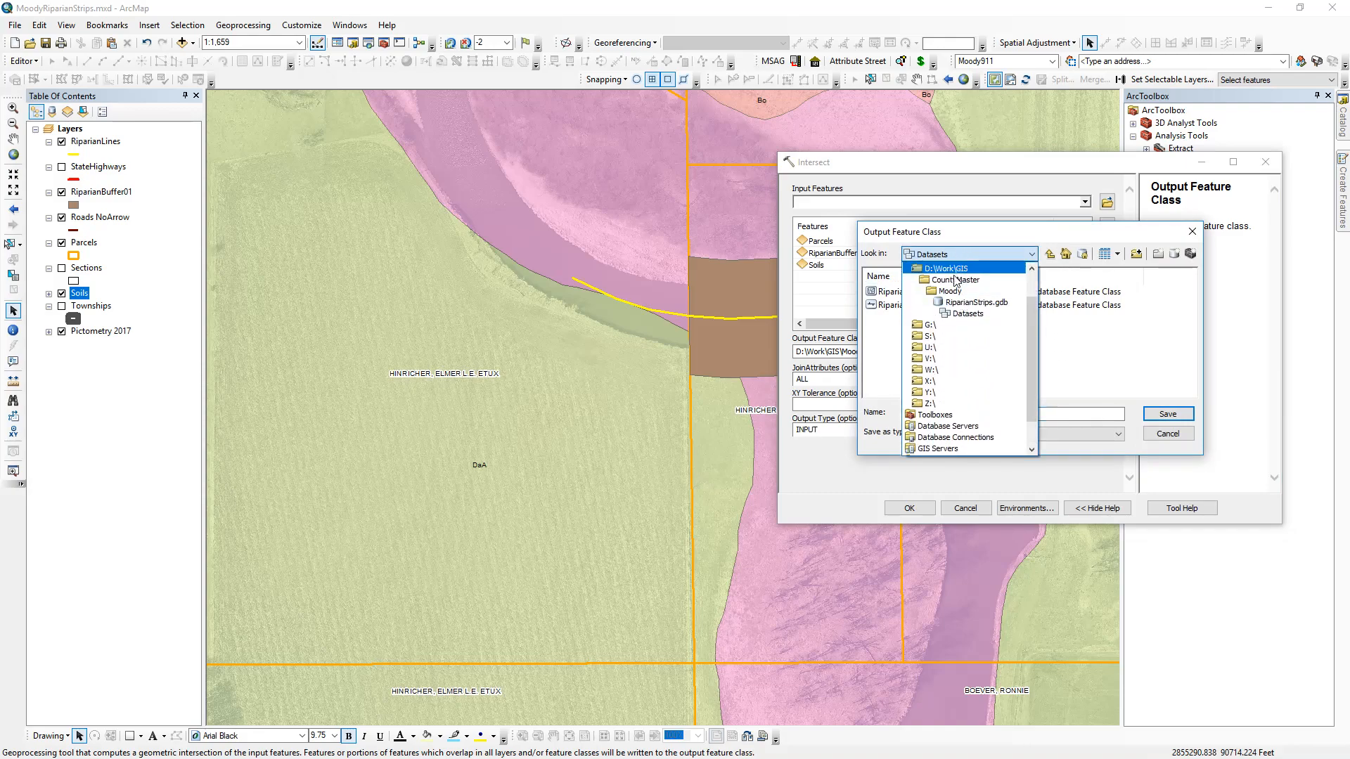
{"action": "left_click", "coordinate": [969, 314]}
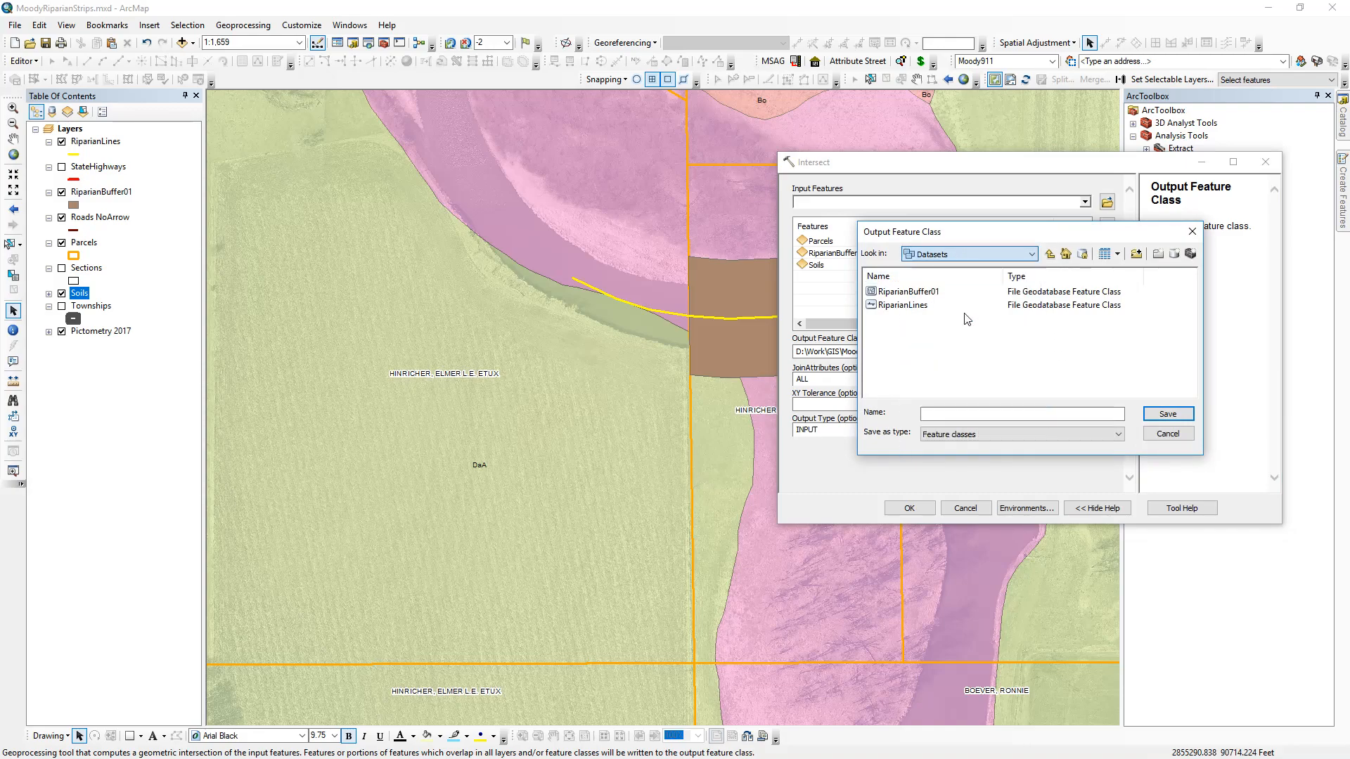
{"action": "left_click", "coordinate": [944, 413]}
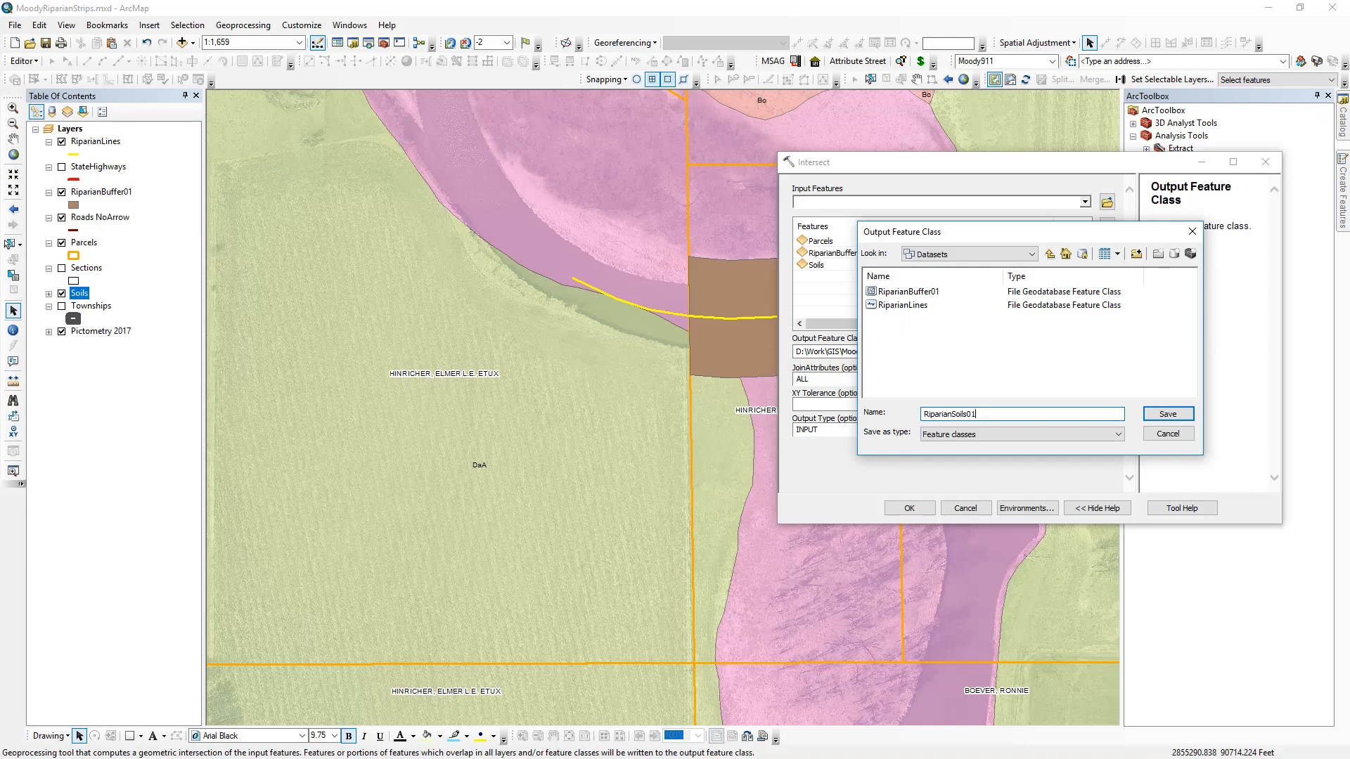
{"action": "left_click", "coordinate": [1169, 415]}
{"action": "left_click", "coordinate": [909, 508]}
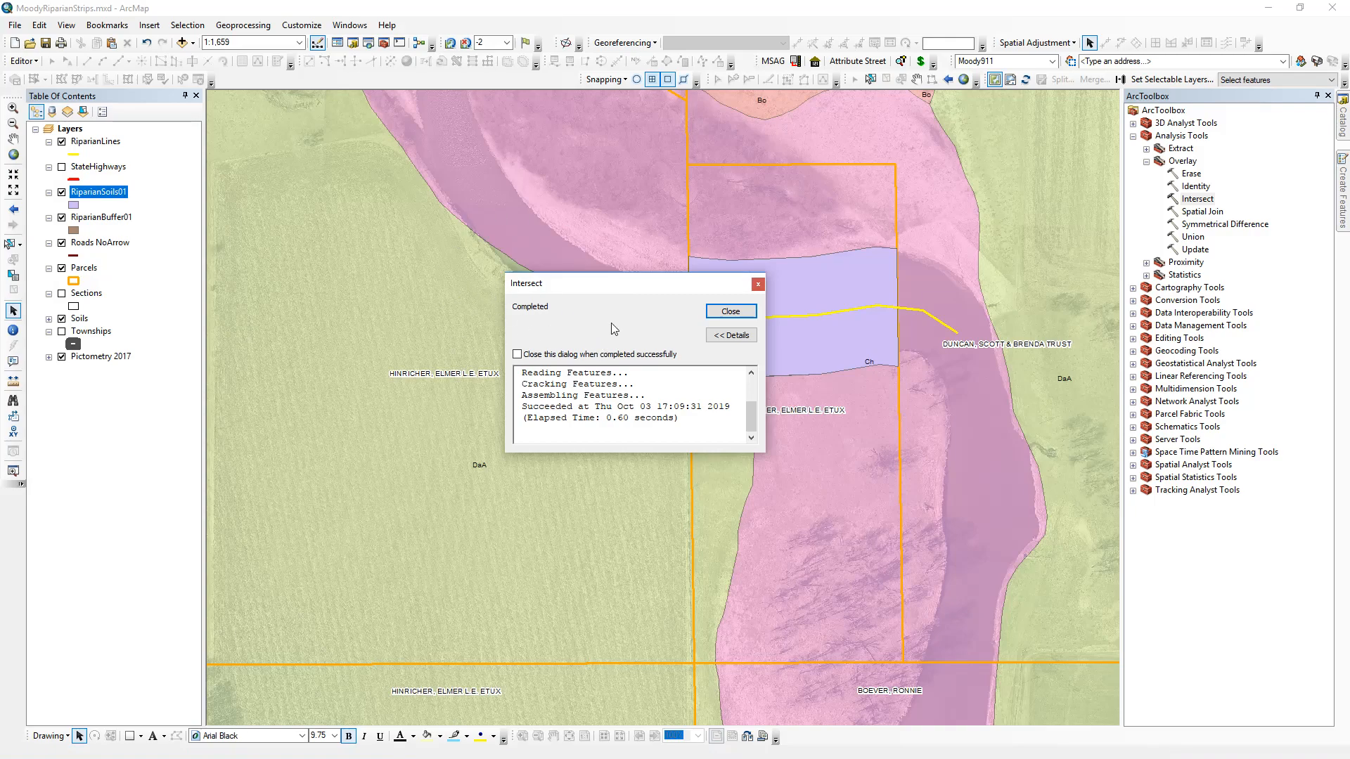
{"action": "left_click", "coordinate": [731, 312]}
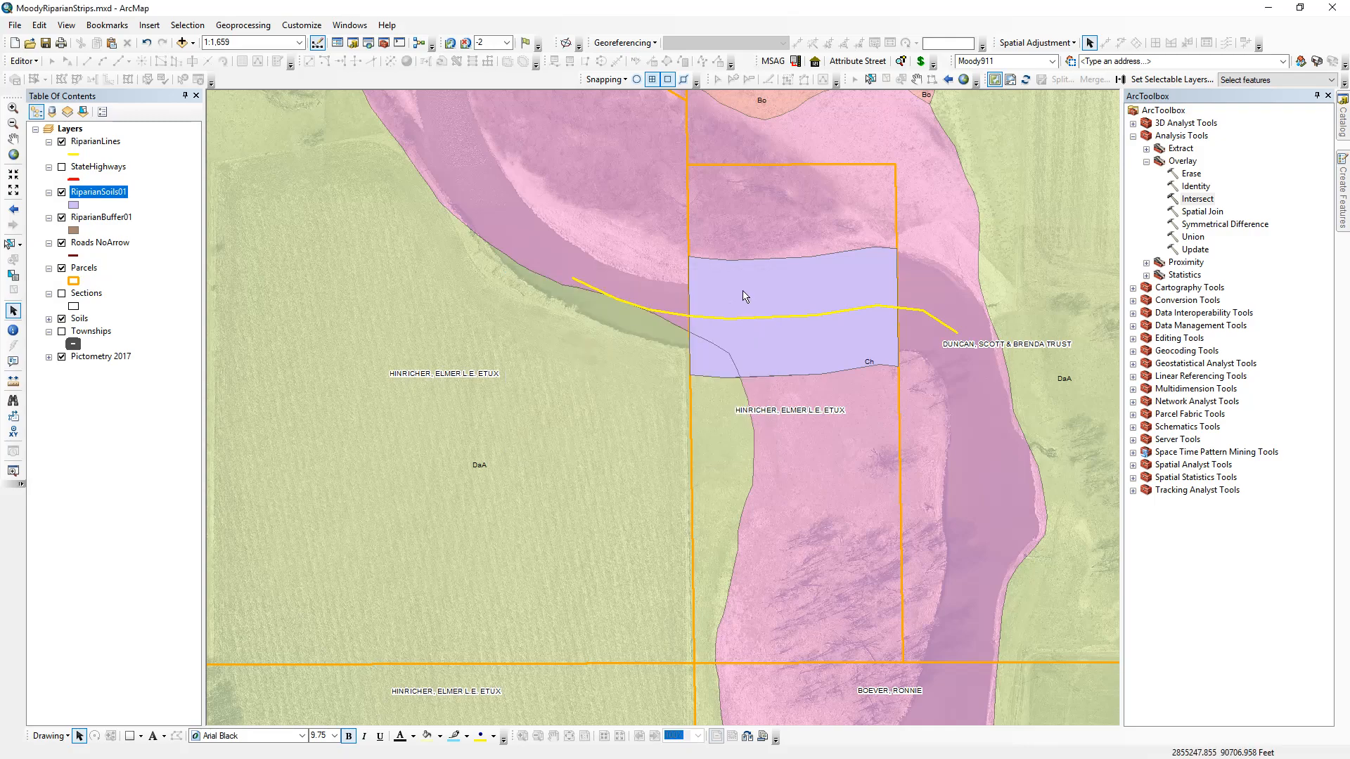
Open the RiparianSoils01 attribute table and examine its parcel, buffer, soil type and shape area fields
{"action": "right_click", "coordinate": [97, 196]}
{"action": "left_click", "coordinate": [155, 233]}
{"action": "left_click_drag", "start_coordinate": [399, 495], "coordinate": [298, 555]}
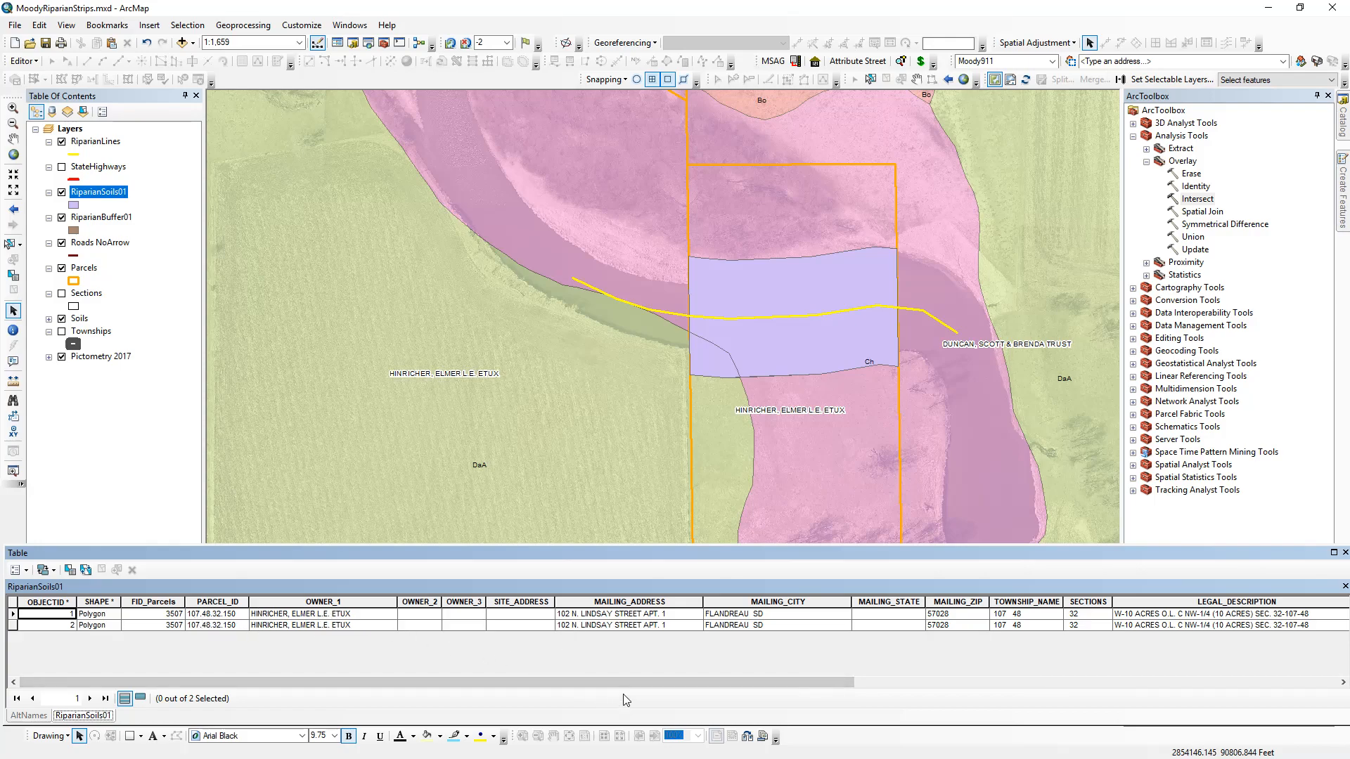
{"action": "left_click_drag", "start_coordinate": [627, 691], "coordinate": [1148, 687]}
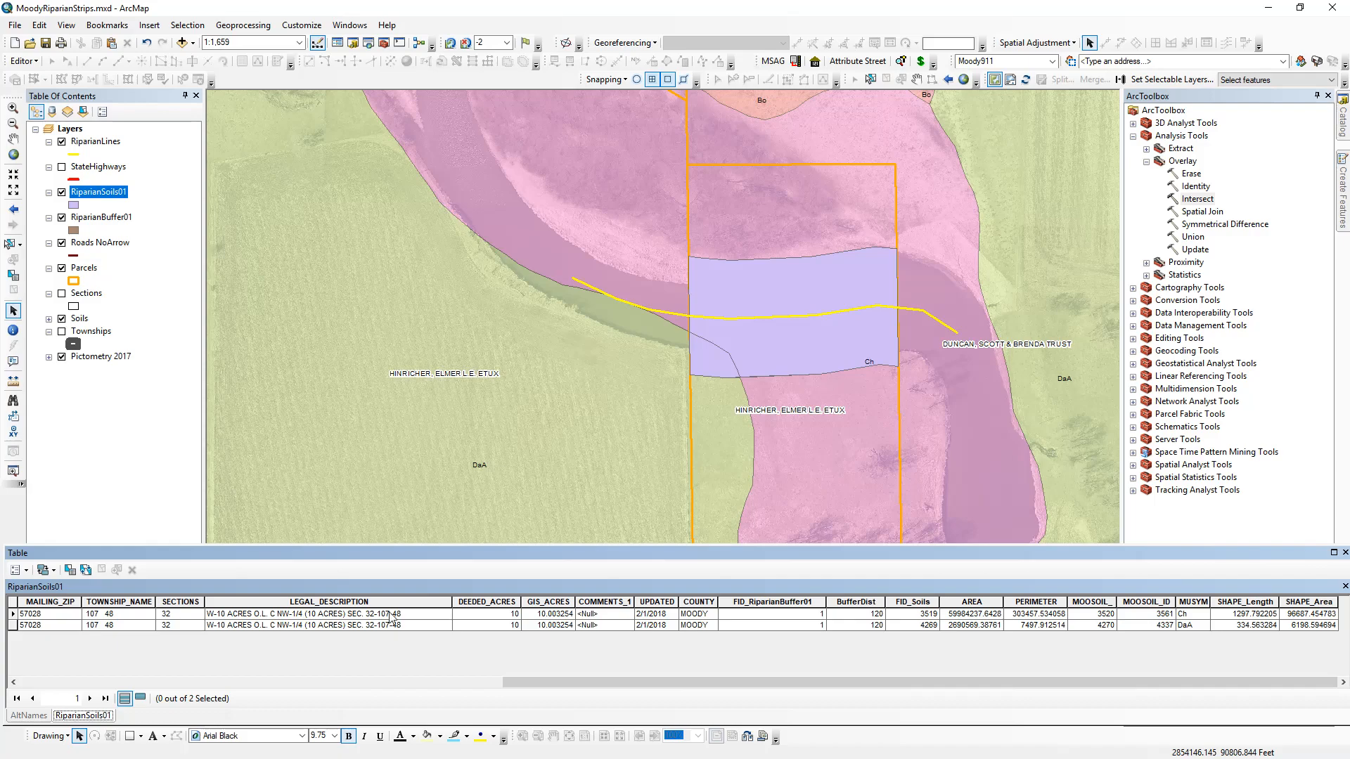
Start editing RiparianSoils01 and calculate the GIS_ACRES field as Area in Acres US, using the data source's coordinate system
{"action": "left_click", "coordinate": [536, 602]}
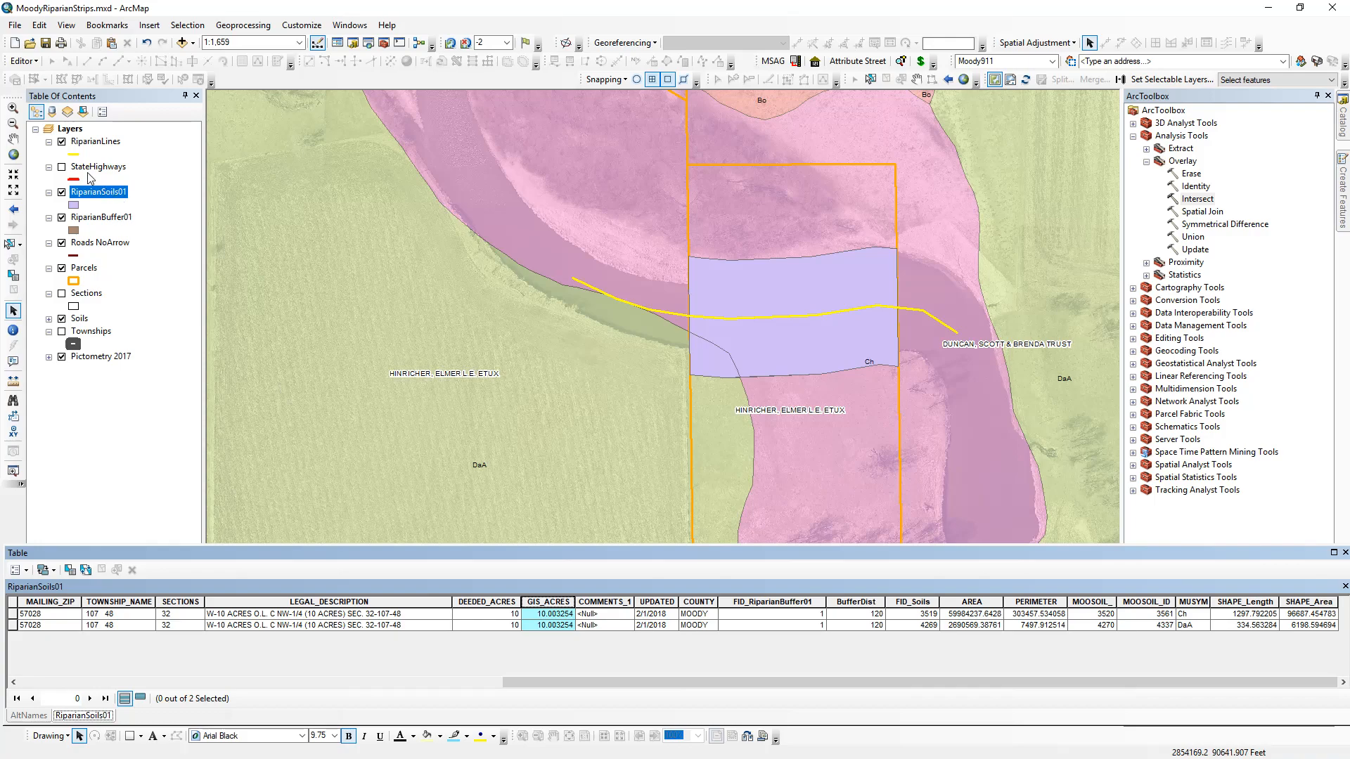
{"action": "right_click", "coordinate": [87, 200]}
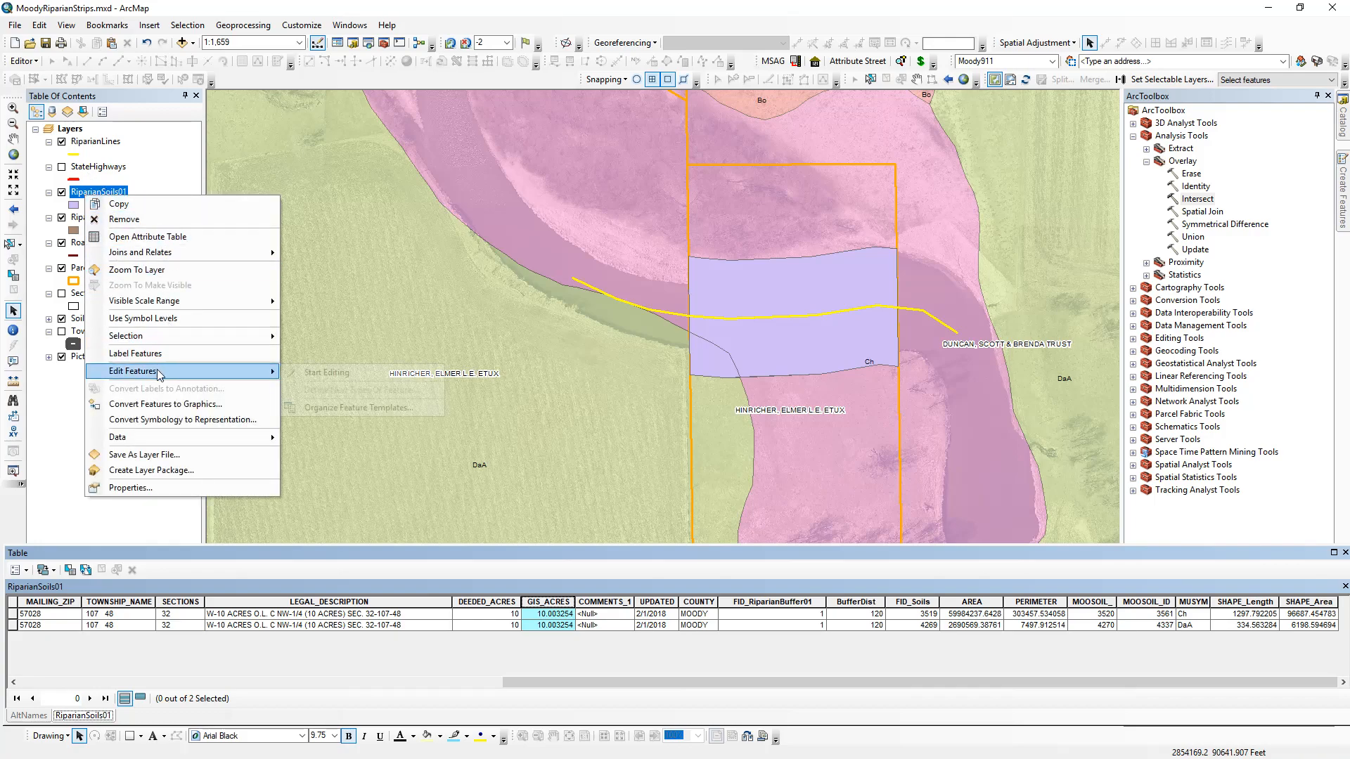
{"action": "mouse_move", "coordinate": [160, 371]}
{"action": "left_click", "coordinate": [329, 373]}
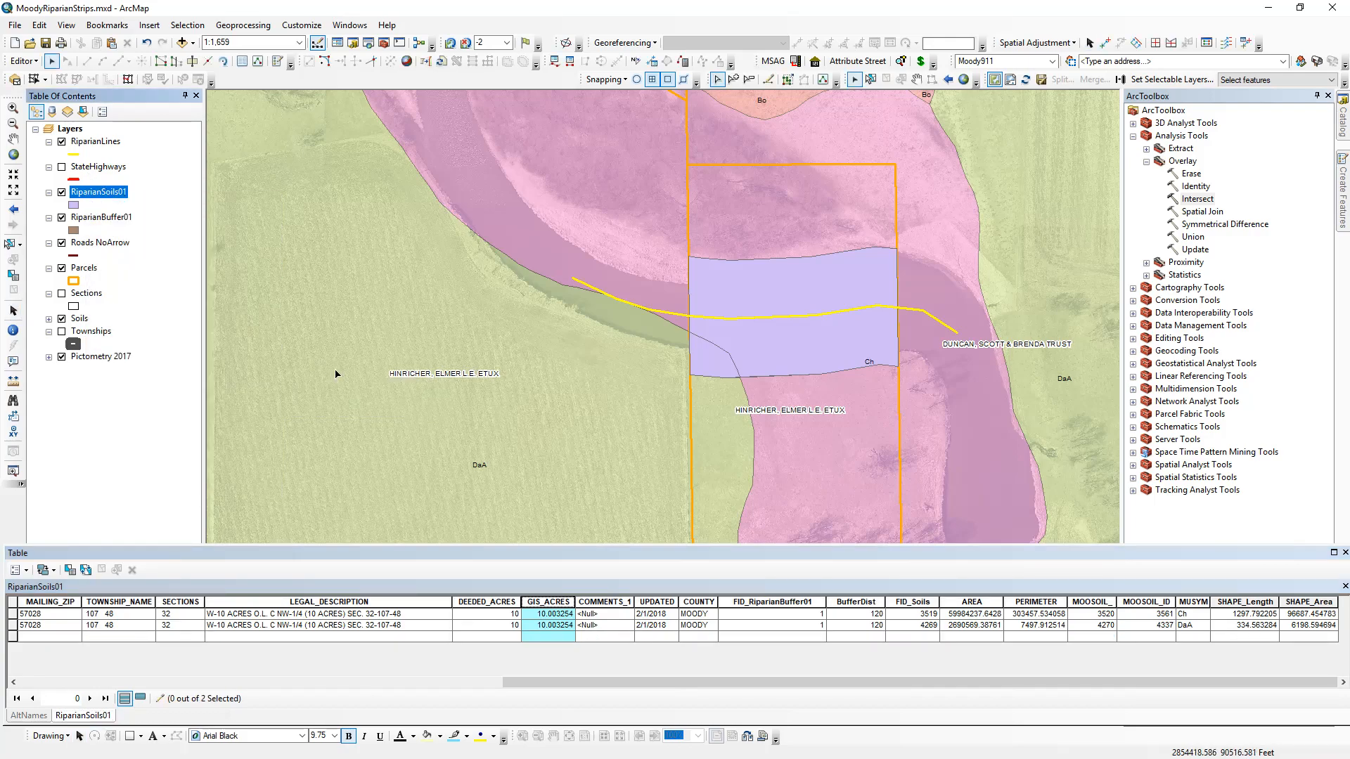
{"action": "right_click", "coordinate": [553, 603]}
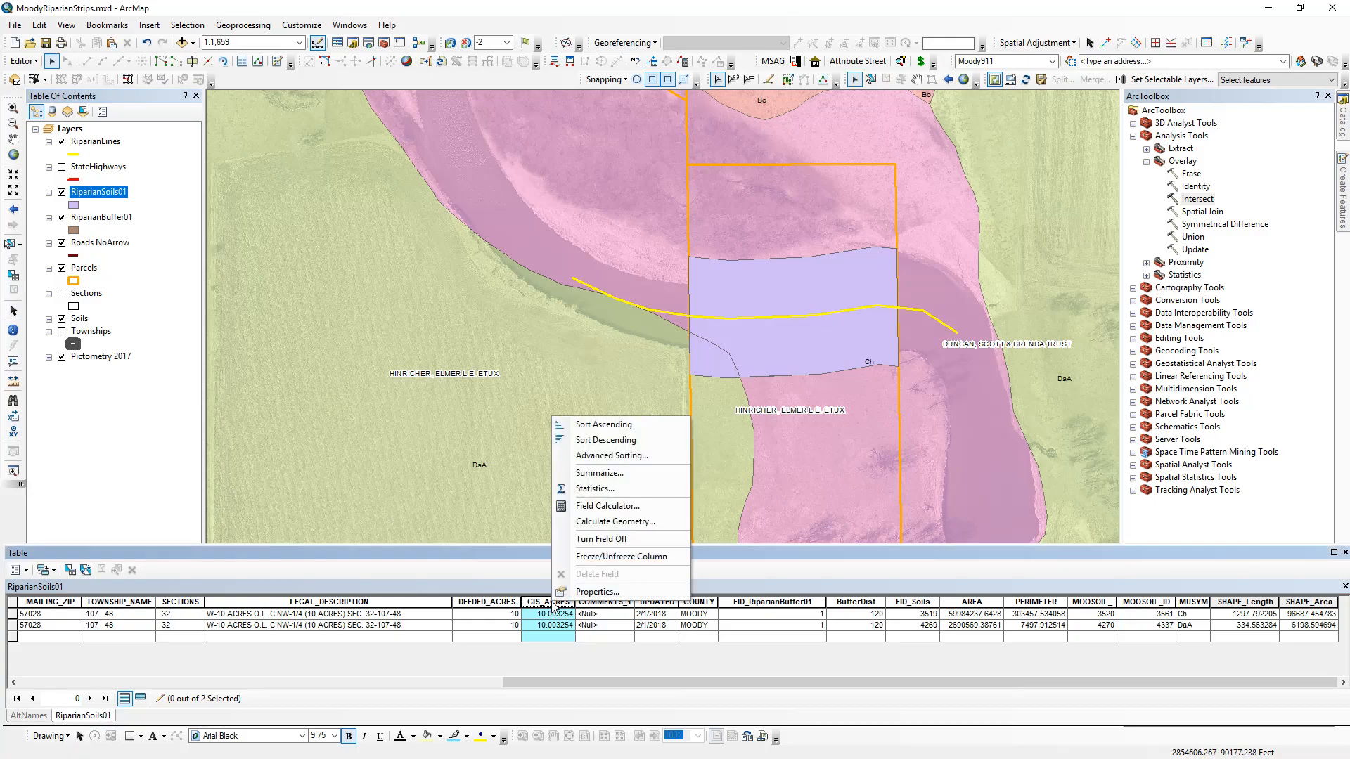
{"action": "left_click", "coordinate": [602, 522]}
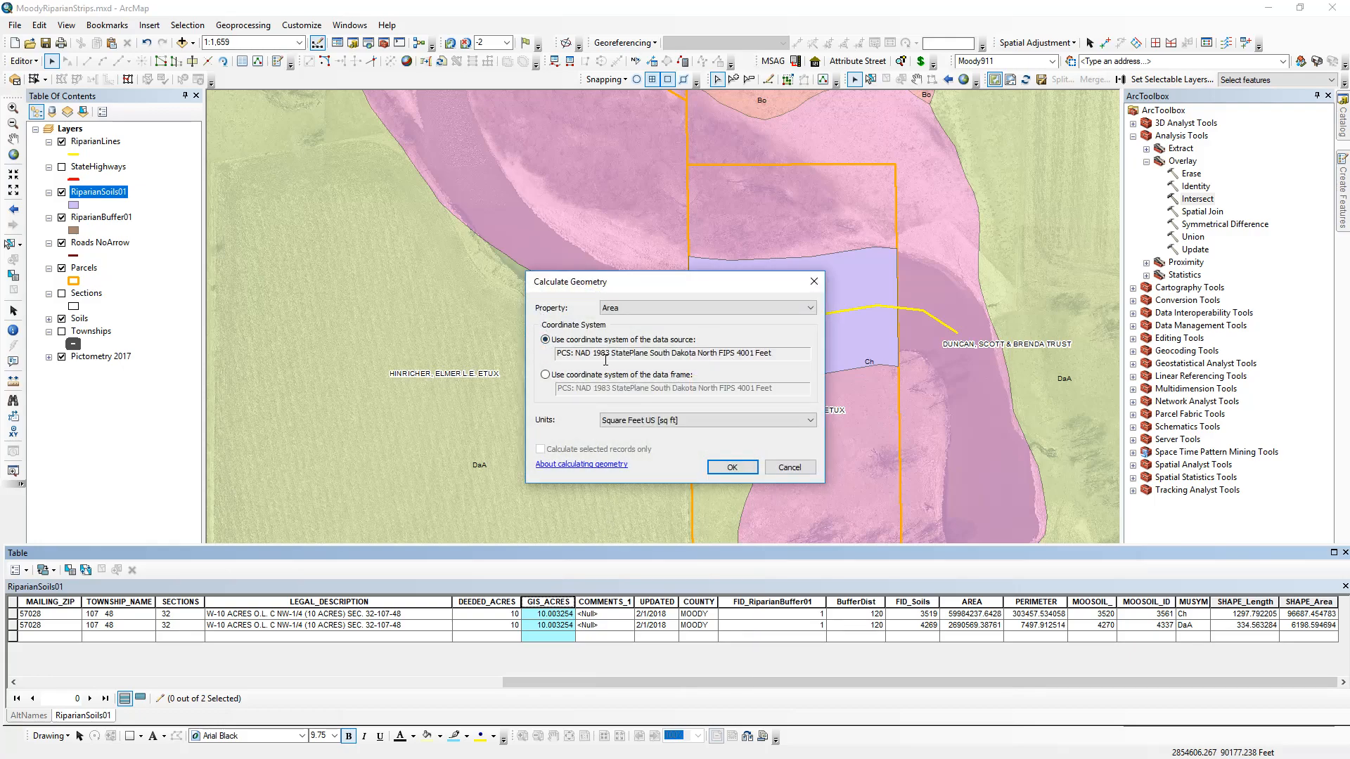
{"action": "left_click", "coordinate": [713, 424]}
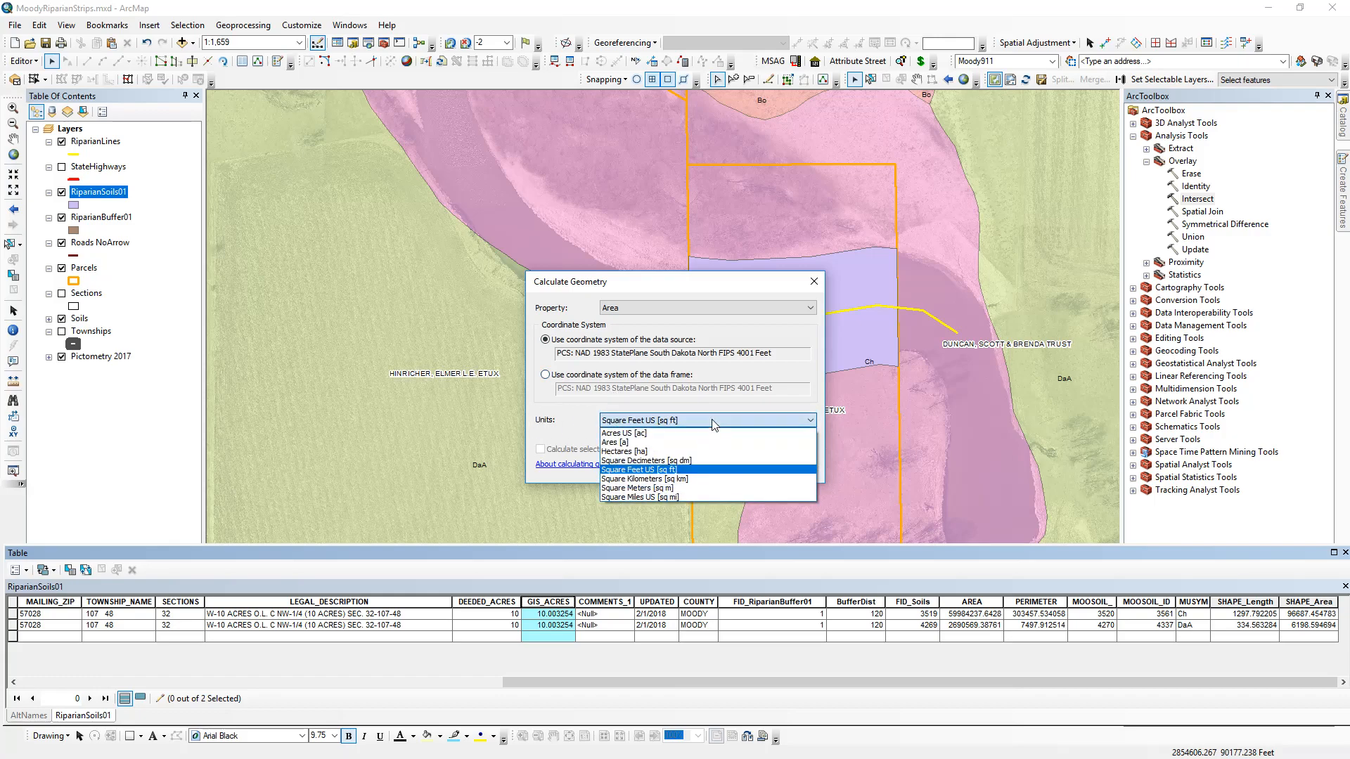
{"action": "left_click", "coordinate": [638, 434]}
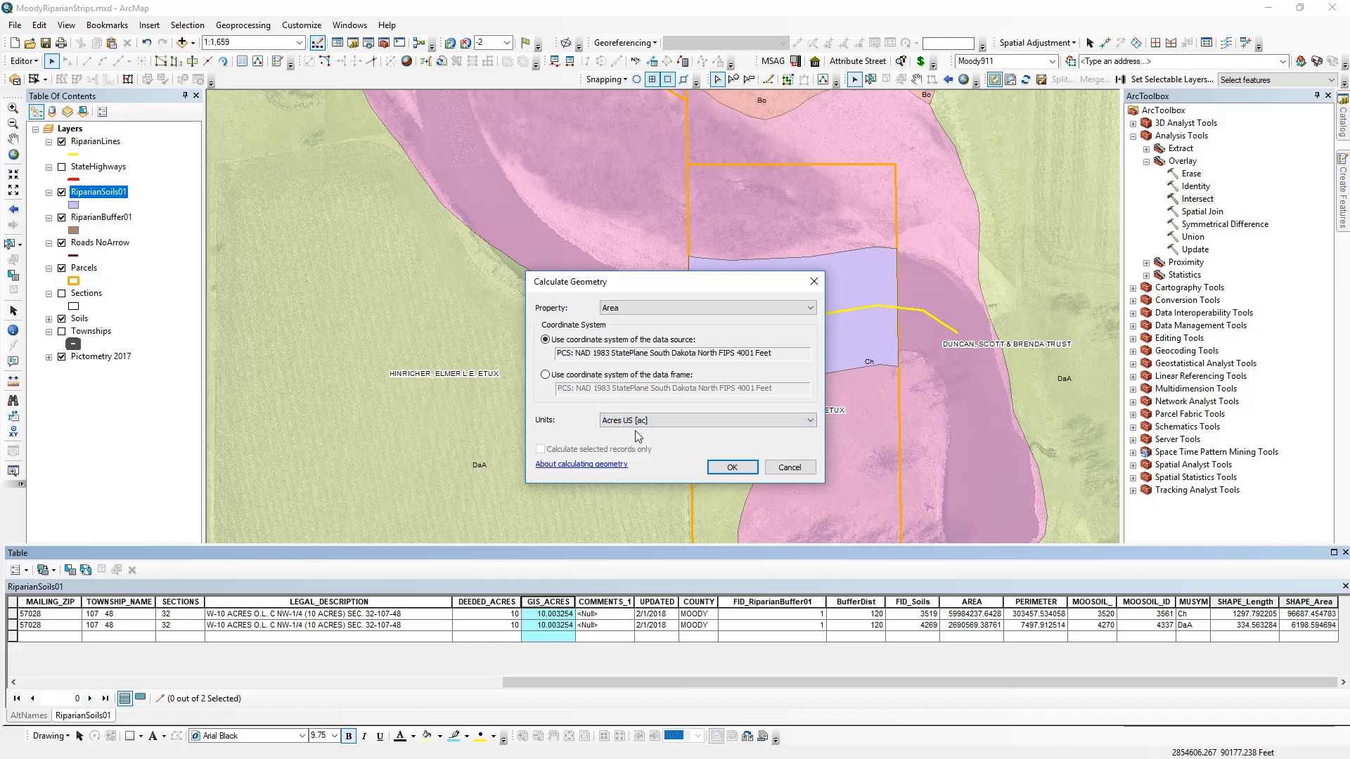
{"action": "left_click", "coordinate": [733, 466]}
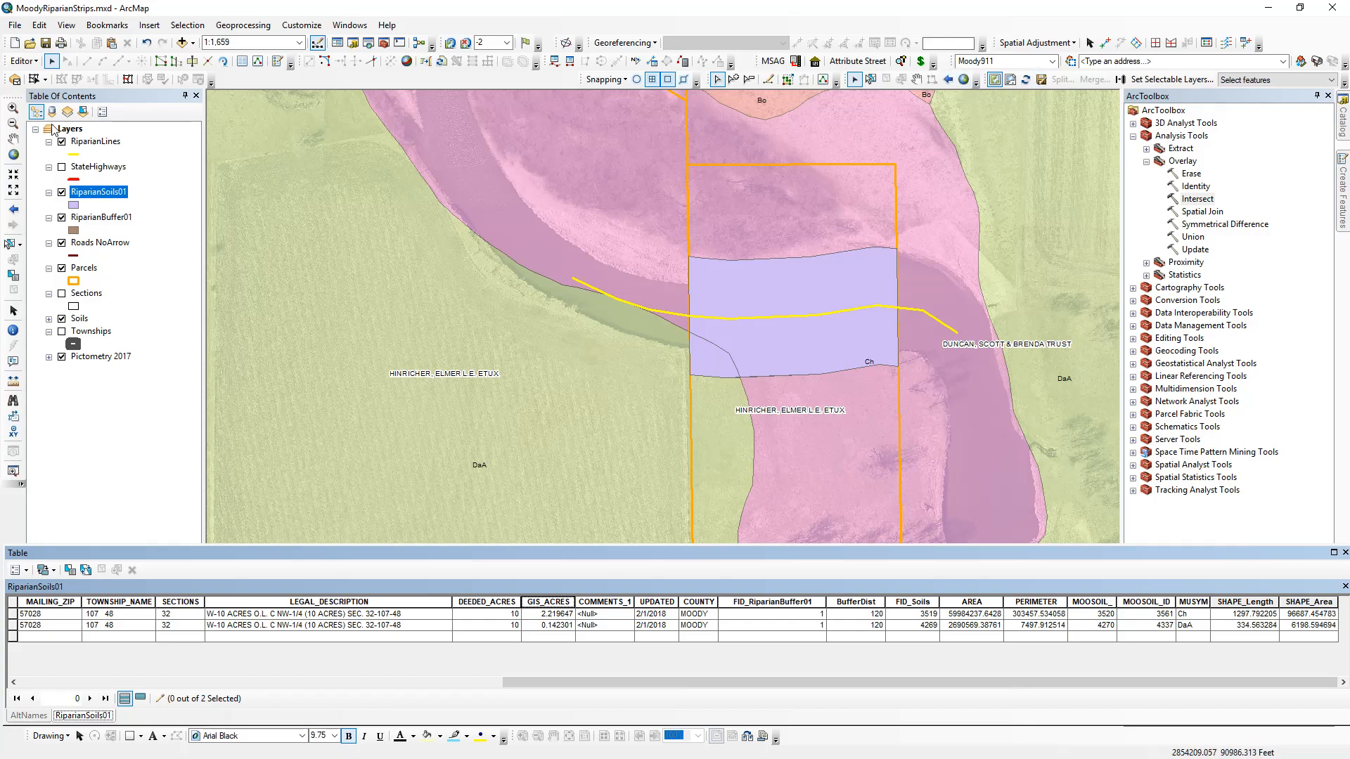
Stop editing RiparianSoils01 and save the edits
{"action": "left_click", "coordinate": [25, 62]}
{"action": "left_click", "coordinate": [61, 93]}
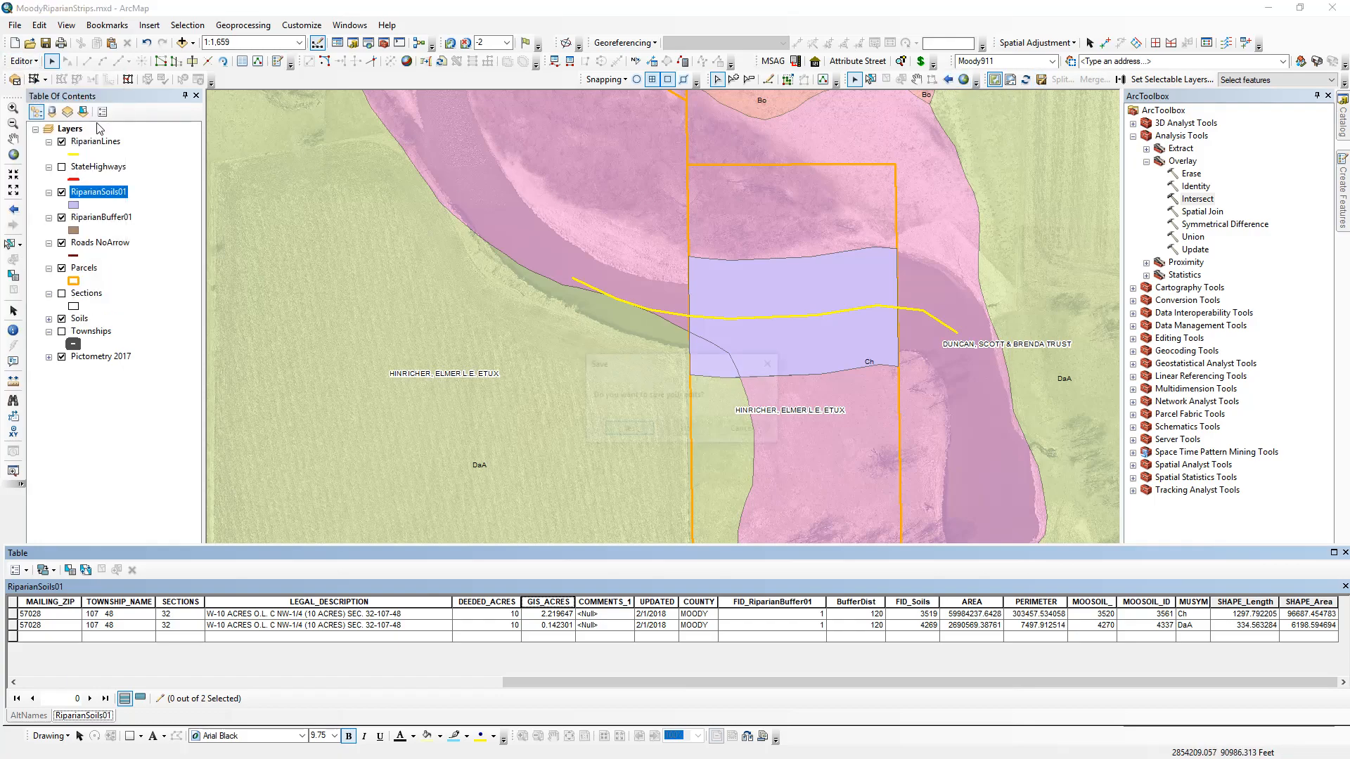
{"action": "left_click", "coordinate": [626, 431]}
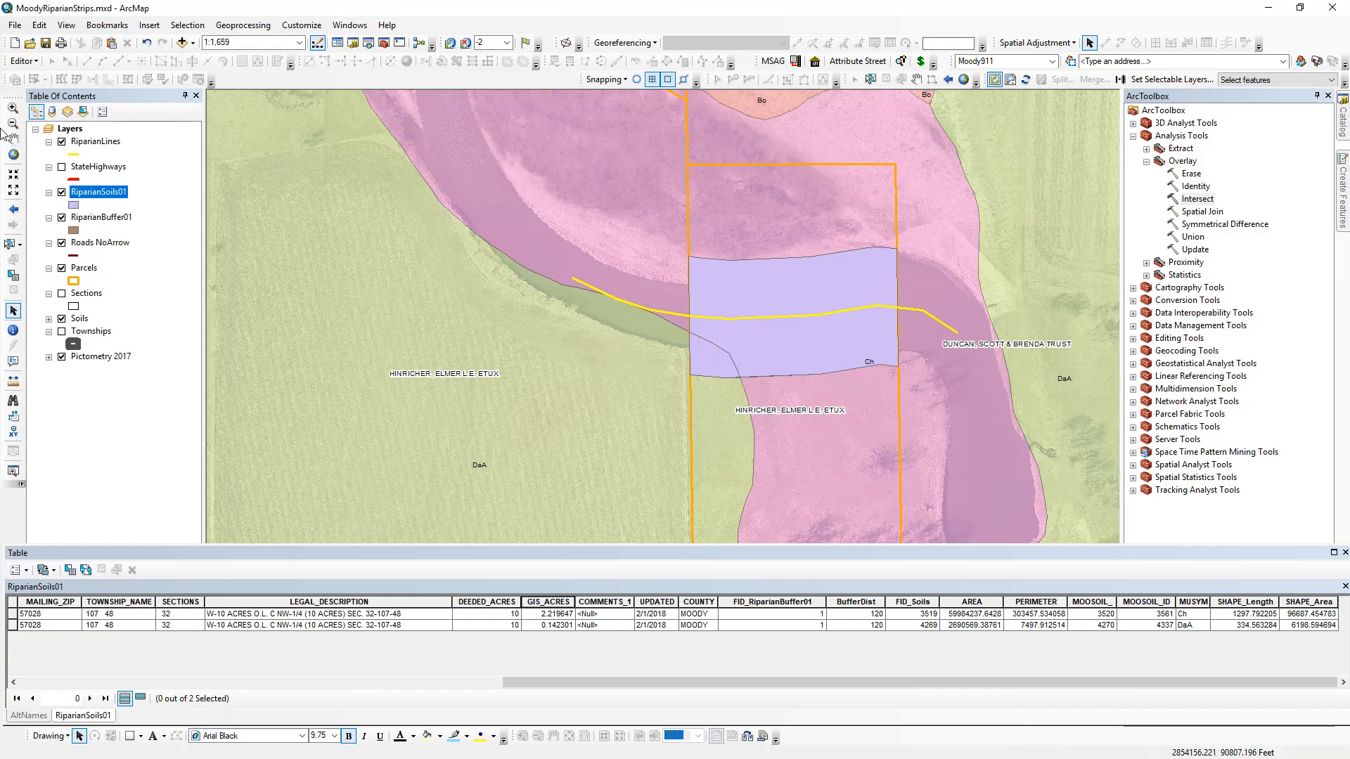
Make RiparianSoils01 the only selectable layer
{"action": "left_click", "coordinate": [12, 110]}
{"action": "left_click_drag", "start_coordinate": [602, 212], "coordinate": [1007, 422]}
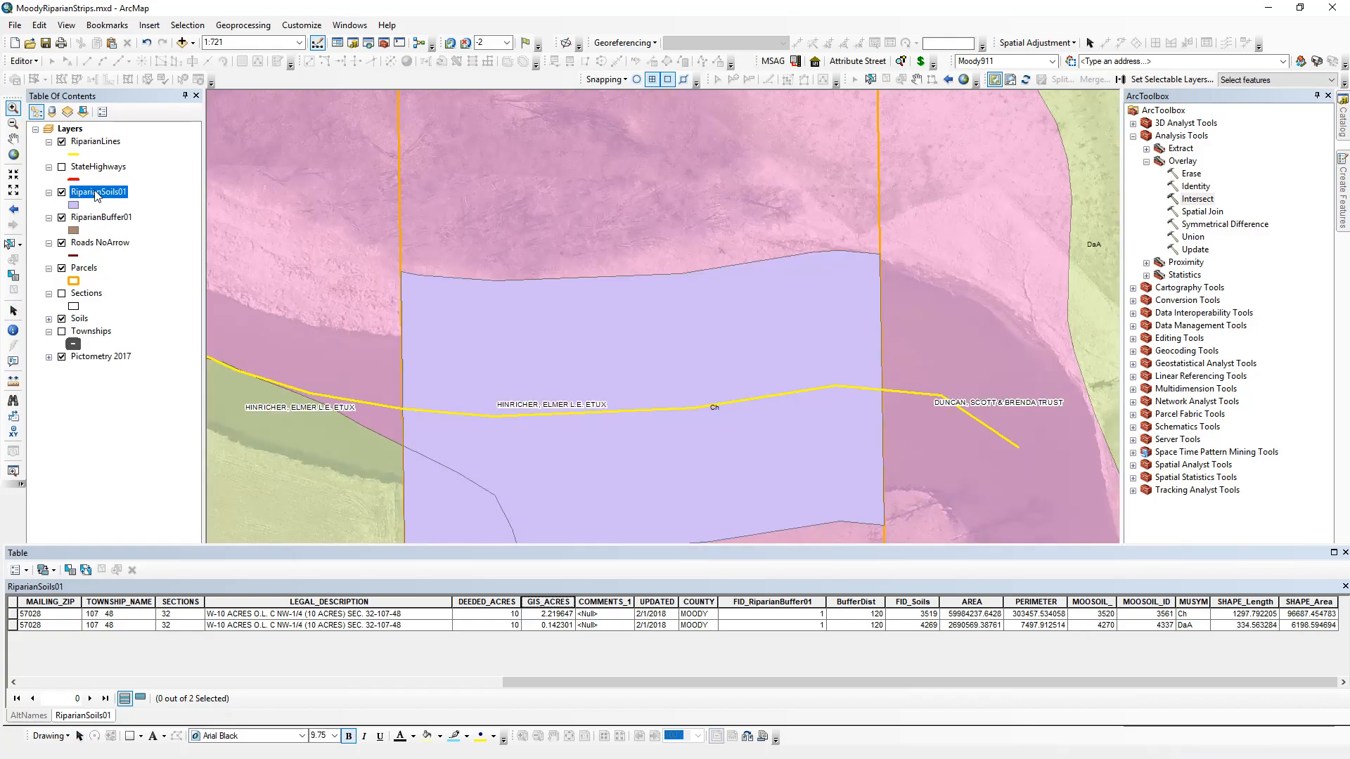
{"action": "right_click", "coordinate": [99, 194]}
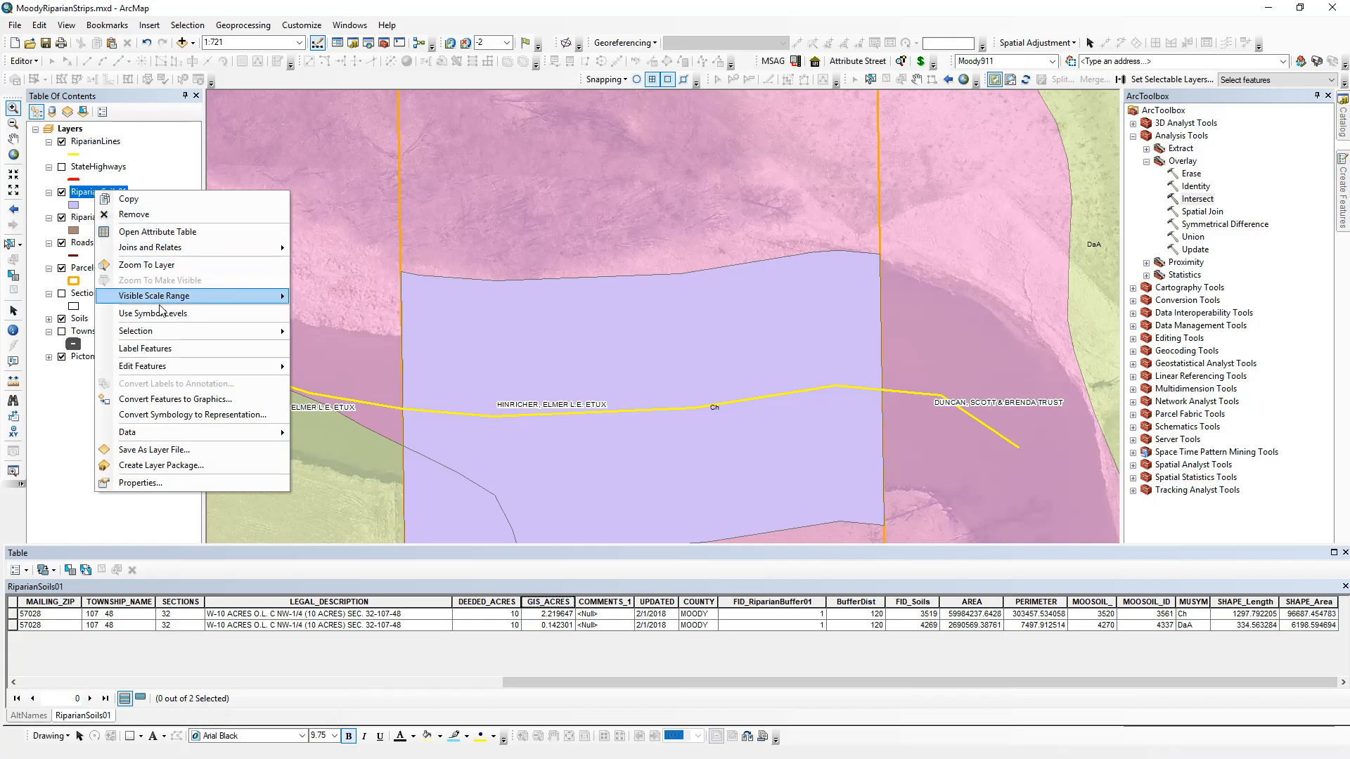
{"action": "mouse_move", "coordinate": [156, 303]}
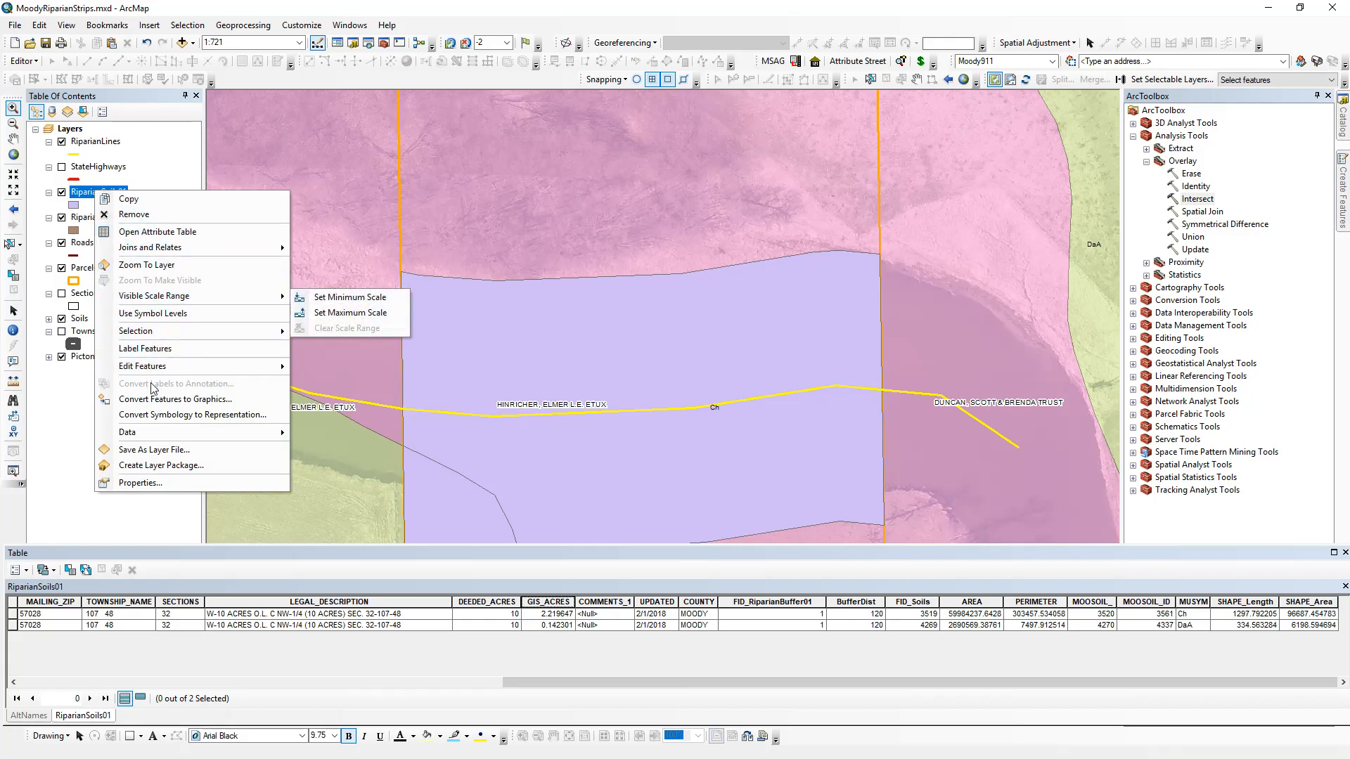
{"action": "mouse_move", "coordinate": [158, 335]}
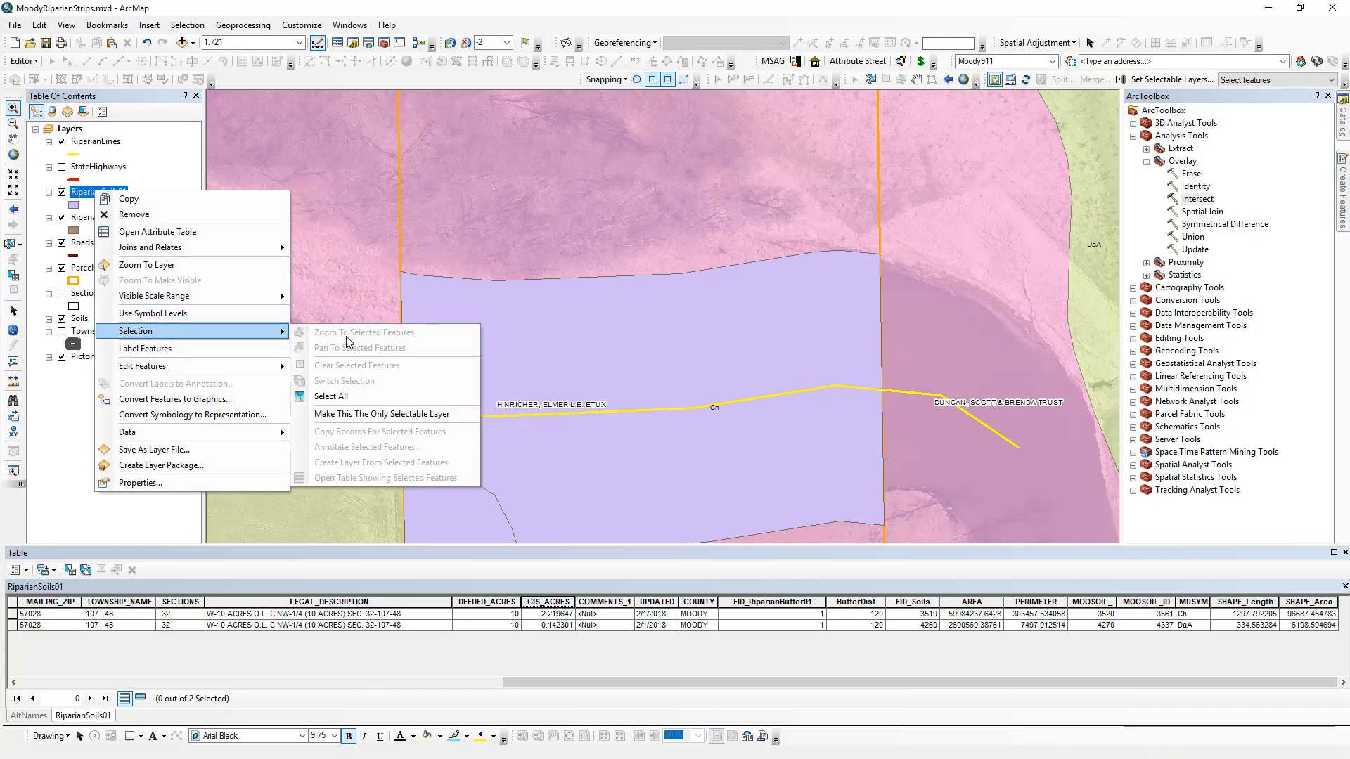
{"action": "left_click", "coordinate": [325, 414]}
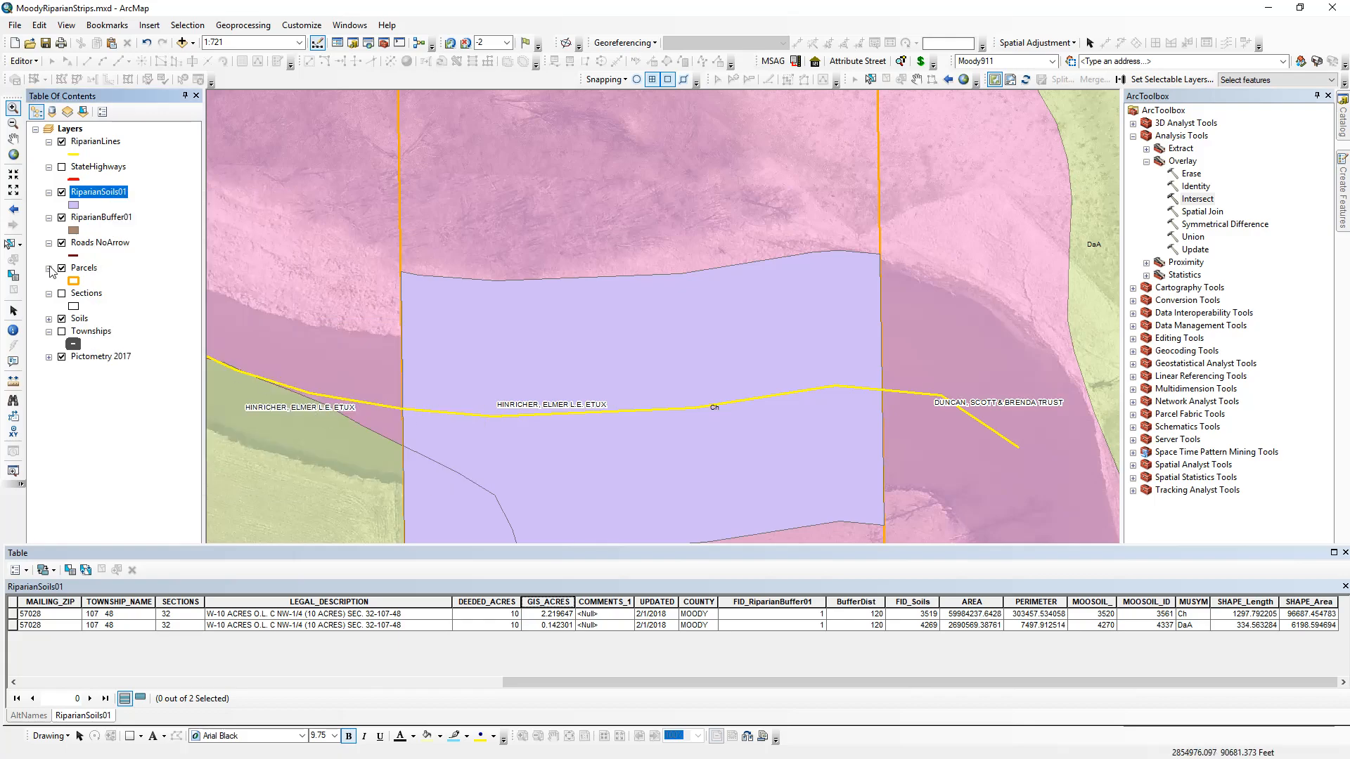
Select both RiparianSoils01 polygons, the large Ch soil area and the small DaA area southwest of it
{"action": "left_click", "coordinate": [19, 247]}
{"action": "left_click", "coordinate": [10, 246]}
{"action": "left_click", "coordinate": [8, 246]}
{"action": "left_click", "coordinate": [587, 355]}
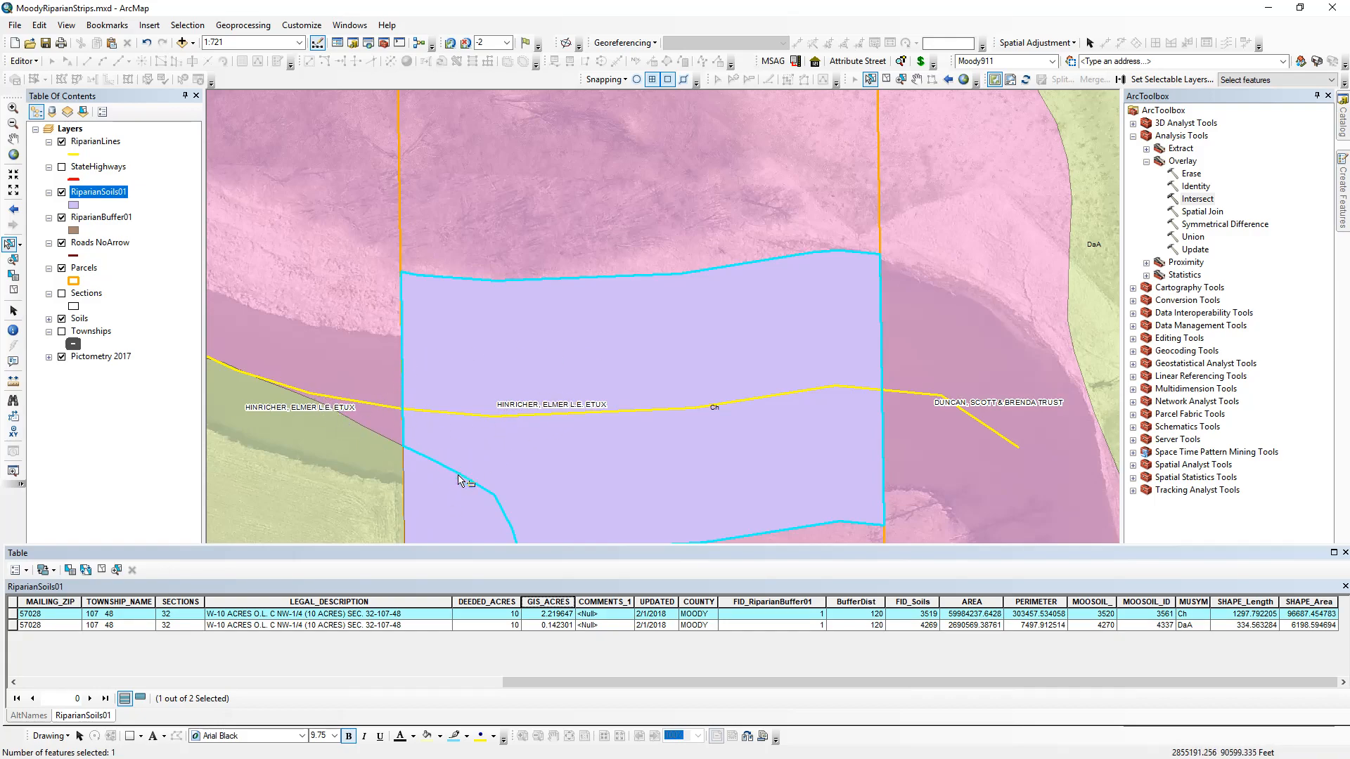
{"action": "left_click", "coordinate": [341, 430], "text": "shift"}
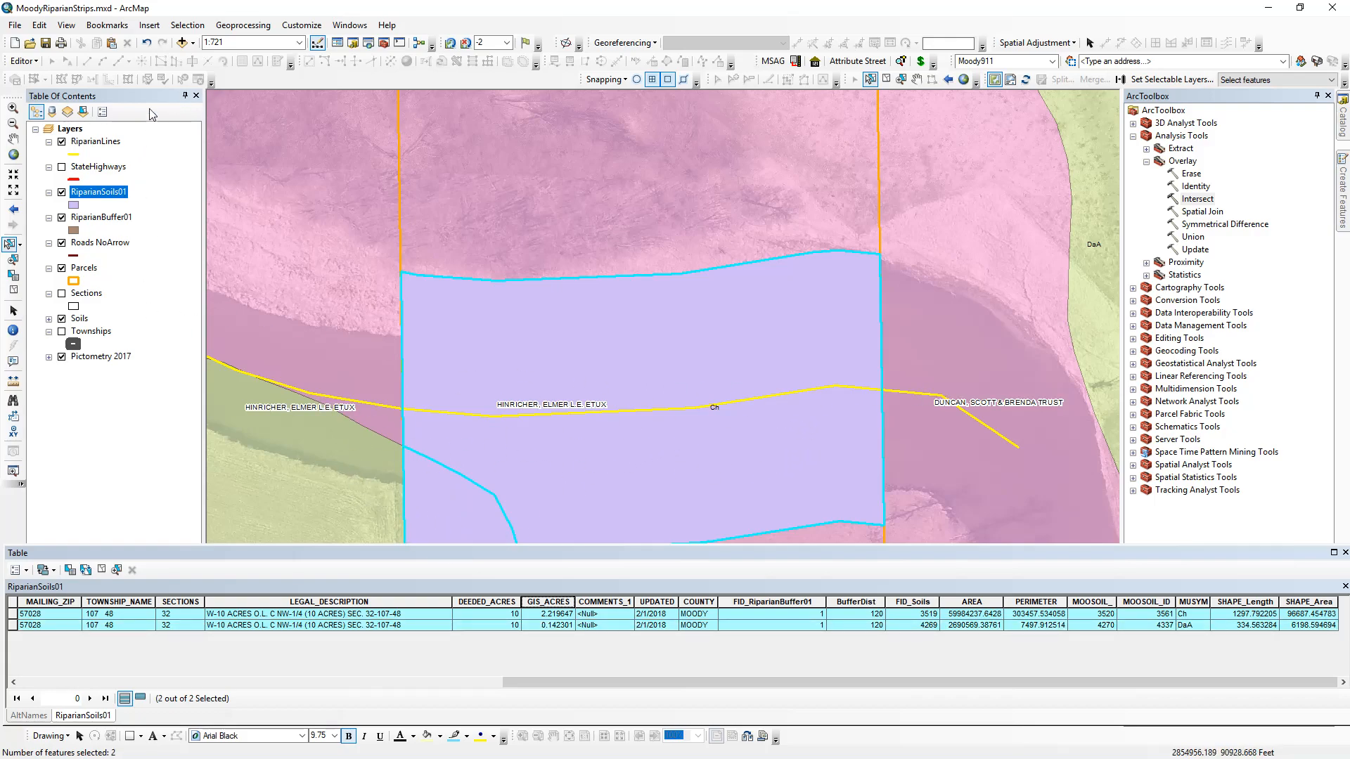
Start an edit session on RiparianSoils01 and activate the Cut Polygons tool
{"action": "right_click", "coordinate": [107, 195]}
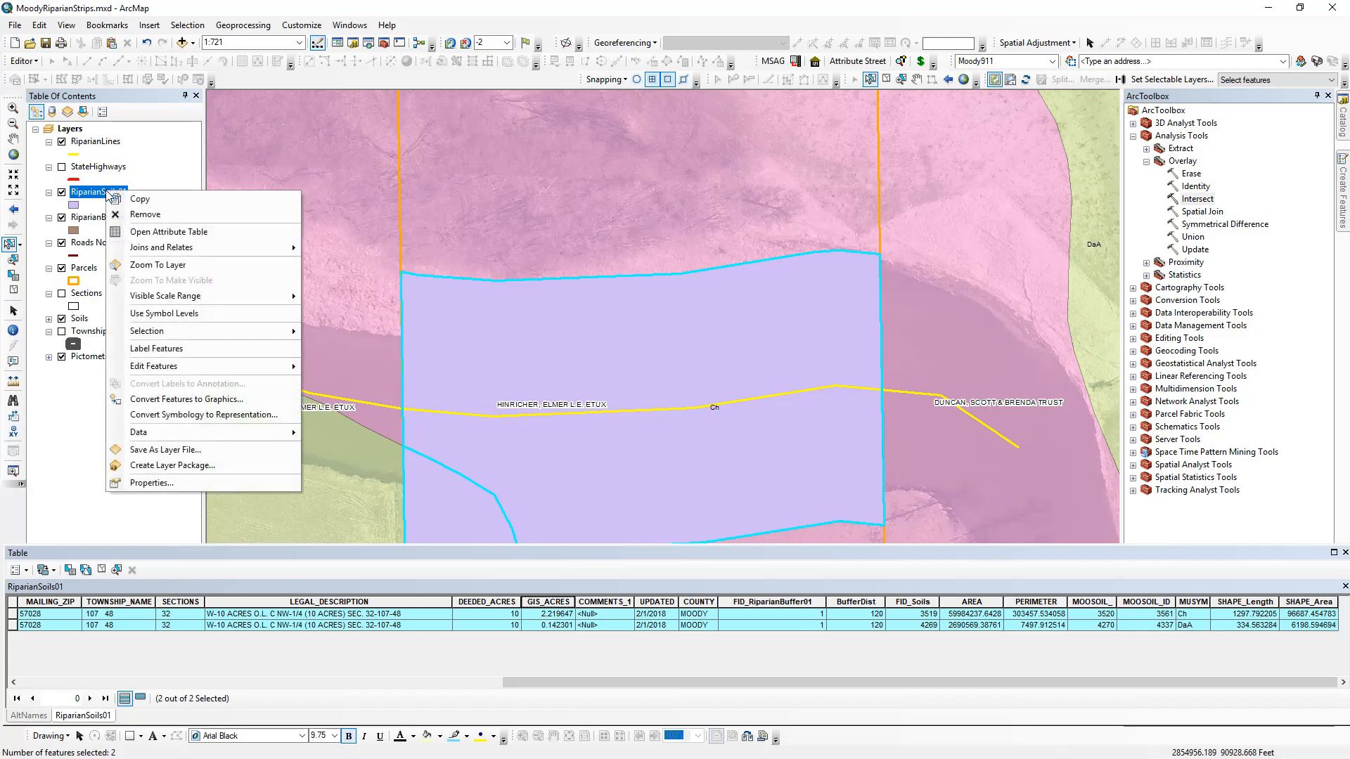
{"action": "mouse_move", "coordinate": [206, 371]}
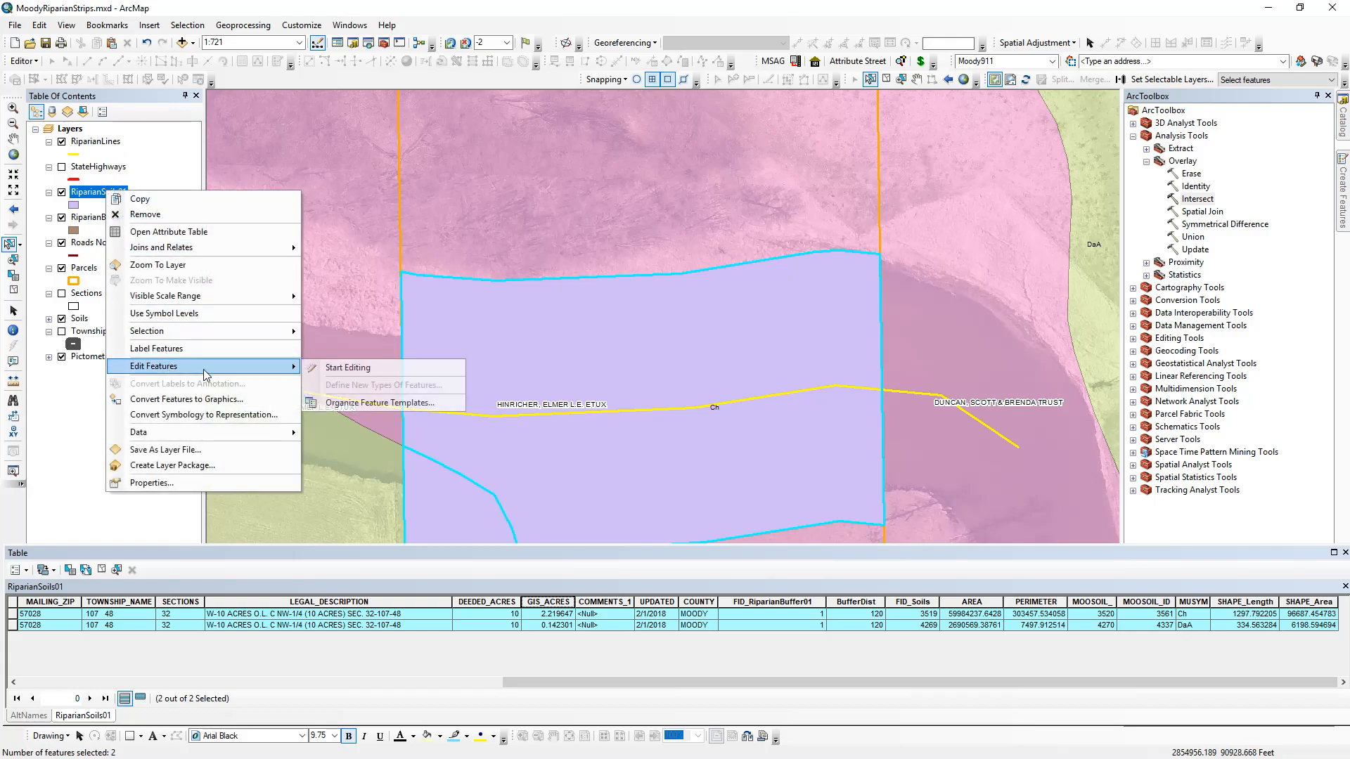
{"action": "left_click", "coordinate": [346, 369]}
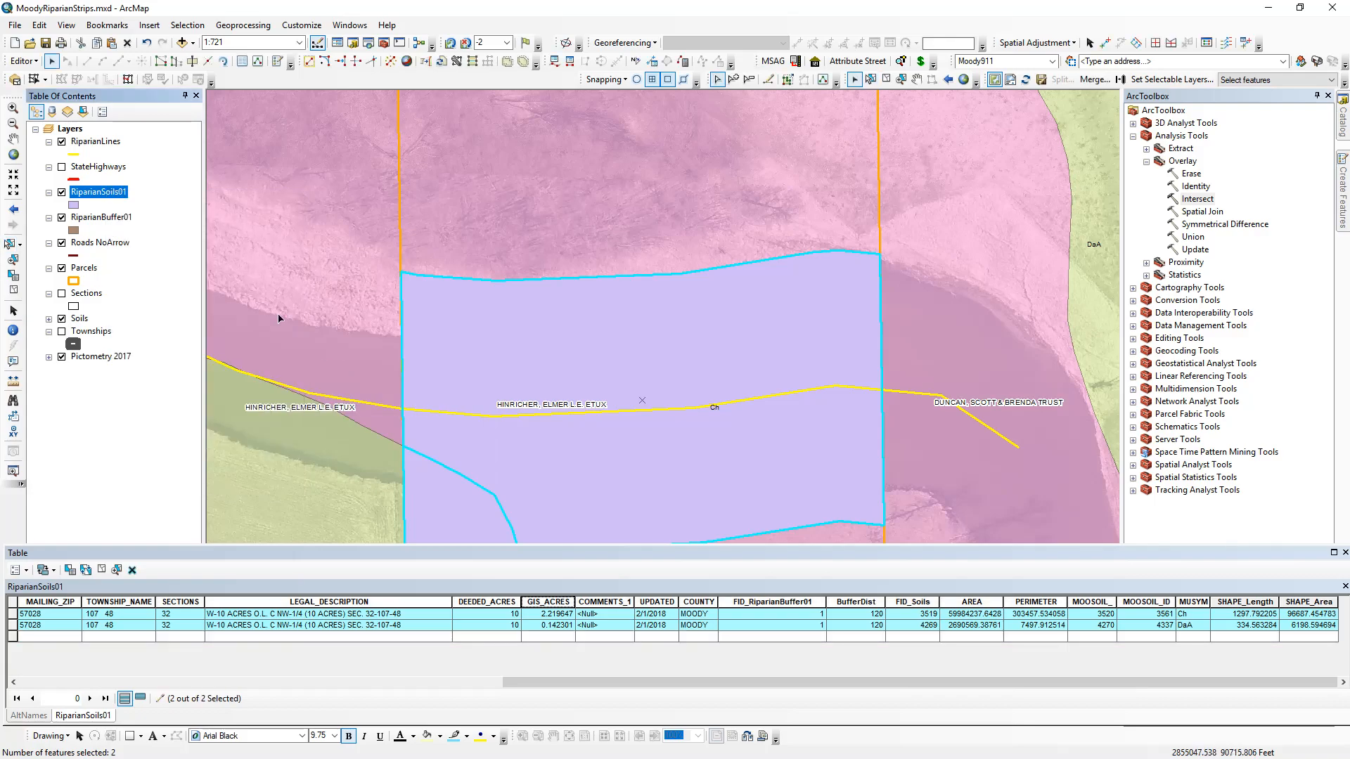
{"action": "left_click", "coordinate": [192, 63]}
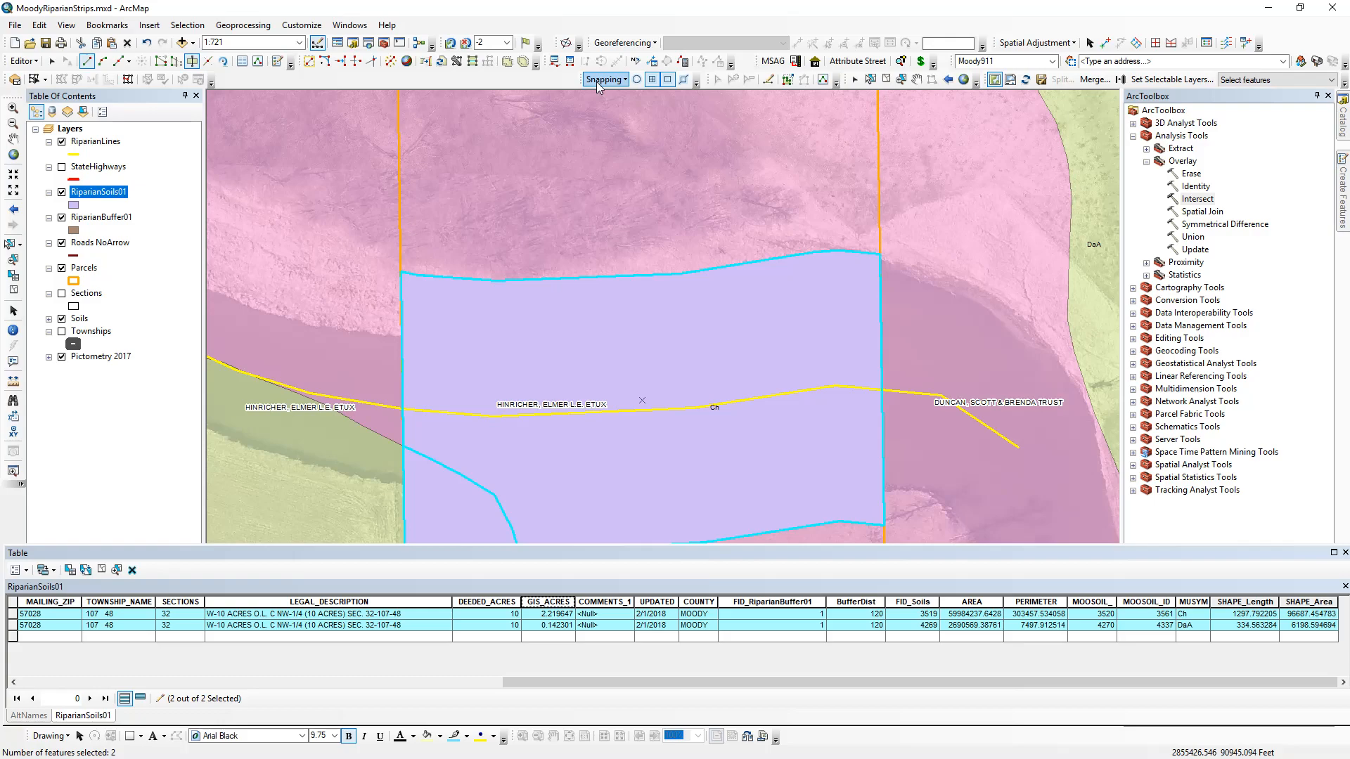
Hide the Snapping toolbar and show it again
{"action": "left_click", "coordinate": [21, 61]}
{"action": "mouse_move", "coordinate": [69, 279]}
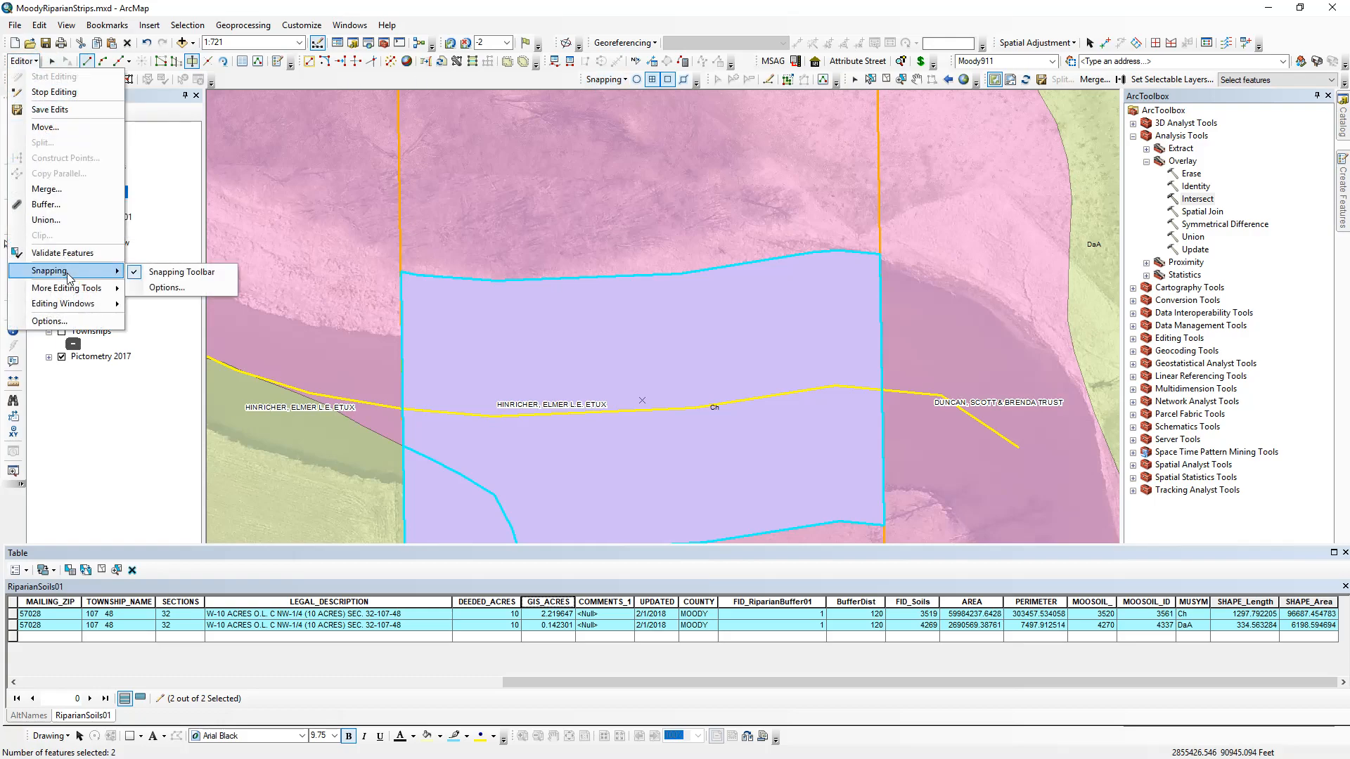
{"action": "left_click", "coordinate": [132, 274]}
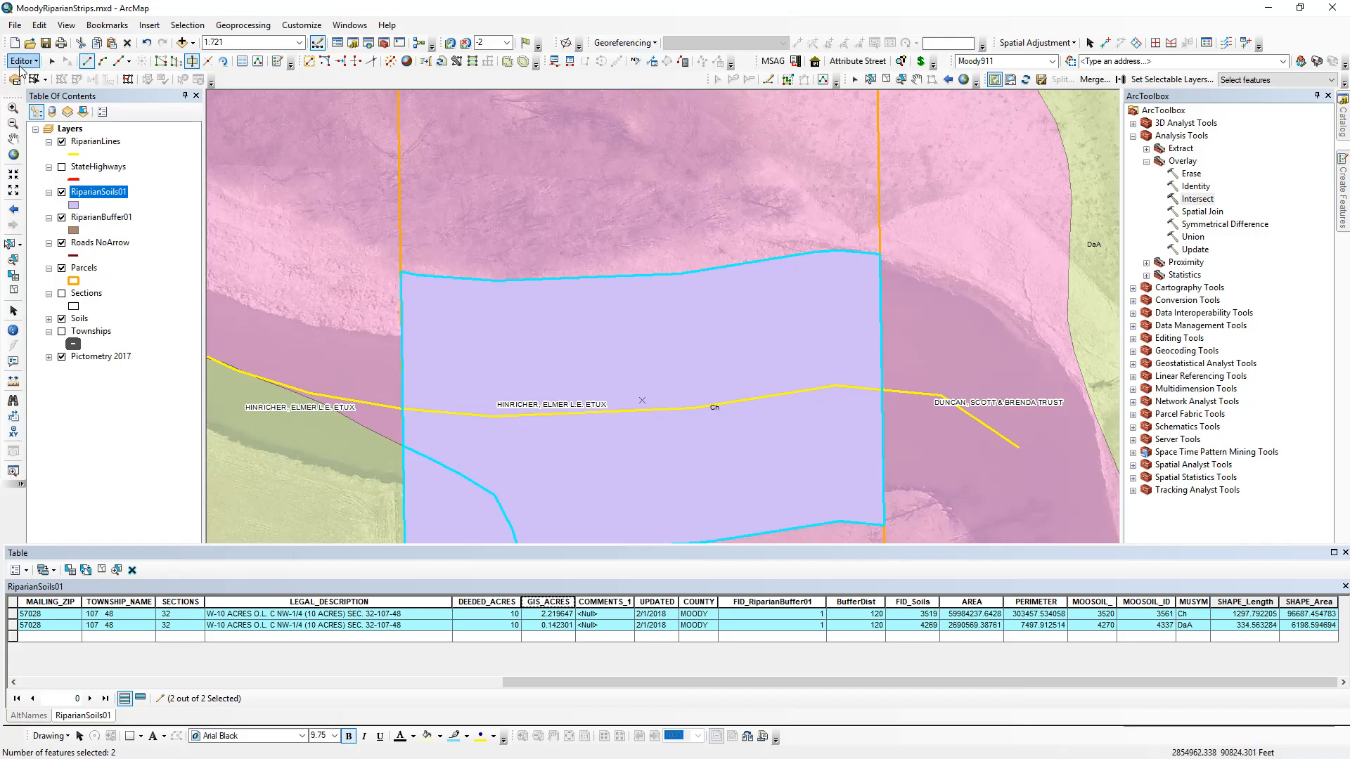
{"action": "left_click", "coordinate": [22, 62]}
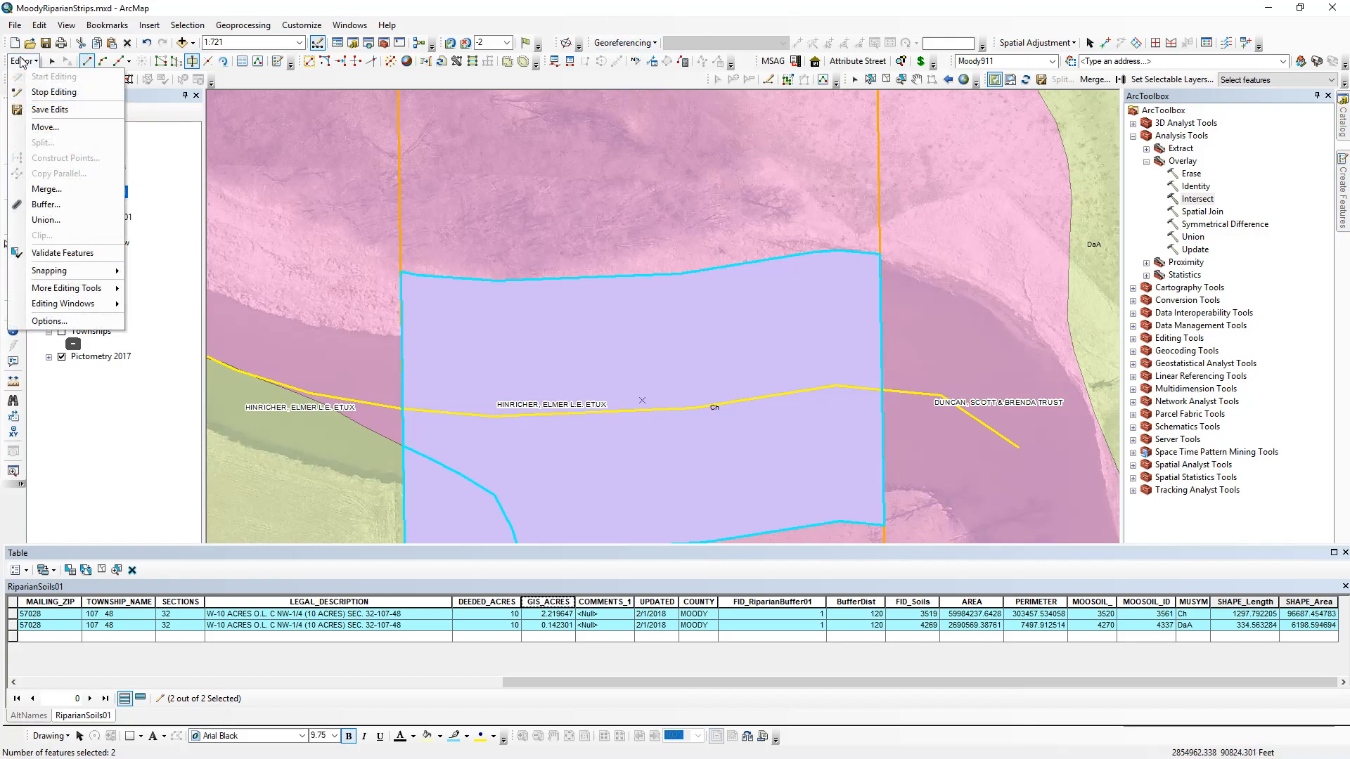
{"action": "mouse_move", "coordinate": [95, 274]}
{"action": "left_click", "coordinate": [167, 274]}
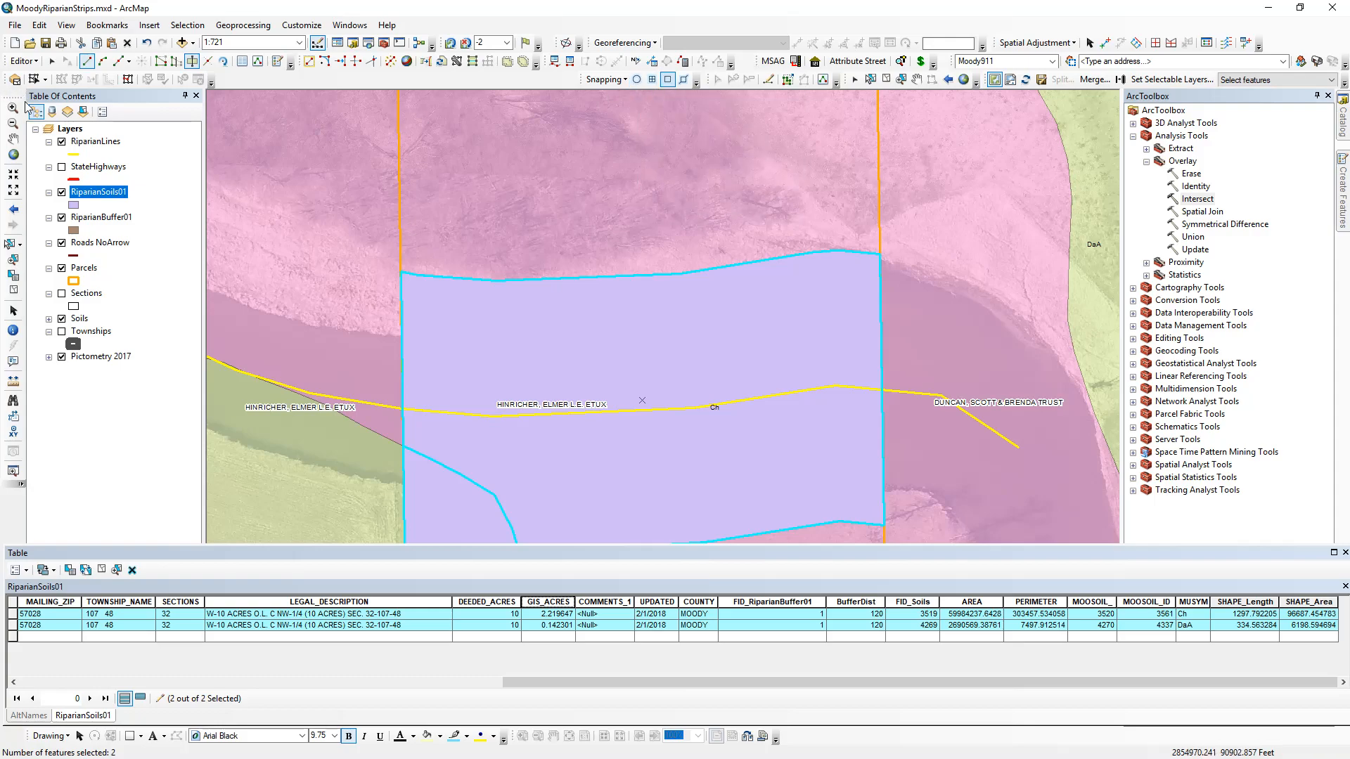
Cut the selected RiparianSoils01 polygons along the river centerline, snapping to RiparianLines from west of the parcel to beyond its east edge
{"action": "left_click", "coordinate": [13, 140]}
{"action": "left_click_drag", "start_coordinate": [431, 264], "coordinate": [581, 242]}
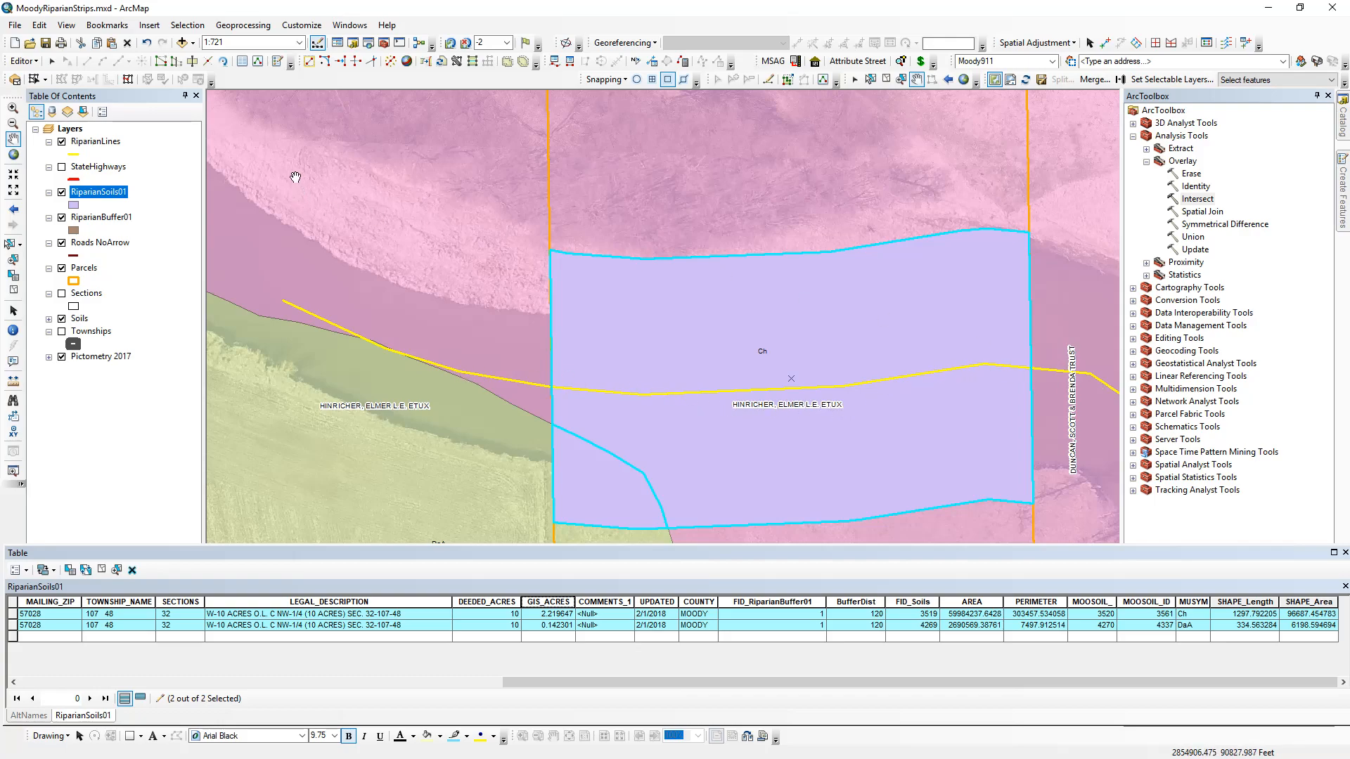
{"action": "left_click", "coordinate": [191, 63]}
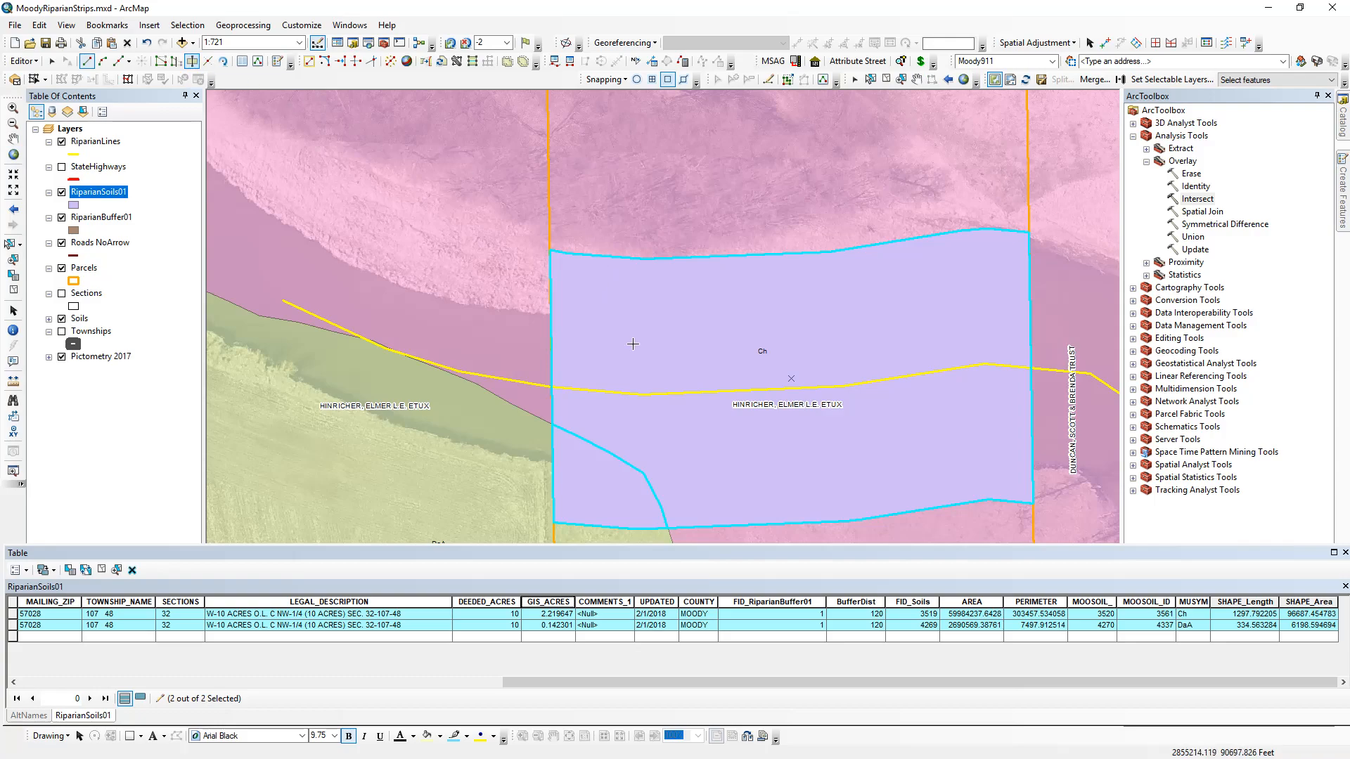
{"action": "left_click", "coordinate": [457, 373]}
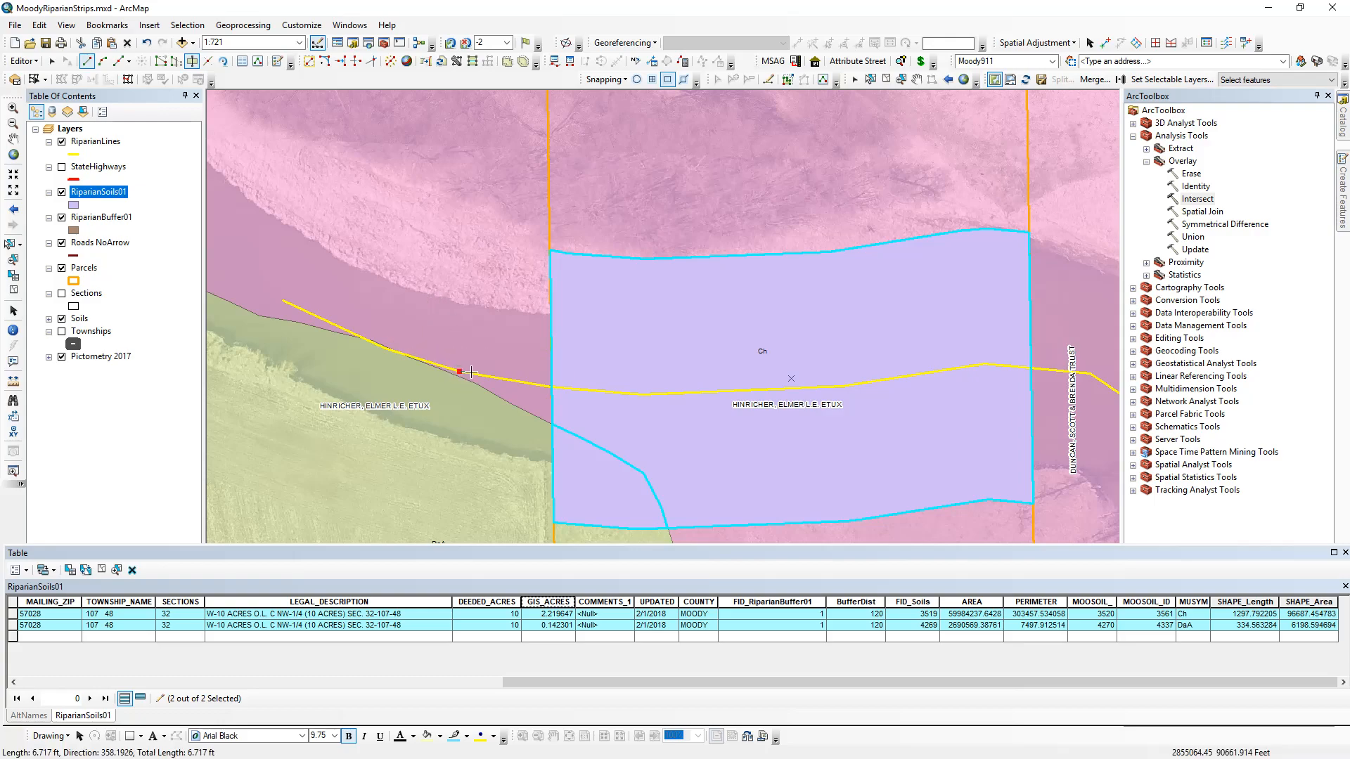
{"action": "left_click", "coordinate": [551, 387]}
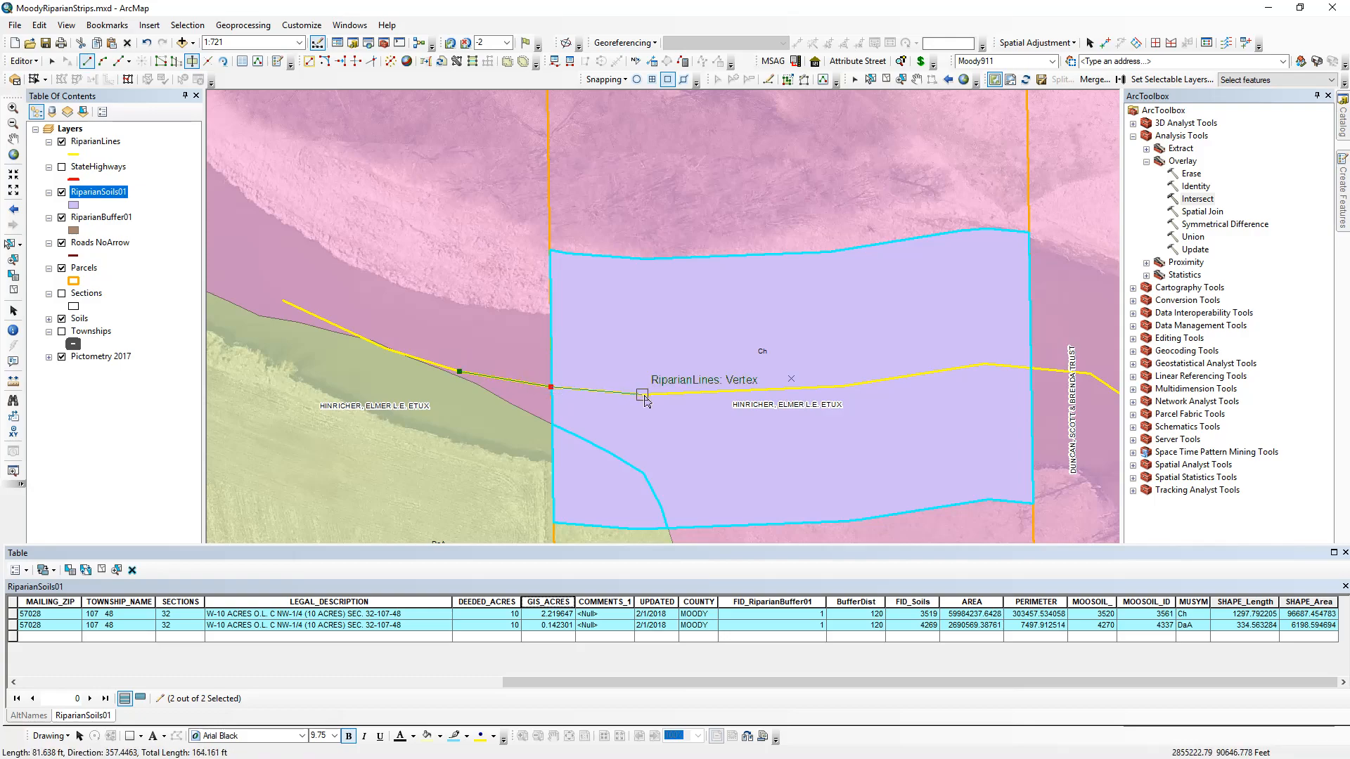
{"action": "left_click", "coordinate": [642, 394]}
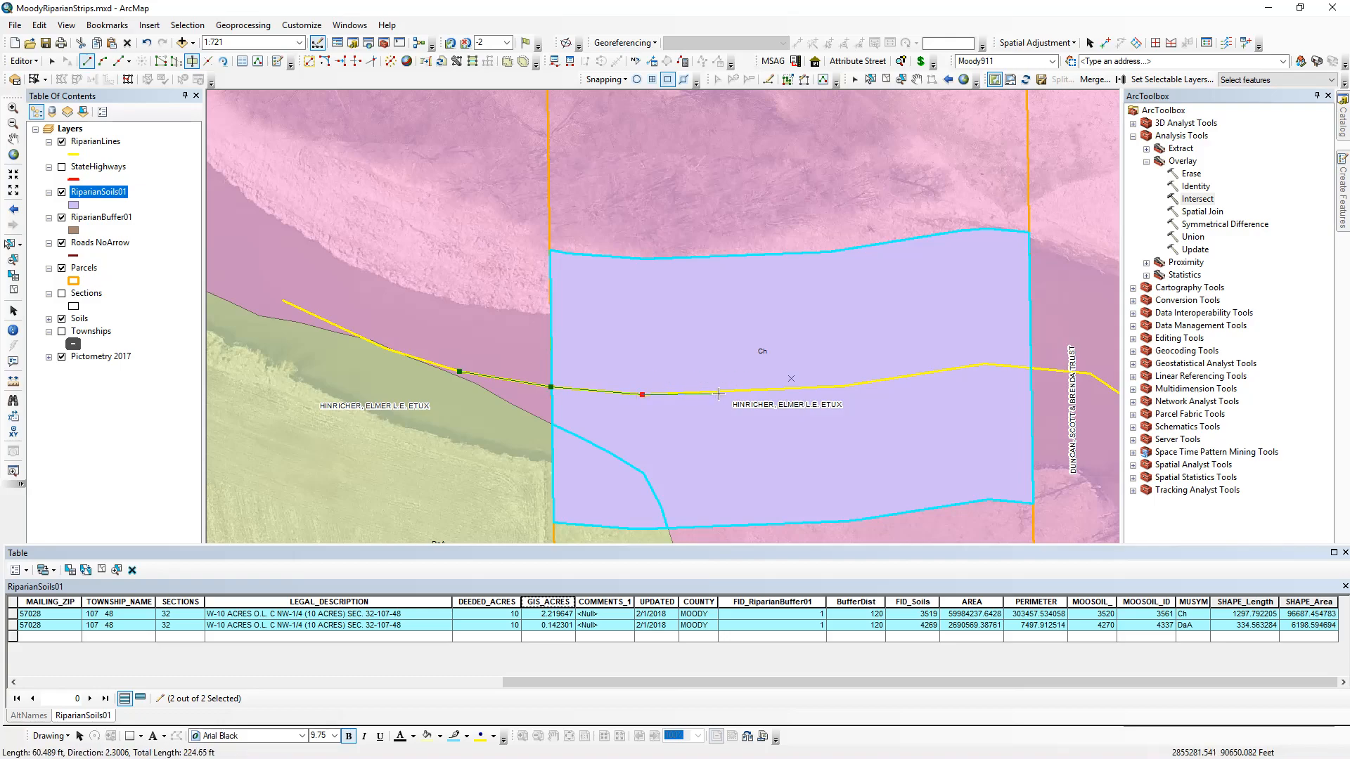
{"action": "left_click", "coordinate": [842, 386]}
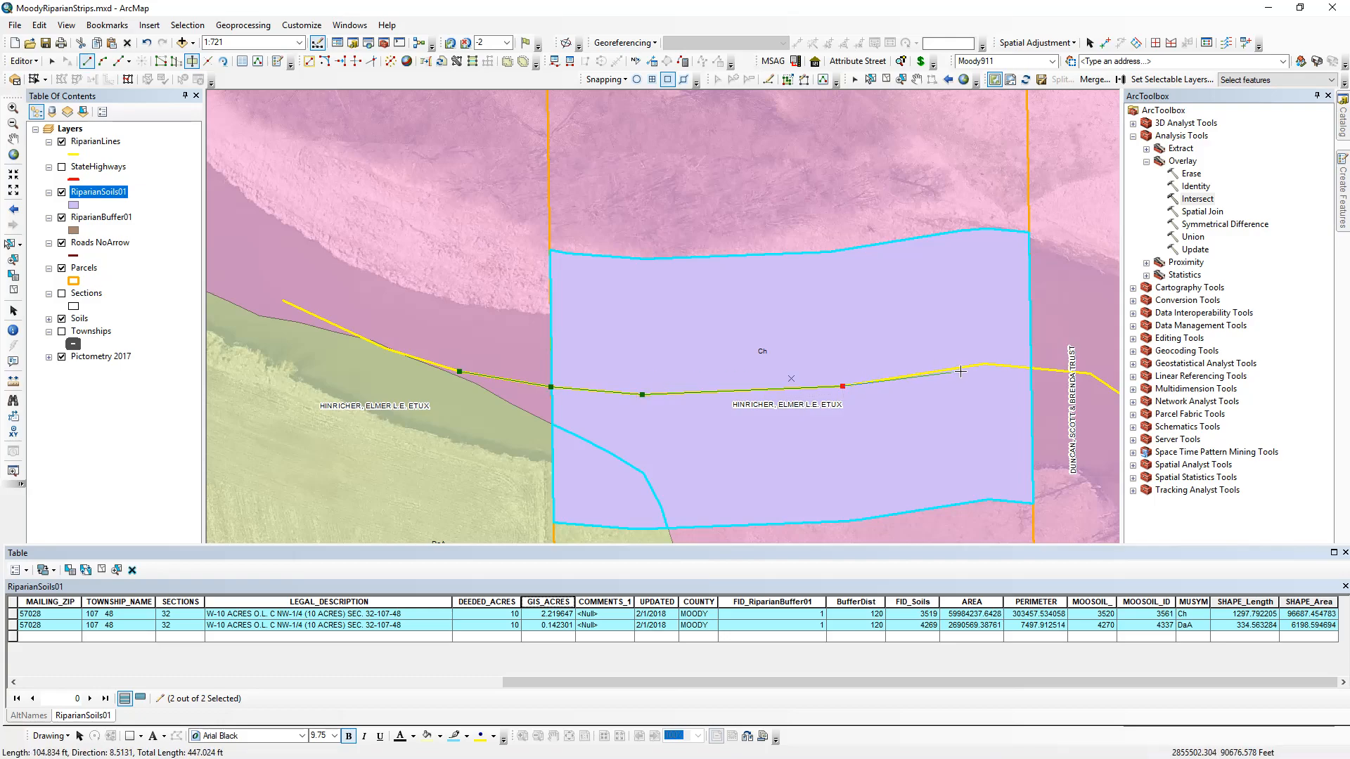
{"action": "left_click", "coordinate": [985, 364]}
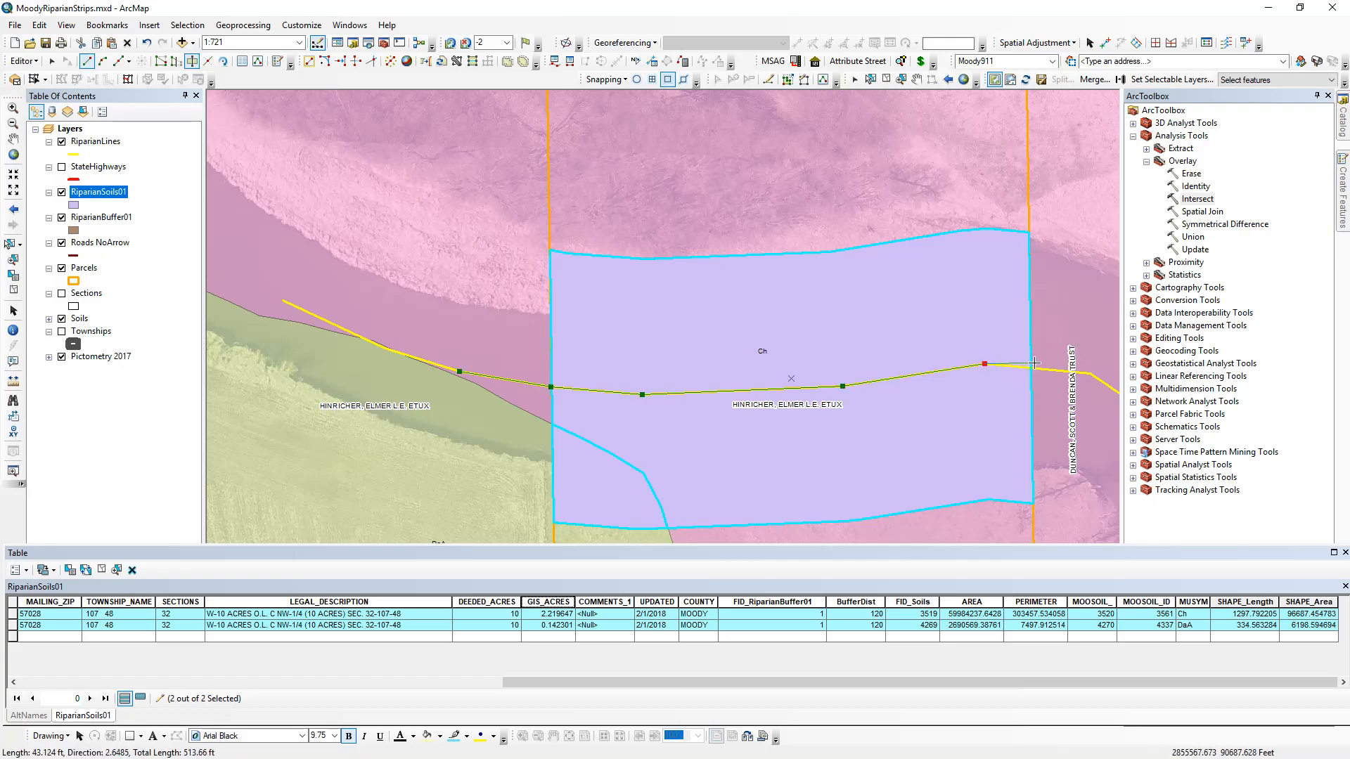
{"action": "left_click", "coordinate": [1089, 374]}
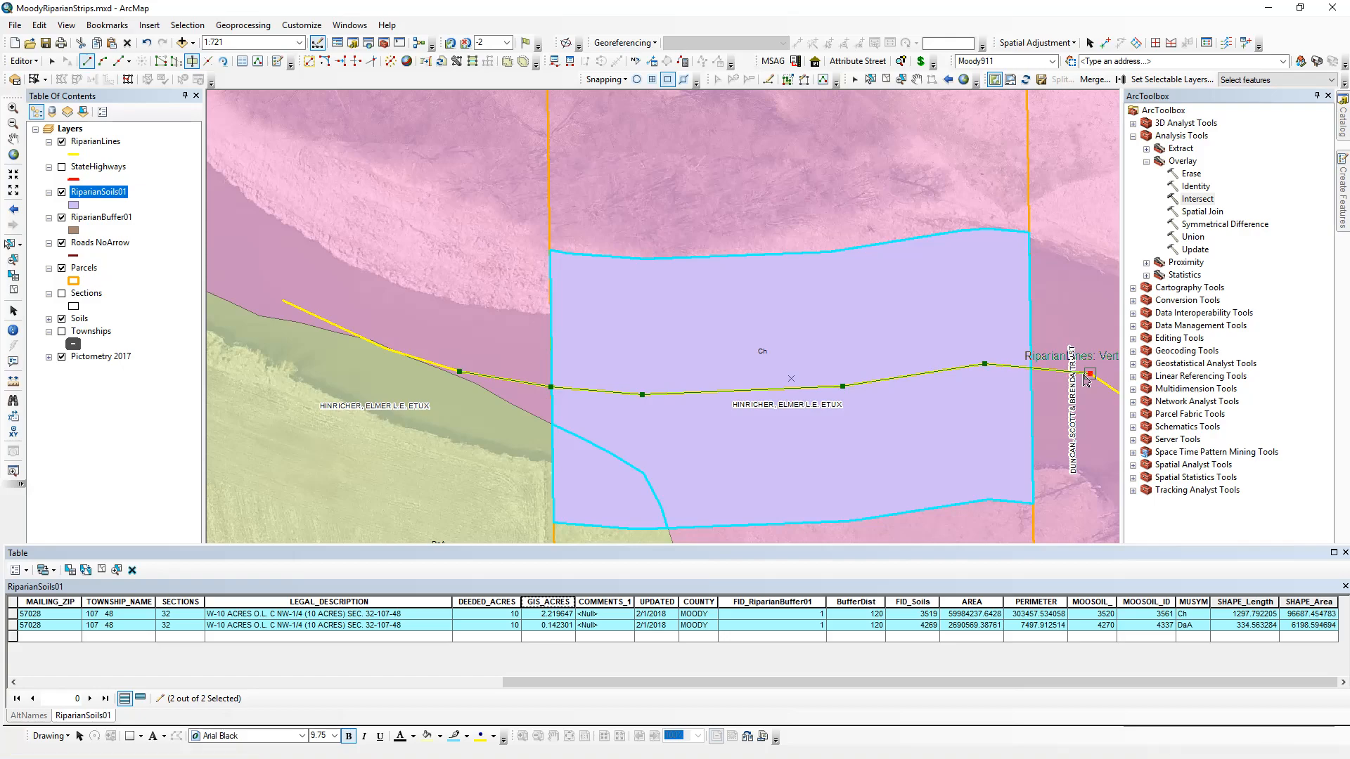
{"action": "right_click", "coordinate": [1087, 376]}
{"action": "left_click", "coordinate": [1139, 548]}
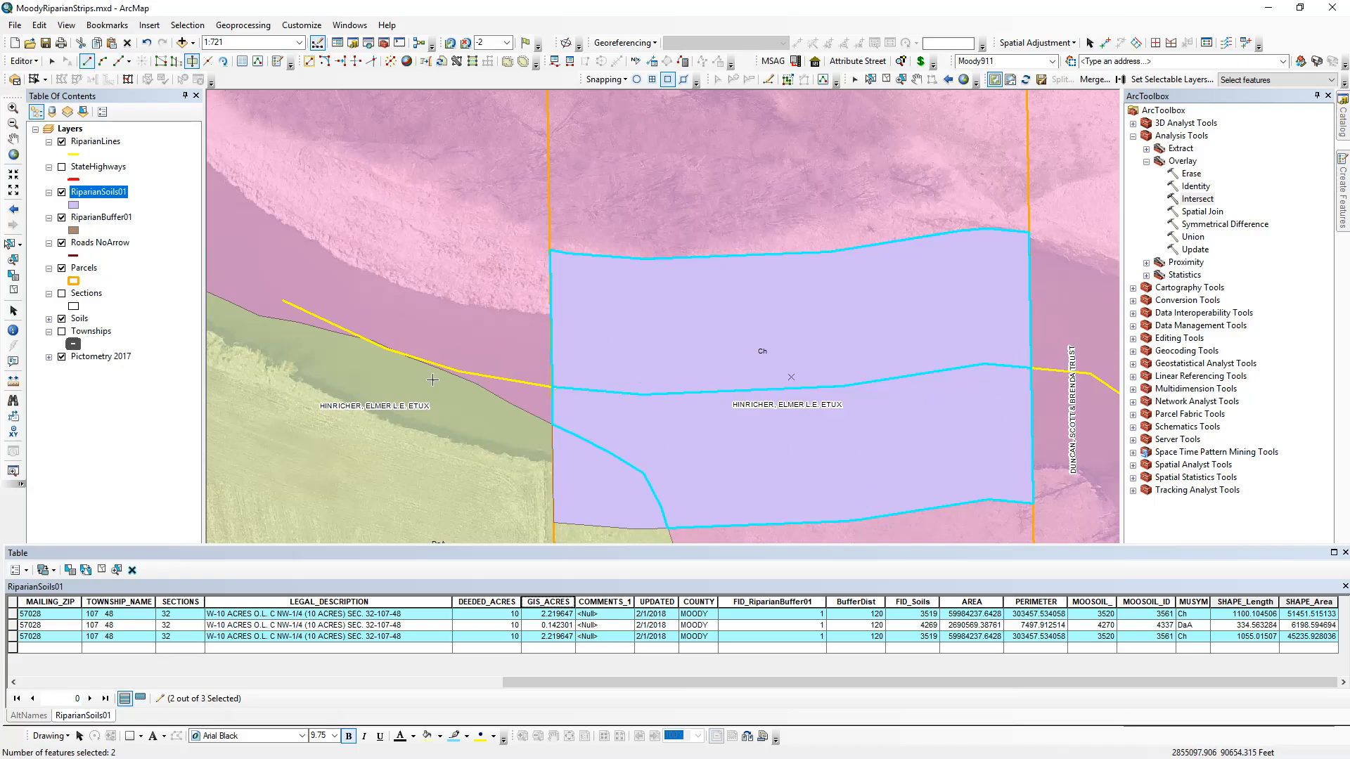
Select the RiparianSoils01 Ch polygon north of the river centerline and delete it
{"action": "left_click", "coordinate": [9, 245]}
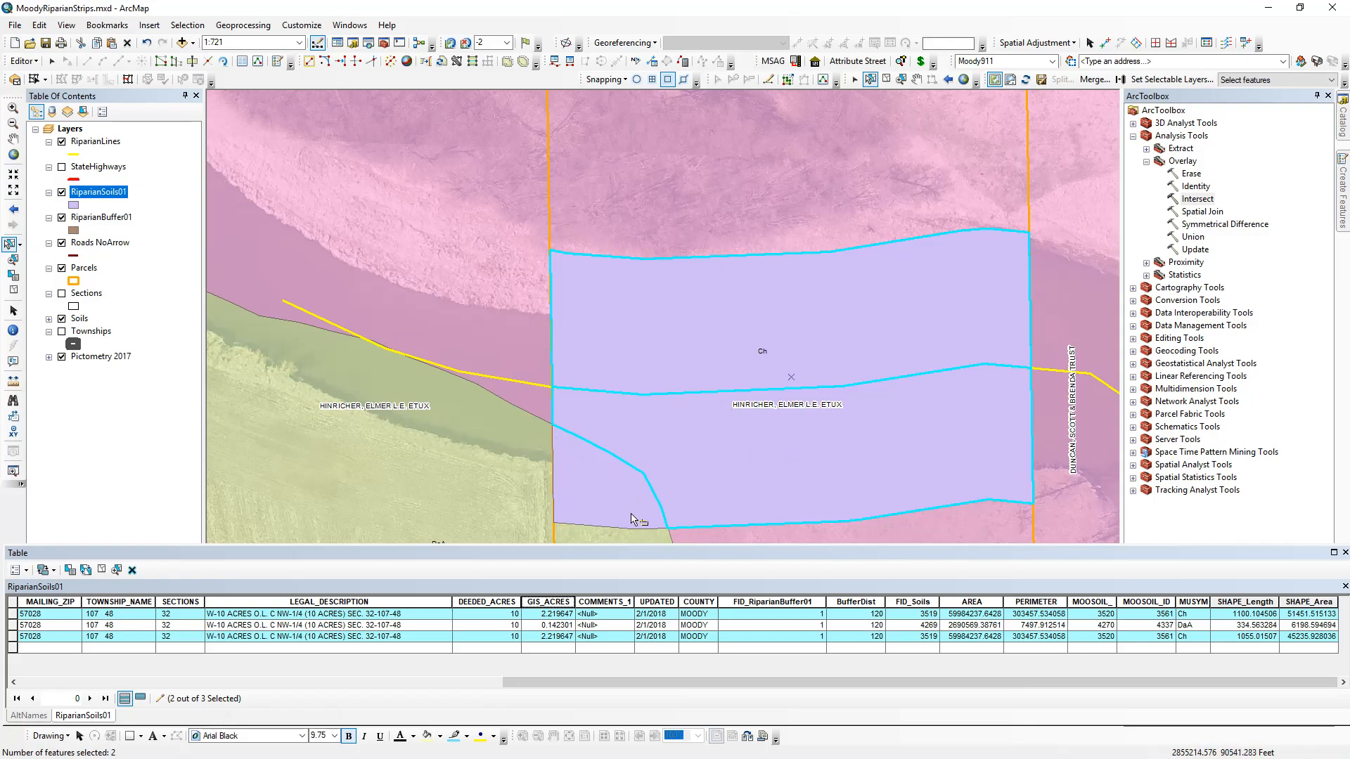
{"action": "left_click", "coordinate": [659, 346]}
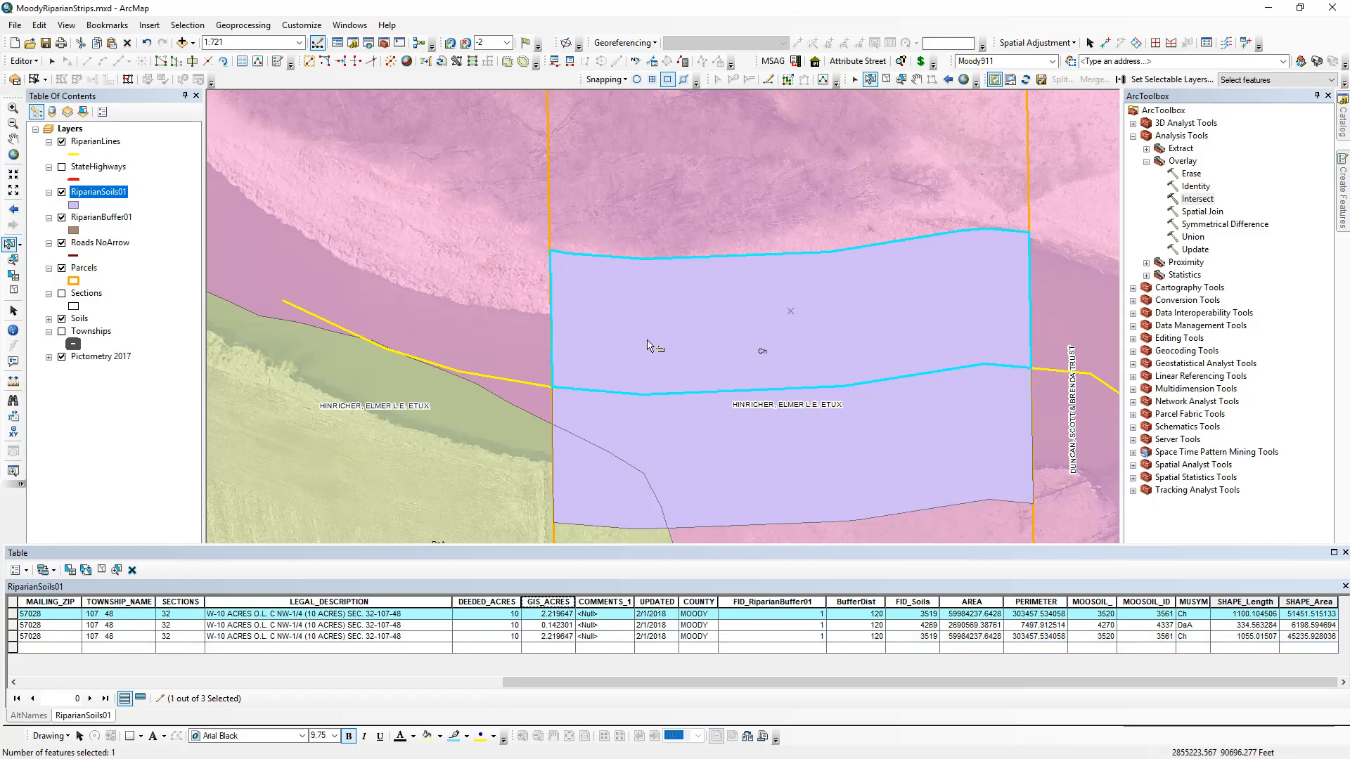
{"action": "left_click", "coordinate": [128, 42]}
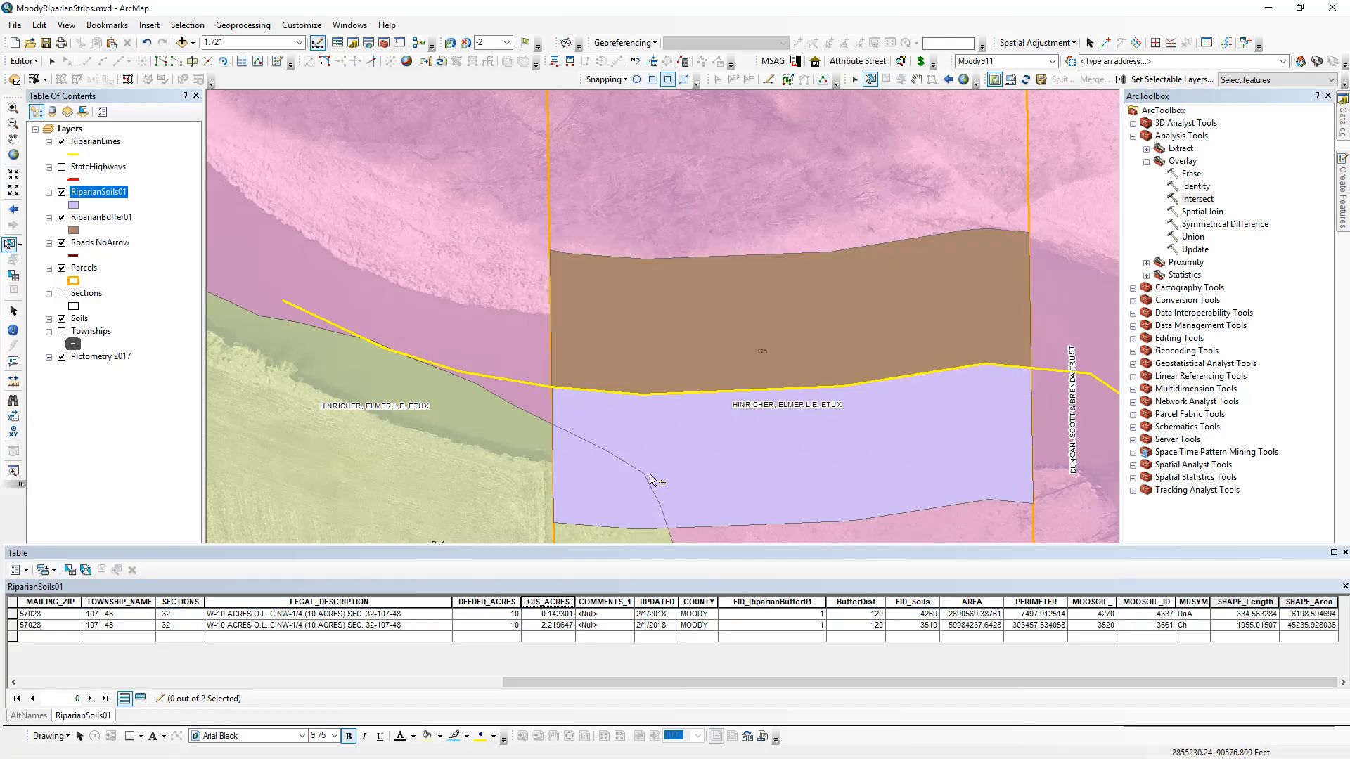
Recalculate GIS_ACRES as area in US acres for the two remaining RiparianSoils01 polygons south of the centerline, and clear the selection
{"action": "left_click", "coordinate": [8, 244]}
{"action": "left_click_drag", "start_coordinate": [609, 450], "coordinate": [820, 495]}
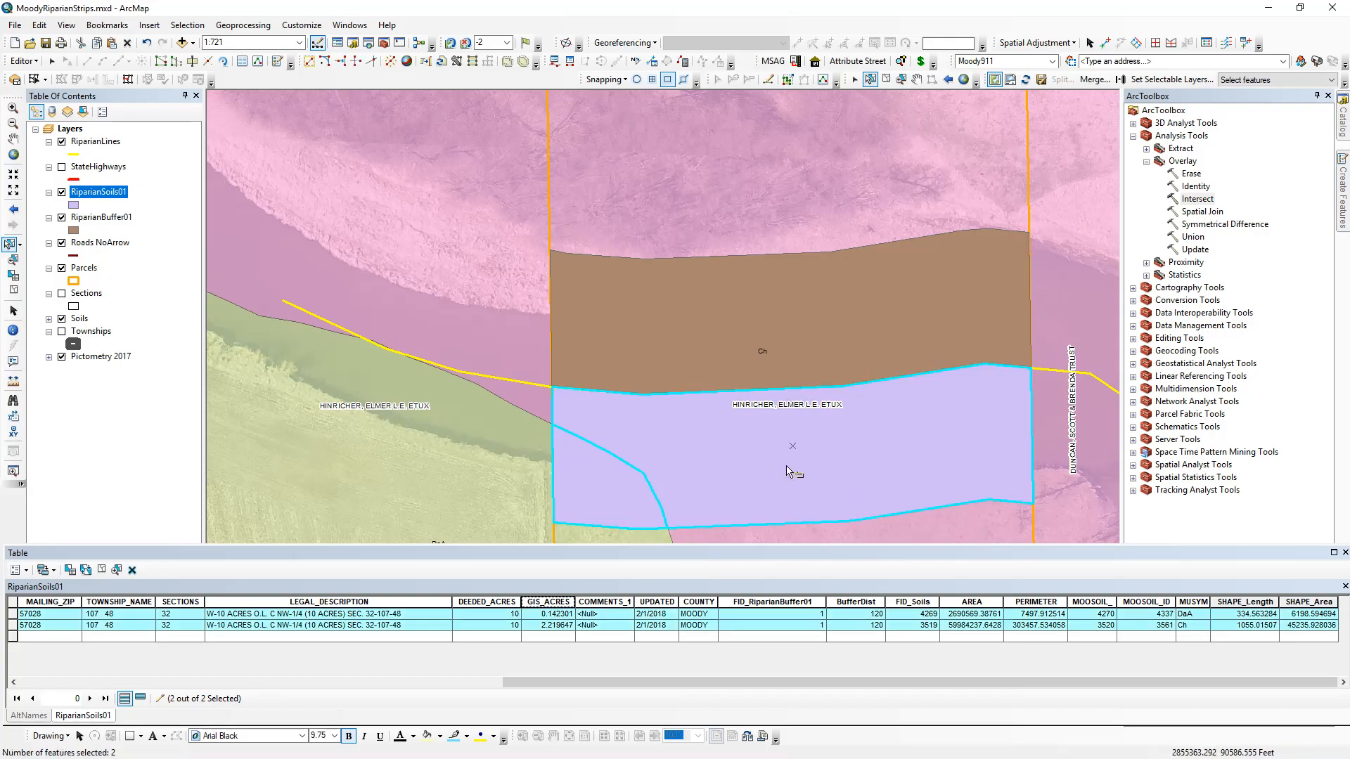
{"action": "right_click", "coordinate": [550, 602]}
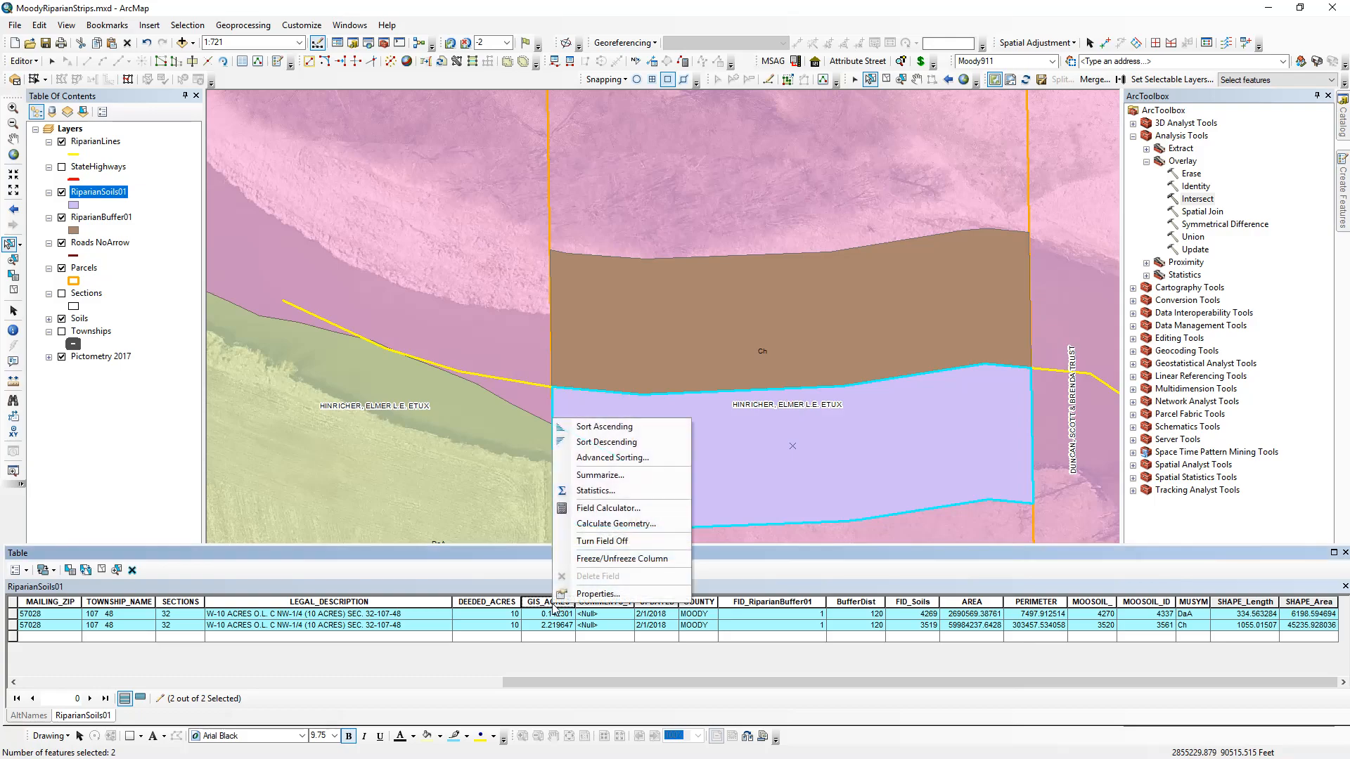
{"action": "left_click", "coordinate": [623, 525]}
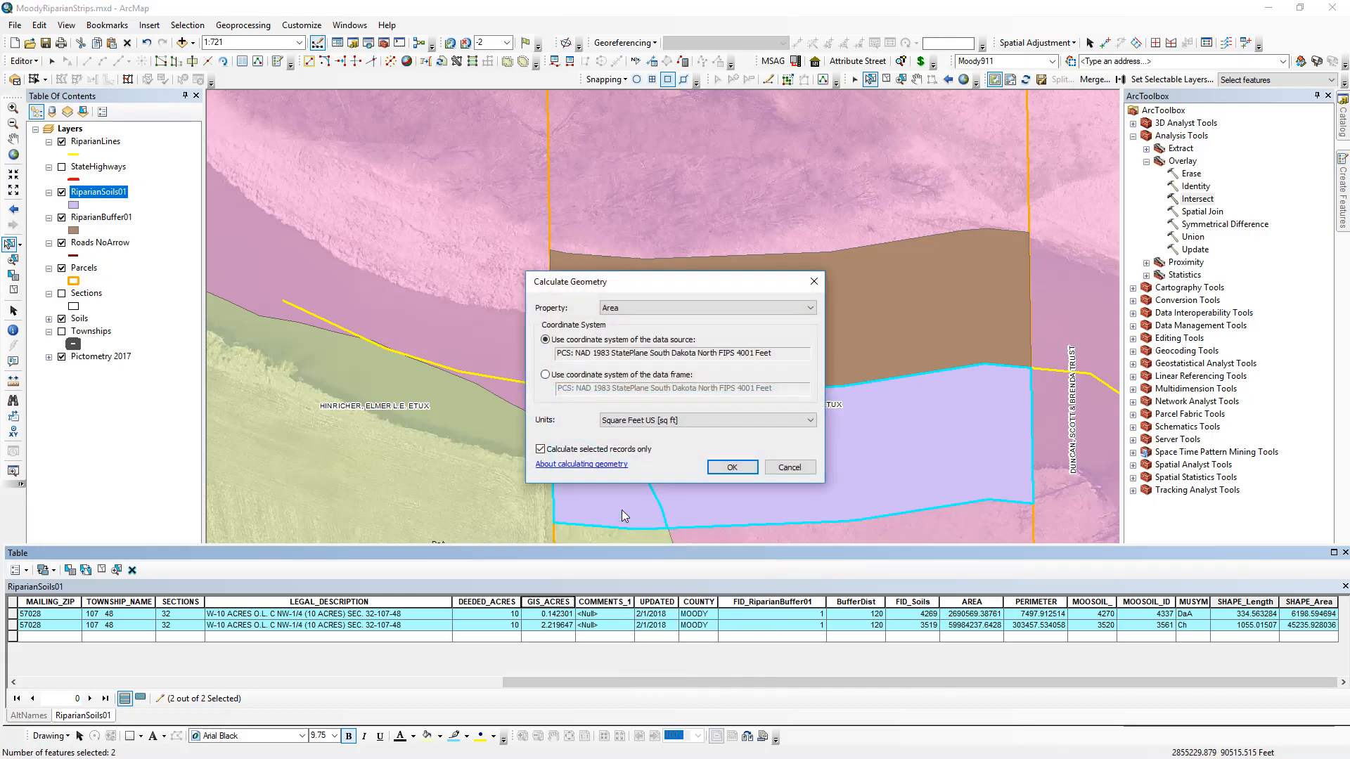
{"action": "left_click", "coordinate": [641, 422]}
{"action": "left_click", "coordinate": [640, 434]}
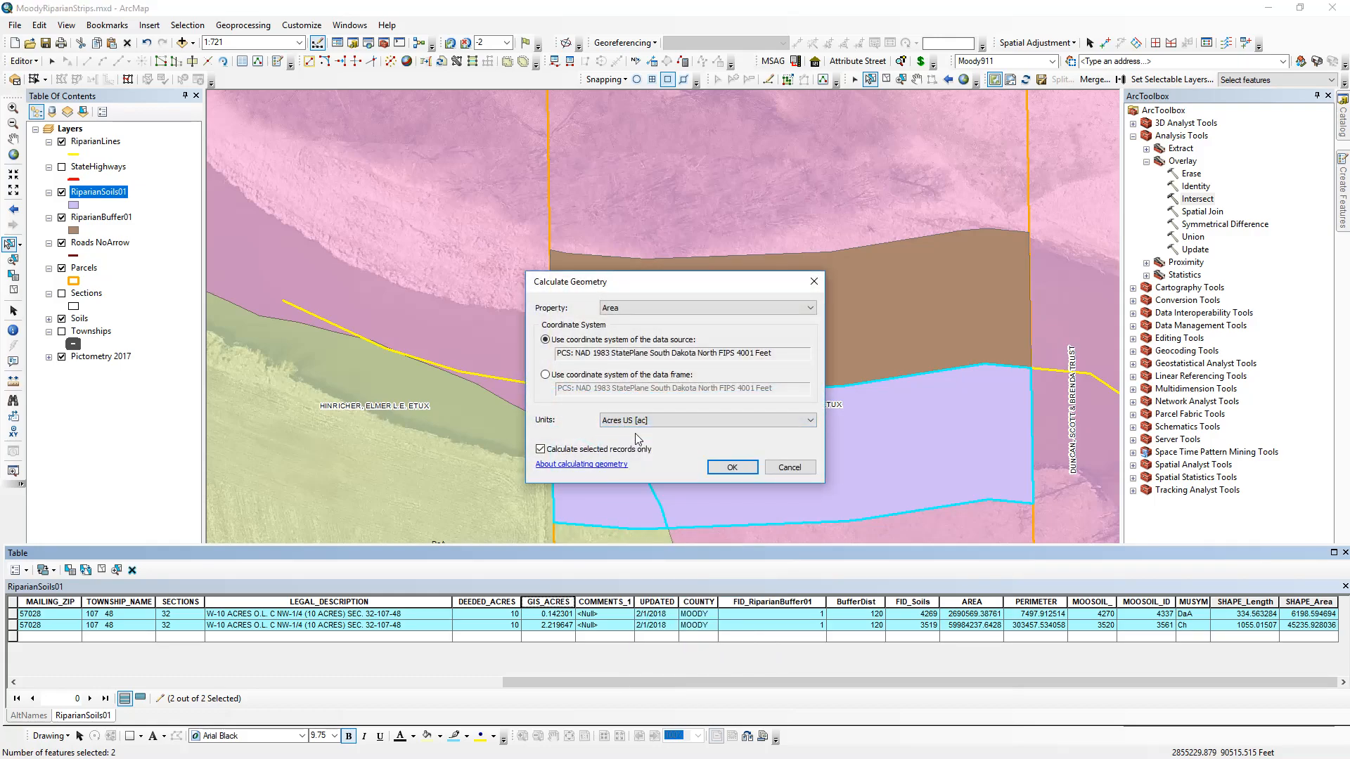
{"action": "left_click", "coordinate": [729, 470]}
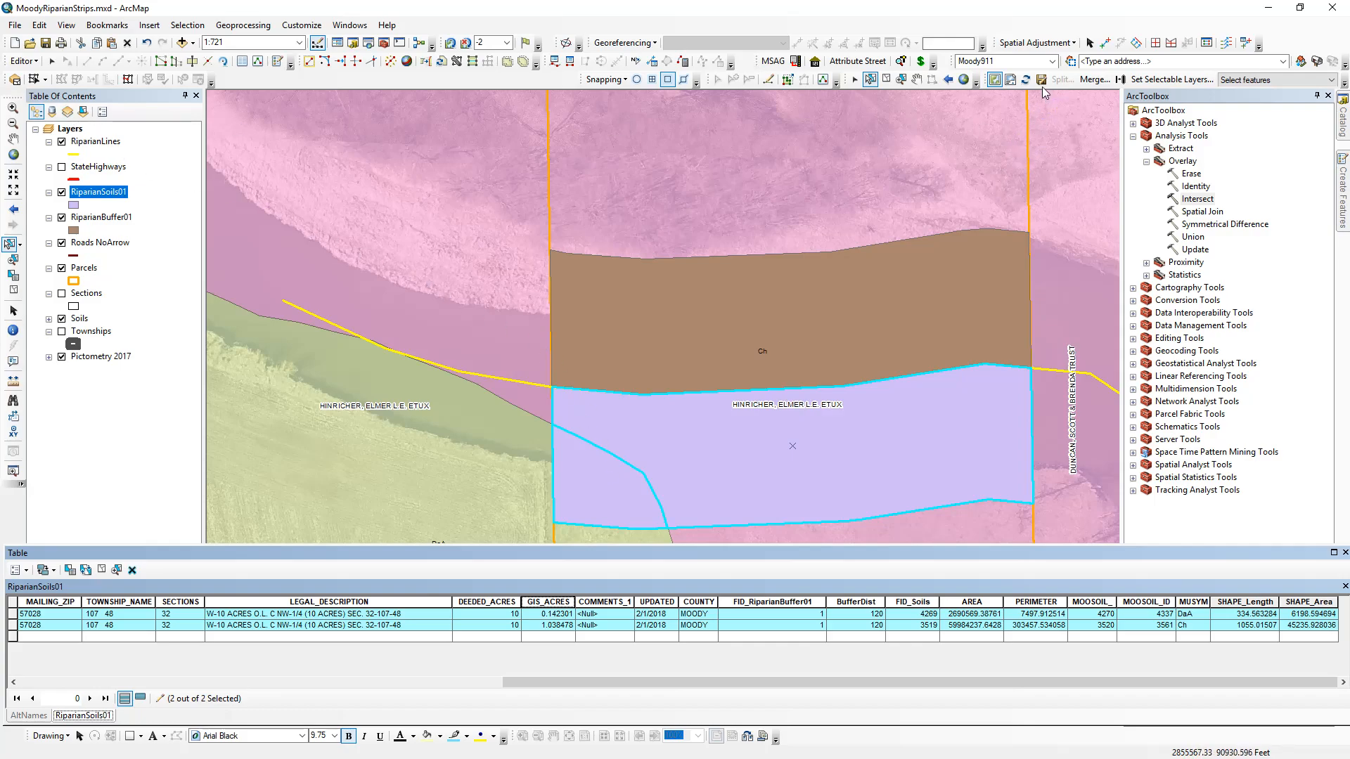
{"action": "left_click", "coordinate": [10, 294]}
Examine the river's course south and southwest of the mapped parcel, along with the adjoining parcels and soil areas
{"action": "left_click", "coordinate": [13, 141]}
{"action": "left_click_drag", "start_coordinate": [626, 457], "coordinate": [344, 113]}
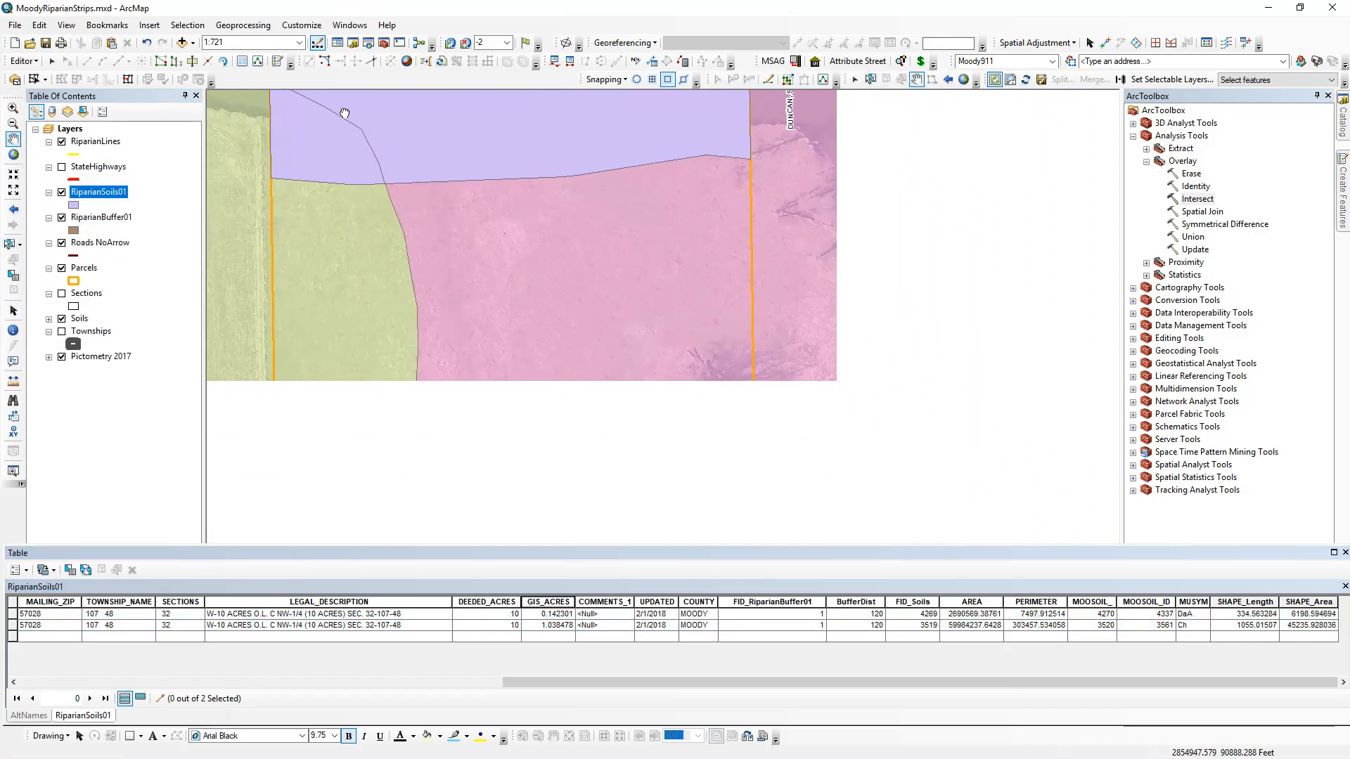
{"action": "scroll", "coordinate": [696, 351], "scroll_direction": "up", "scroll_amount": 5}
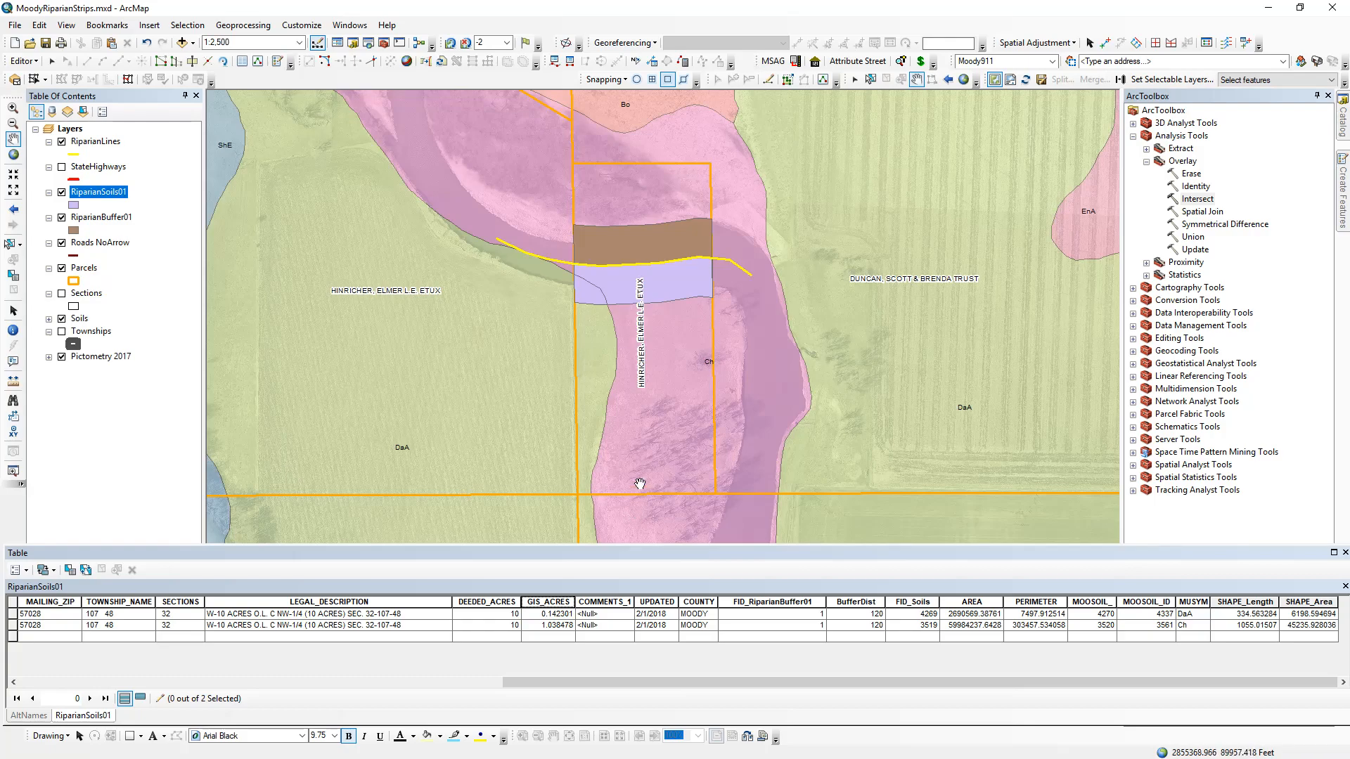
{"action": "left_click_drag", "start_coordinate": [637, 521], "coordinate": [455, 301]}
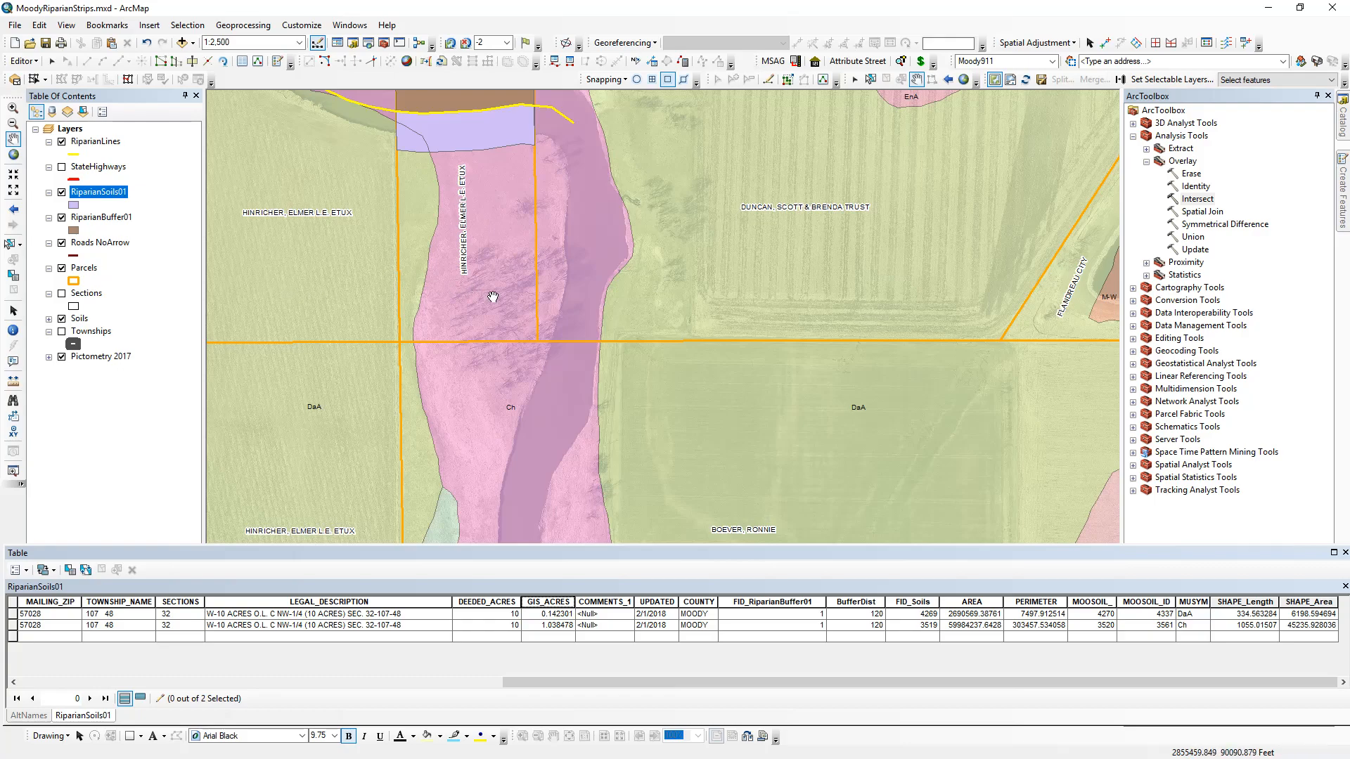
{"action": "left_click_drag", "start_coordinate": [542, 446], "coordinate": [527, 366]}
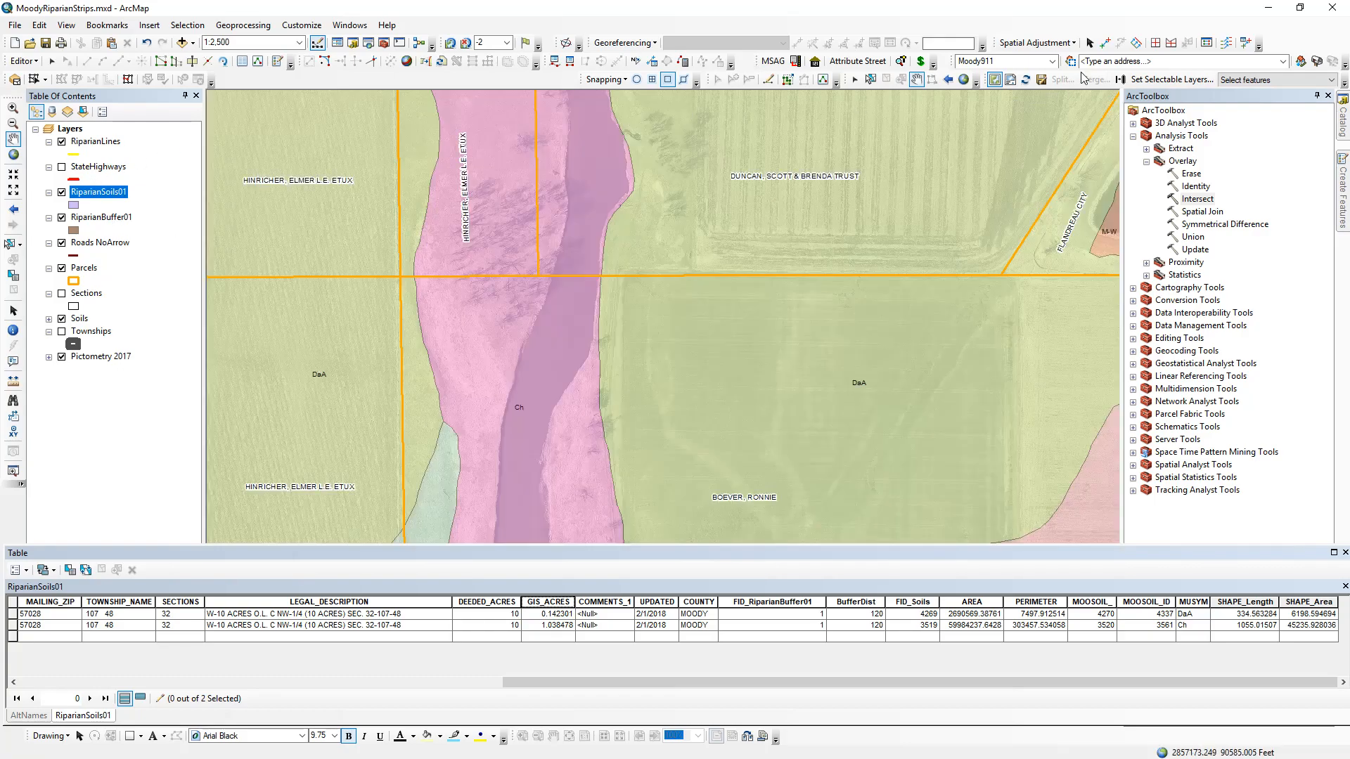
{"action": "left_click", "coordinate": [1043, 82]}
{"action": "left_click_drag", "start_coordinate": [510, 380], "coordinate": [606, 249]}
{"action": "left_click_drag", "start_coordinate": [495, 486], "coordinate": [657, 197]}
{"action": "left_click_drag", "start_coordinate": [570, 487], "coordinate": [632, 252]}
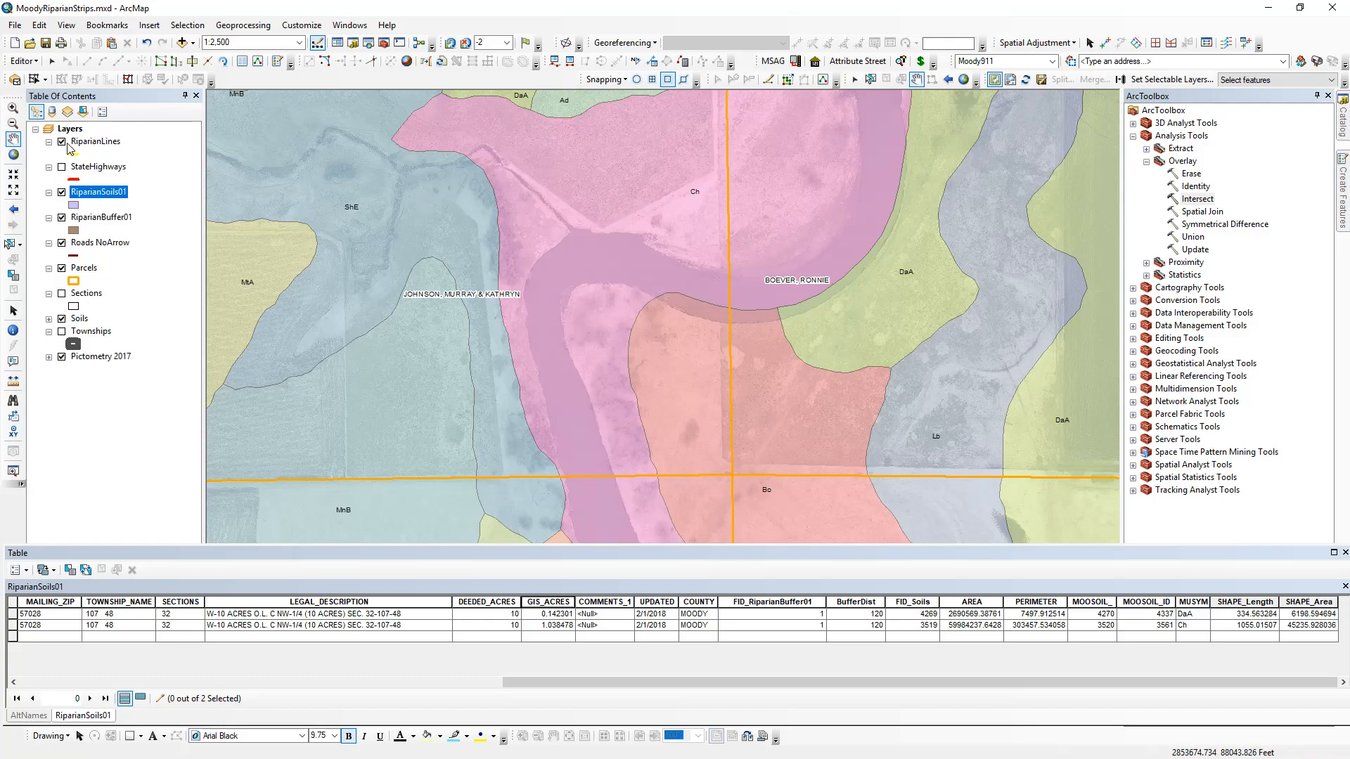
{"action": "left_click", "coordinate": [104, 143]}
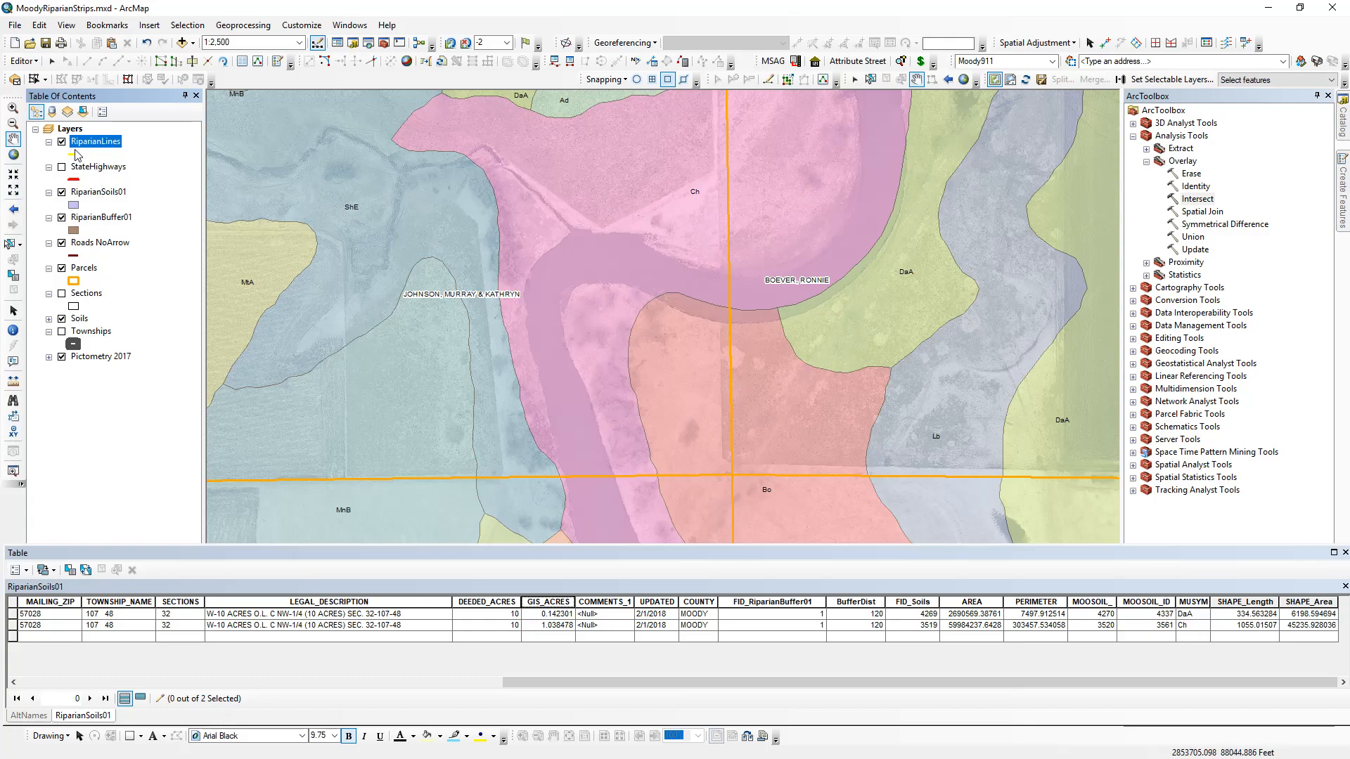
{"action": "left_click", "coordinate": [115, 219]}
{"action": "left_click", "coordinate": [111, 194]}
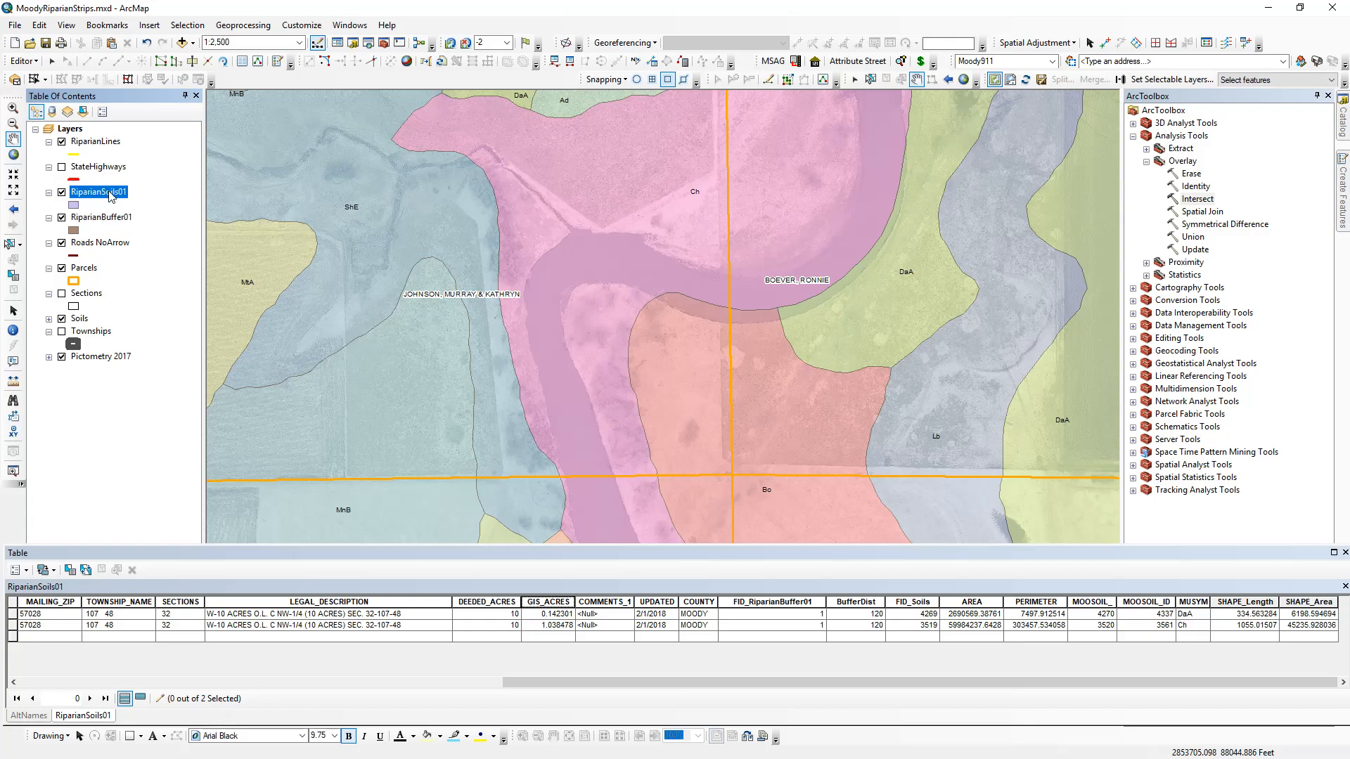